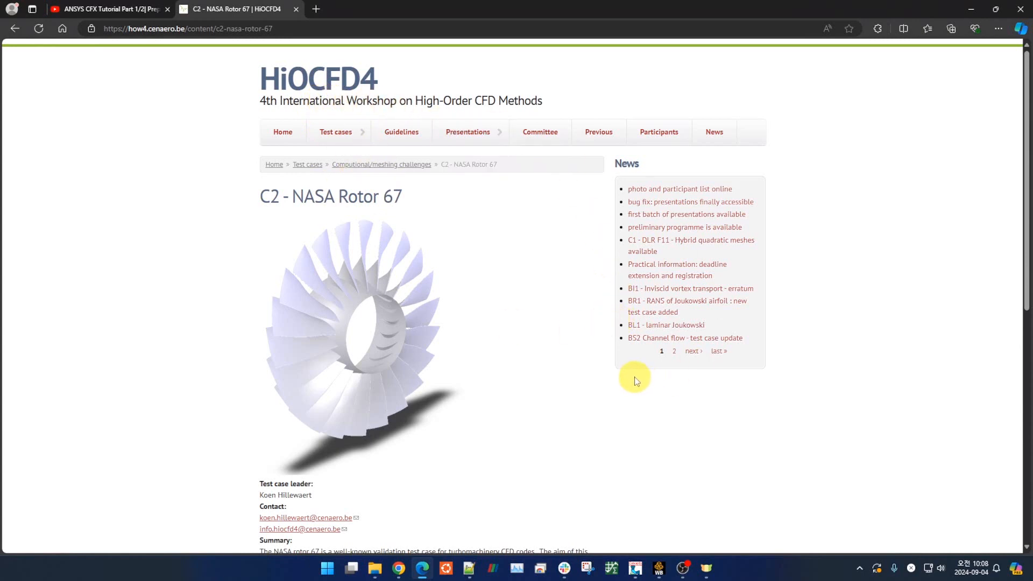
# - Read through the C2 - NASA Rotor 67 test case page, including its summary, full-rotor blade count and available CAD files
pyautogui.scroll(-6, 635, 379)
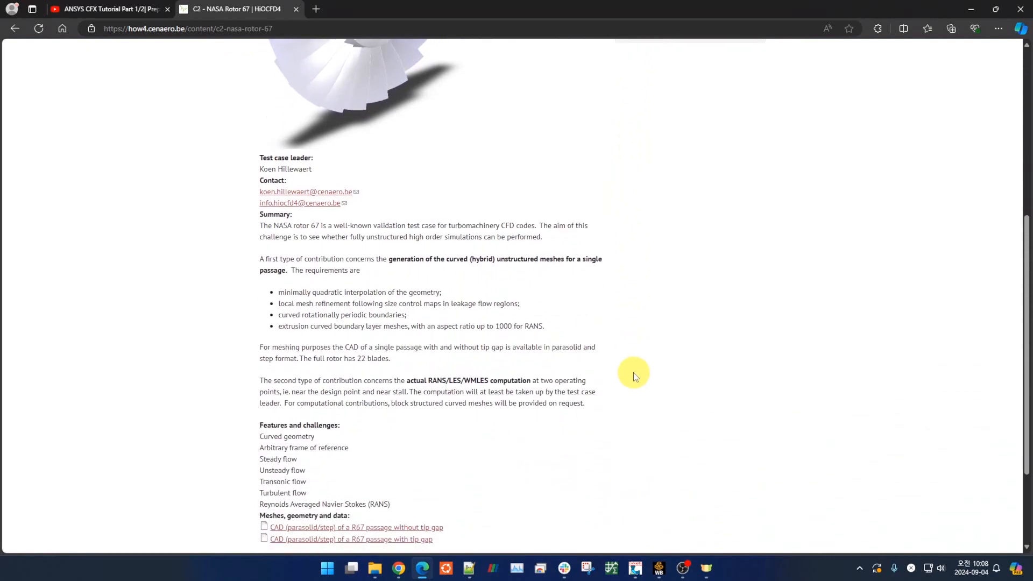
pyautogui.scroll(-1, 634, 373)
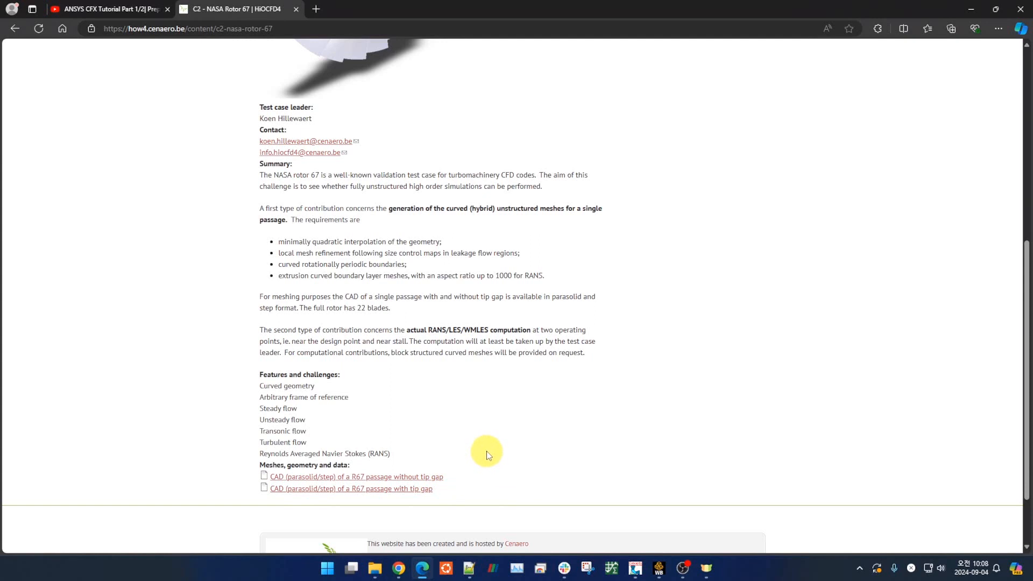
pyautogui.scroll(3, 486, 451)
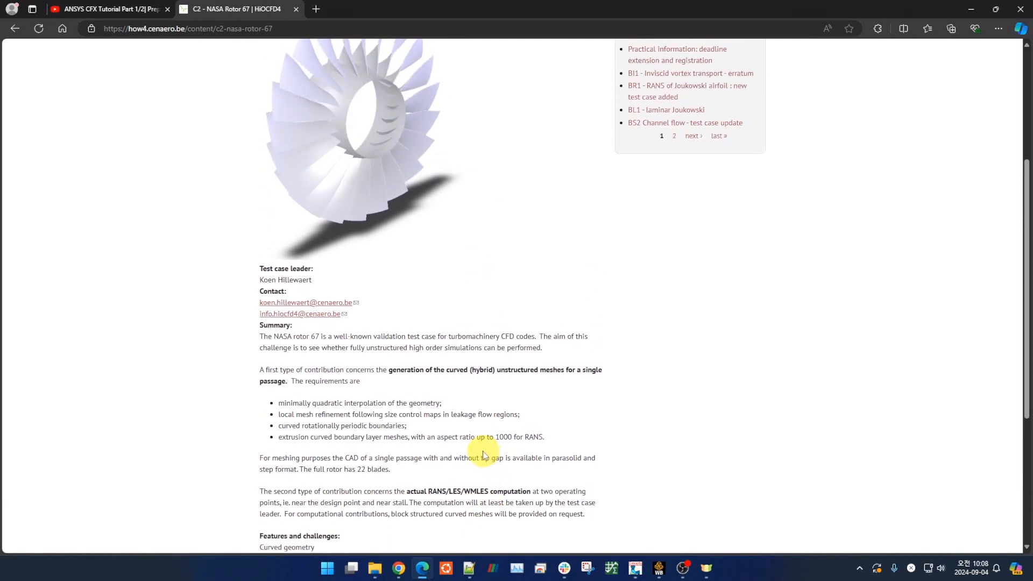
pyautogui.scroll(1, 483, 455)
pyautogui.scroll(1, 481, 450)
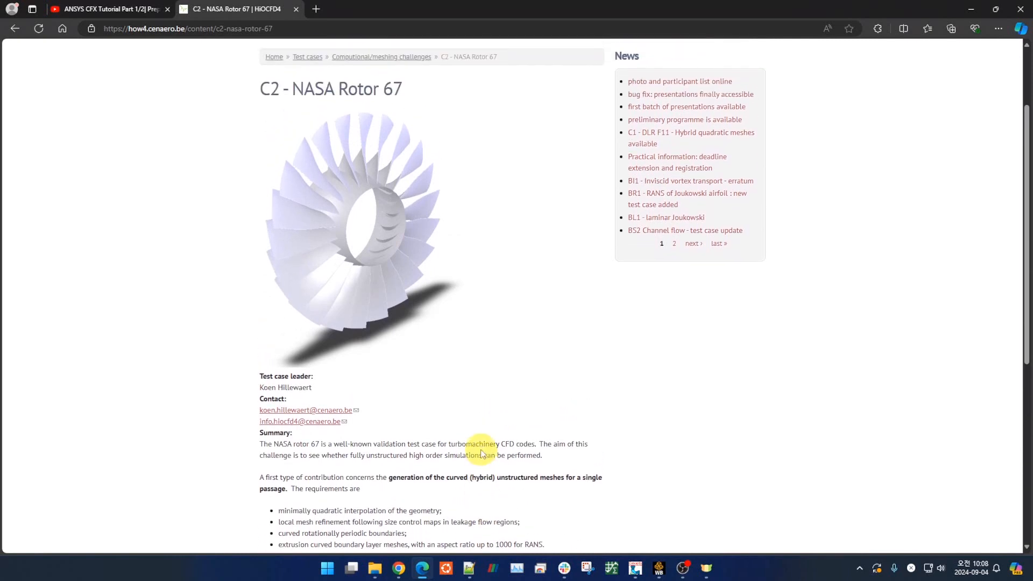
pyautogui.scroll(-1, 481, 453)
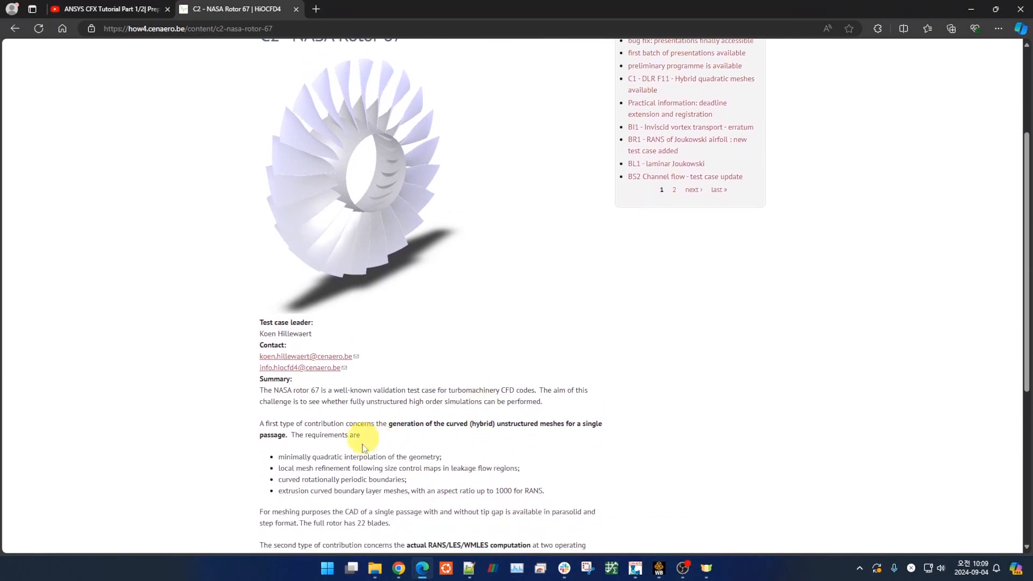
pyautogui.moveTo(357, 523); pyautogui.dragTo(391, 523)
pyautogui.scroll(-1, 653, 469)
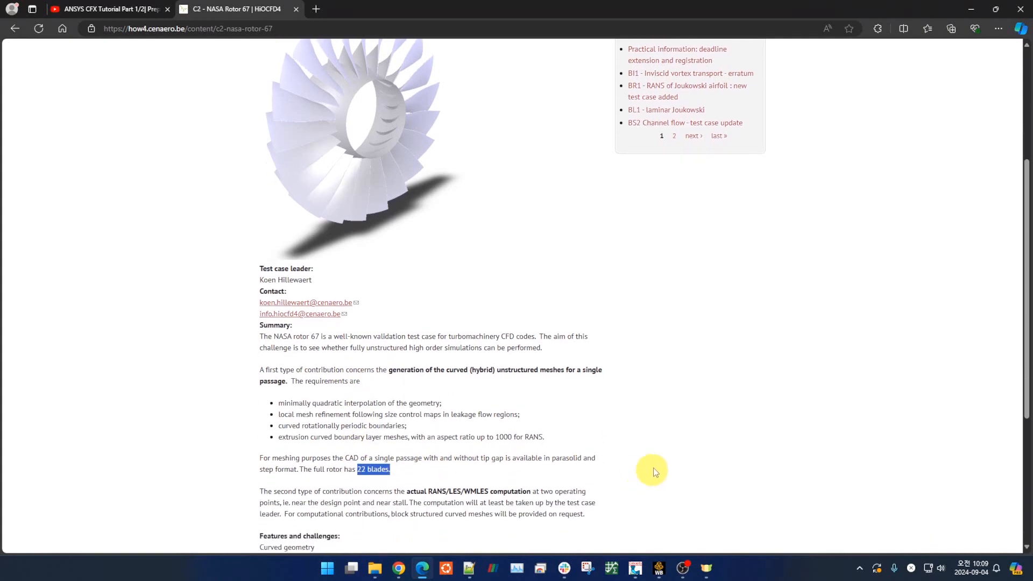
pyautogui.click(662, 455)
pyautogui.scroll(-2, 662, 455)
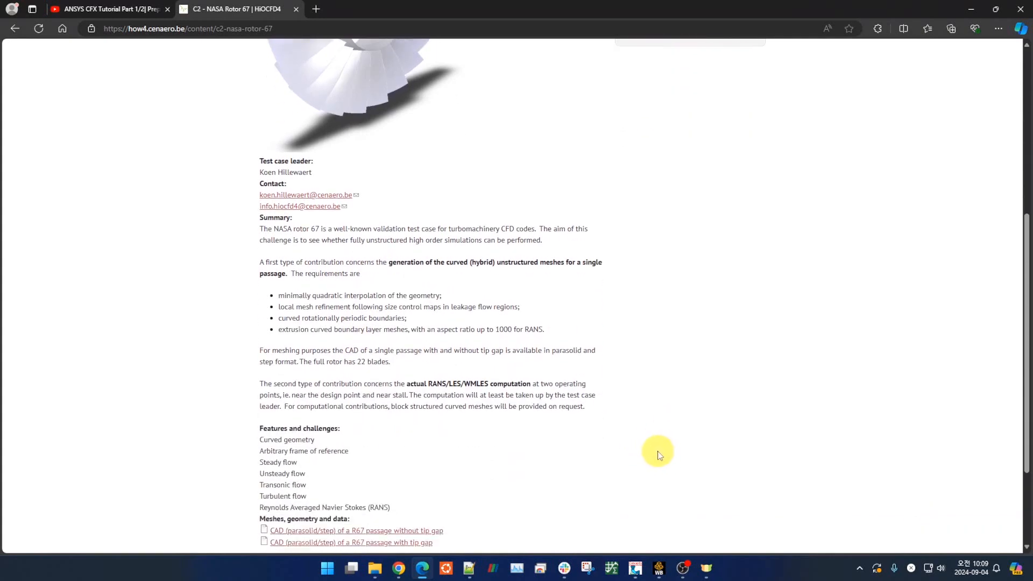
pyautogui.scroll(4, 655, 455)
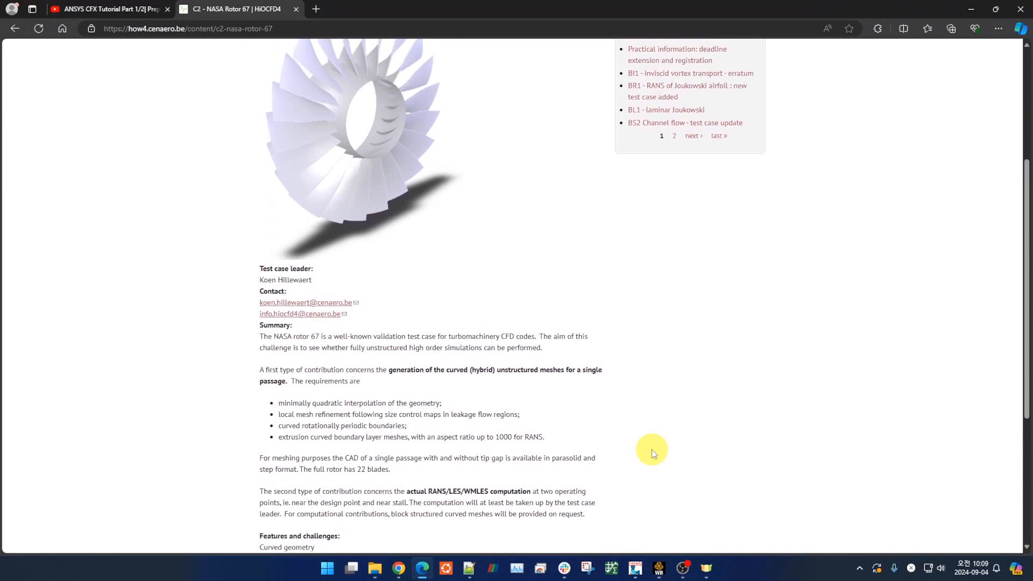
pyautogui.scroll(1, 634, 471)
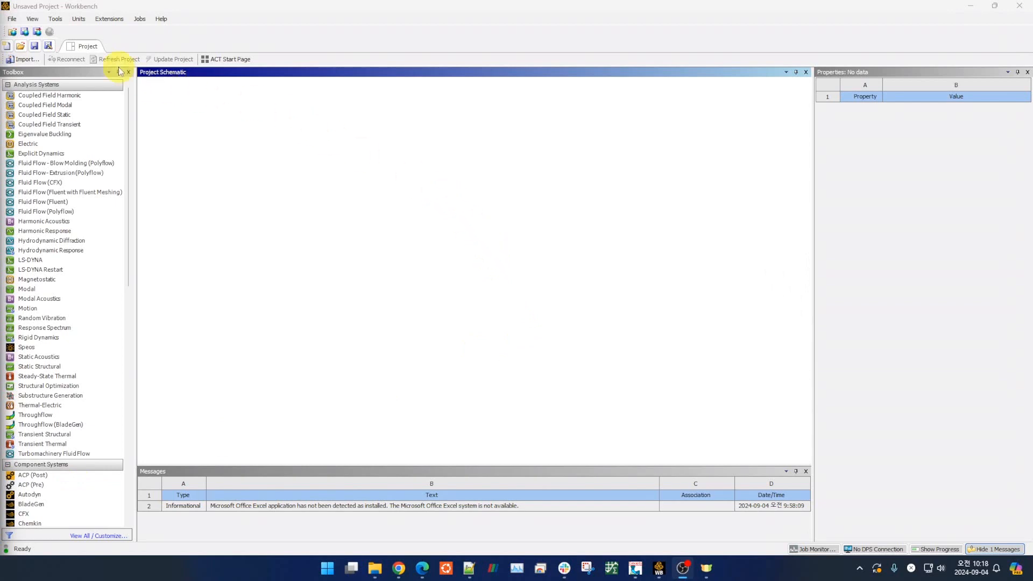
# - In the Workbench options, set DesignModeler as the preferred geometry editor for geometry import
pyautogui.click(19, 19)
pyautogui.moveTo(30, 22)
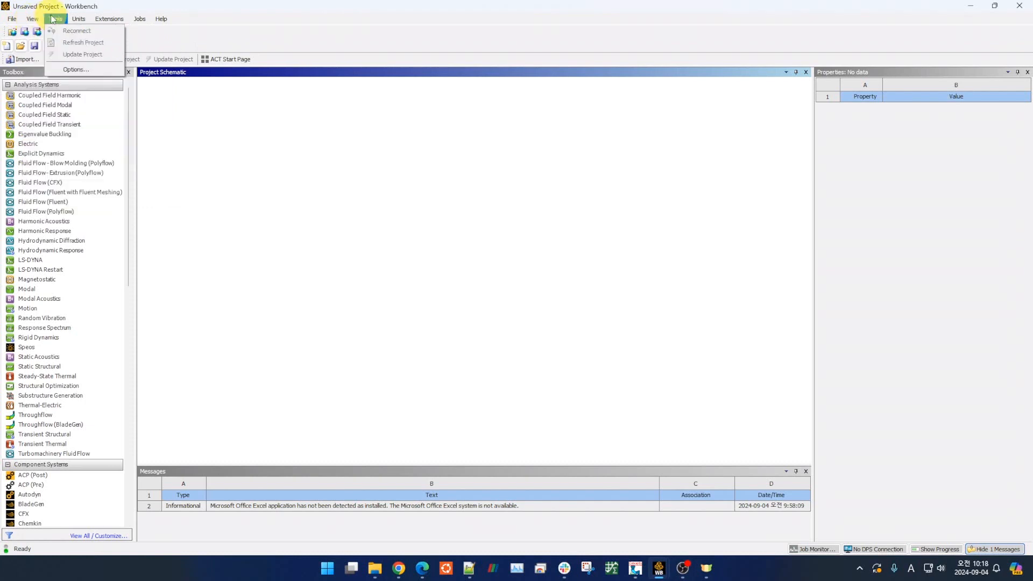
pyautogui.click(80, 72)
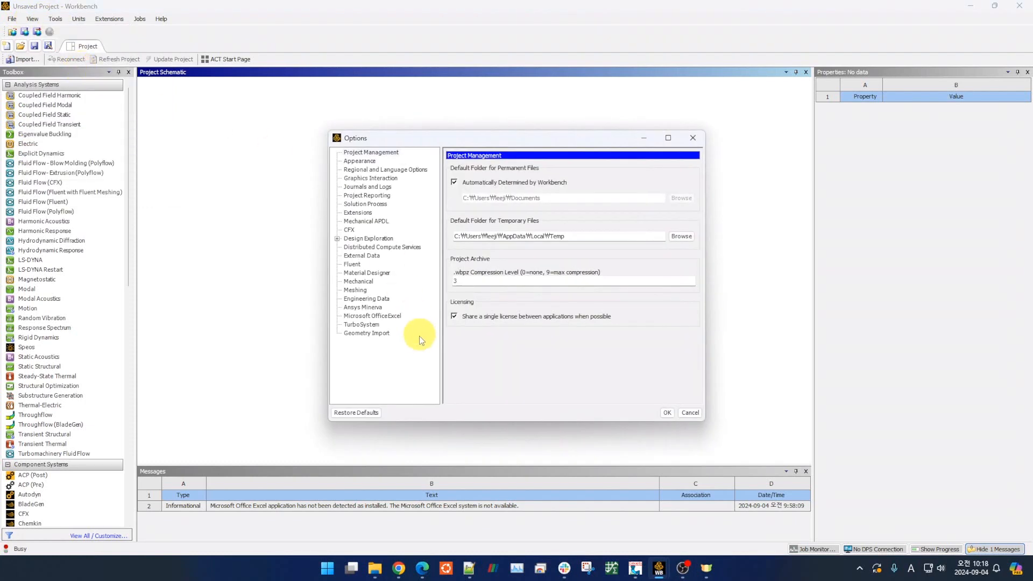
pyautogui.click(370, 332)
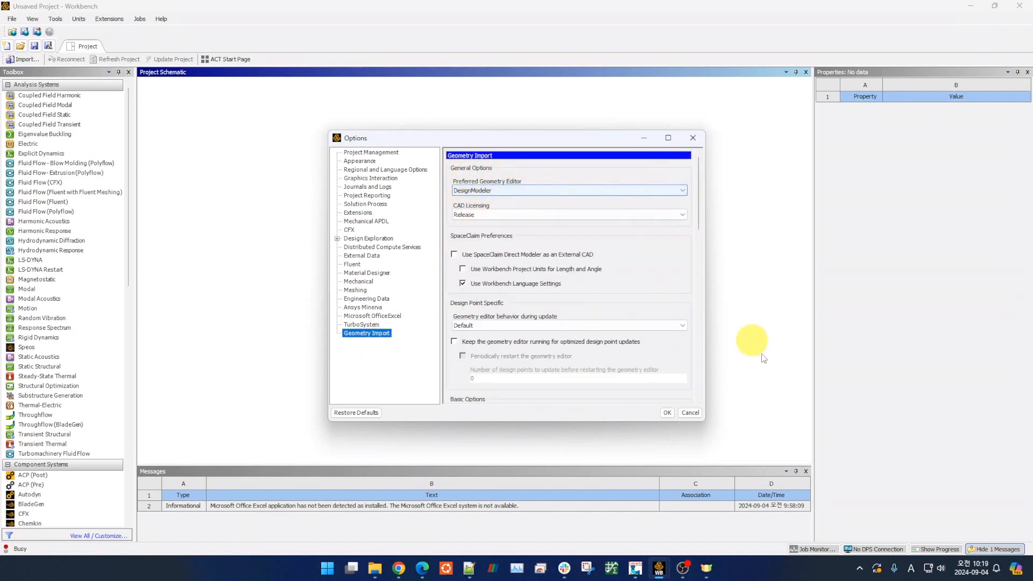
pyautogui.click(667, 413)
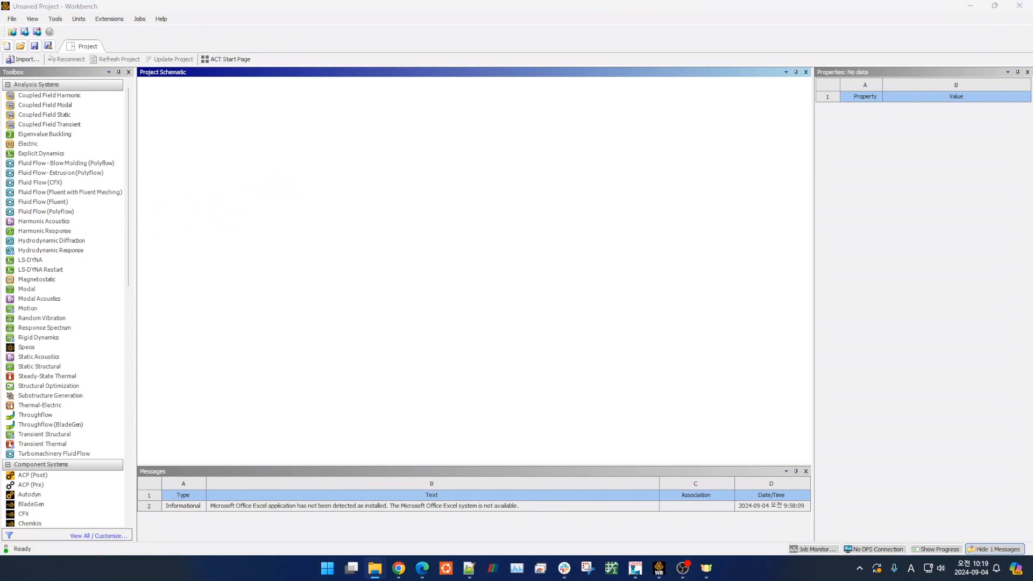
# - Add rotor67_noTipGap.x_t from the TUTORIAL folder to the empty project schematic as a Geometry system
pyautogui.moveTo(0, 180); pyautogui.dragTo(431, 217)
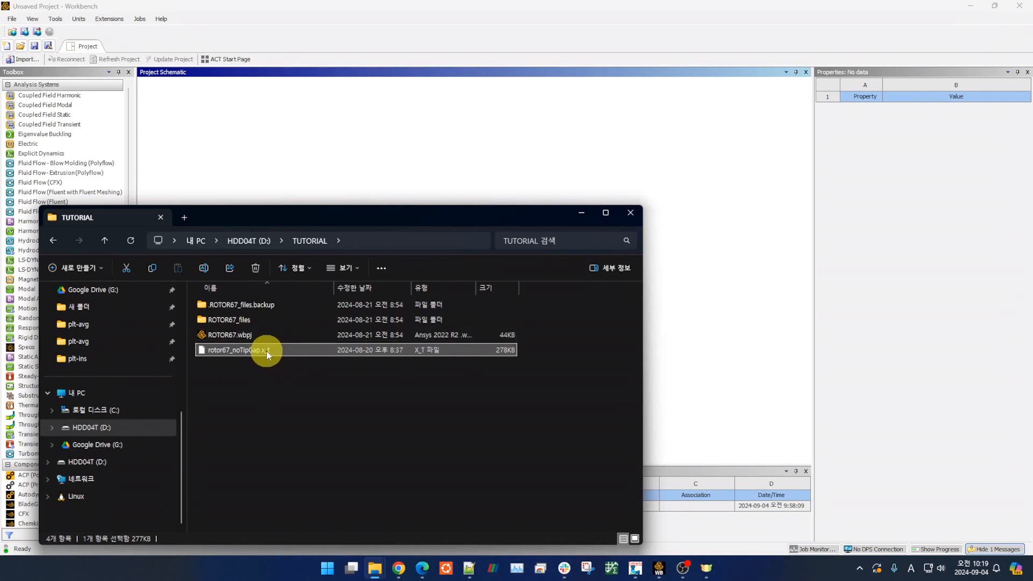
pyautogui.moveTo(266, 351); pyautogui.dragTo(351, 169)
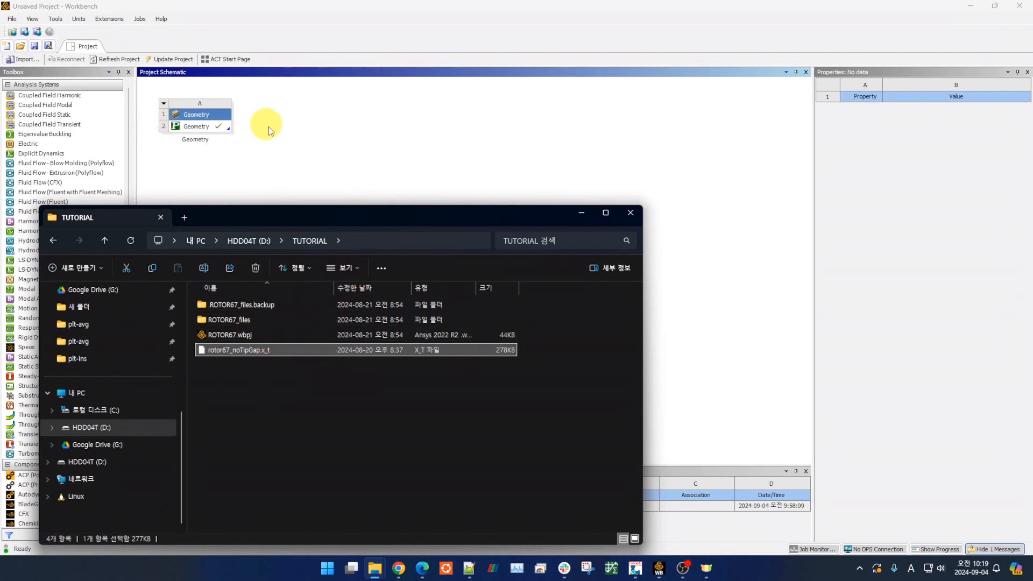
pyautogui.moveTo(298, 214); pyautogui.dragTo(1, 269)
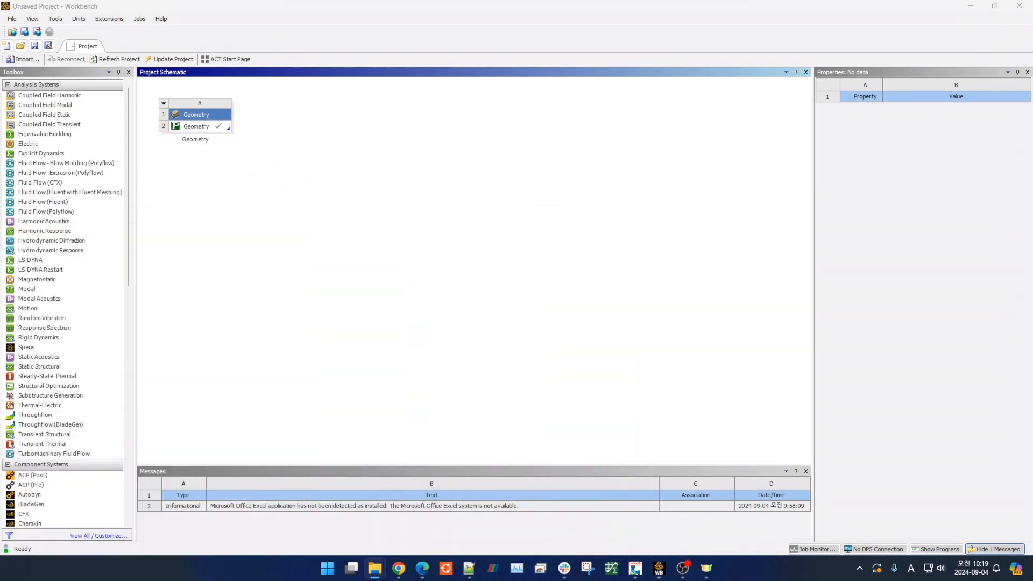
# - Open the Geometry cell in DesignModeler, tidy the toolbar layout and generate the Import1 feature
pyautogui.doubleClick(204, 127)
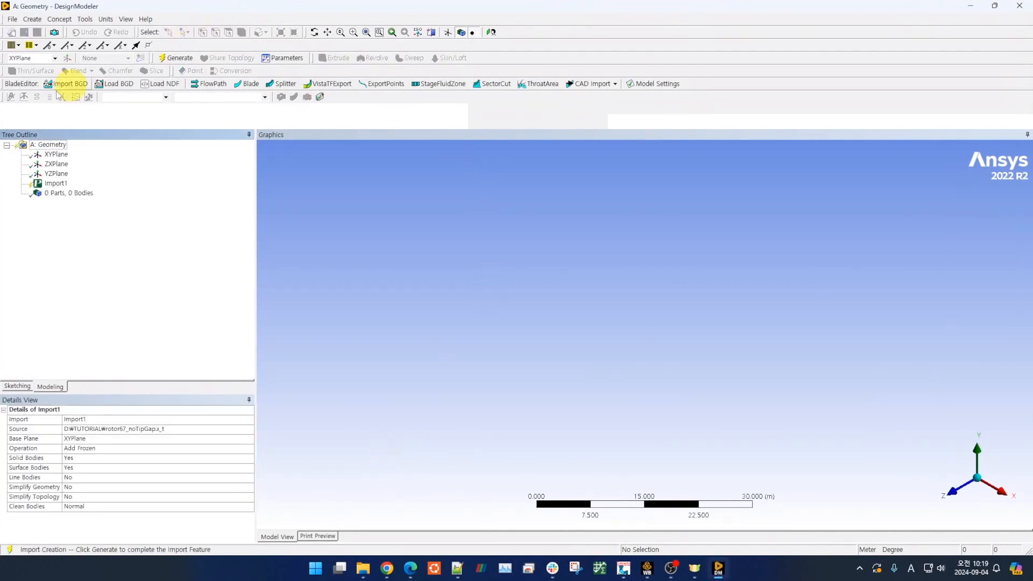
pyautogui.moveTo(4, 100)
pyautogui.mouseDown()
pyautogui.moveTo(403, 64)
pyautogui.moveTo(387, 64)
pyautogui.moveTo(389, 54)
pyautogui.mouseUp()
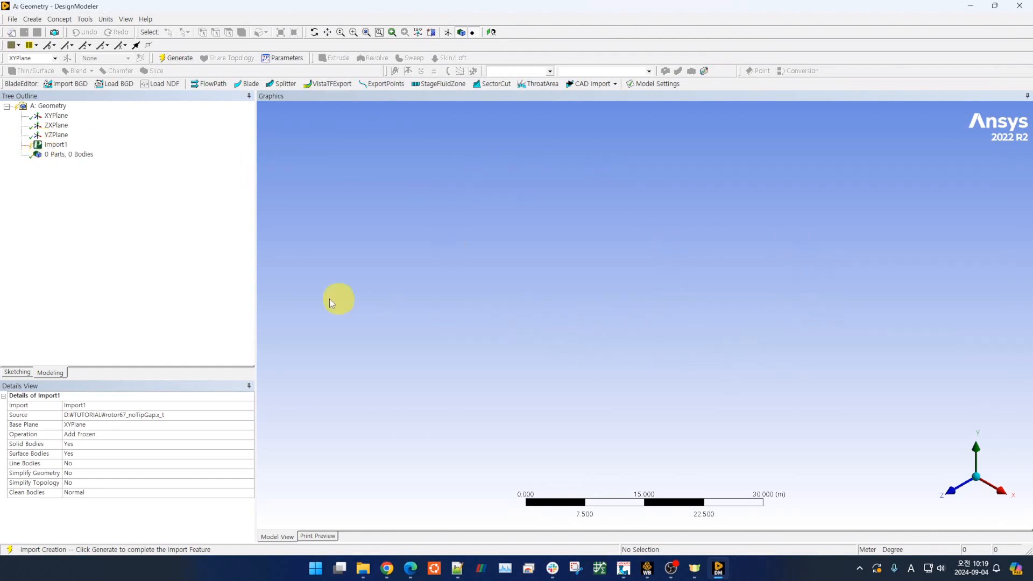
pyautogui.click(59, 145)
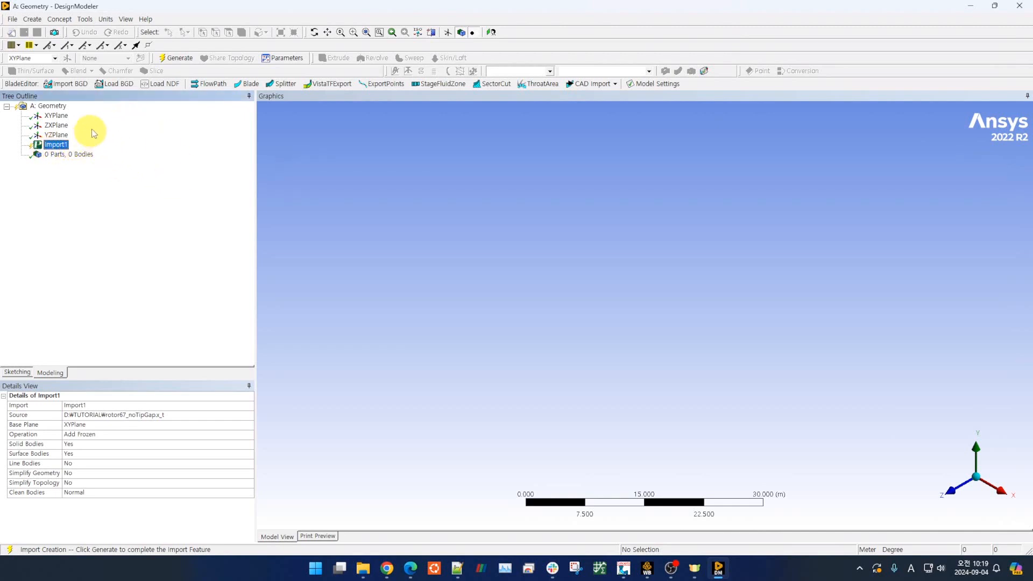
pyautogui.click(177, 59)
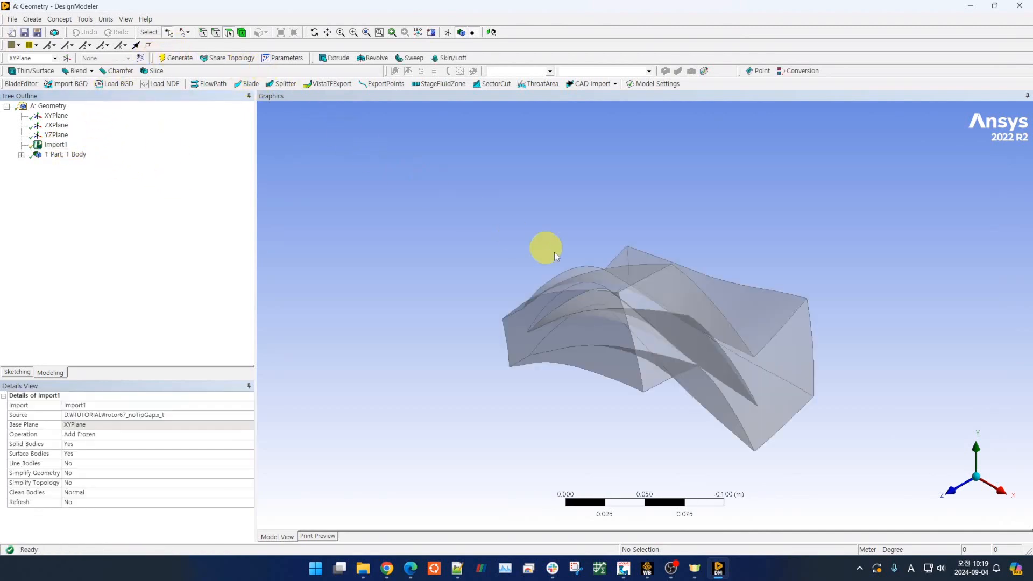
# - Examine the imported single blade passage from several angles, including its orientation relative to the coordinate axes
pyautogui.moveTo(496, 276); pyautogui.dragTo(460, 223, button='middle')
pyautogui.scroll(4, 460, 223)
pyautogui.scroll(-6, 458, 226)
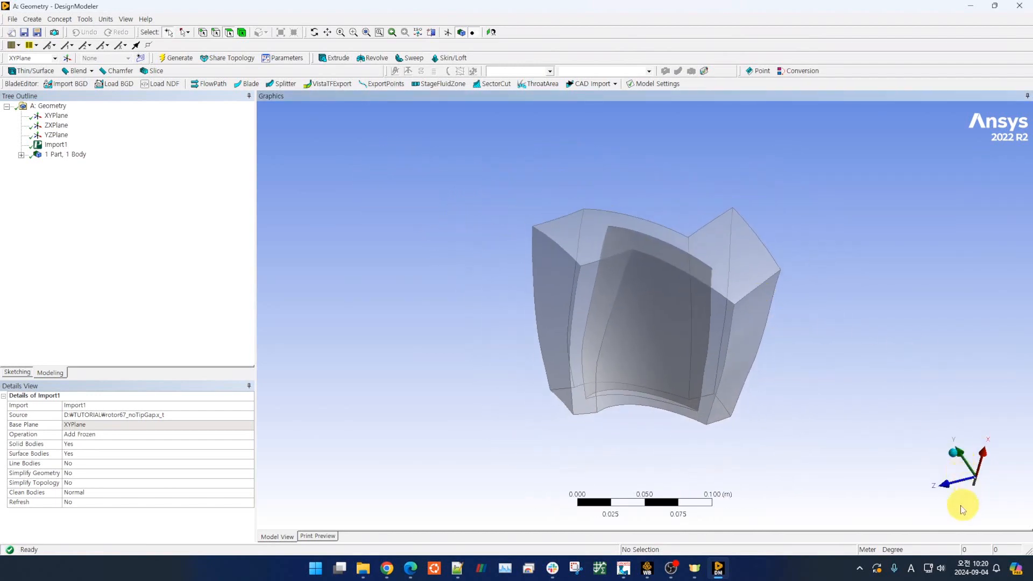
pyautogui.moveTo(972, 495); pyautogui.dragTo(475, 420, button='middle')
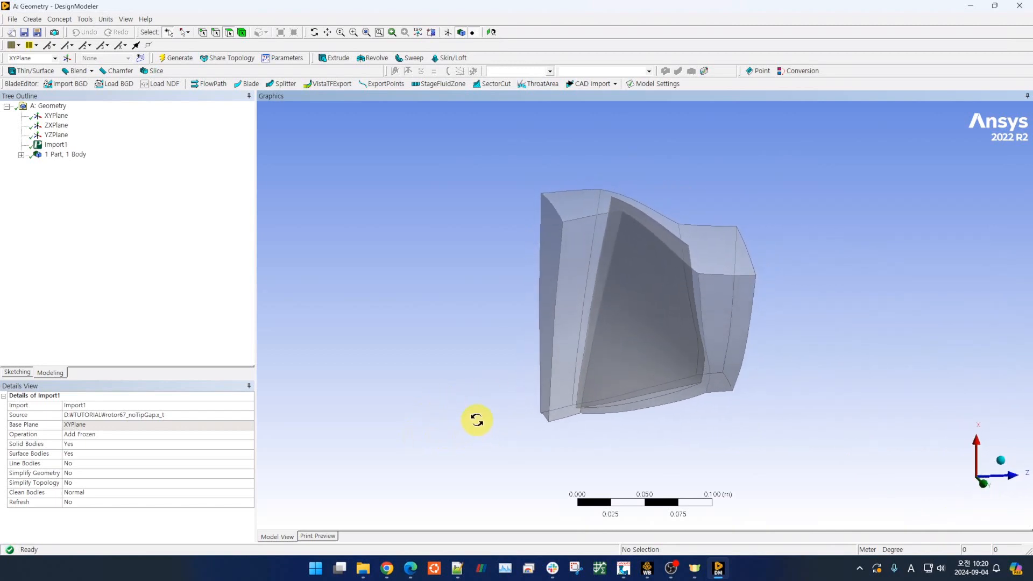
pyautogui.scroll(2, 484, 418)
pyautogui.scroll(-3, 484, 418)
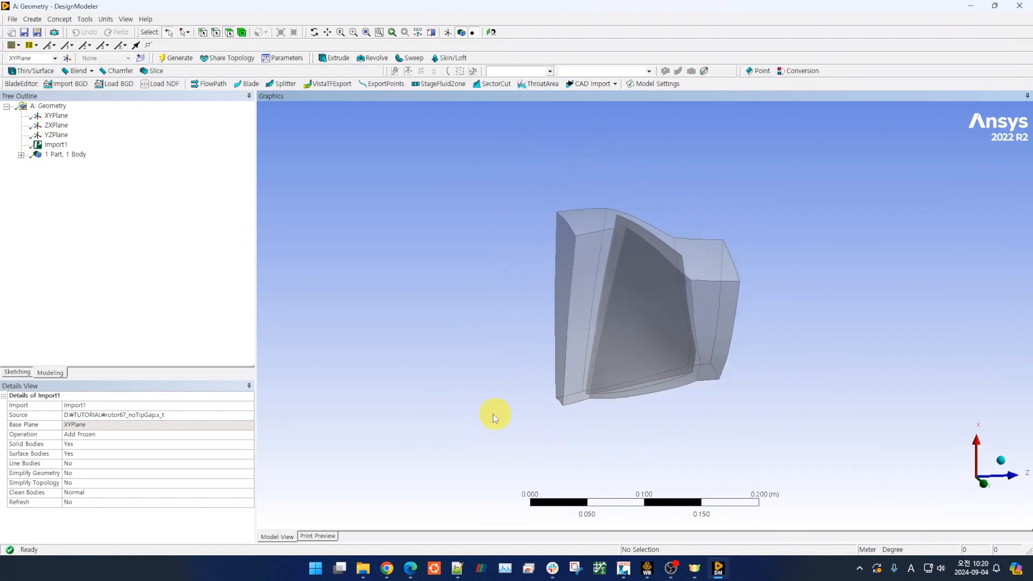
pyautogui.keyDown('ctrl'); pyautogui.moveTo(514, 413); pyautogui.dragTo(480, 349, button='middle'); pyautogui.keyUp('ctrl')
pyautogui.scroll(-1, 480, 350)
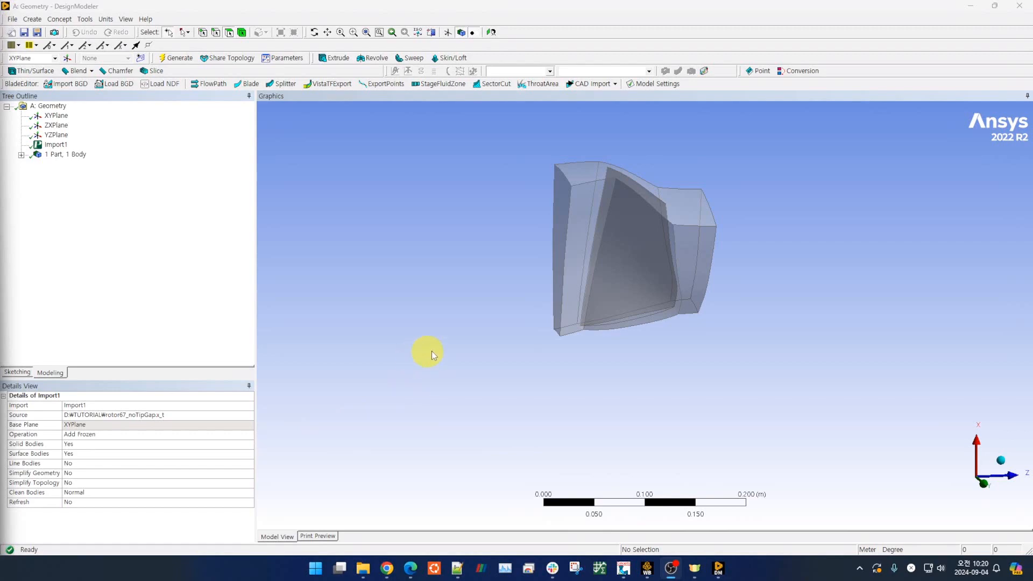
# - Switch to Microsoft Edge to check the full rotor's blade count on the NASA Rotor 67 page, and return to DesignModeler
pyautogui.click(411, 569)
pyautogui.scroll(-3, 547, 472)
pyautogui.moveTo(390, 415); pyautogui.dragTo(358, 415)
pyautogui.scroll(3, 562, 371)
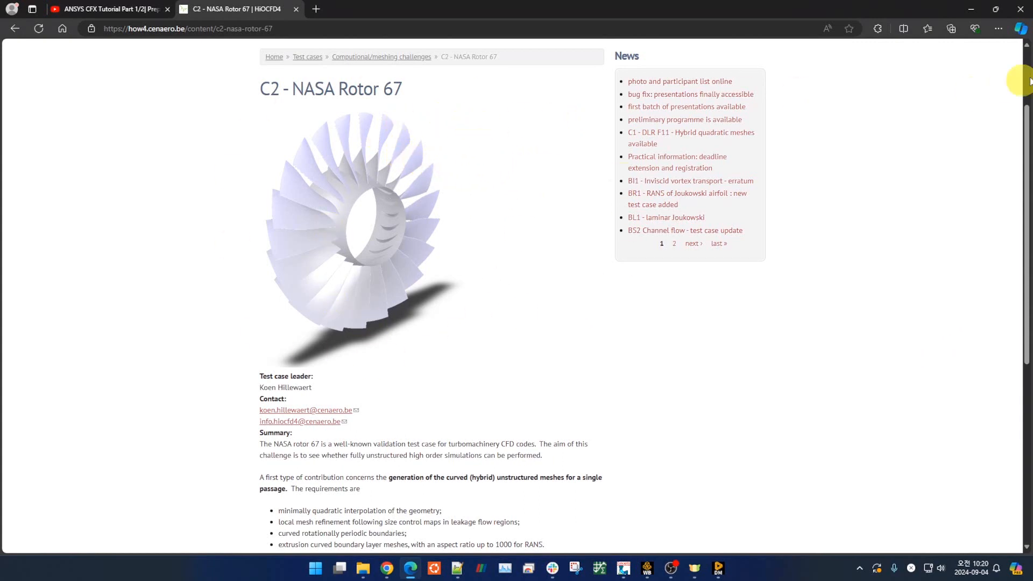
pyautogui.click(972, 10)
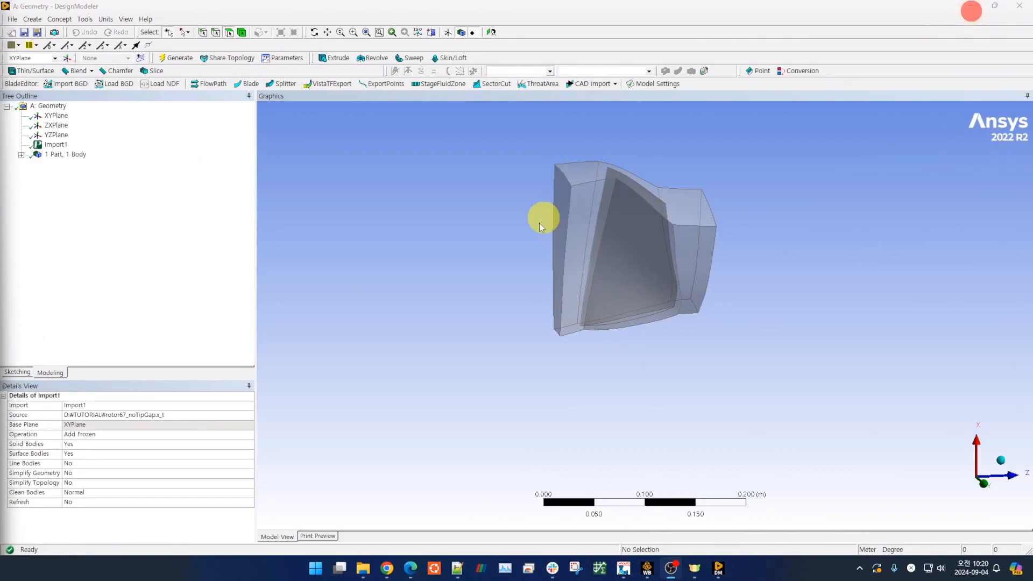
# - Create a Pattern feature and set its pattern type to Circular
pyautogui.click(32, 20)
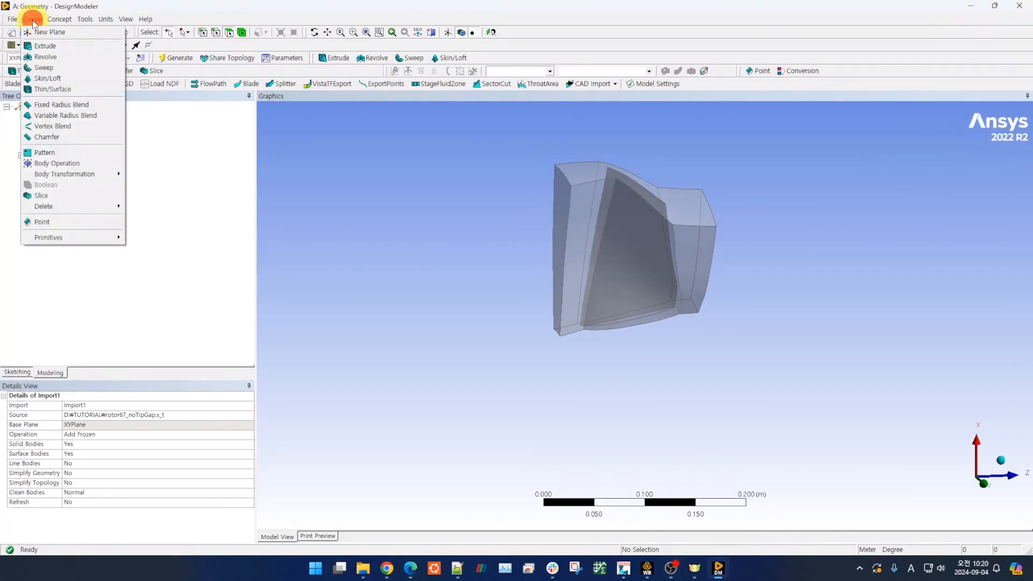
pyautogui.click(53, 154)
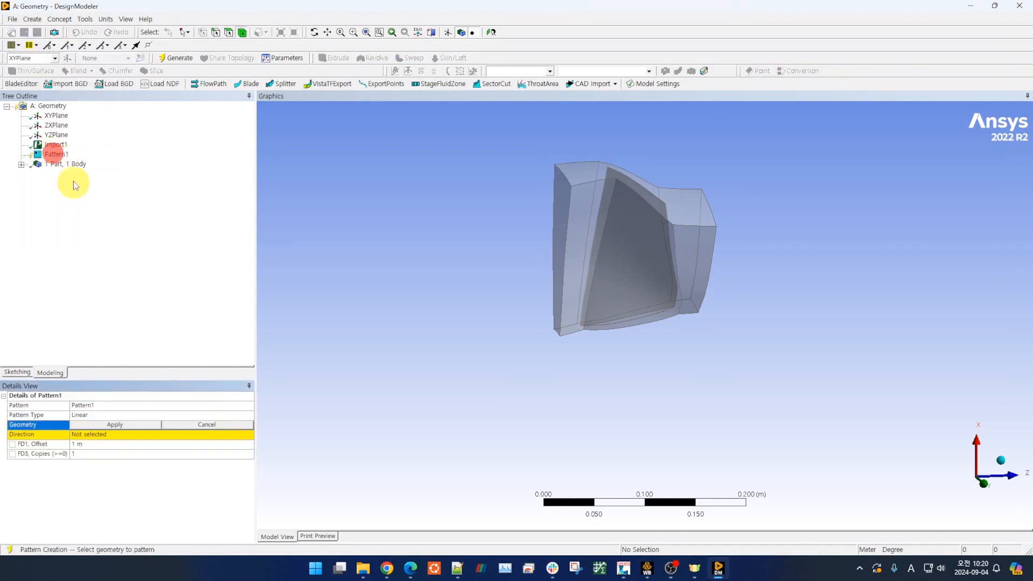
pyautogui.click(249, 415)
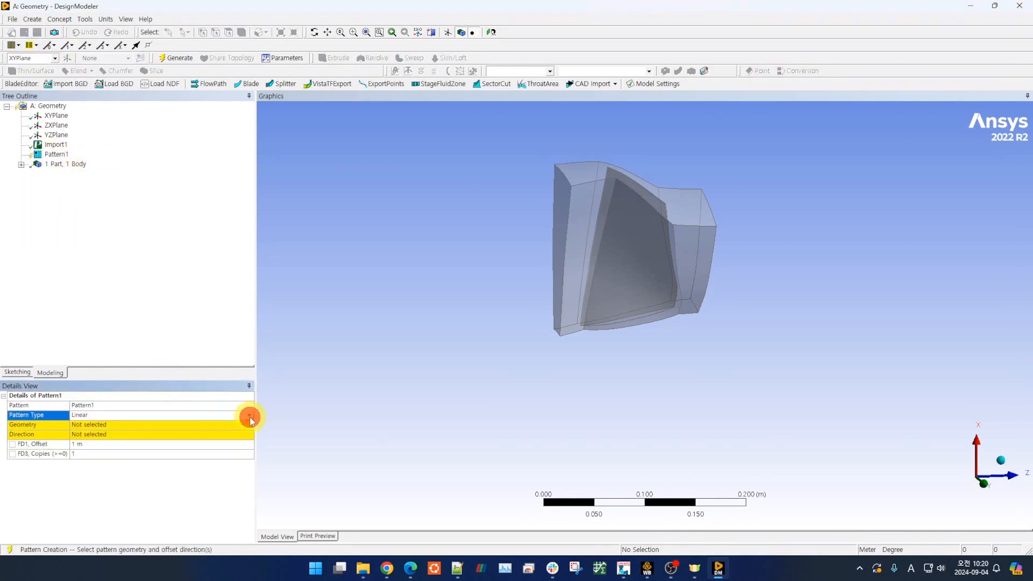
pyautogui.click(249, 415)
pyautogui.click(107, 431)
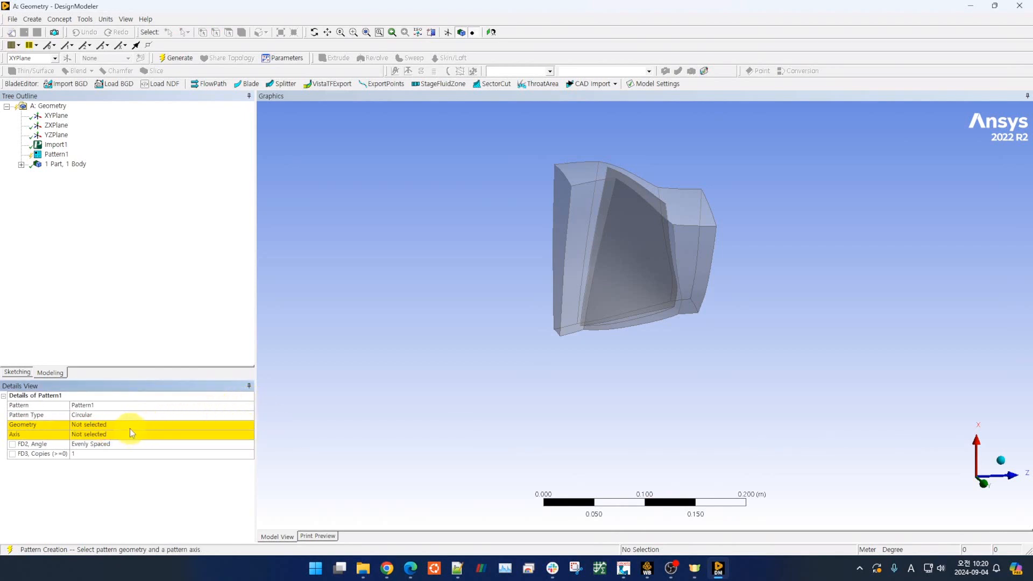
# - Assign the imported Solid body as the geometry of the circular pattern
pyautogui.click(130, 425)
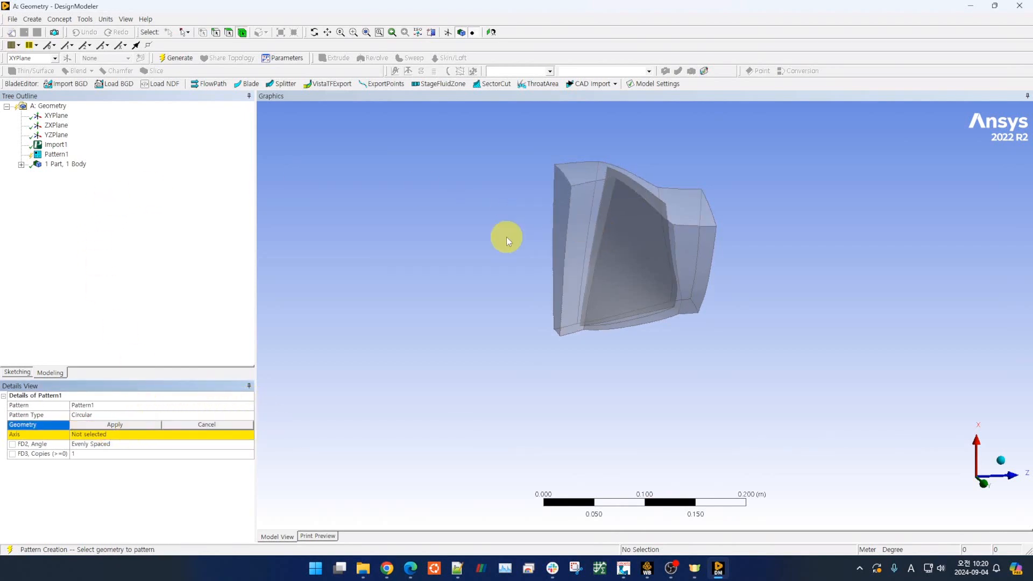
pyautogui.click(21, 165)
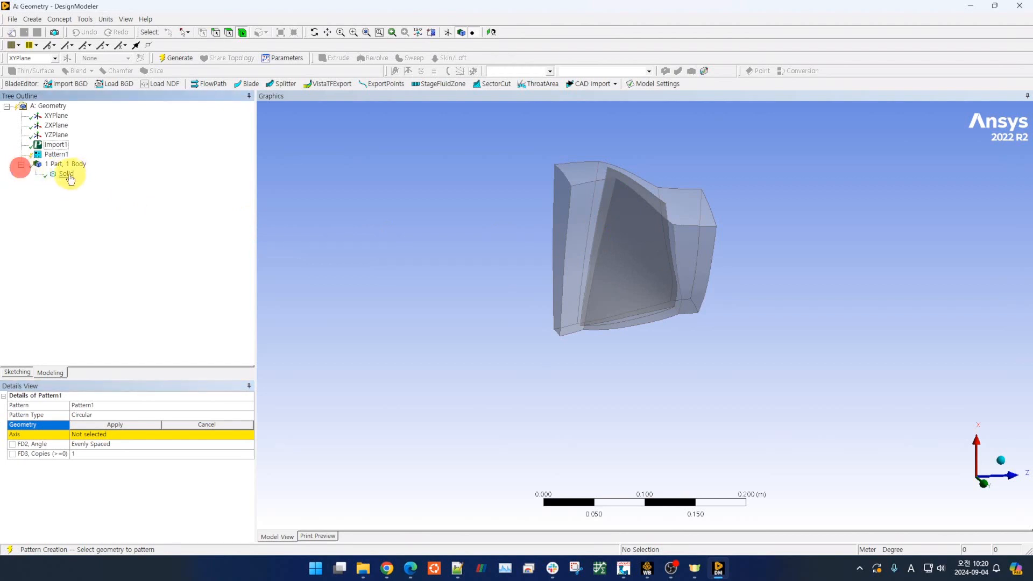
pyautogui.click(66, 175)
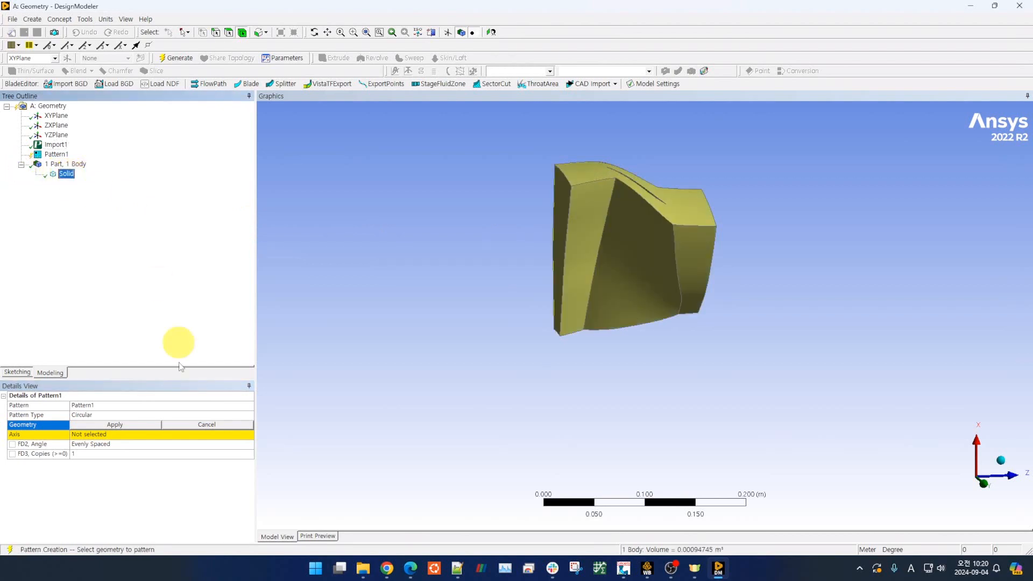
pyautogui.click(146, 425)
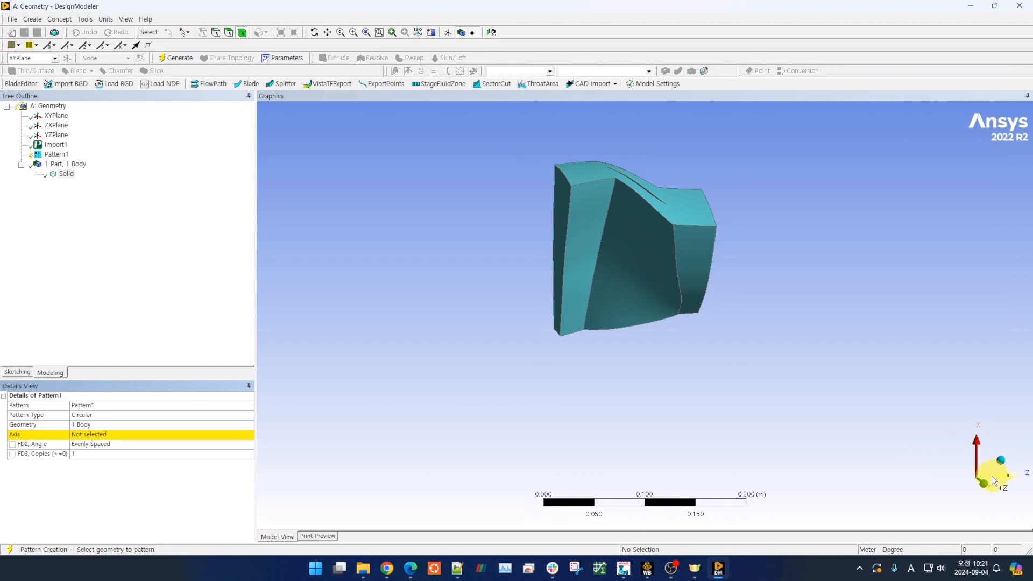
# - Set the circular pattern's axis to the normal of XYPlane
pyautogui.click(110, 434)
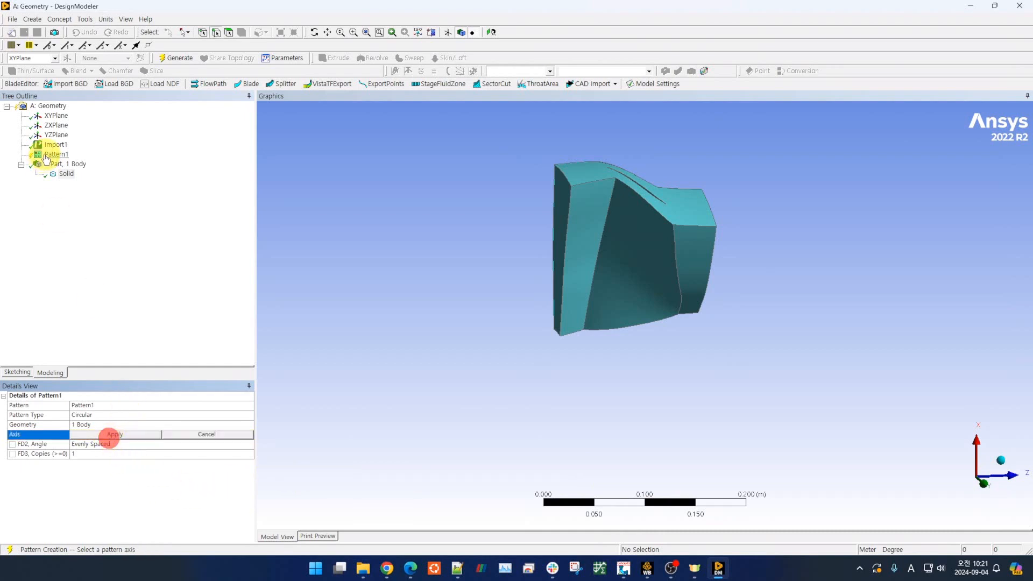
pyautogui.click(58, 116)
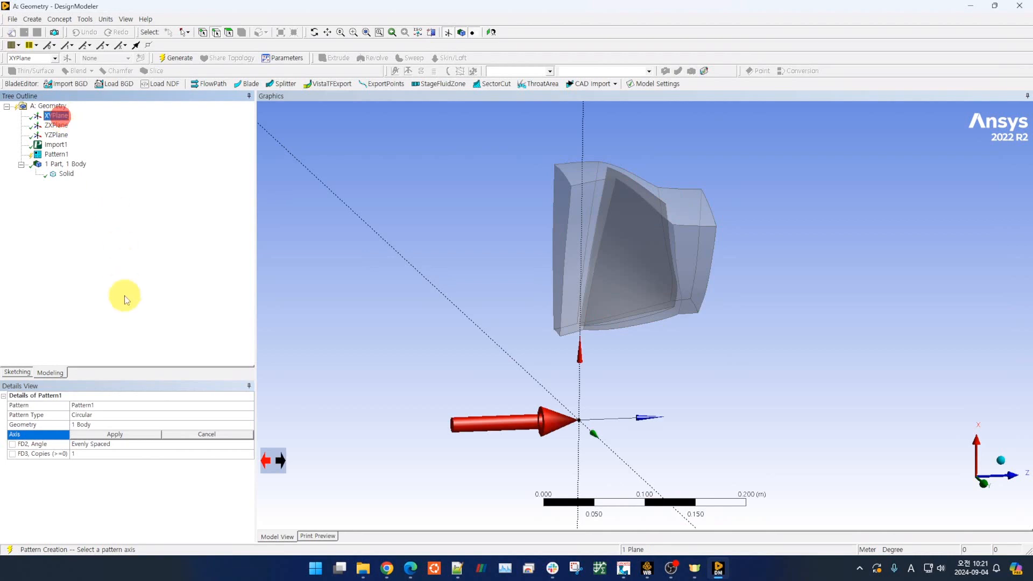
pyautogui.click(116, 436)
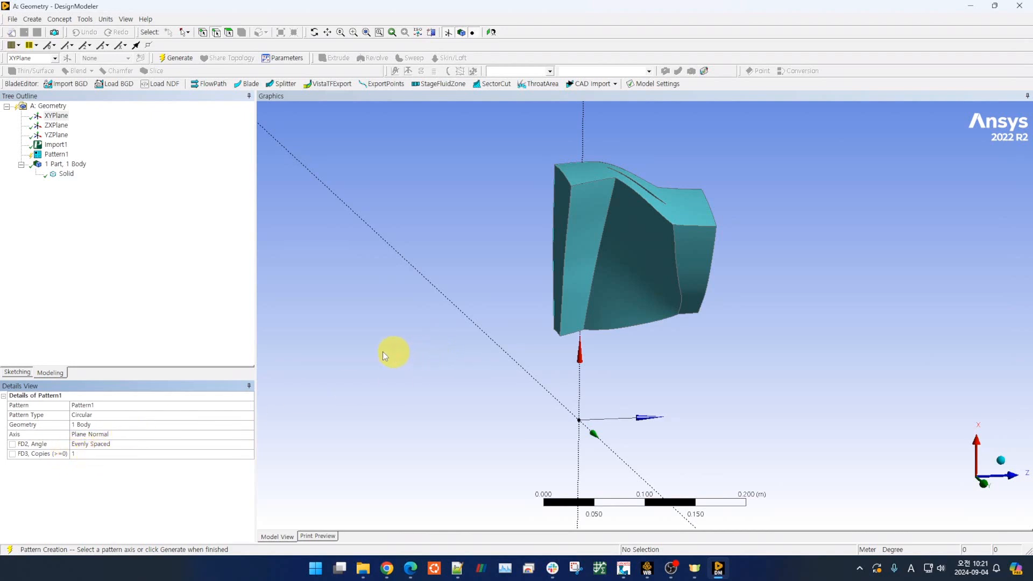
# - Set the circular pattern to 21 copies, generate it, and check the full ring of blade passages
pyautogui.click(81, 454)
pyautogui.write('21')
pyautogui.click(156, 285)
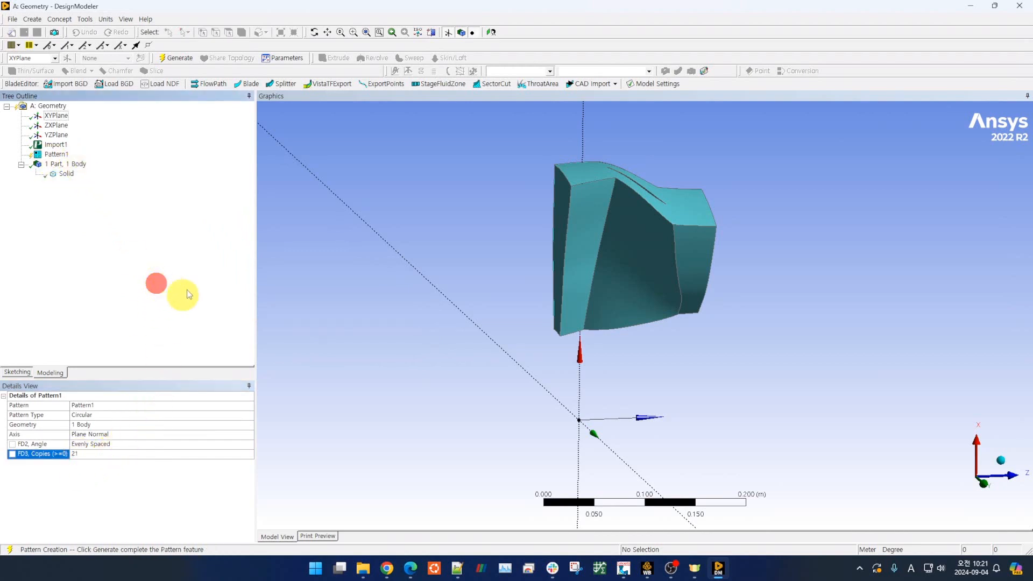
pyautogui.click(174, 57)
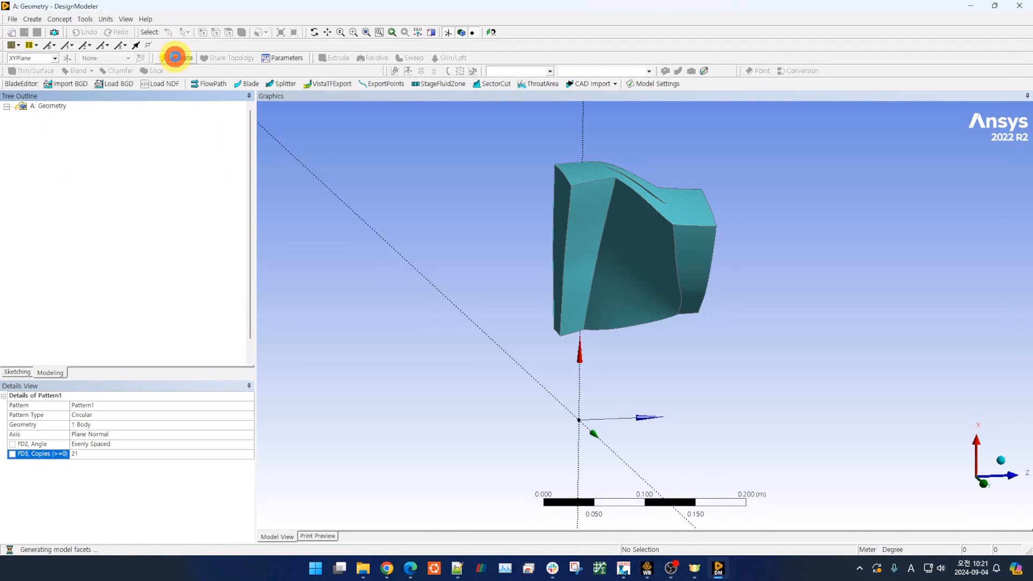
pyautogui.moveTo(449, 261)
pyautogui.mouseDown(button='middle')
pyautogui.moveTo(503, 293)
pyautogui.moveTo(468, 279)
pyautogui.moveTo(450, 249)
pyautogui.mouseUp(button='middle')
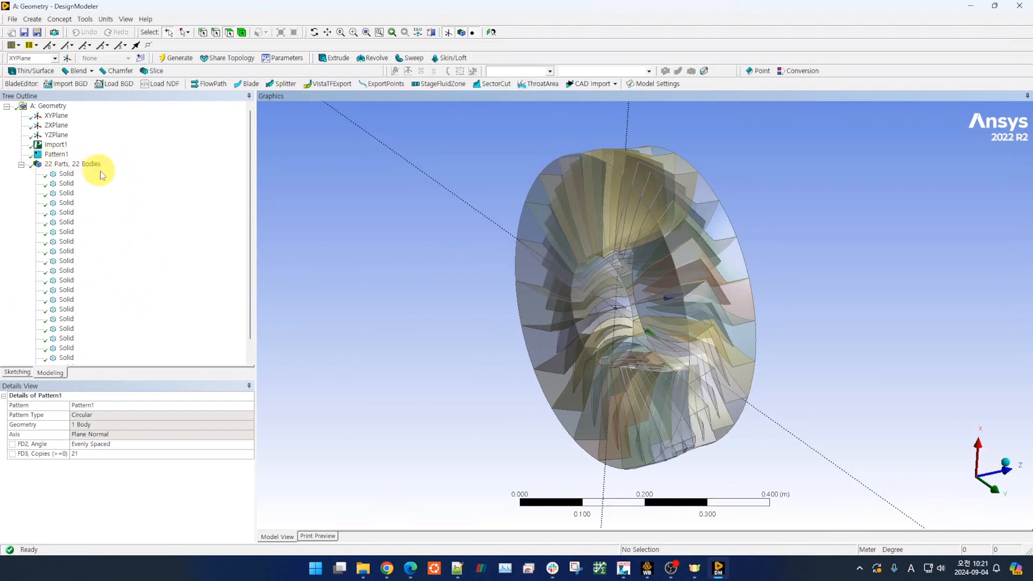
pyautogui.moveTo(388, 240); pyautogui.dragTo(466, 239, button='middle')
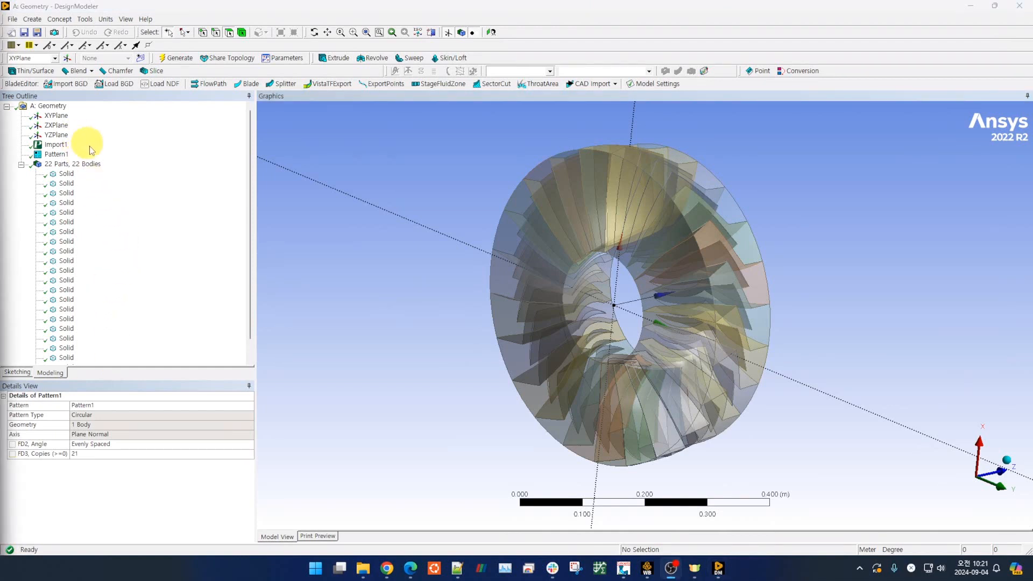
# - Unite all 22 Solid bodies into one body with a Boolean feature and generate it
pyautogui.click(33, 20)
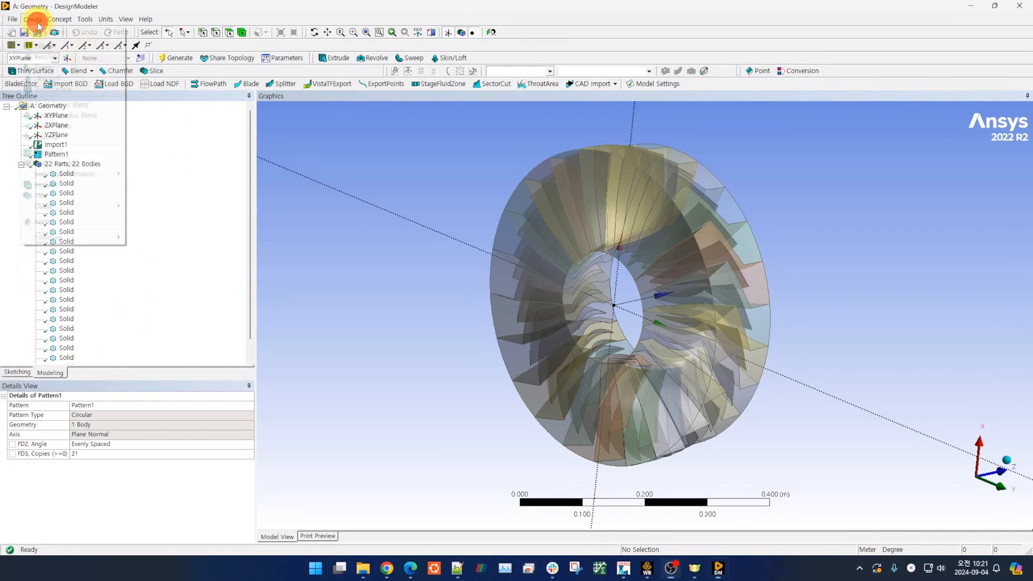
pyautogui.click(71, 186)
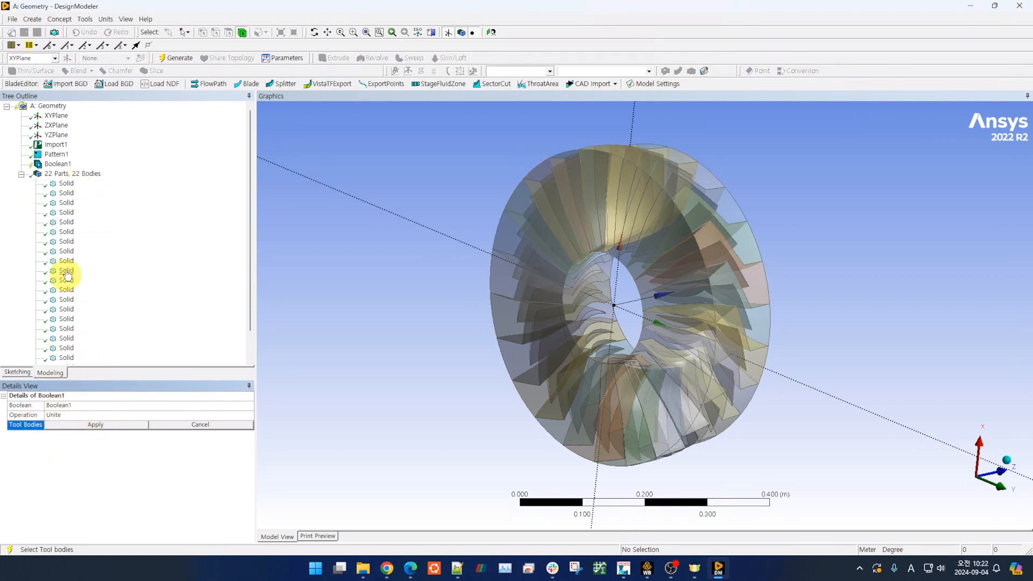
pyautogui.click(68, 184)
pyautogui.scroll(-1, 106, 213)
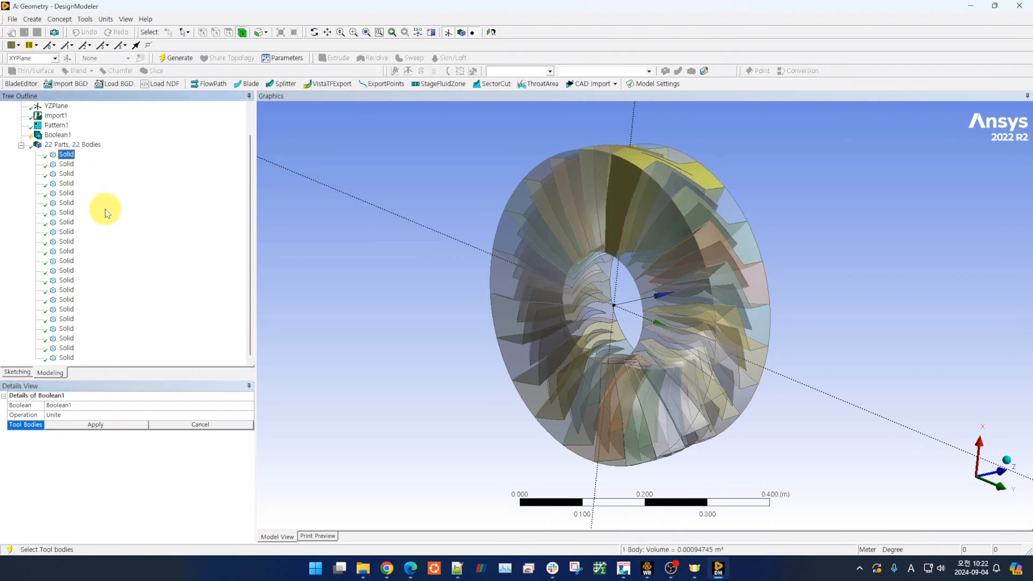
pyautogui.keyDown('shift'); pyautogui.click(68, 358); pyautogui.keyUp('shift')
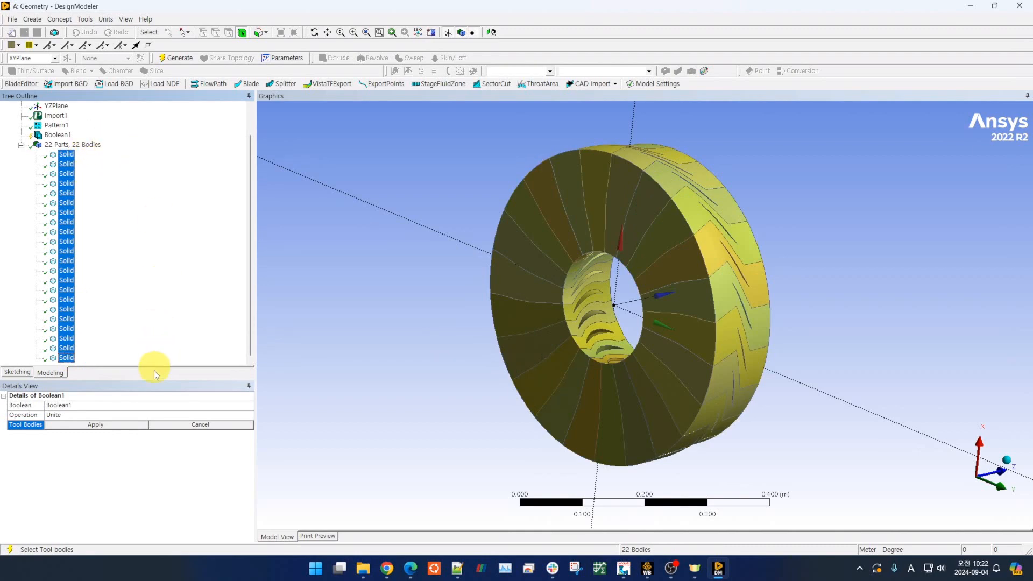
pyautogui.click(122, 425)
pyautogui.click(179, 59)
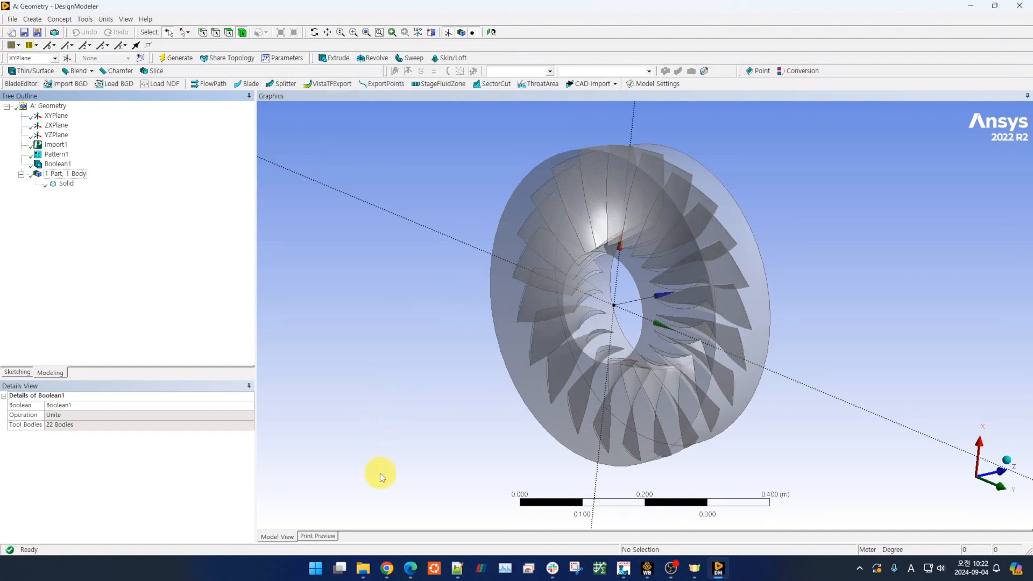
# - Compare the united rotor with the NASA Rotor 67 image in Microsoft Edge, and examine its orientation from several angles back in DesignModeler
pyautogui.click(411, 568)
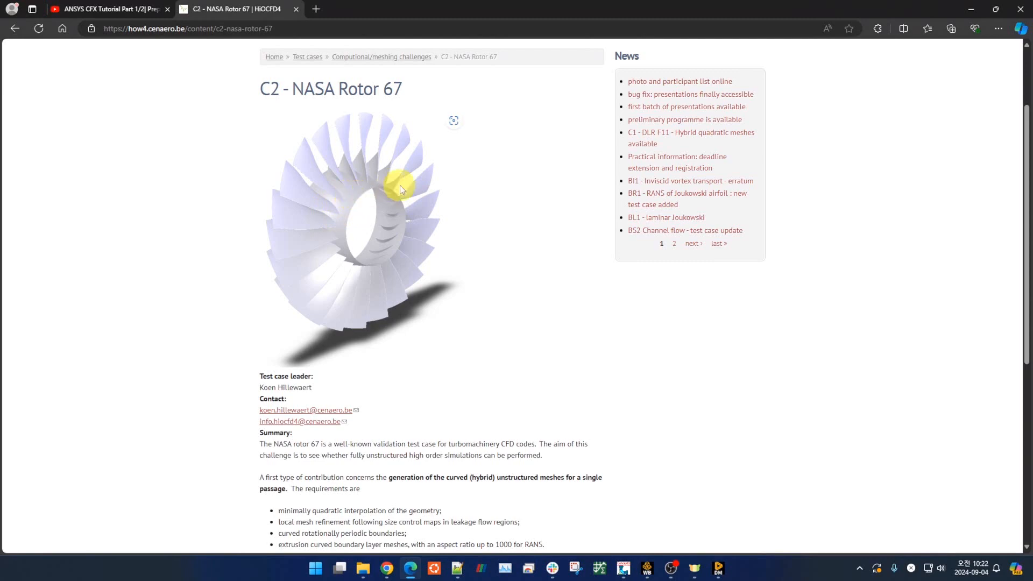
pyautogui.click(968, 11)
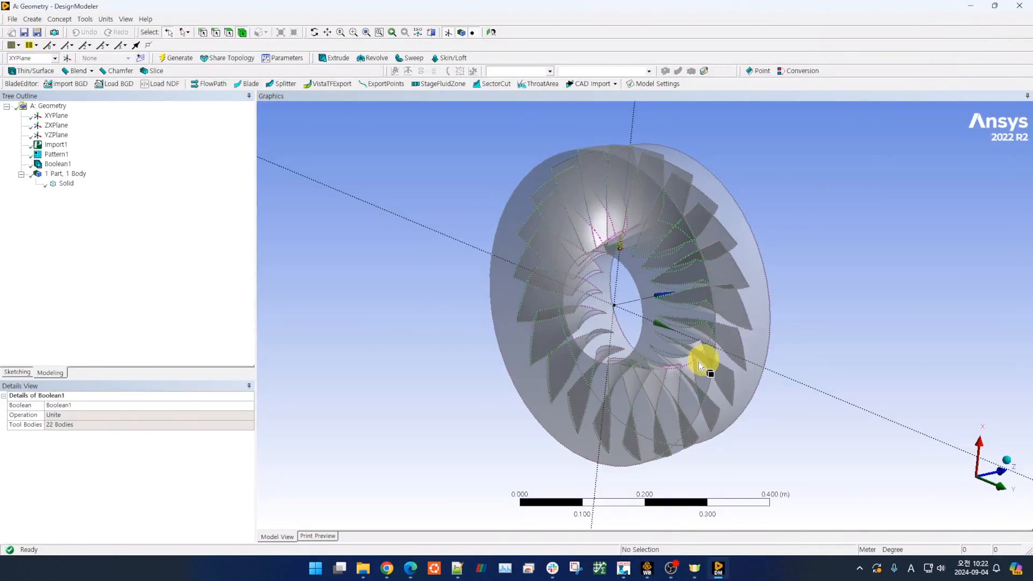
pyautogui.moveTo(491, 362); pyautogui.dragTo(493, 332, button='middle')
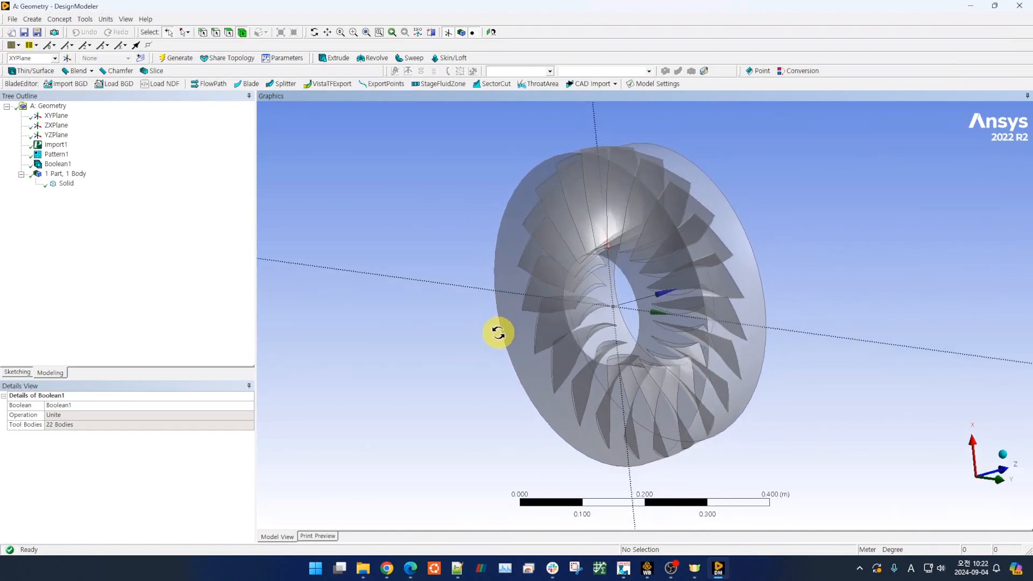
pyautogui.moveTo(405, 263)
pyautogui.mouseDown(button='middle')
pyautogui.moveTo(450, 260)
pyautogui.moveTo(403, 258)
pyautogui.mouseUp(button='middle')
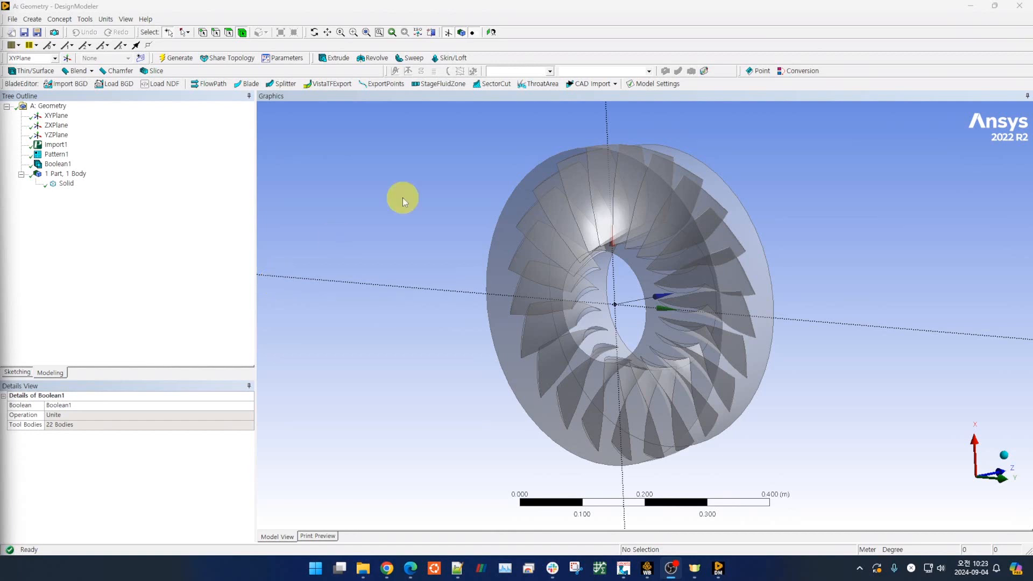
pyautogui.moveTo(376, 357); pyautogui.dragTo(392, 342, button='middle')
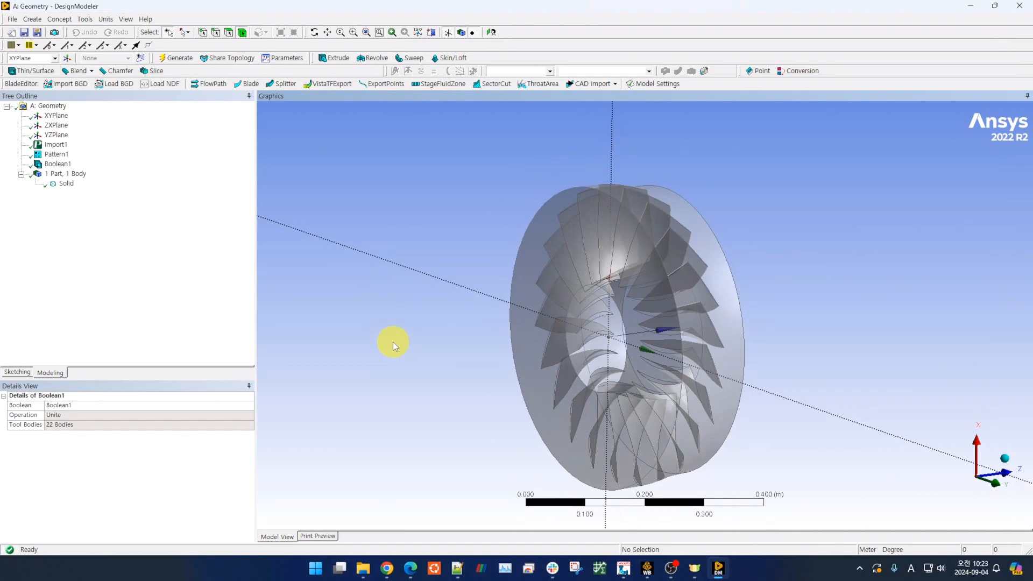
pyautogui.moveTo(393, 341); pyautogui.dragTo(428, 364, button='middle')
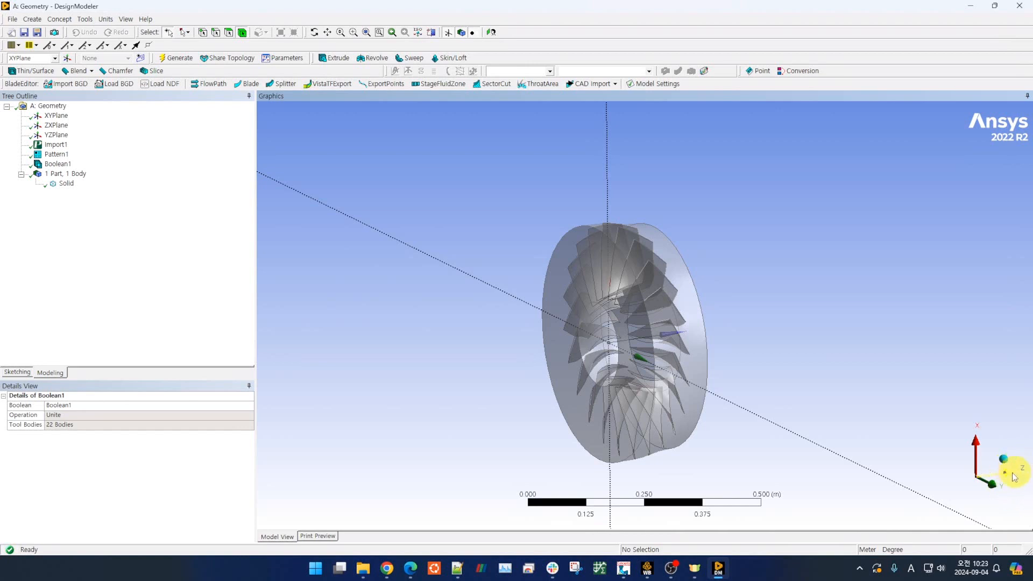
pyautogui.moveTo(846, 429); pyautogui.dragTo(820, 431, button='middle')
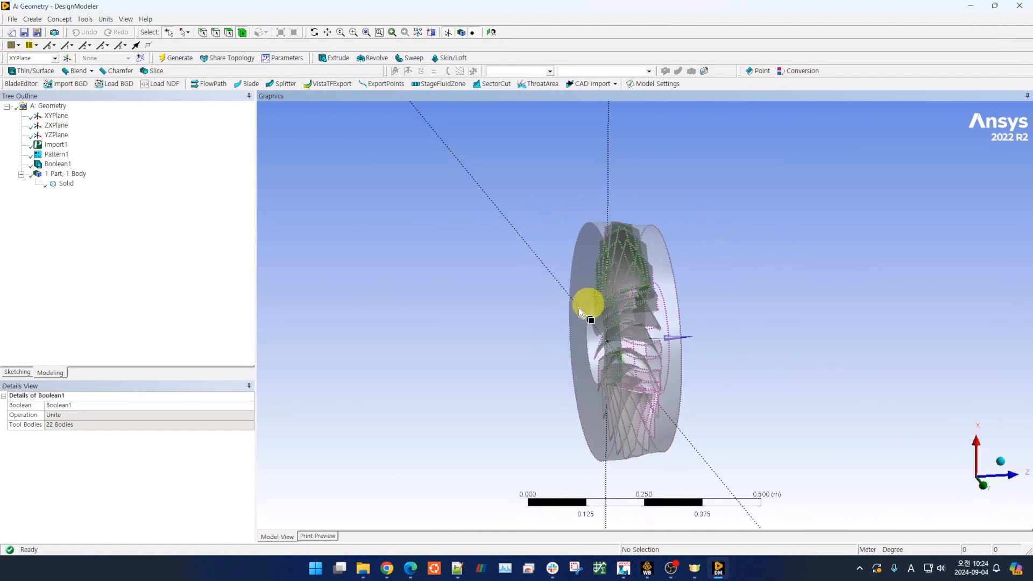
pyautogui.scroll(-2, 359, 307)
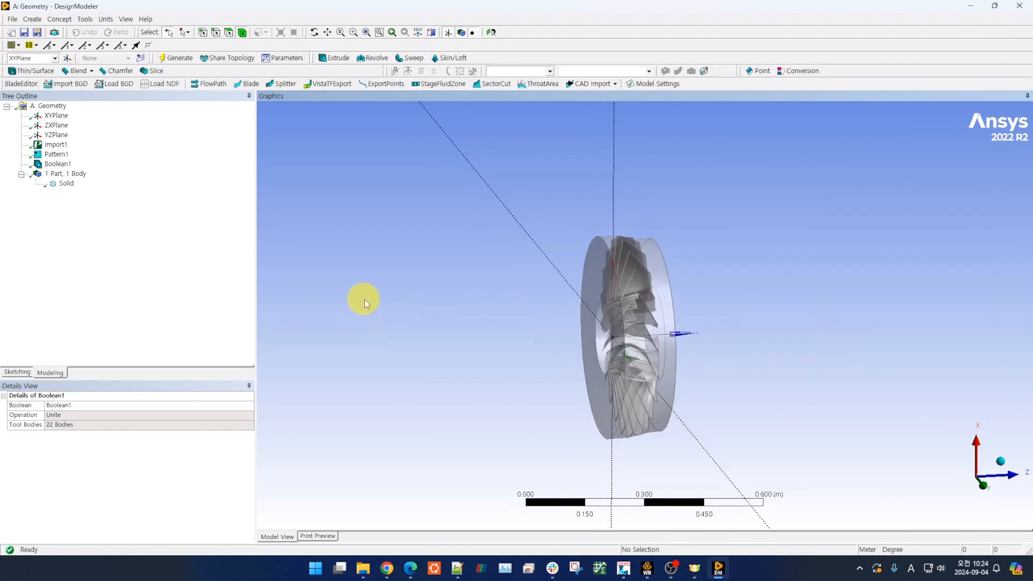
# - Create a new sketch on ZXPlane and view it square-on in sketching mode
pyautogui.click(61, 126)
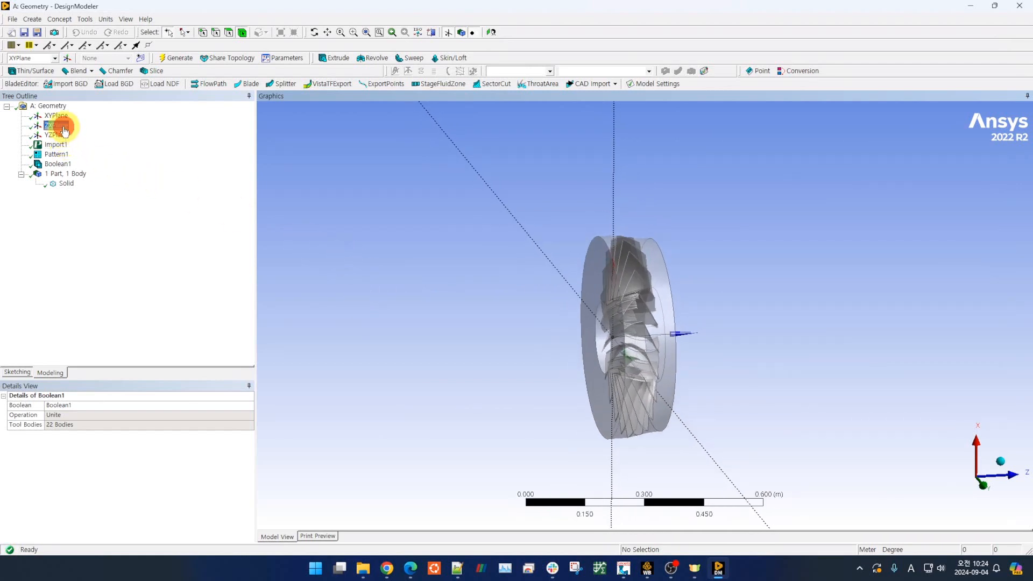
pyautogui.click(141, 59)
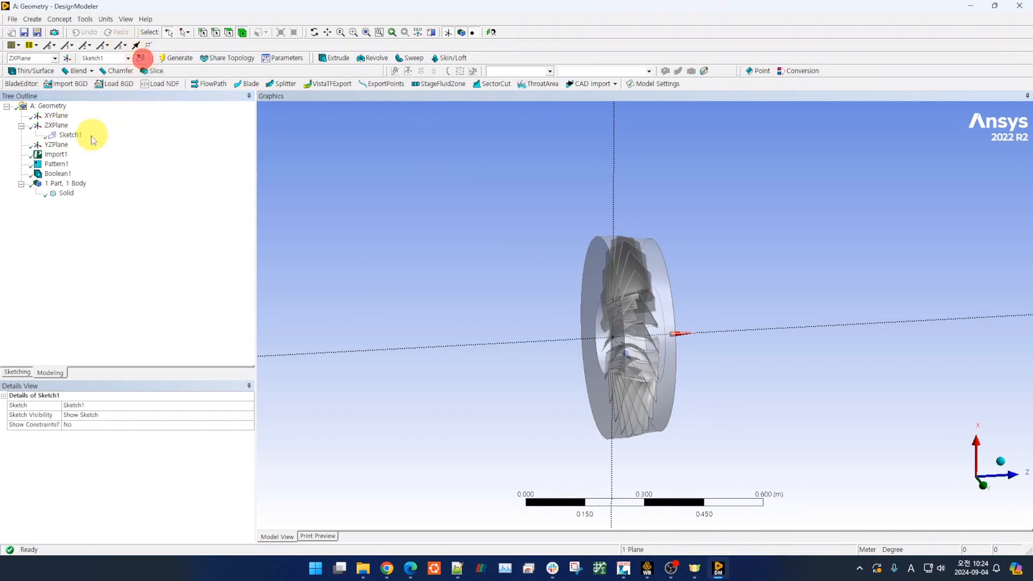
pyautogui.click(18, 373)
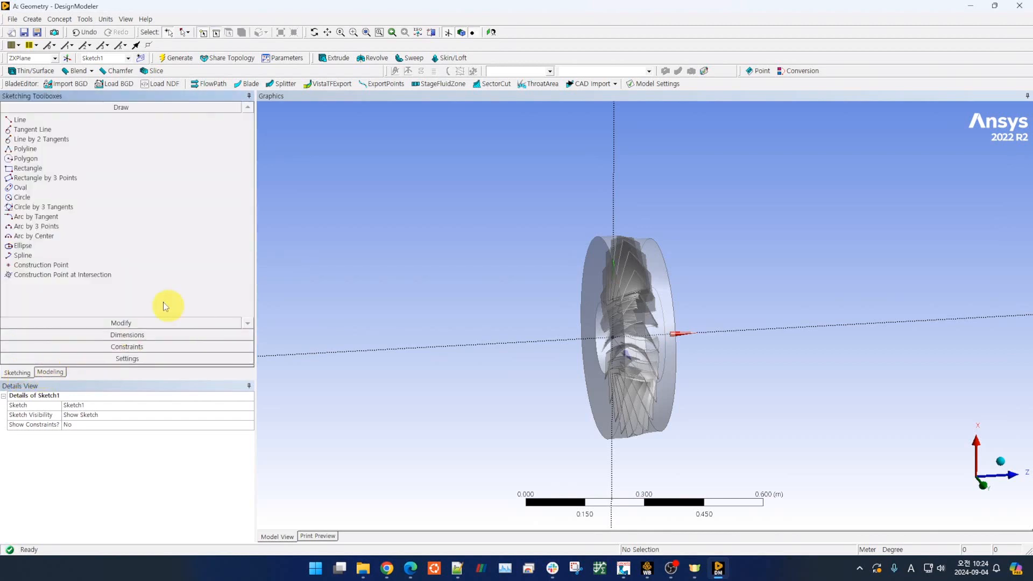
pyautogui.click(983, 485)
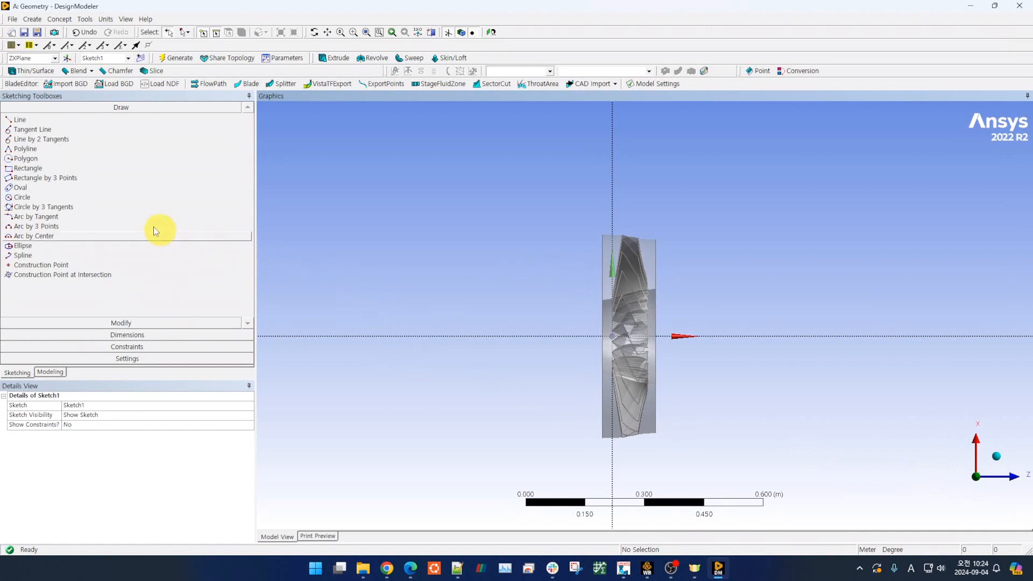
# - Sketch a long rectangle just above the rotation axis, extending well past both rotor faces and its outer radius, and return to modeling mode
pyautogui.click(37, 168)
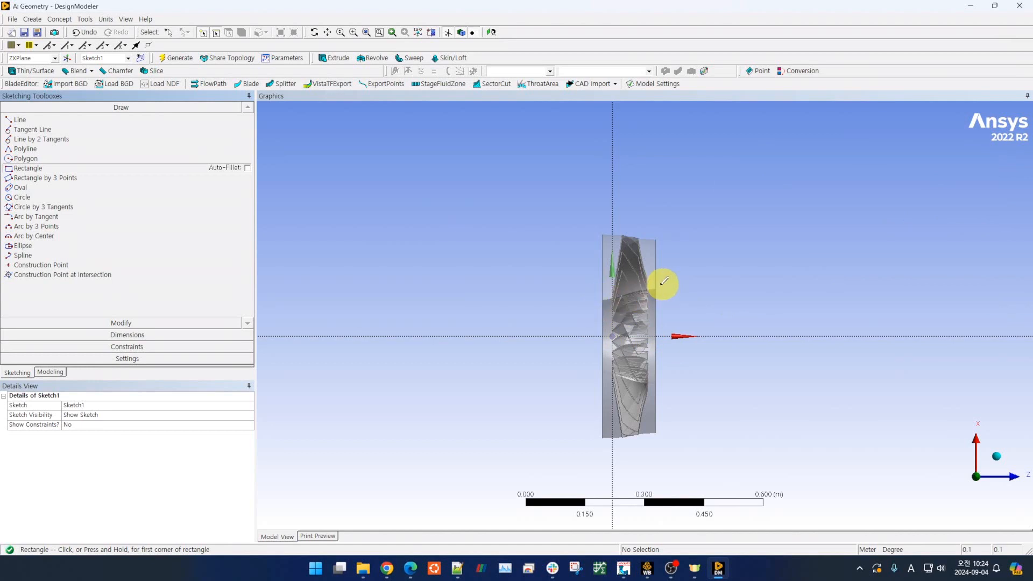
pyautogui.moveTo(296, 139); pyautogui.dragTo(1001, 323)
pyautogui.moveTo(424, 381)
pyautogui.mouseDown(button='middle')
pyautogui.moveTo(490, 395)
pyautogui.moveTo(485, 386)
pyautogui.moveTo(624, 385)
pyautogui.mouseUp(button='middle')
pyautogui.scroll(2, 490, 386)
pyautogui.scroll(-4, 490, 383)
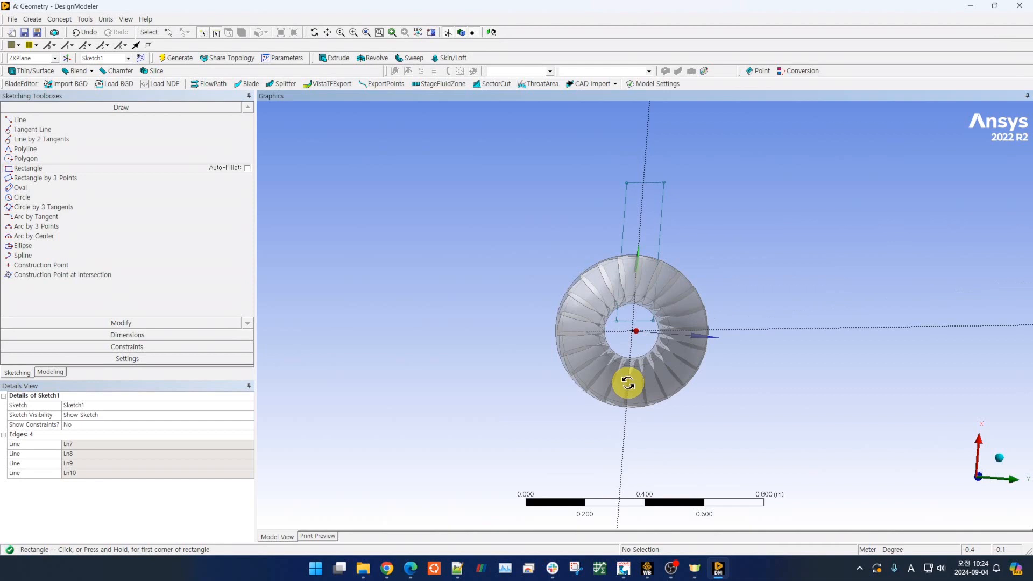
pyautogui.moveTo(729, 196)
pyautogui.mouseDown(button='middle')
pyautogui.moveTo(774, 242)
pyautogui.moveTo(607, 231)
pyautogui.mouseUp(button='middle')
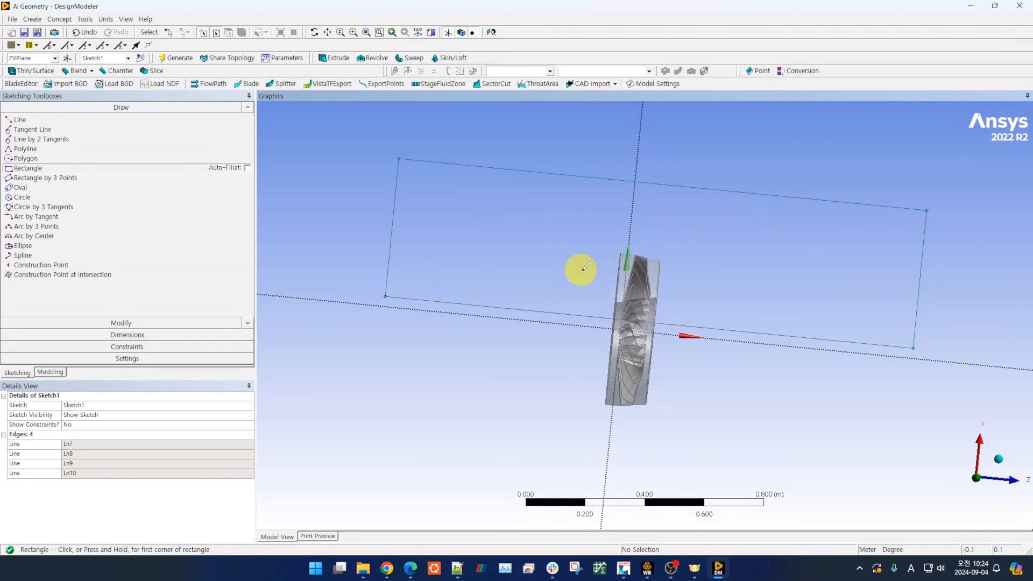
pyautogui.moveTo(866, 270); pyautogui.dragTo(537, 423, button='middle')
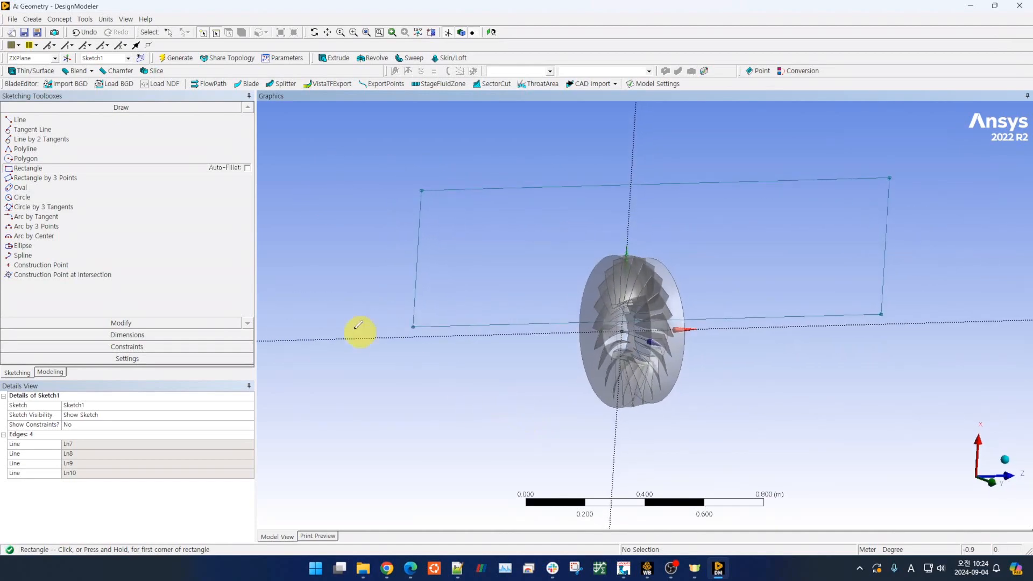
pyautogui.click(59, 372)
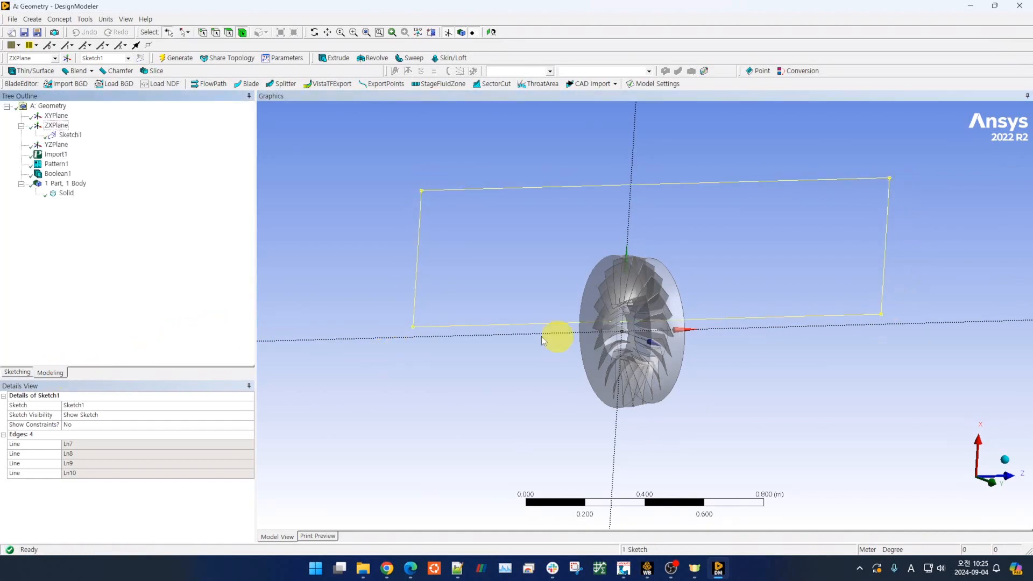
pyautogui.scroll(2, 467, 375)
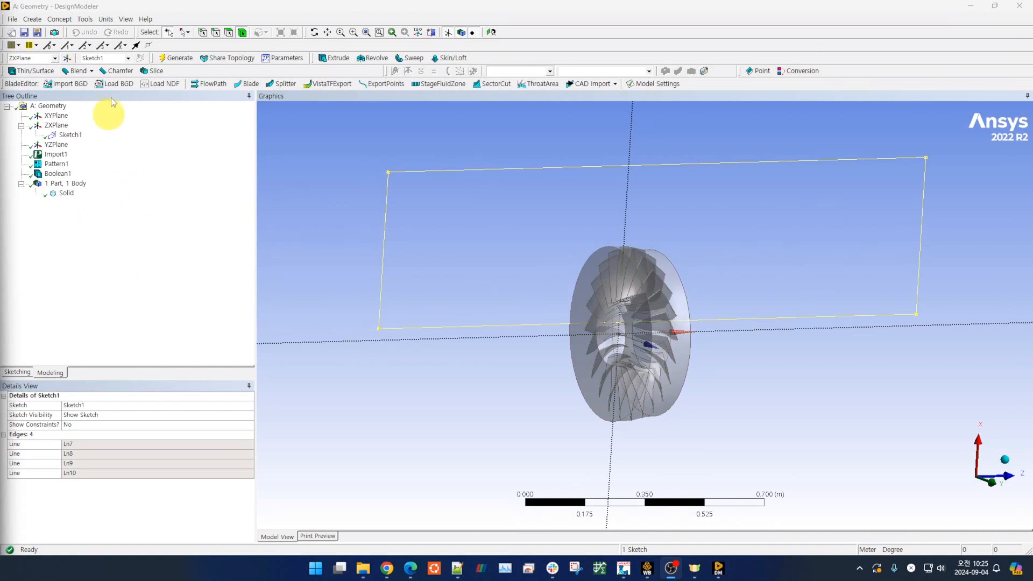
# - Create a surface from Sketch1 on ZXPlane with the Add Frozen operation and generate it
pyautogui.click(60, 20)
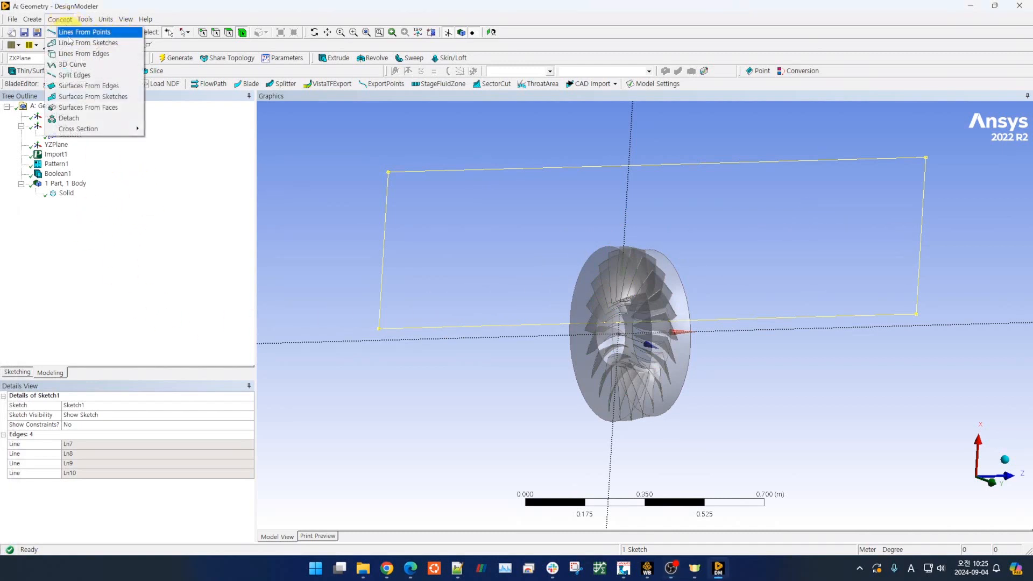
pyautogui.click(119, 99)
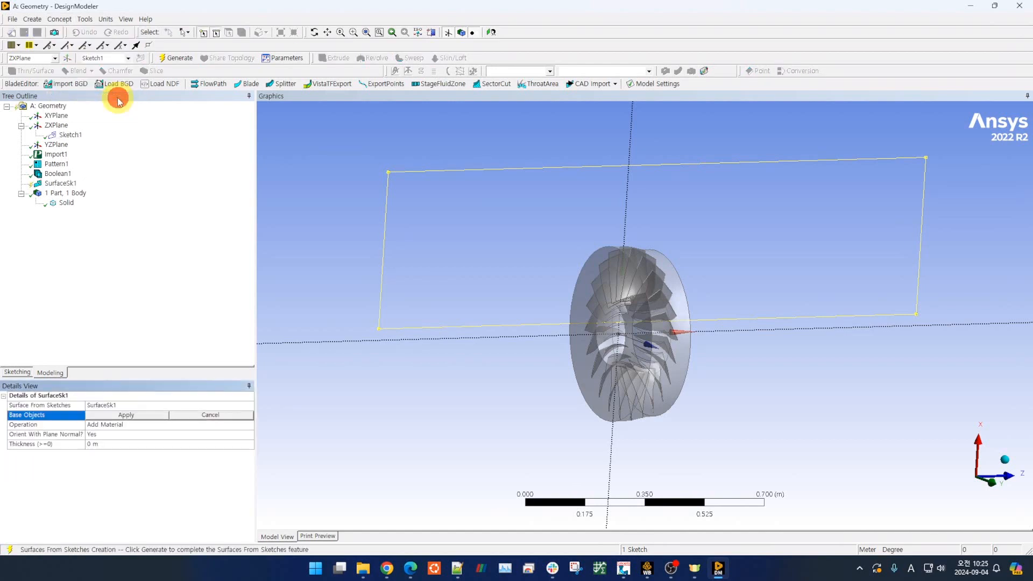
pyautogui.click(69, 138)
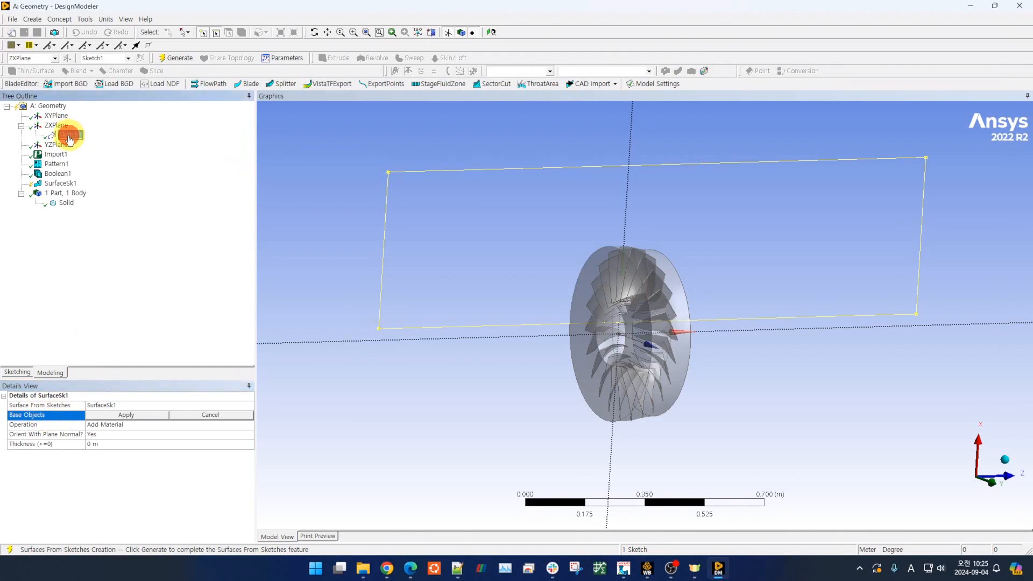
pyautogui.click(121, 415)
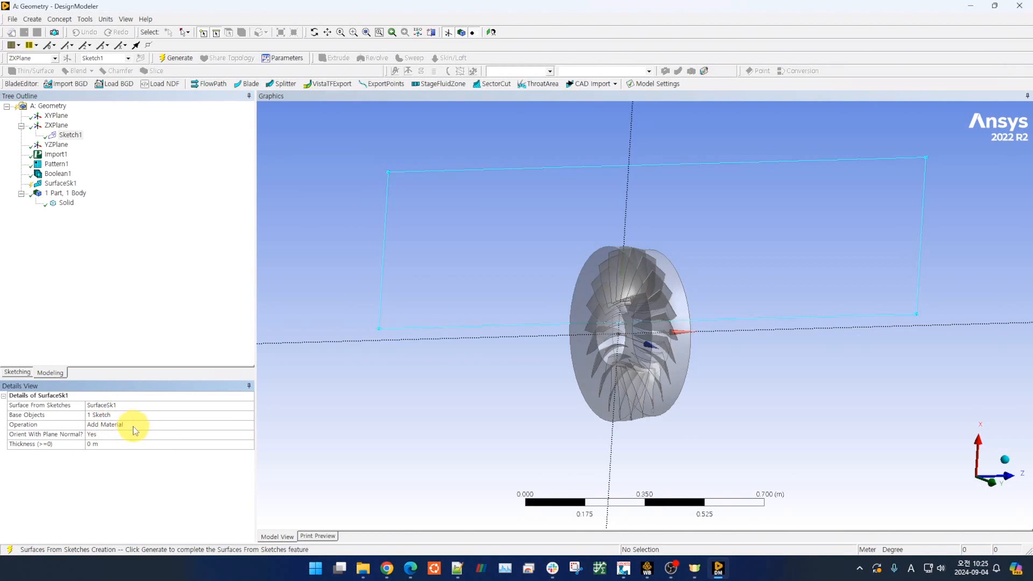
pyautogui.click(133, 426)
pyautogui.click(249, 425)
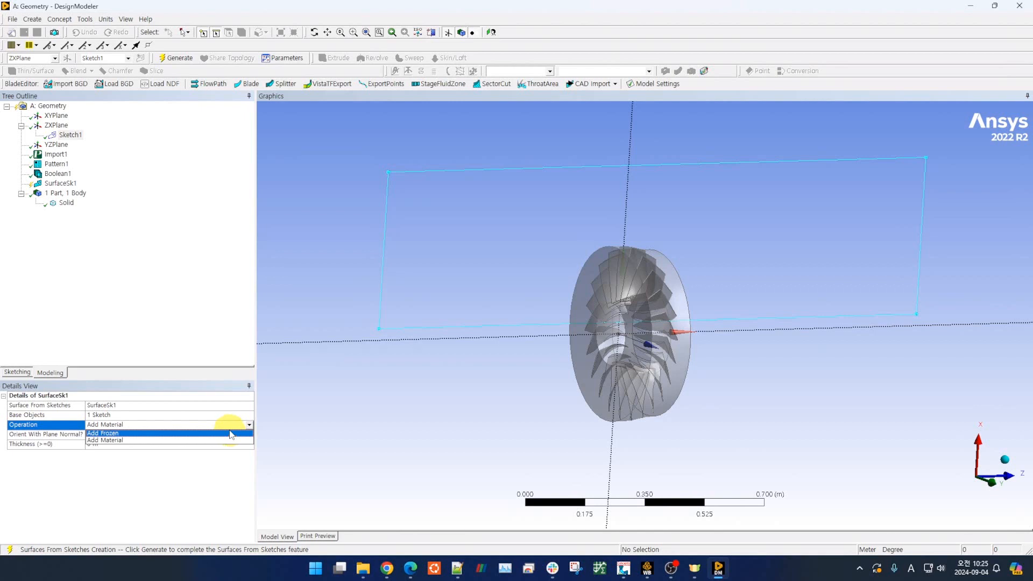
pyautogui.click(117, 433)
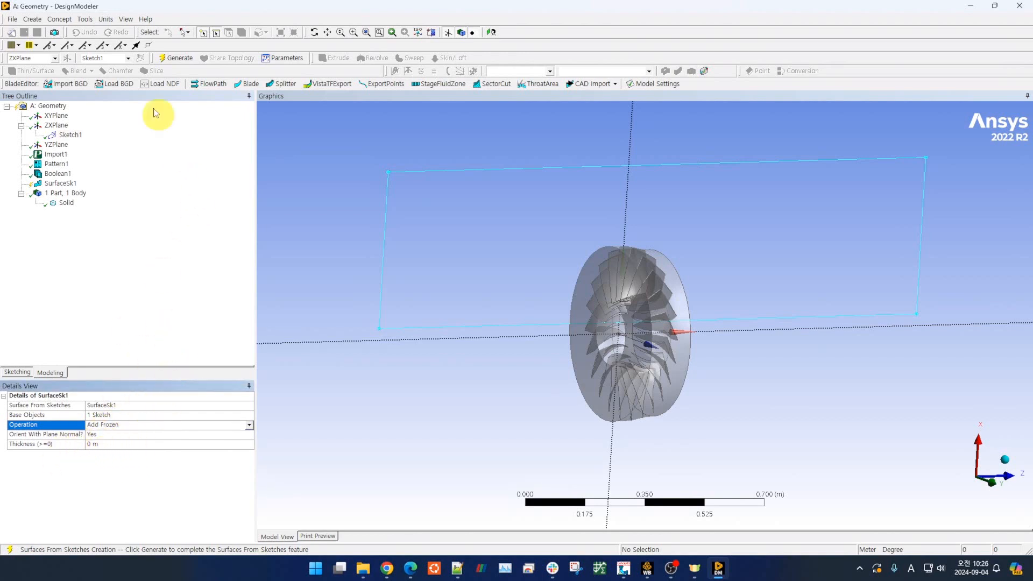
pyautogui.click(175, 57)
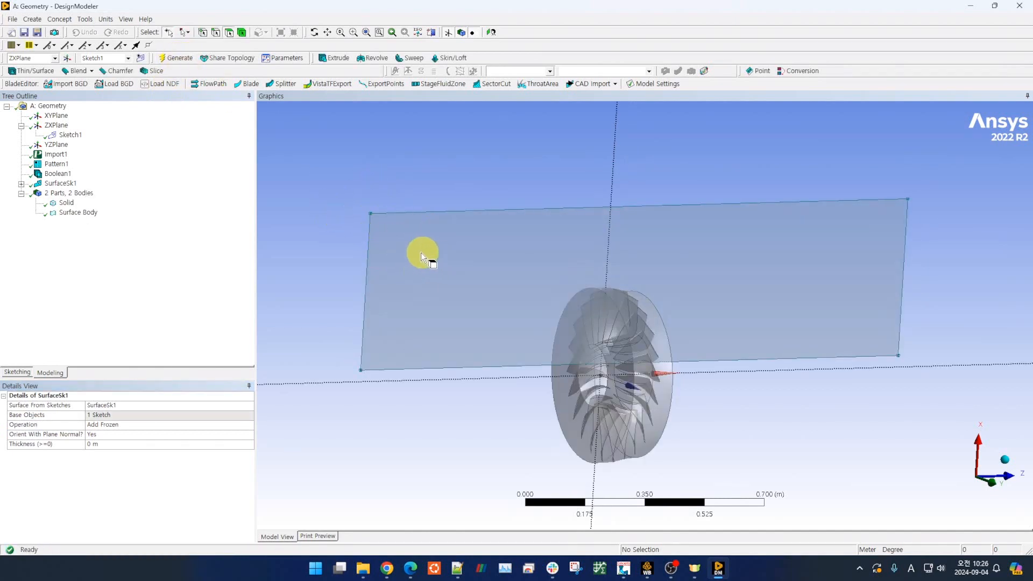
# - Examine the new surface beside the rotor, and consult the Rotor 67 page and CFX tutorial video in Microsoft Edge
pyautogui.moveTo(351, 263); pyautogui.dragTo(376, 383, button='middle')
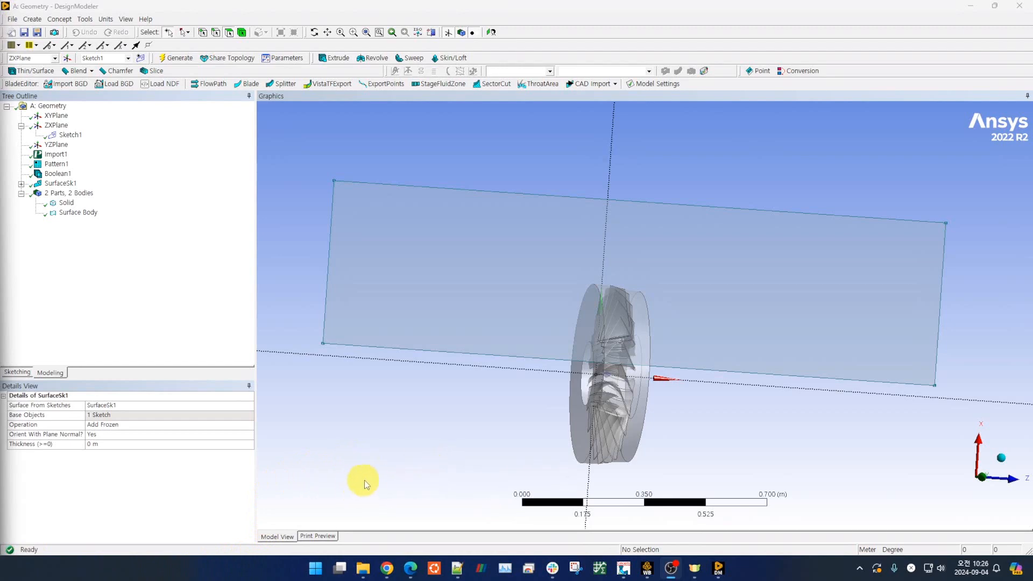
pyautogui.click(411, 568)
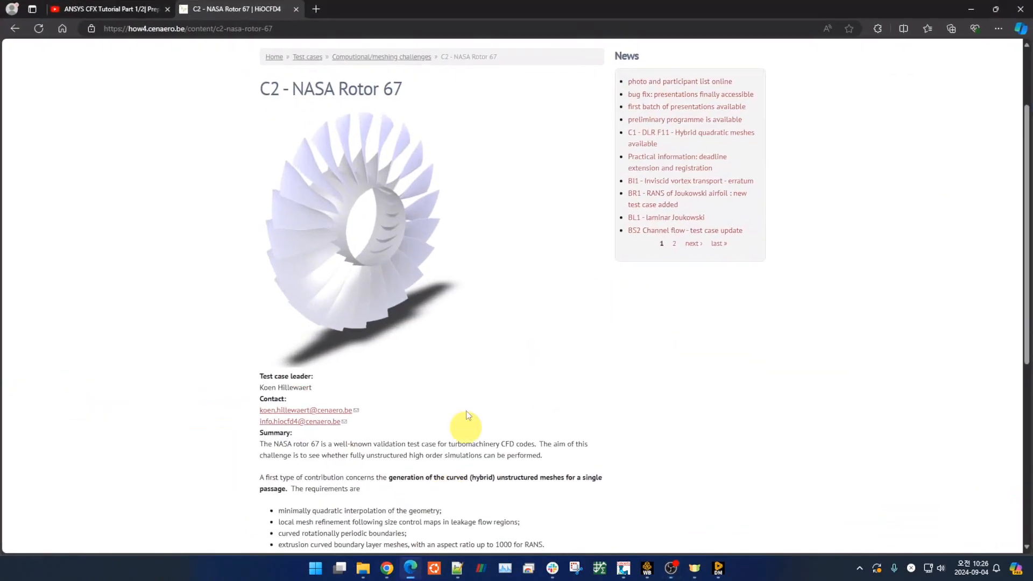
pyautogui.click(78, 9)
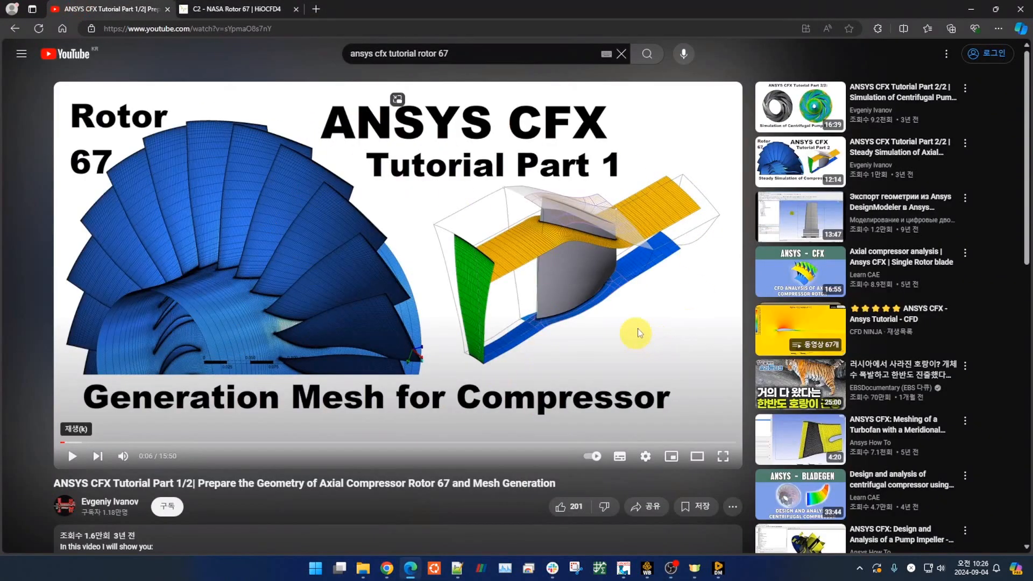
pyautogui.click(971, 9)
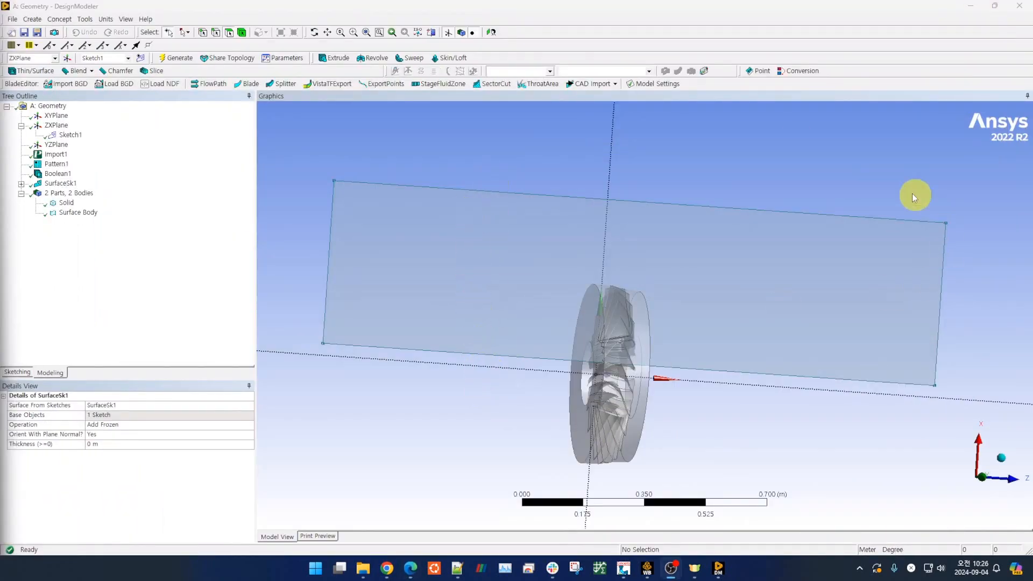
# - Examine the rectangular surface square-on along the Y axis, comparing its extent with the rotor's faces, outer radius and rotation axis
pyautogui.moveTo(817, 409)
pyautogui.mouseDown(button='middle')
pyautogui.moveTo(821, 452)
pyautogui.moveTo(757, 443)
pyautogui.moveTo(756, 431)
pyautogui.moveTo(764, 435)
pyautogui.mouseUp(button='middle')
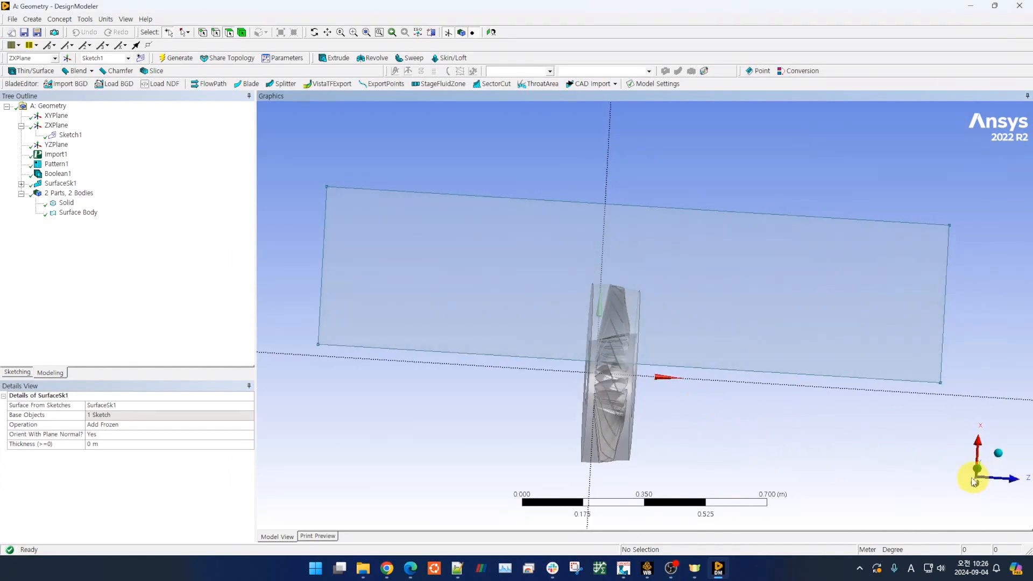
pyautogui.click(976, 472)
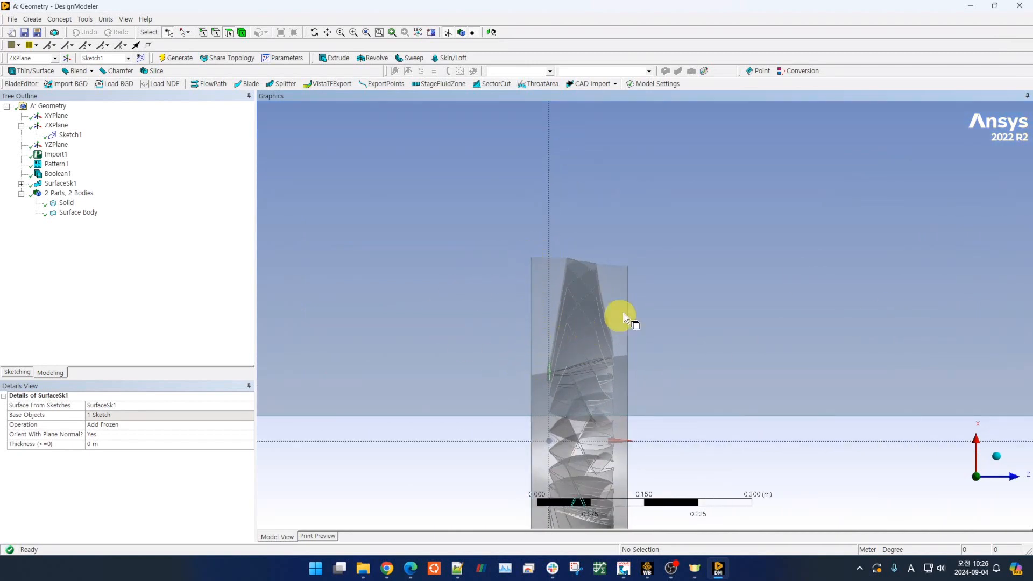
pyautogui.scroll(1, 628, 375)
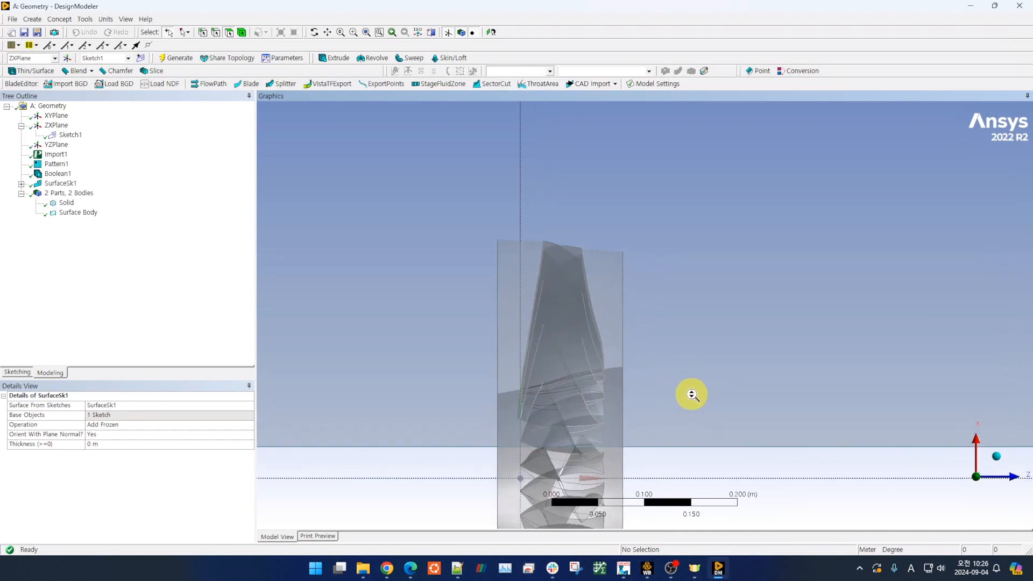
pyautogui.scroll(-1, 690, 389)
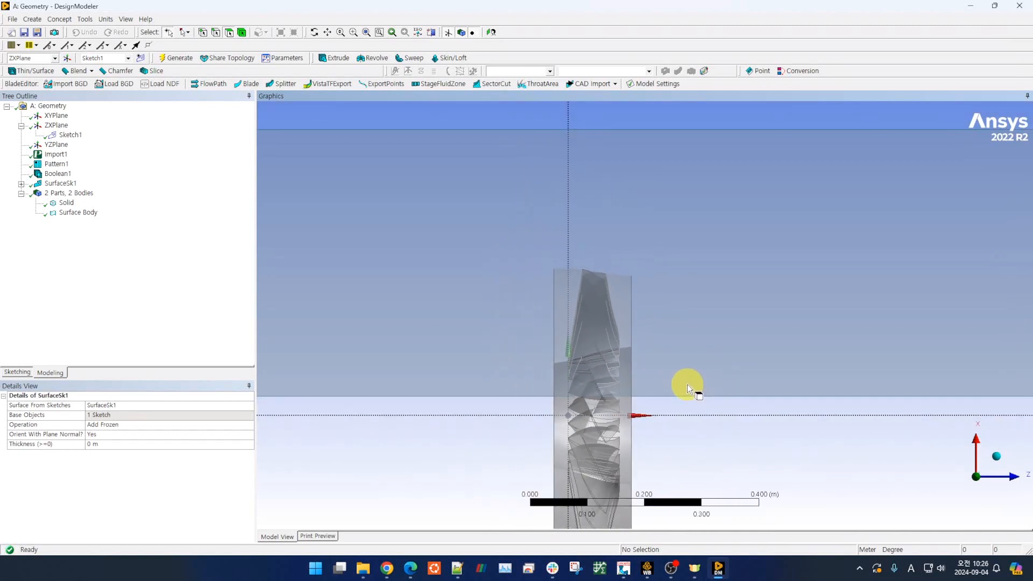
pyautogui.scroll(-2, 482, 425)
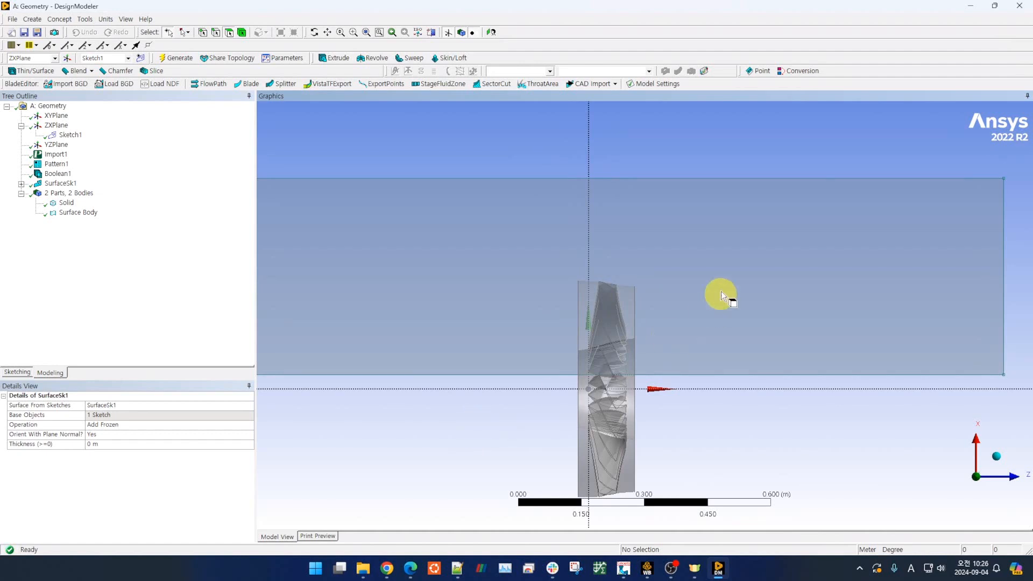
pyautogui.scroll(-1, 443, 433)
pyautogui.scroll(1, 446, 434)
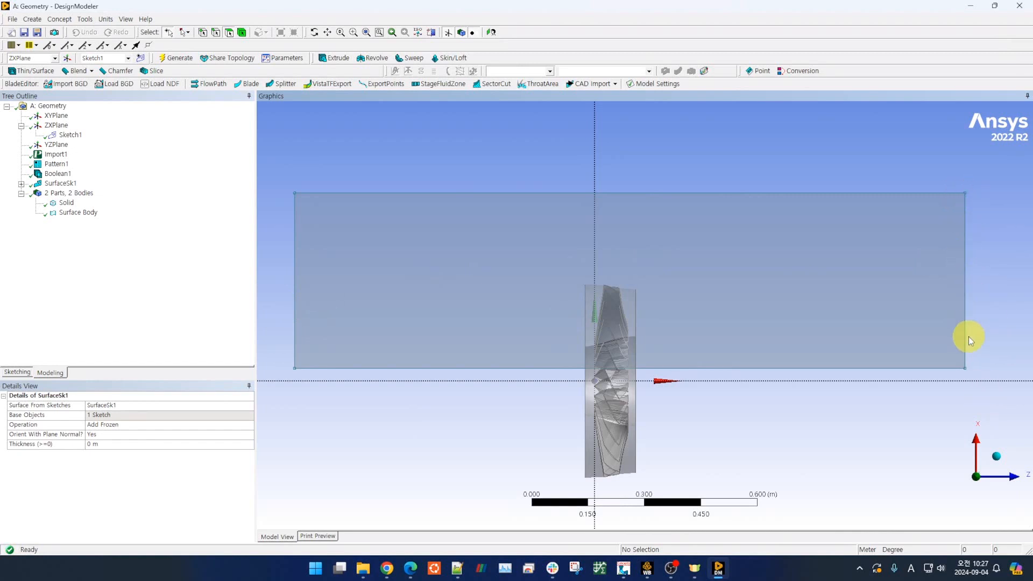
pyautogui.scroll(-2, 918, 360)
pyautogui.scroll(2, 914, 363)
pyautogui.scroll(-1, 914, 363)
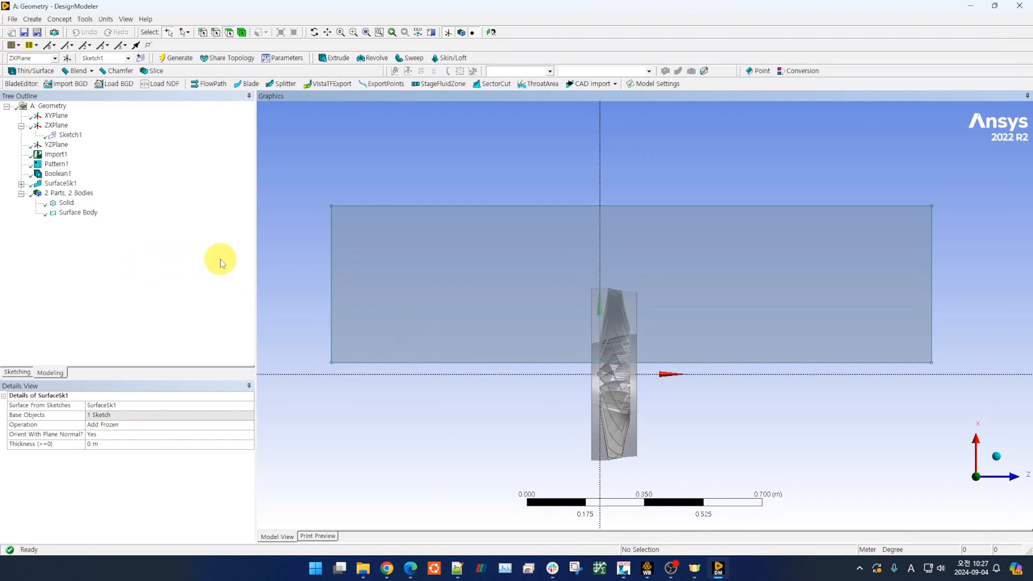
# - Create a new plane of type From Coordinates at the origin with its normal along Z, and generate it
pyautogui.click(67, 58)
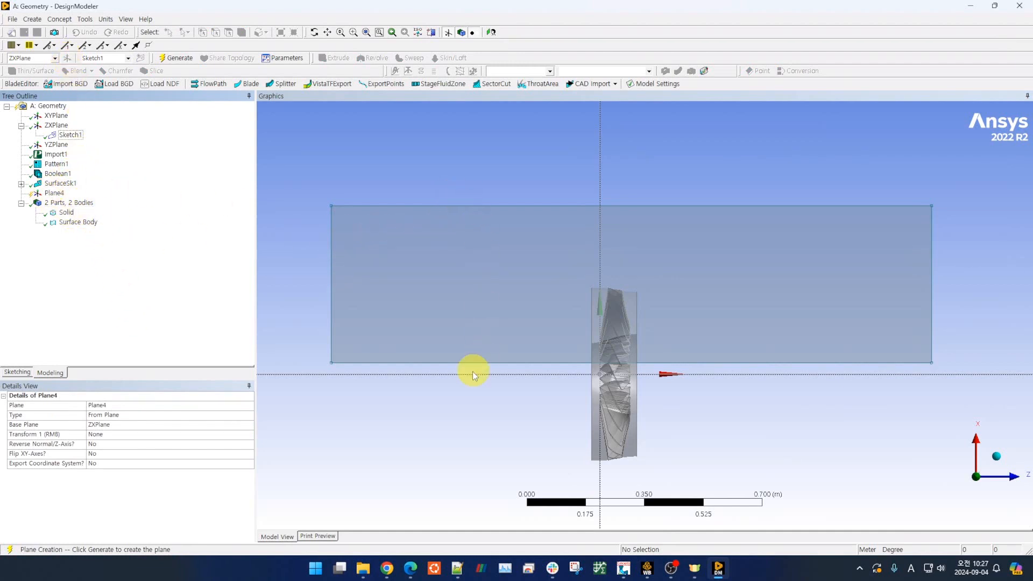
pyautogui.click(57, 193)
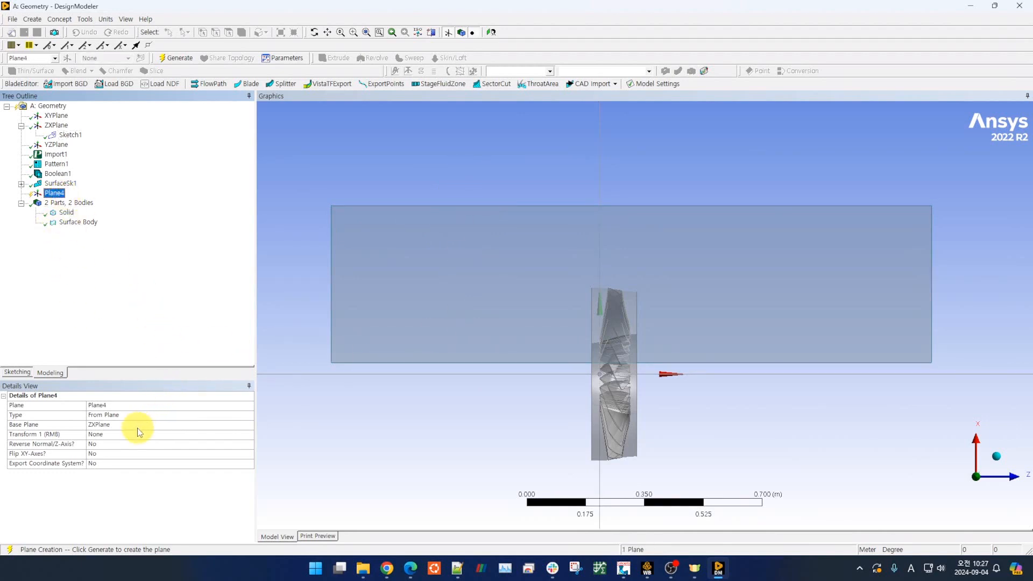
pyautogui.click(180, 418)
pyautogui.click(249, 416)
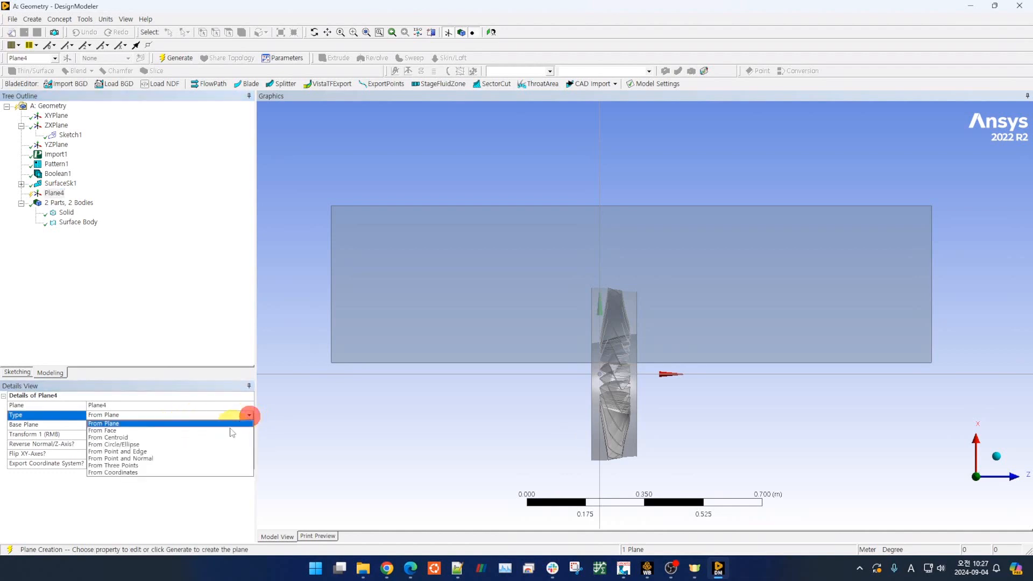
pyautogui.click(145, 458)
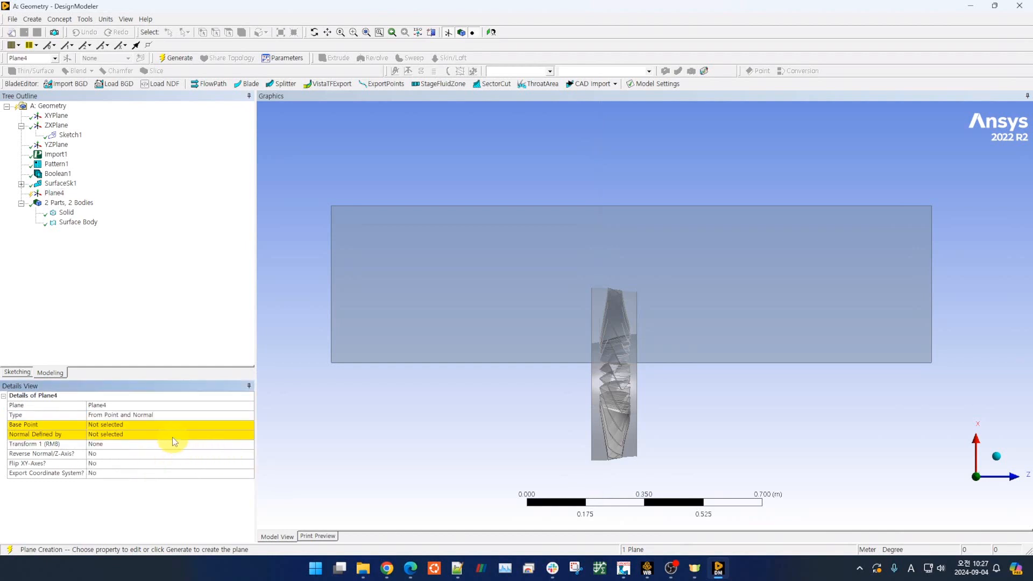
pyautogui.click(177, 414)
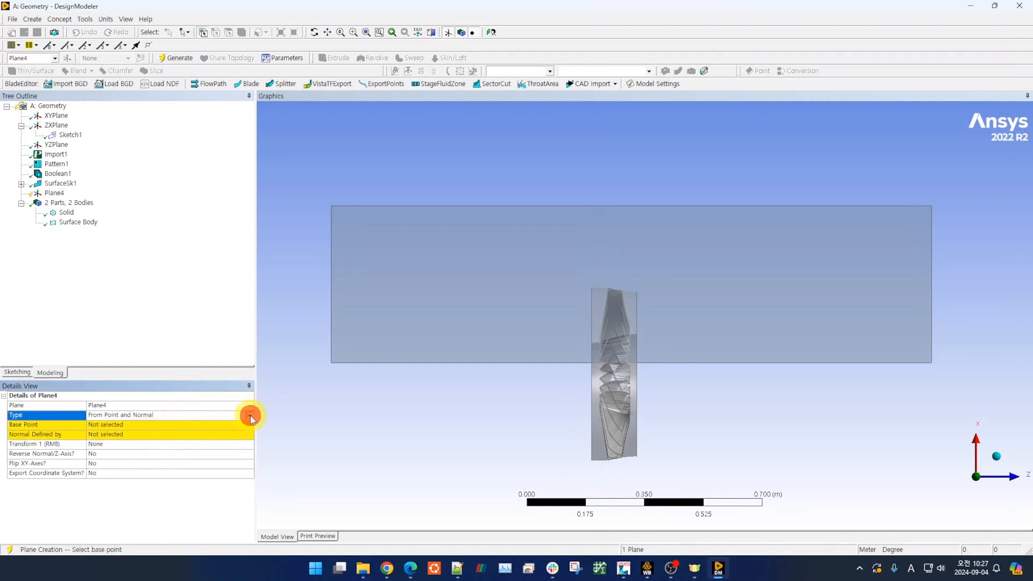
pyautogui.click(249, 416)
pyautogui.click(135, 465)
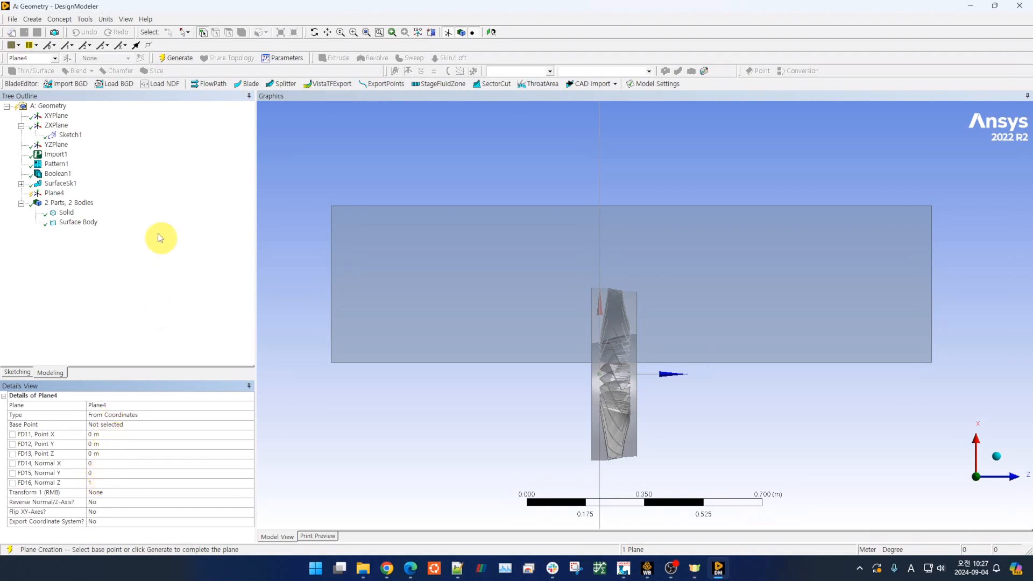
pyautogui.click(171, 61)
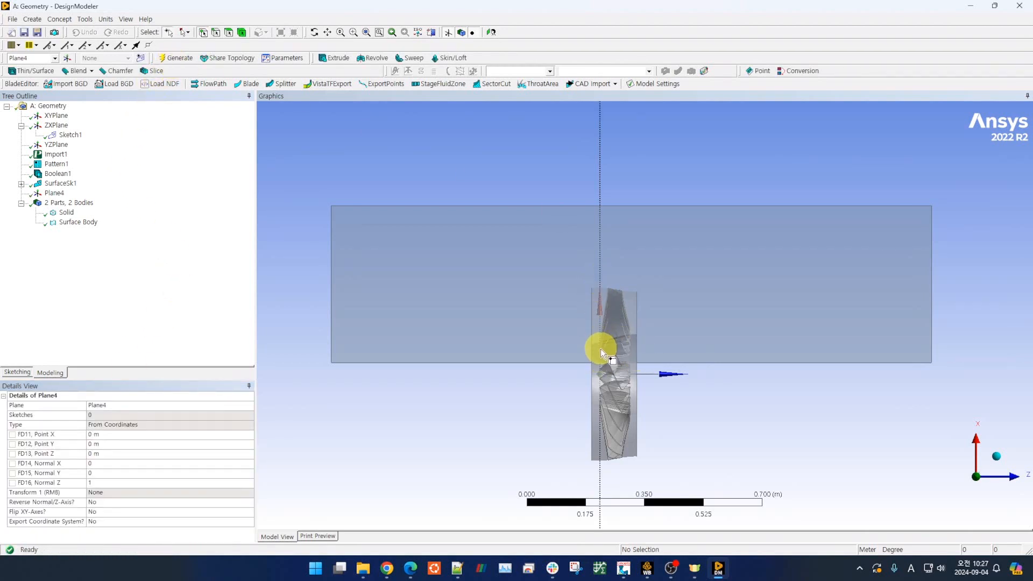
# - Set the new plane's Point Z coordinate to -0.1 m and regenerate it
pyautogui.scroll(3, 599, 373)
pyautogui.scroll(3, 546, 438)
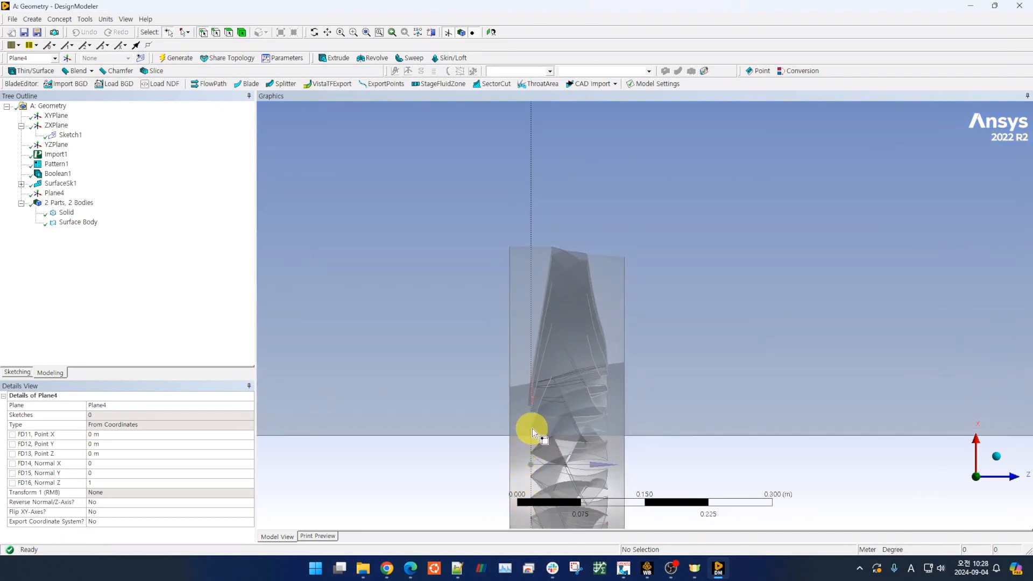
pyautogui.scroll(-3, 531, 433)
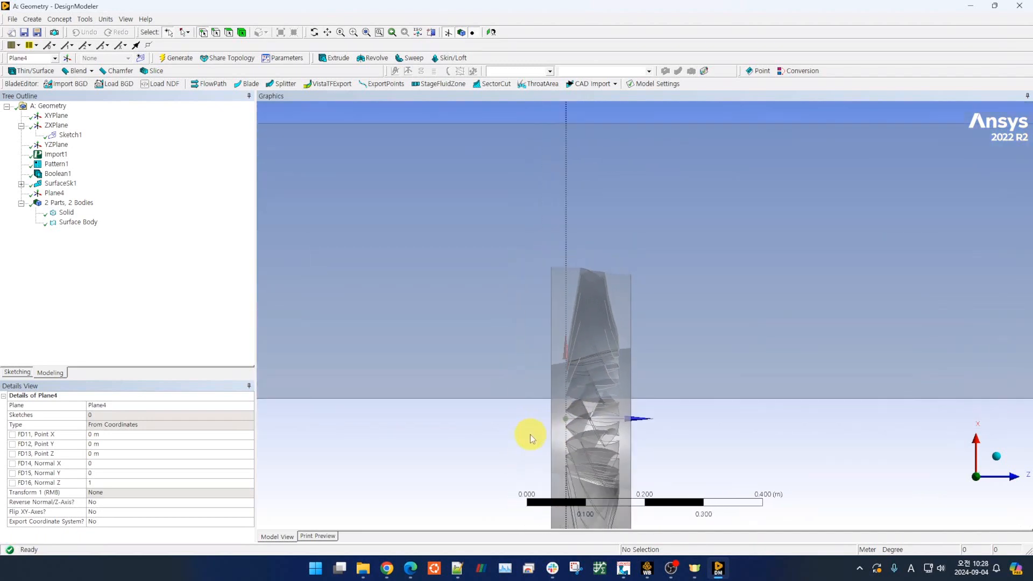
pyautogui.scroll(-2, 530, 431)
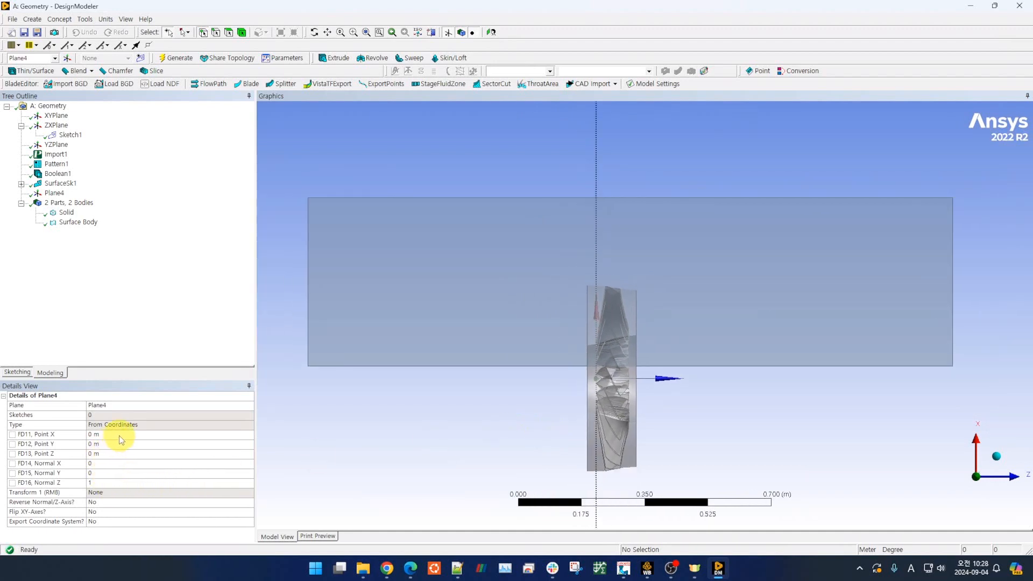
pyautogui.click(115, 453)
pyautogui.write('-0.1')
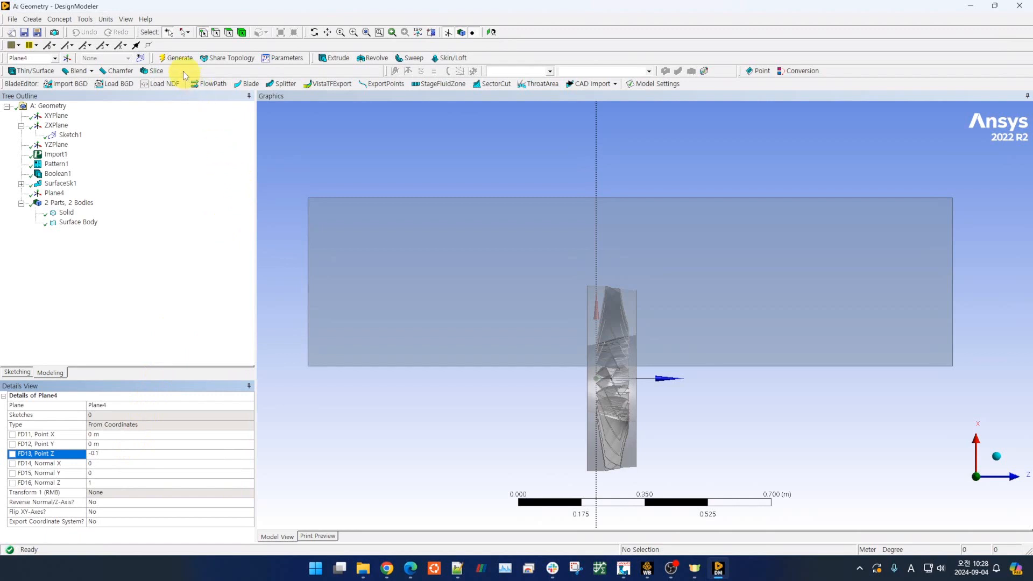
pyautogui.click(181, 58)
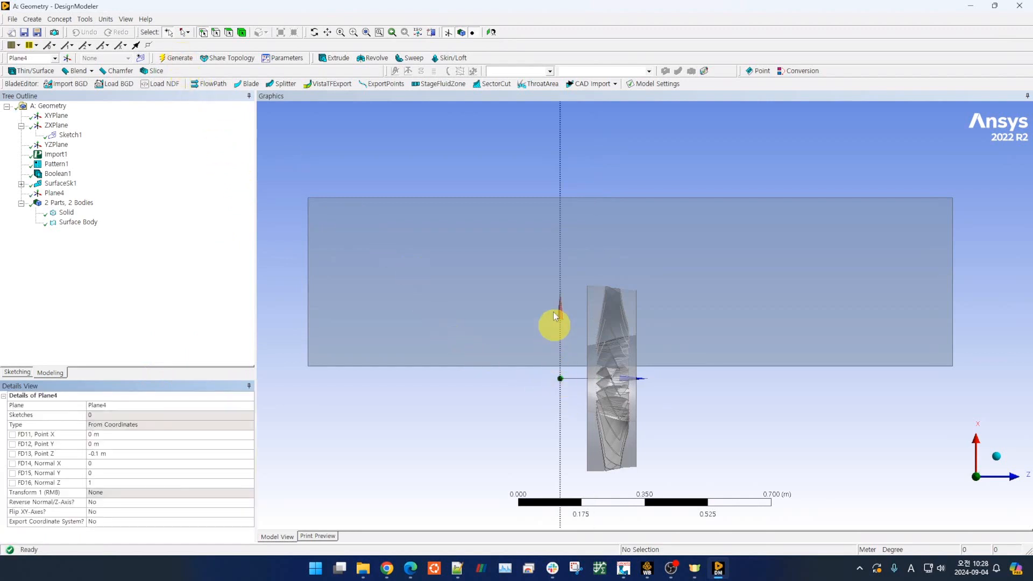
# - Set Plane4's Point Z coordinate to -0.2 m, regenerate it and select the plane
pyautogui.click(115, 454)
pyautogui.press('BackSpace')
pyautogui.press('BackSpace')
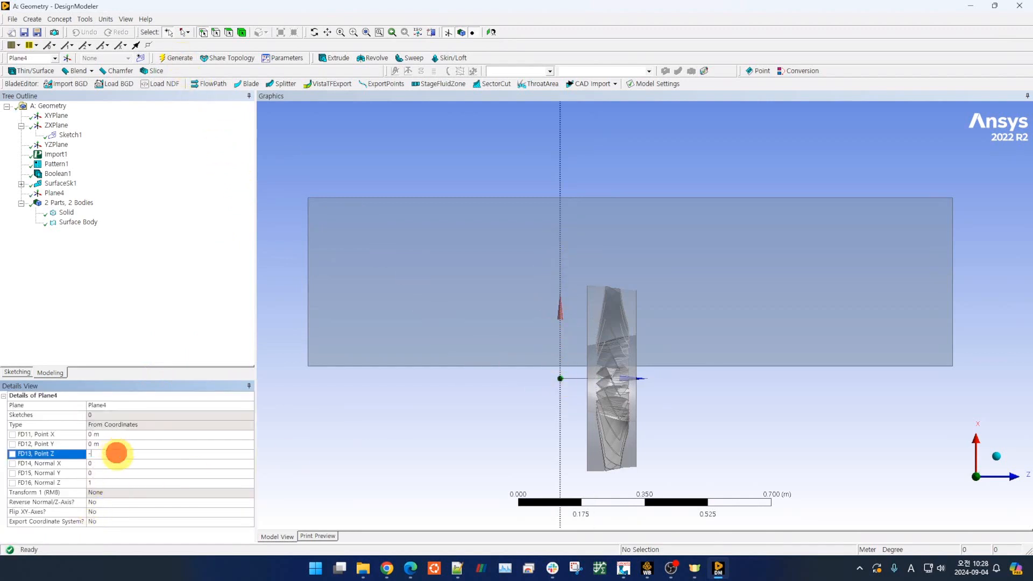
pyautogui.write('.2')
pyautogui.click(174, 59)
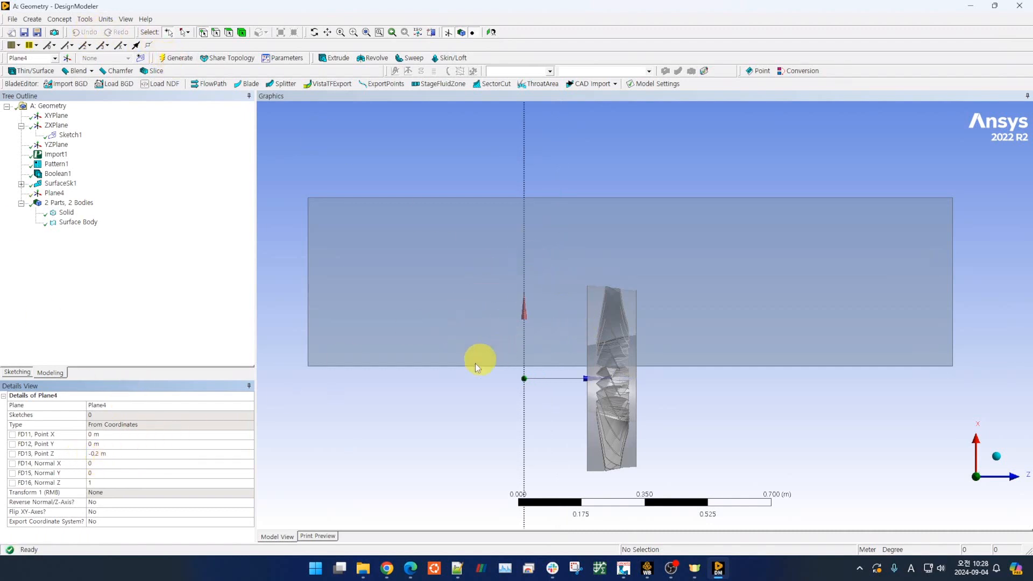
pyautogui.click(119, 455)
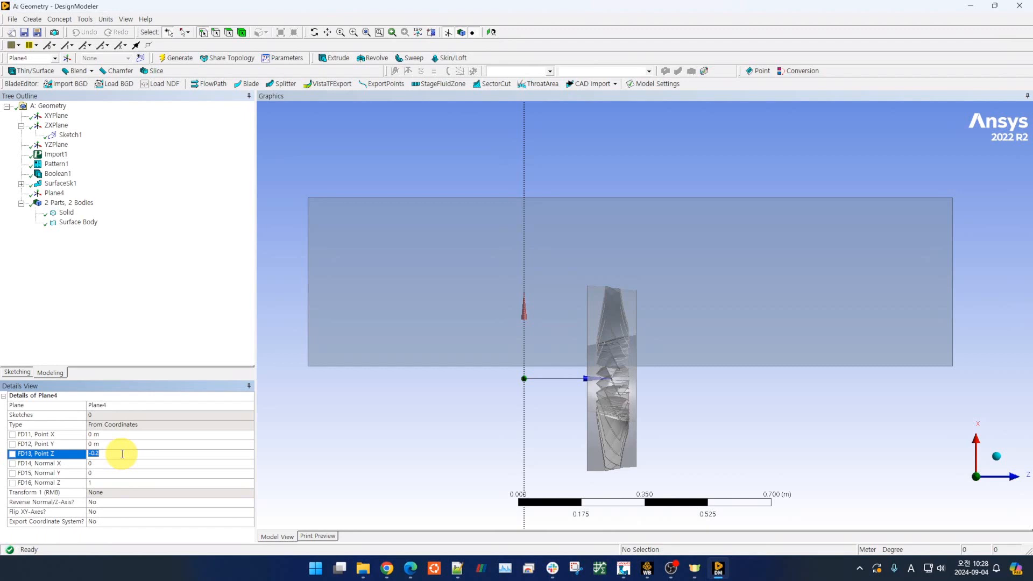
pyautogui.click(128, 349)
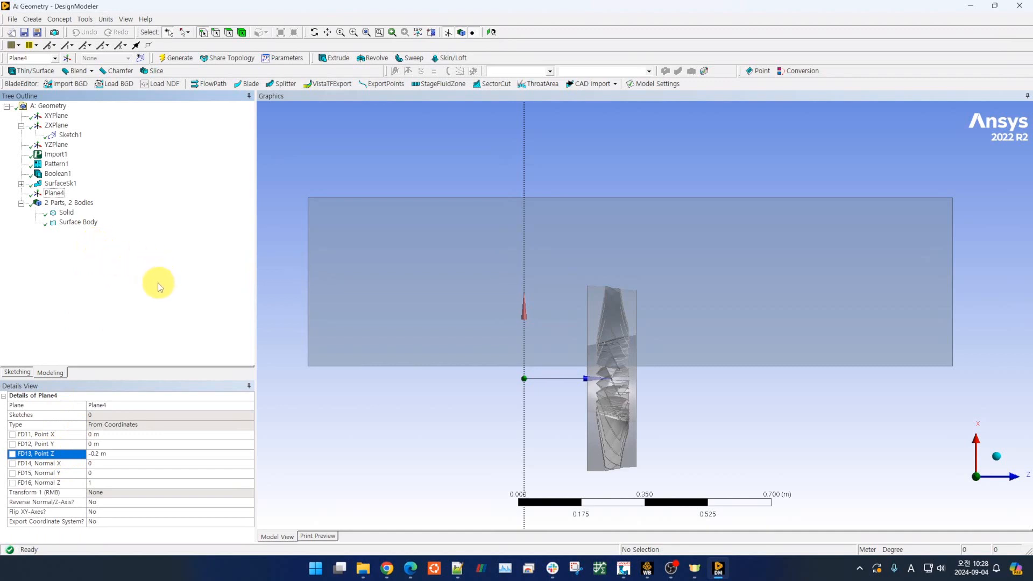
pyautogui.click(96, 300)
pyautogui.click(55, 193)
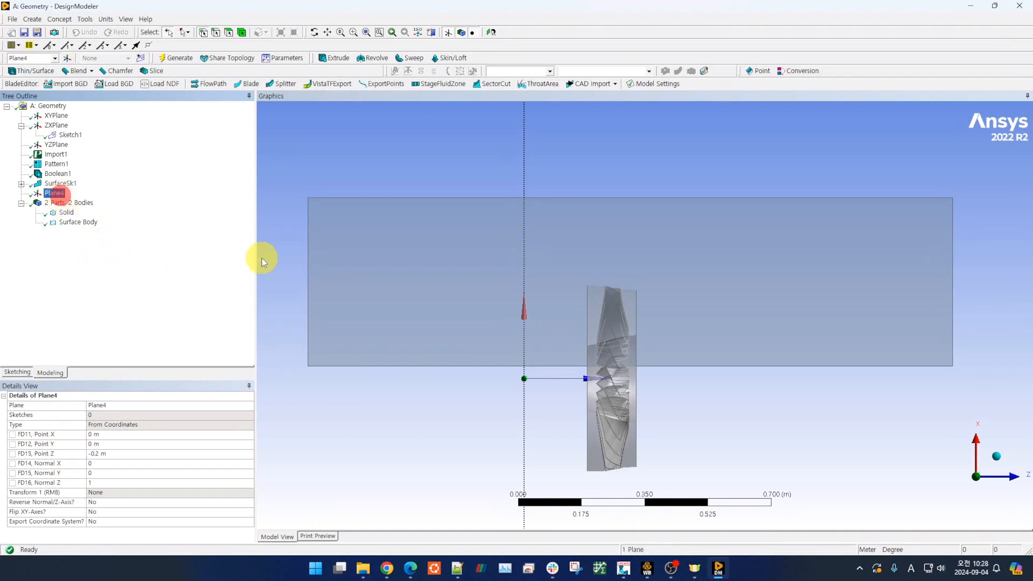
# - Rename the plane at Z -0.2 m as inlet_loc
pyautogui.press('F2')
pyautogui.write('in')
pyautogui.press('Return')
pyautogui.click(128, 277)
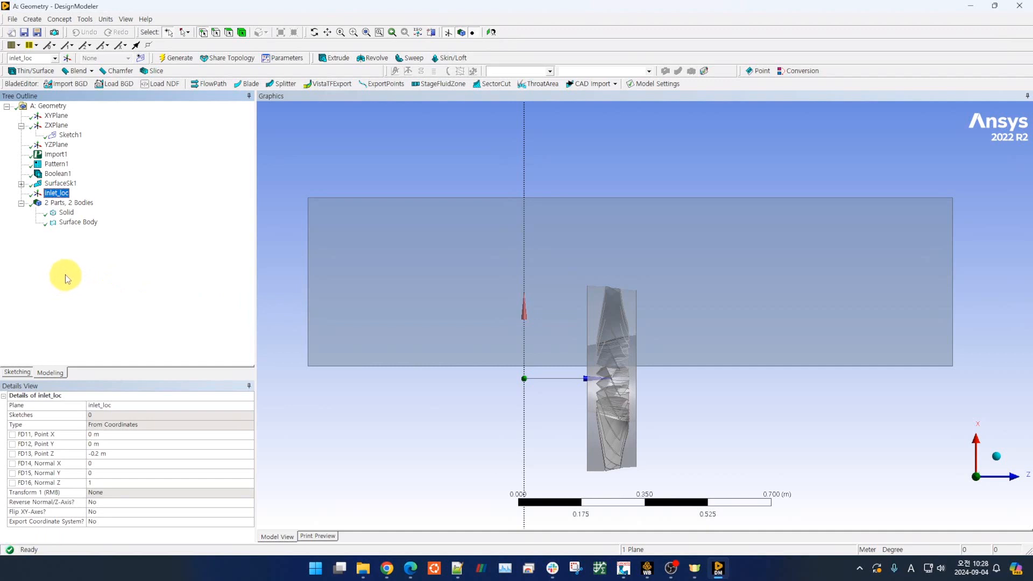
# - Start a second plane of type From Coordinates with its normal along Z and its Point Z at 0.5 m
pyautogui.click(67, 58)
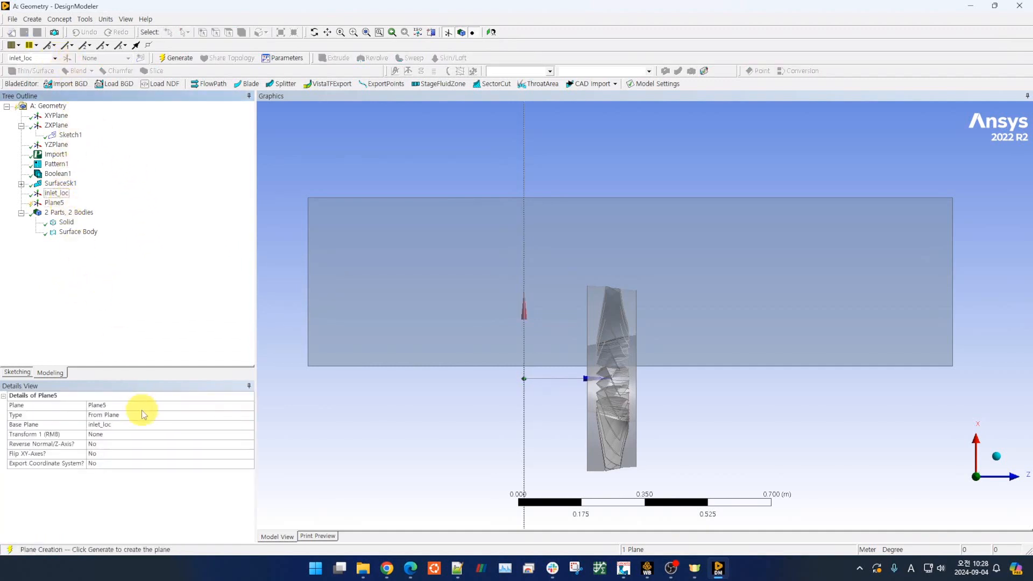
pyautogui.click(157, 416)
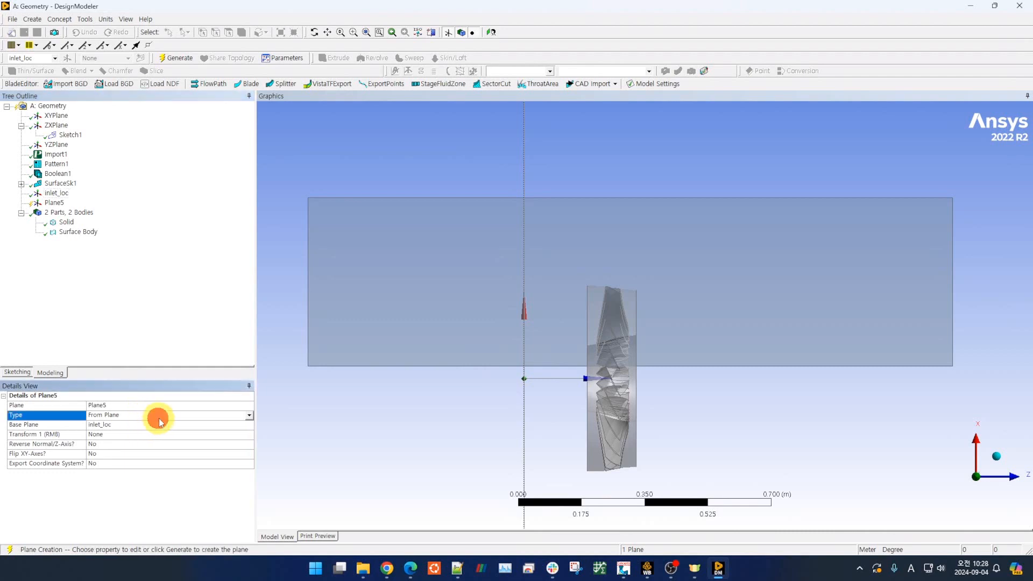
pyautogui.click(250, 415)
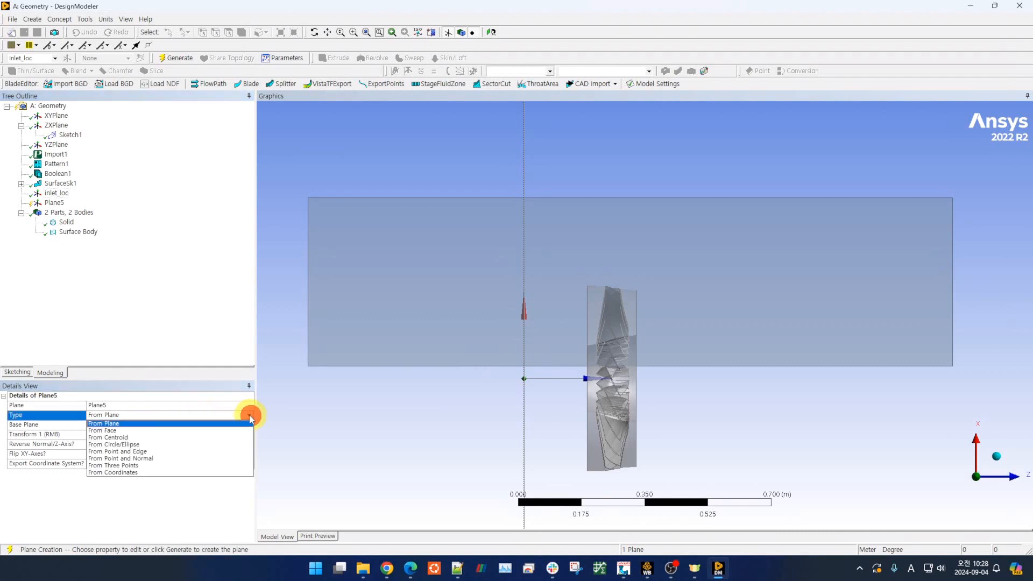
pyautogui.click(128, 474)
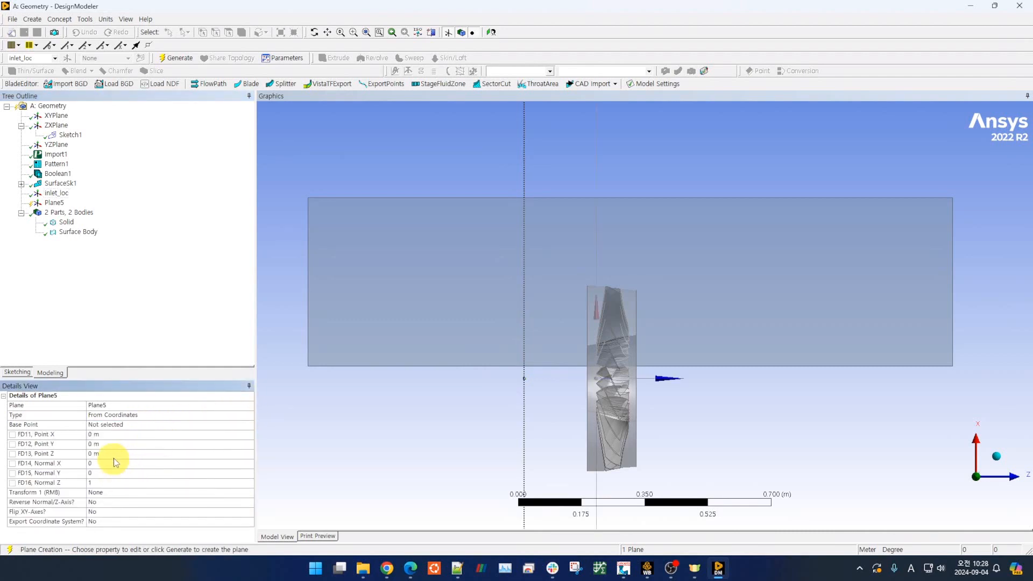
pyautogui.click(116, 454)
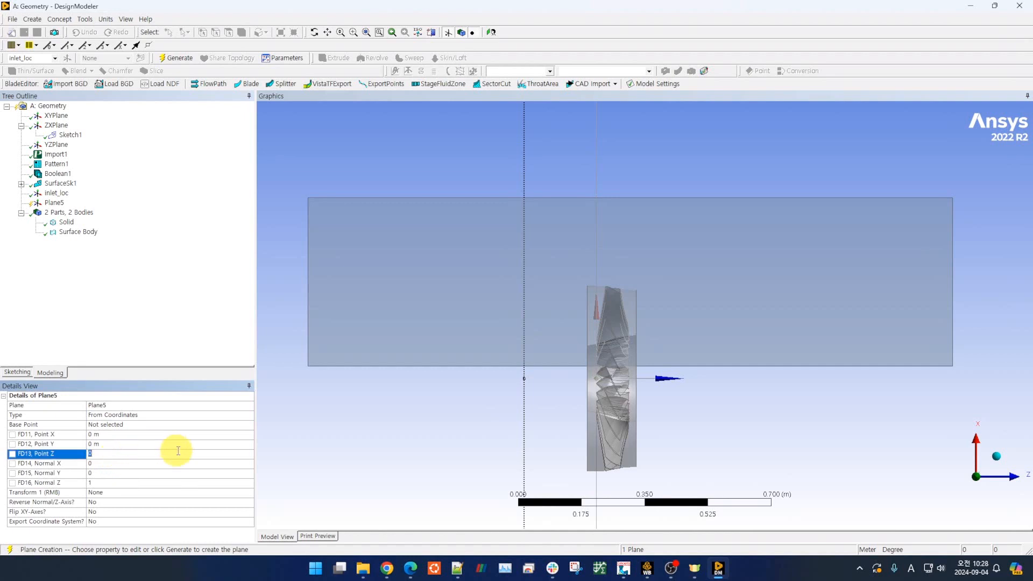
pyautogui.write('0.5')
pyautogui.click(156, 281)
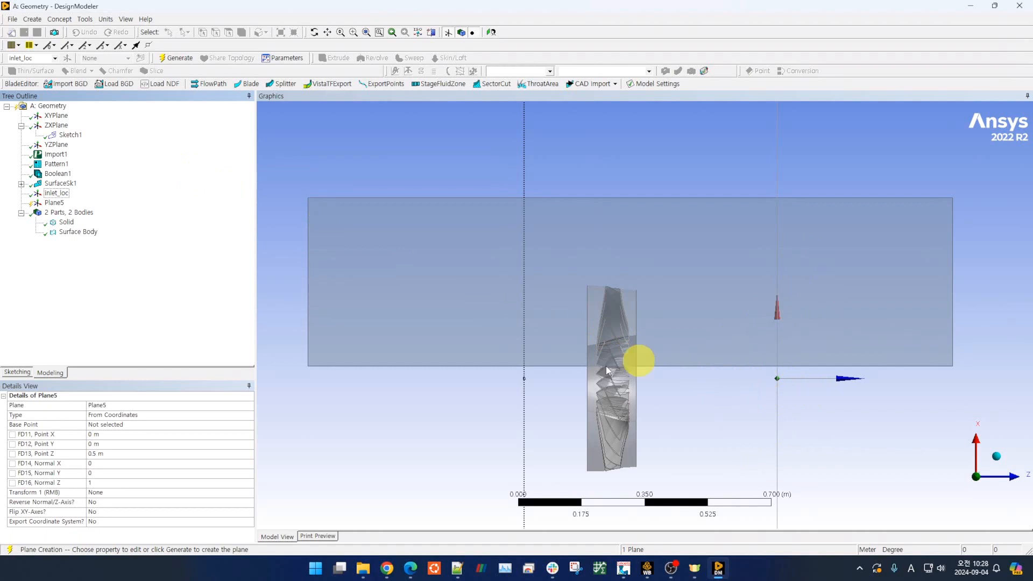
# - Set the new plane's Point Z coordinate to 0.4 m and generate it
pyautogui.click(111, 455)
pyautogui.write('0.4')
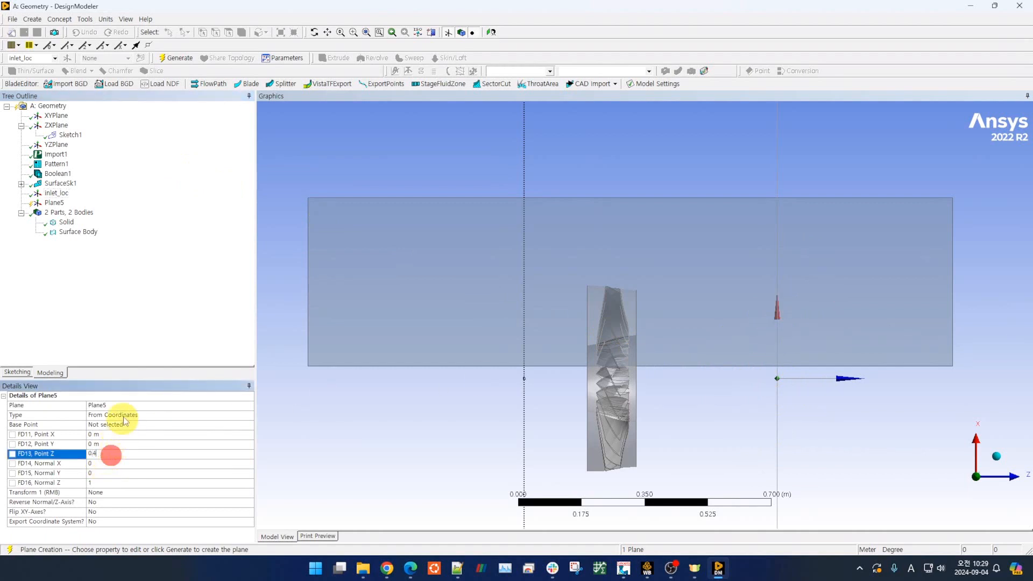
pyautogui.click(141, 306)
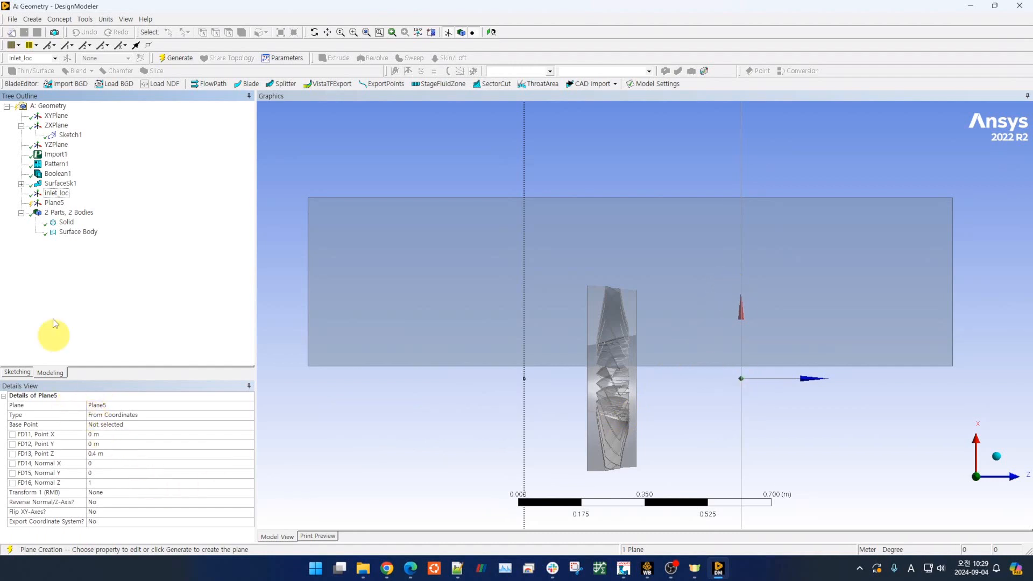
pyautogui.click(178, 59)
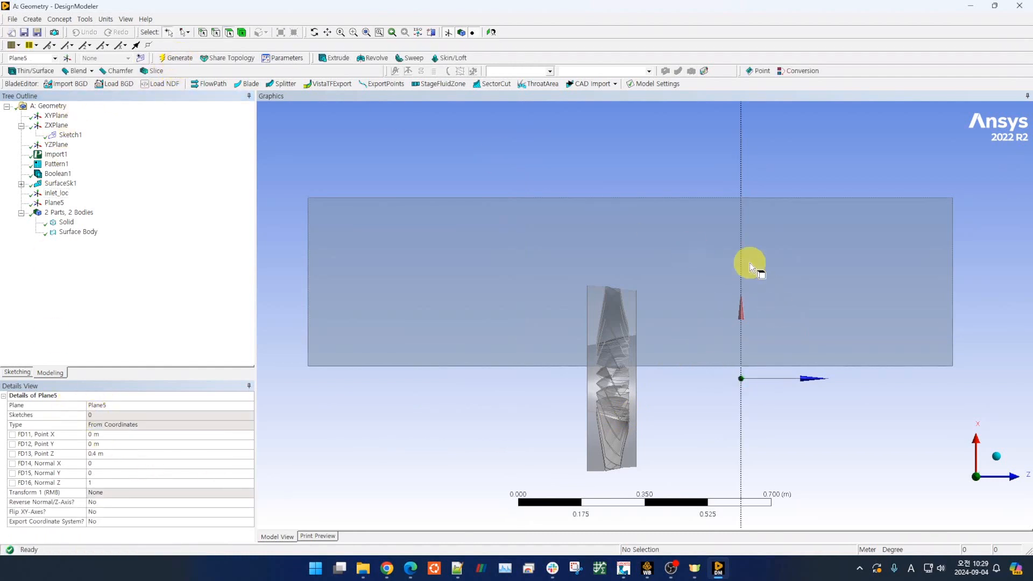
# - Rename the plane at Z 0.4 m as outlet_loc
pyautogui.click(54, 203)
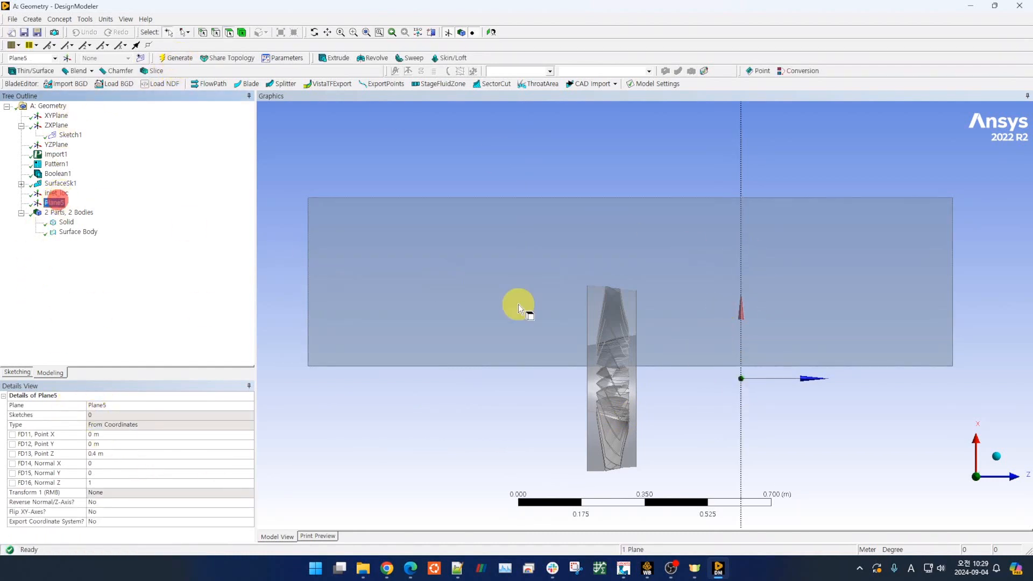
pyautogui.press('F2')
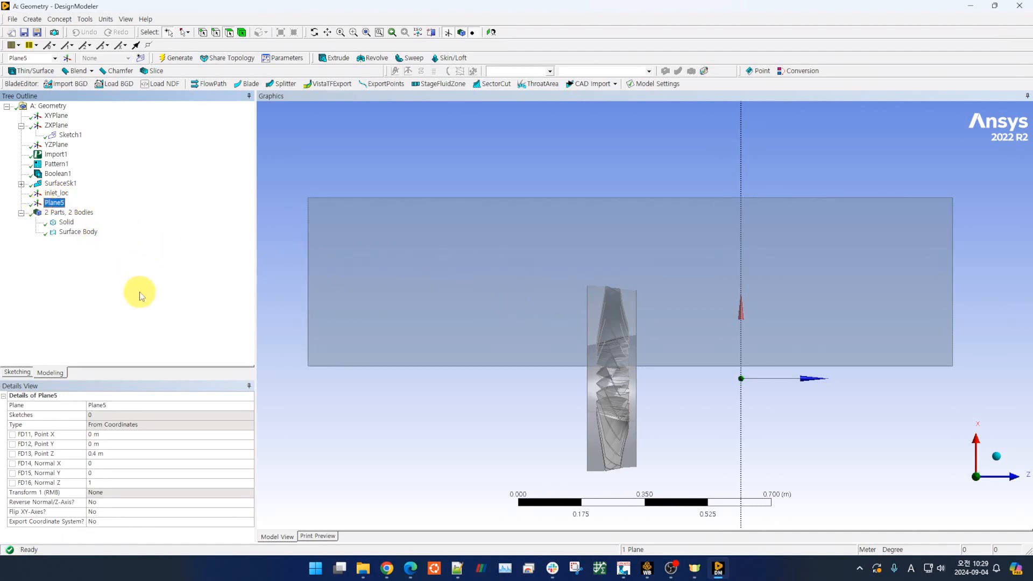
pyautogui.write('outlet_loc')
pyautogui.press('Return')
pyautogui.click(132, 290)
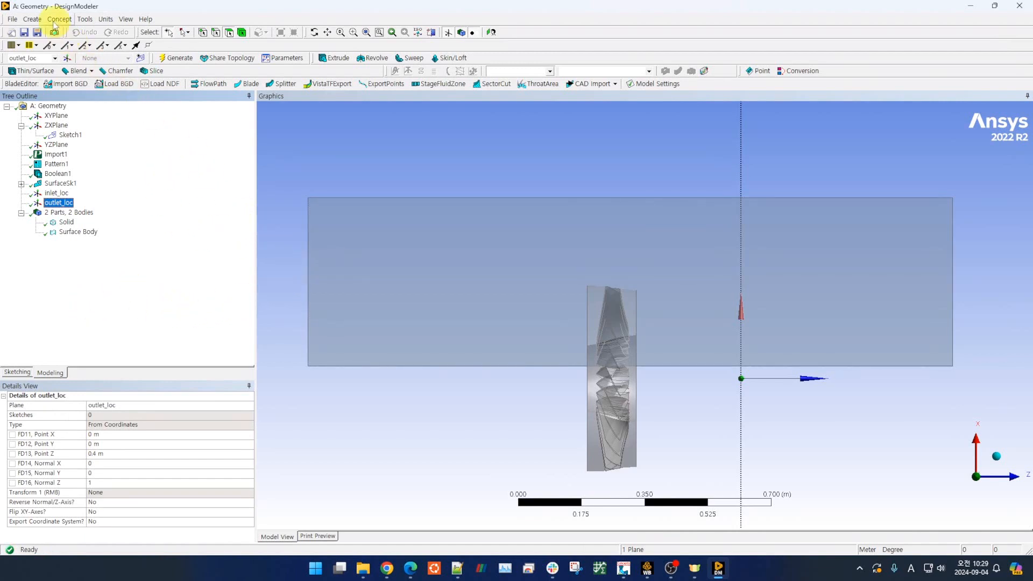
# - Slice all bodies by plane, using inlet_loc as the base plane, and generate the slice
pyautogui.click(59, 193)
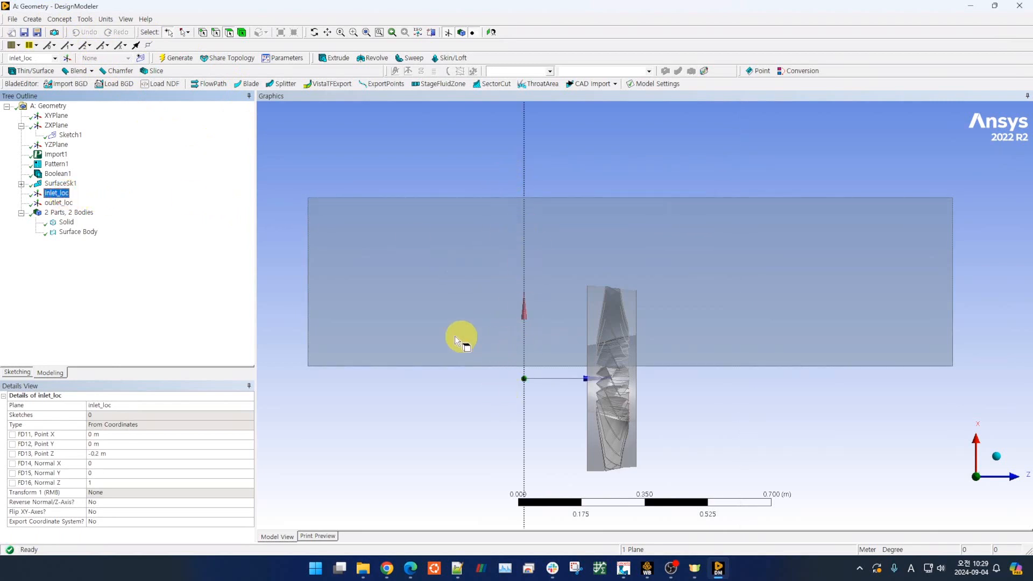
pyautogui.click(58, 203)
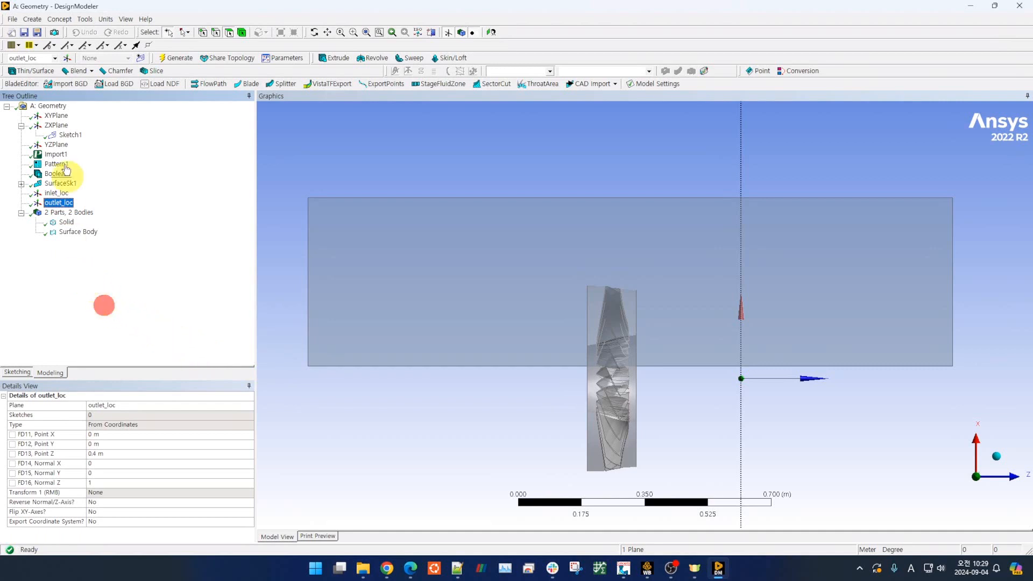
pyautogui.click(84, 20)
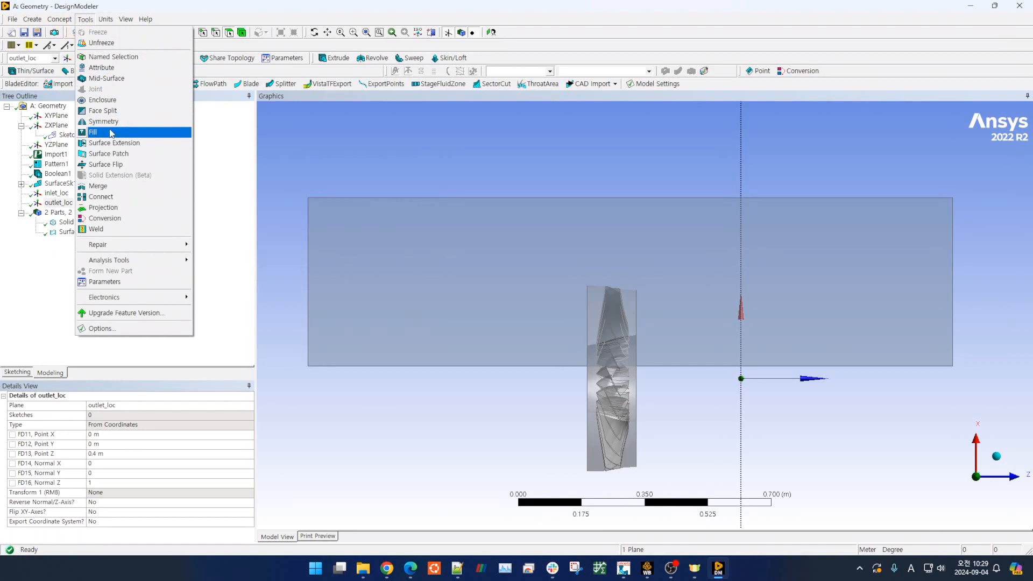
pyautogui.click(33, 19)
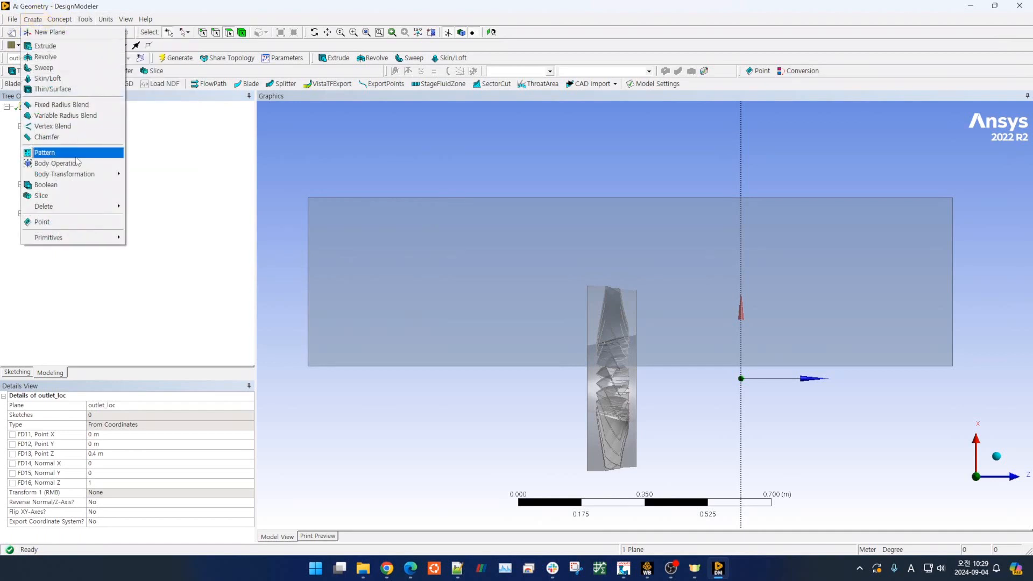
pyautogui.click(58, 197)
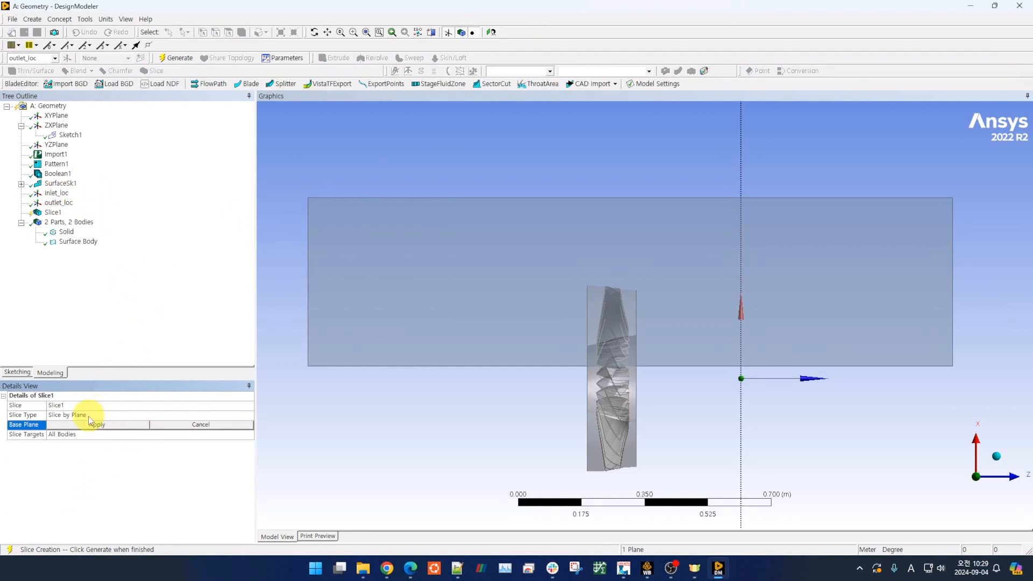
pyautogui.click(58, 194)
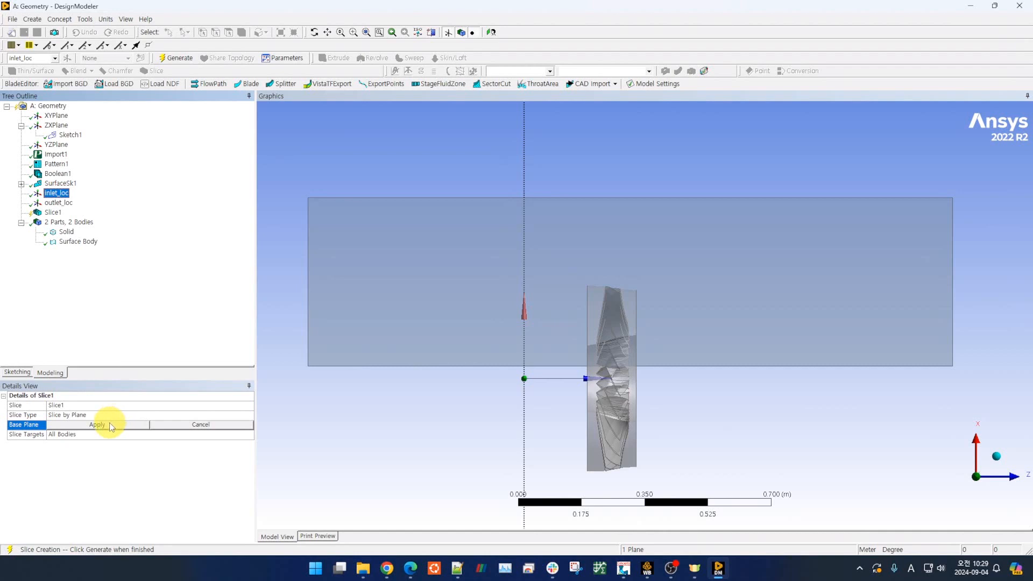
pyautogui.keyDown('ctrl'); pyautogui.click(68, 203); pyautogui.keyUp('ctrl')
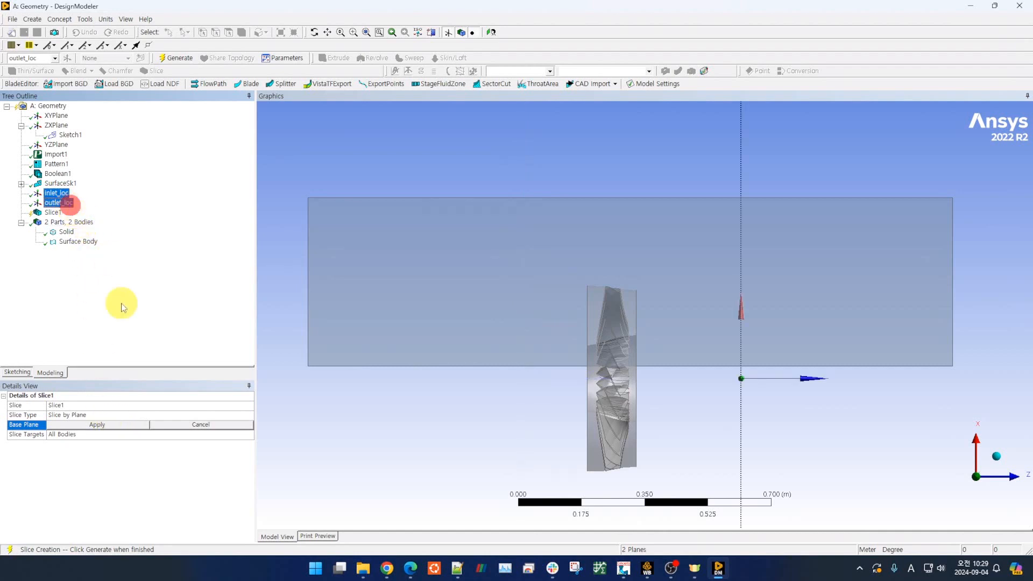
pyautogui.click(96, 424)
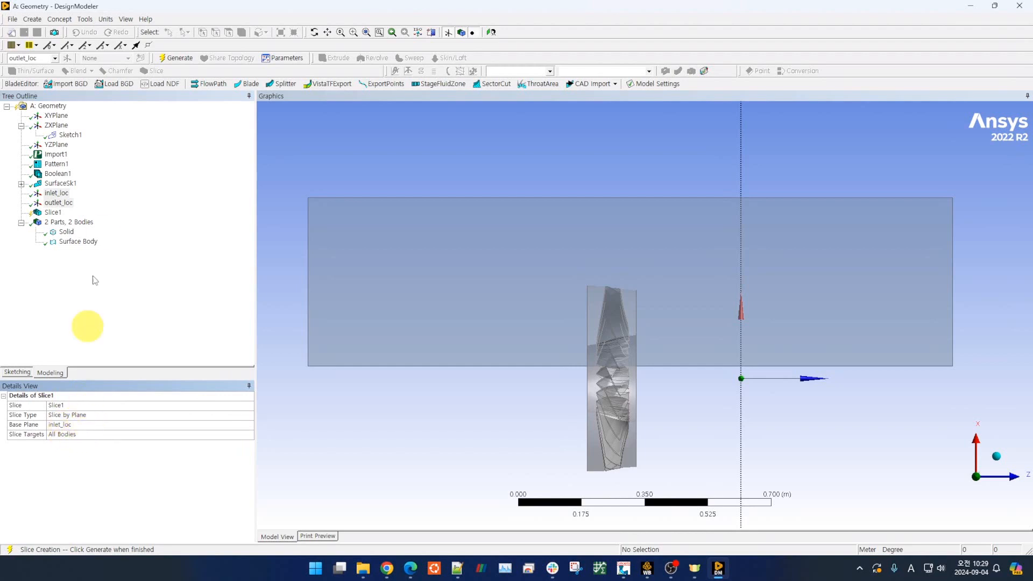
pyautogui.click(176, 57)
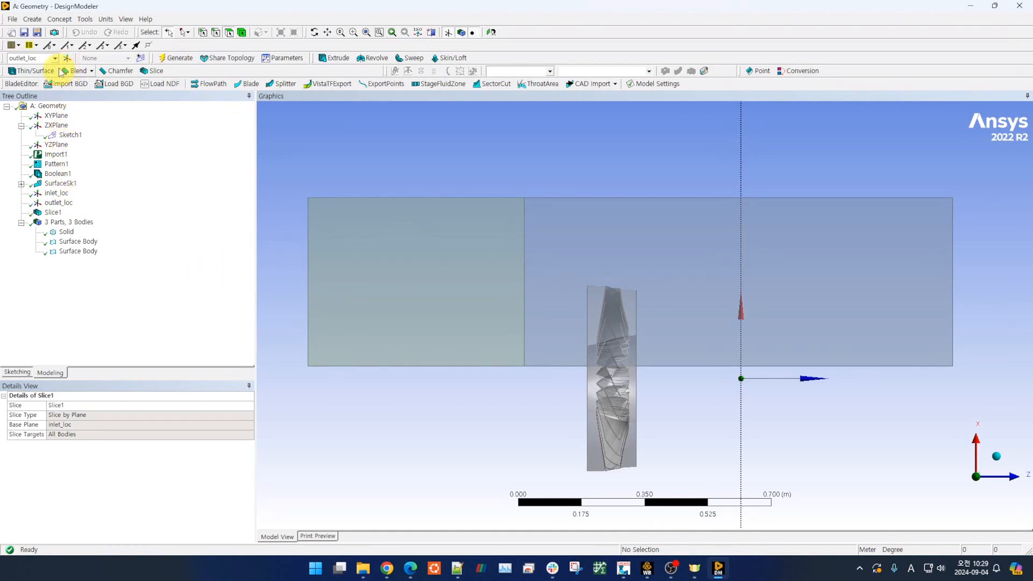
# - Slice all bodies by plane again, using outlet_loc as the base plane, and generate the slice
pyautogui.click(33, 19)
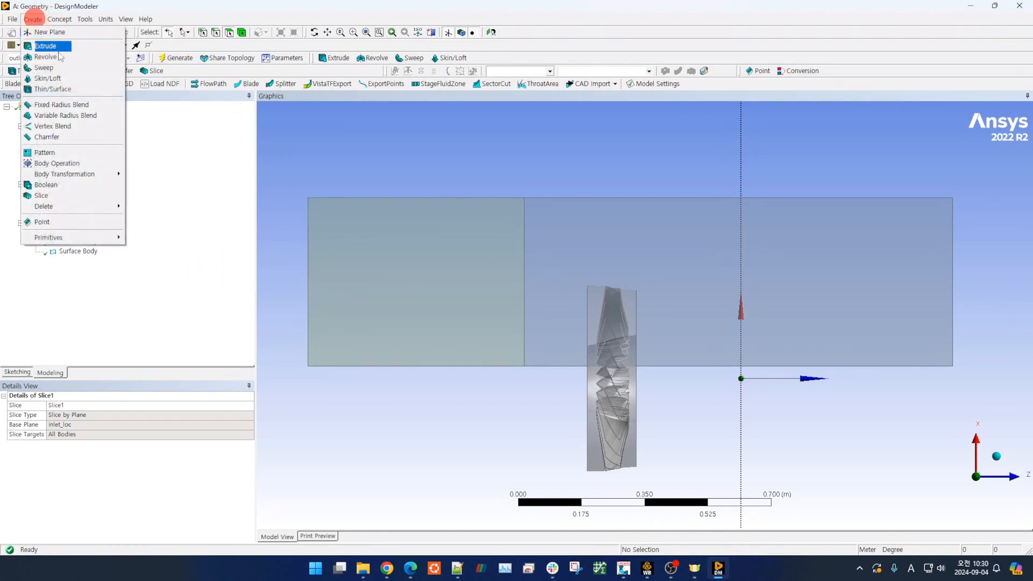
pyautogui.click(55, 195)
pyautogui.click(58, 202)
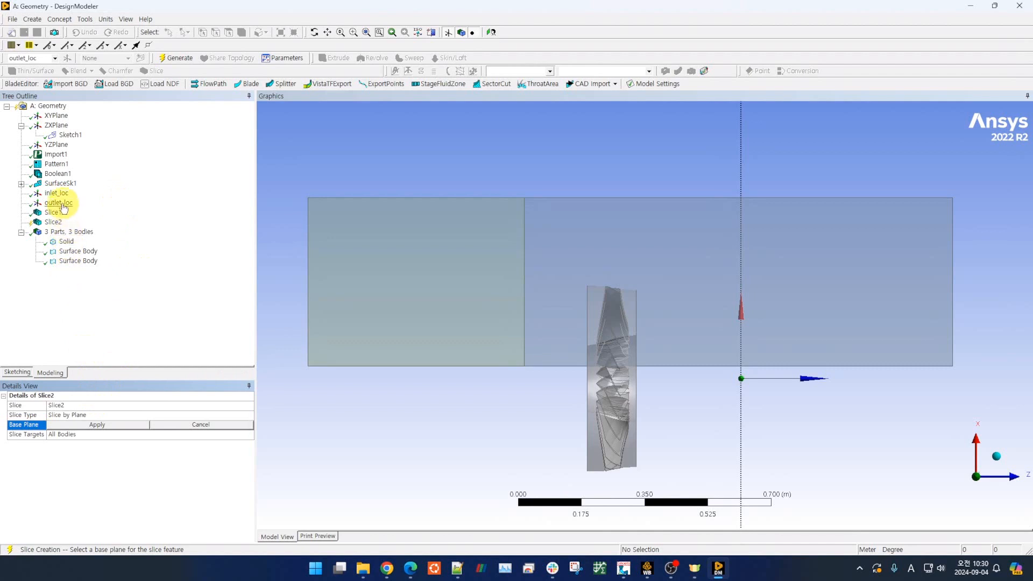
pyautogui.click(101, 424)
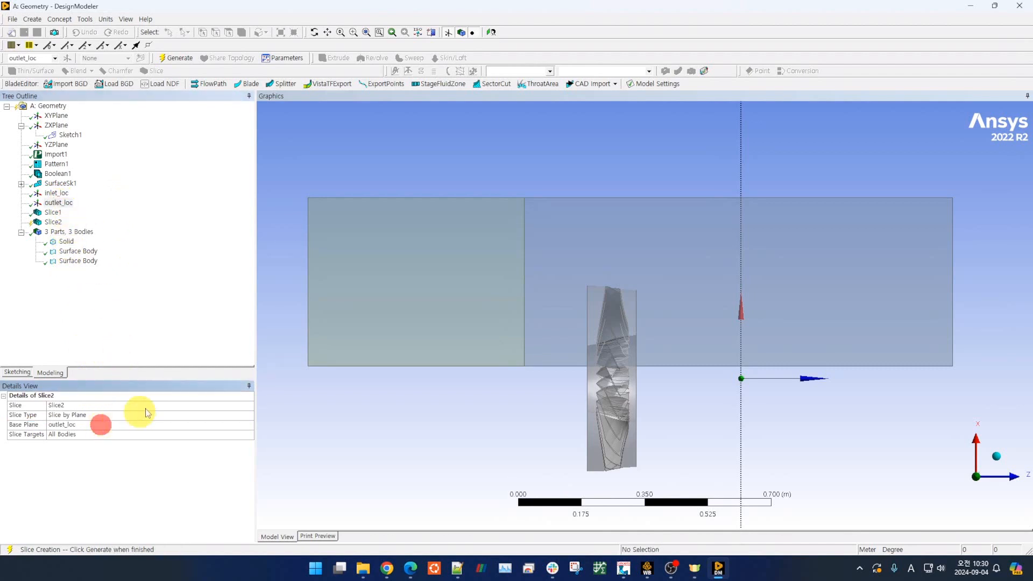
pyautogui.click(173, 57)
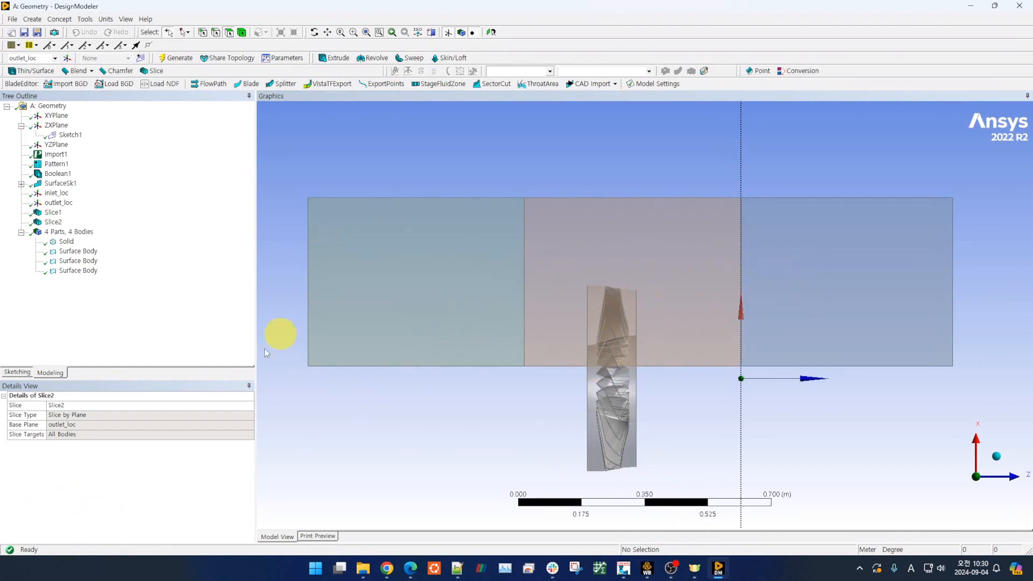
pyautogui.click(160, 316)
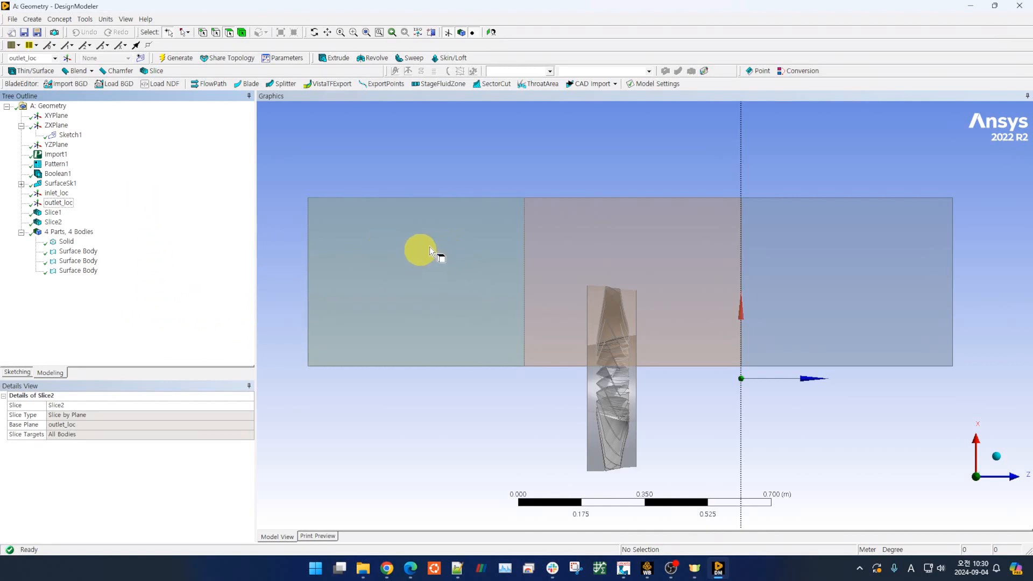
# - Delete the two outer surface bodies beyond the inlet and outlet planes with a Body Delete feature, and generate it
pyautogui.click(33, 21)
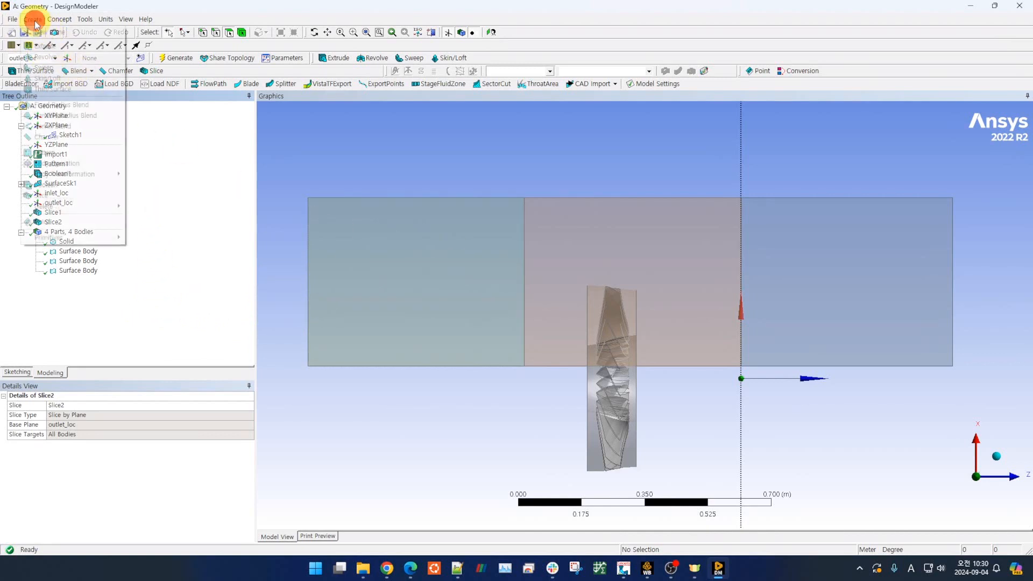
pyautogui.moveTo(81, 207)
pyautogui.click(153, 207)
pyautogui.click(356, 279)
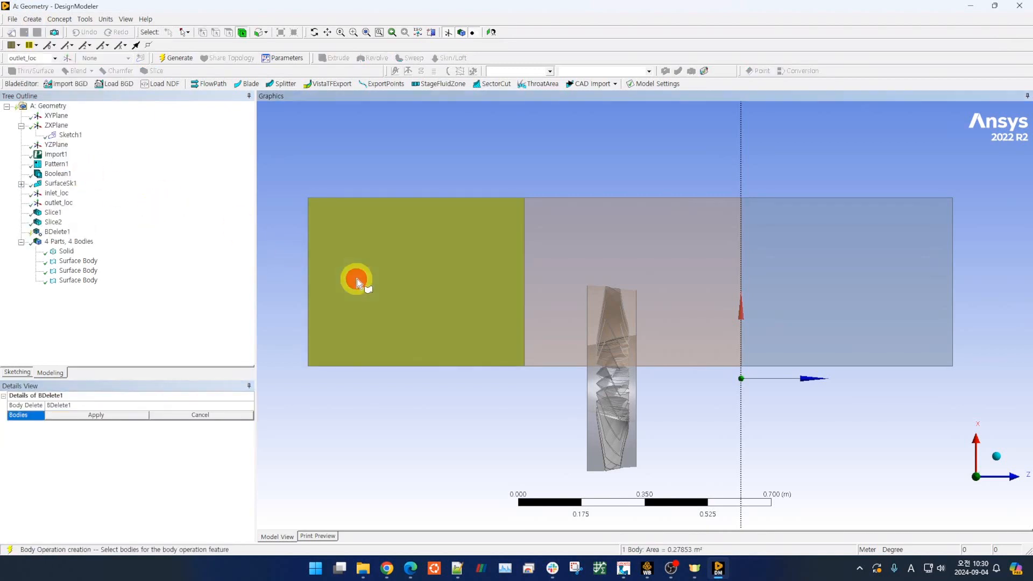
pyautogui.keyDown('ctrl'); pyautogui.click(857, 260); pyautogui.keyUp('ctrl')
pyautogui.click(129, 414)
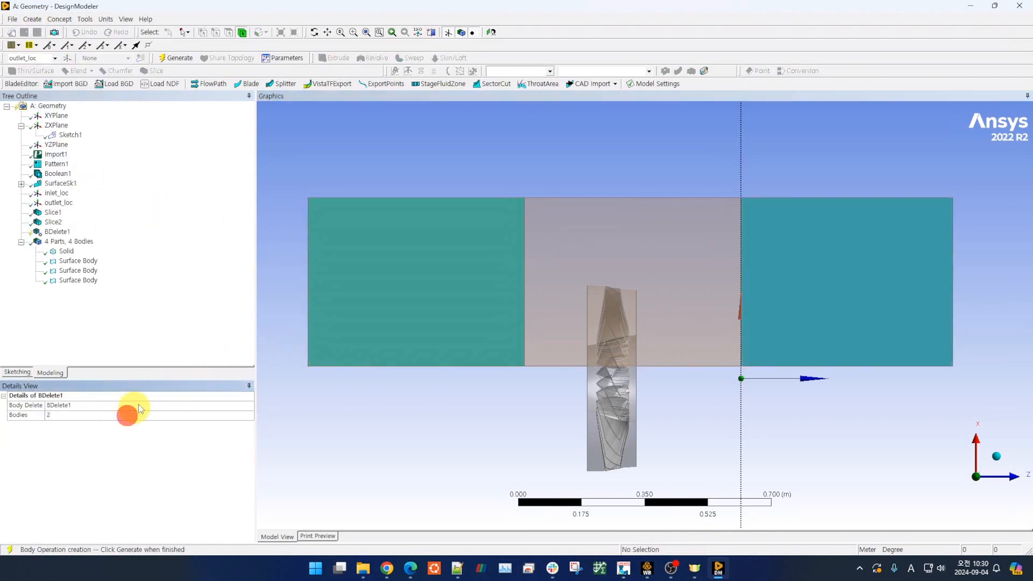
pyautogui.click(175, 57)
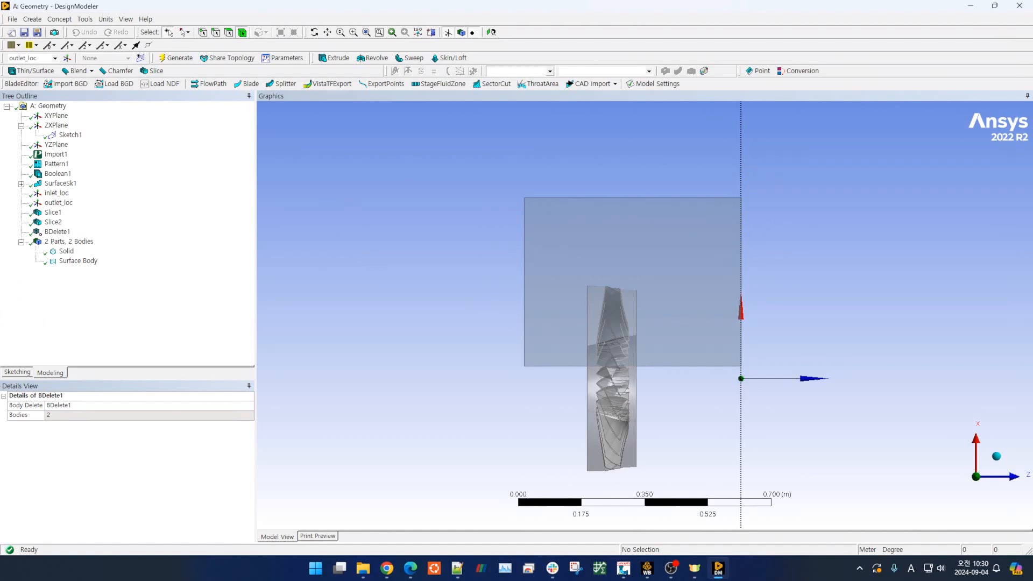
# - Create a Face Split feature with the large rectangular surface as its target face
pyautogui.scroll(1, 388, 314)
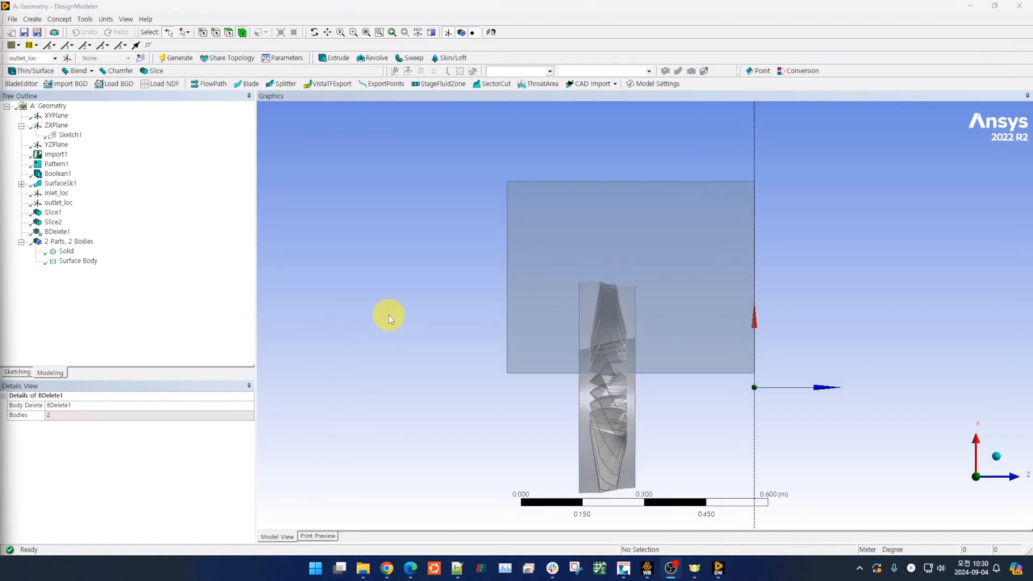
pyautogui.moveTo(389, 320); pyautogui.dragTo(374, 280, button='middle')
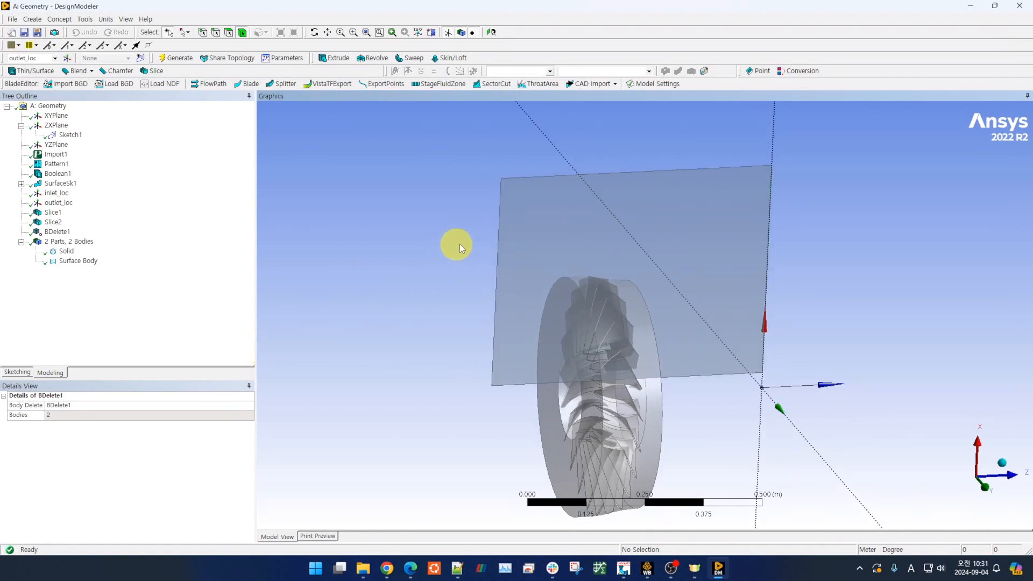
pyautogui.click(533, 242)
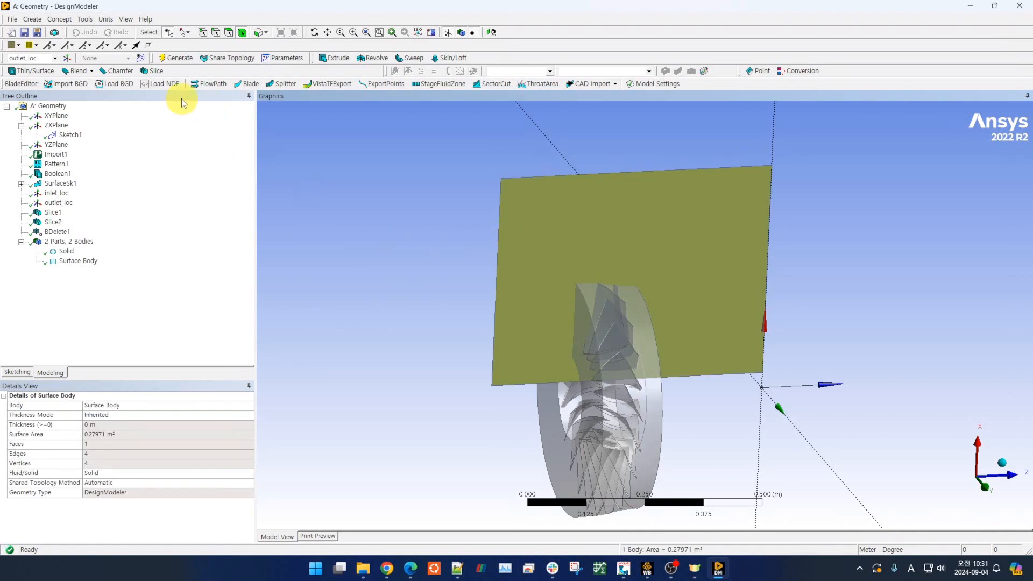
pyautogui.click(85, 20)
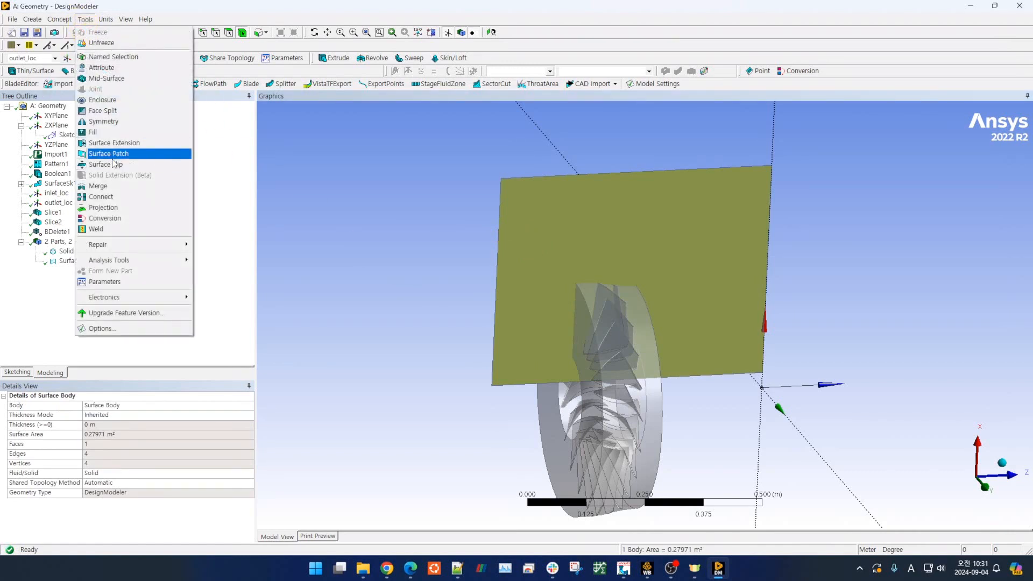
pyautogui.click(113, 115)
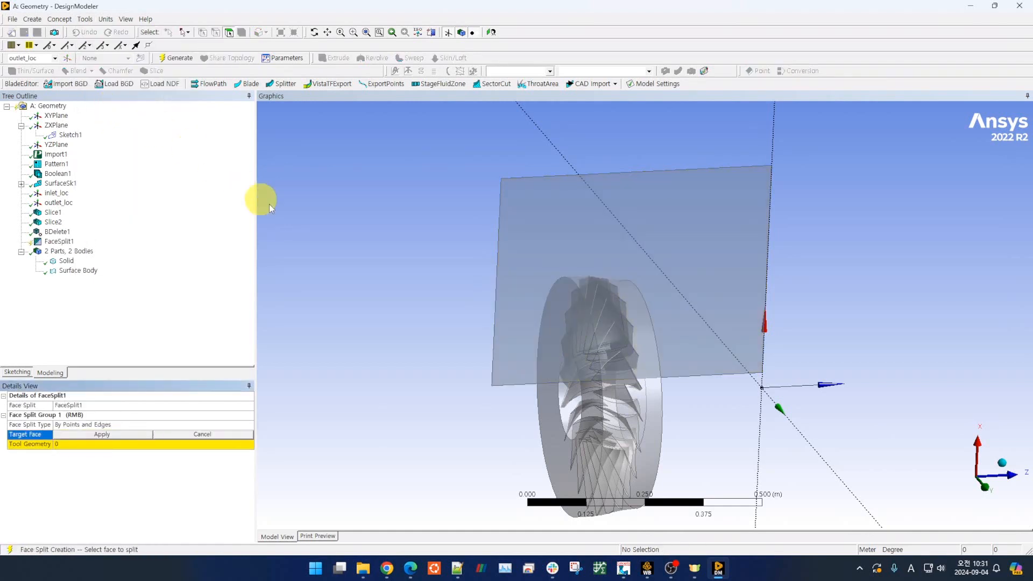
pyautogui.click(540, 221)
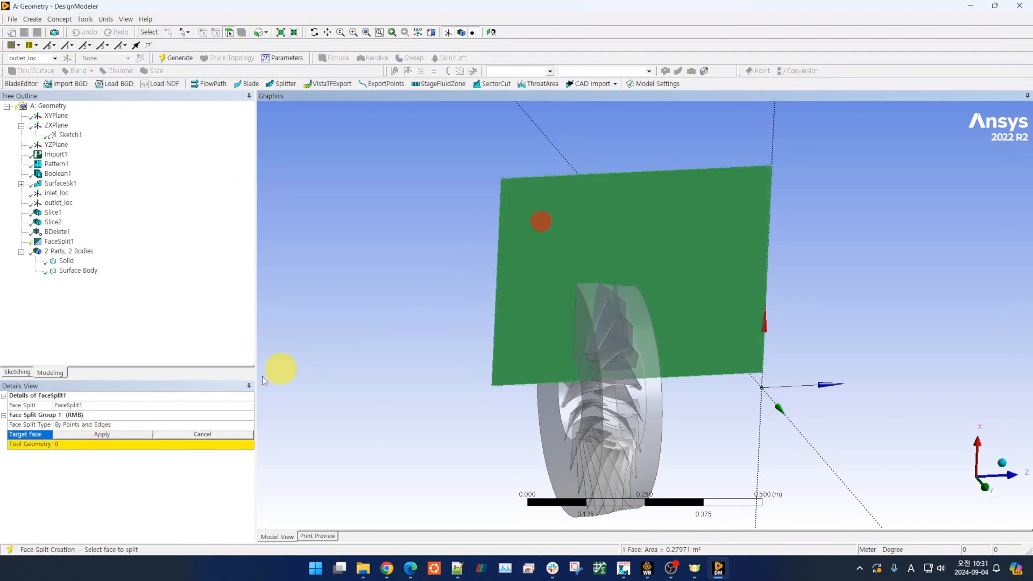
pyautogui.click(124, 432)
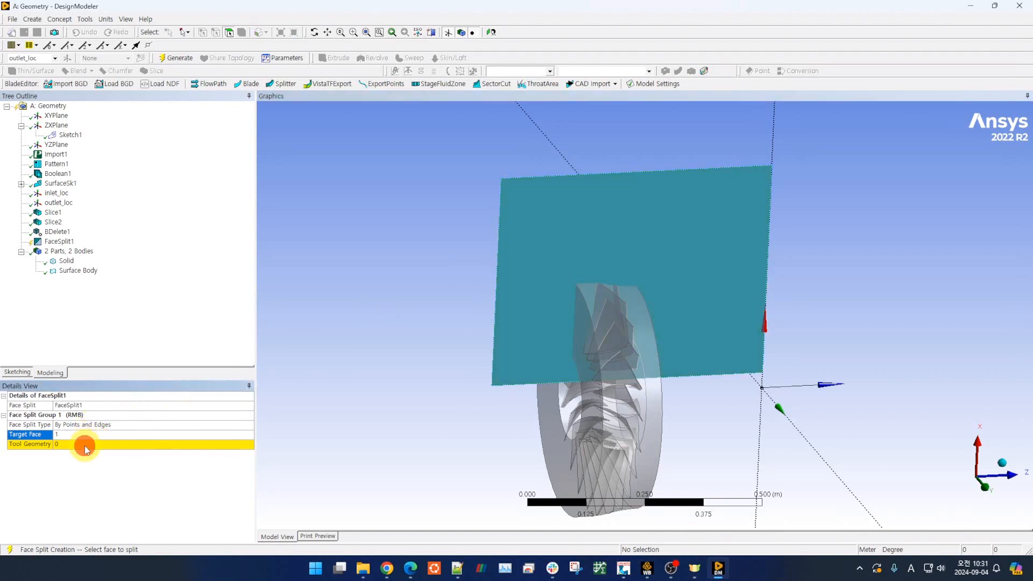
pyautogui.click(85, 446)
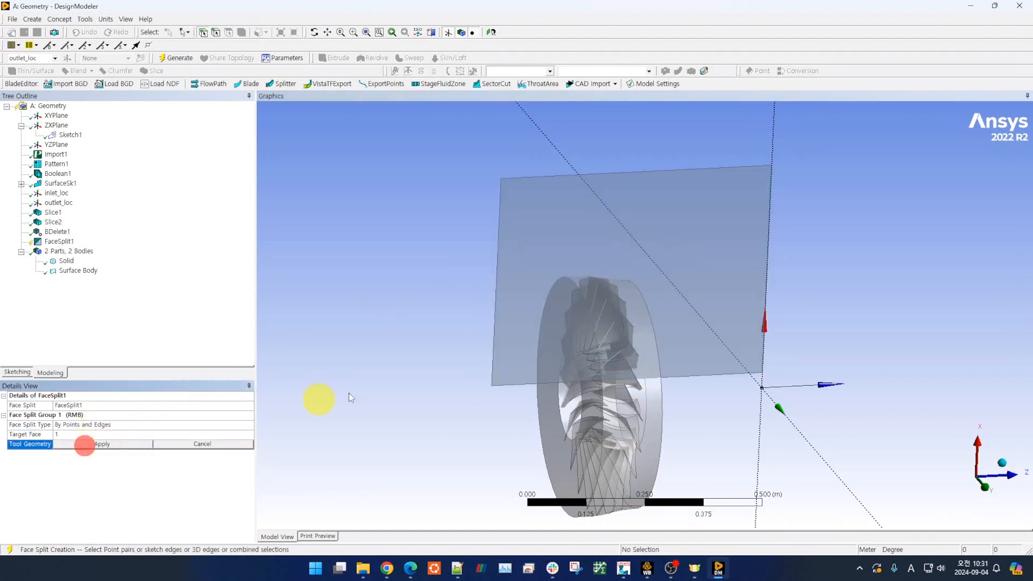
pyautogui.click(635, 292)
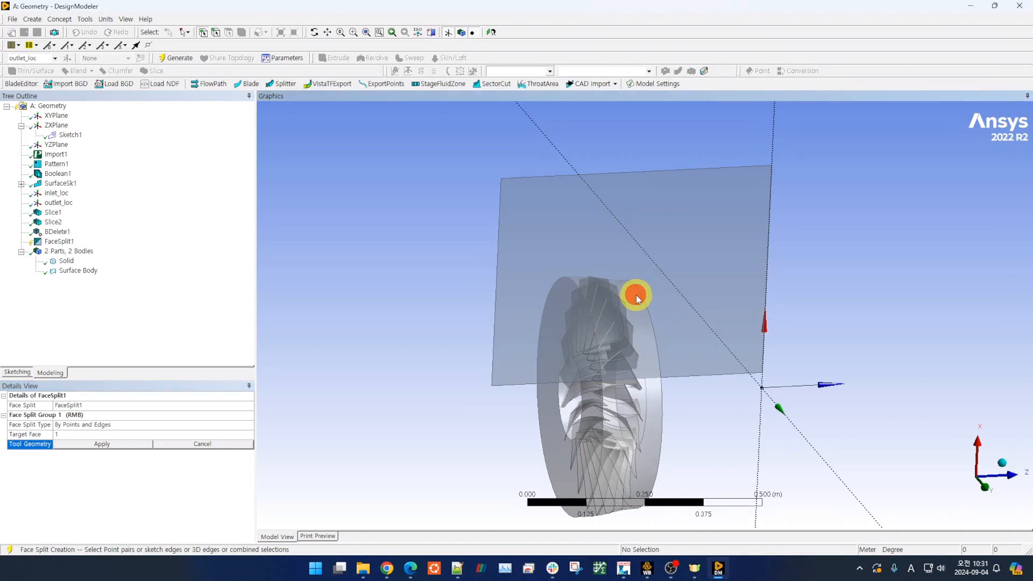
pyautogui.moveTo(641, 373); pyautogui.dragTo(654, 370, button='middle')
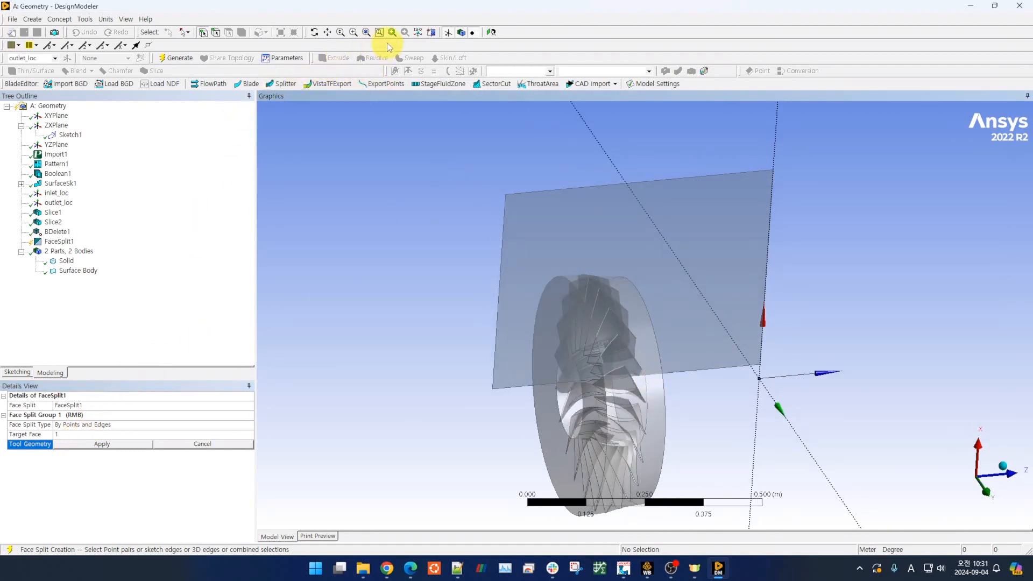
pyautogui.moveTo(388, 280); pyautogui.dragTo(671, 316, button='middle')
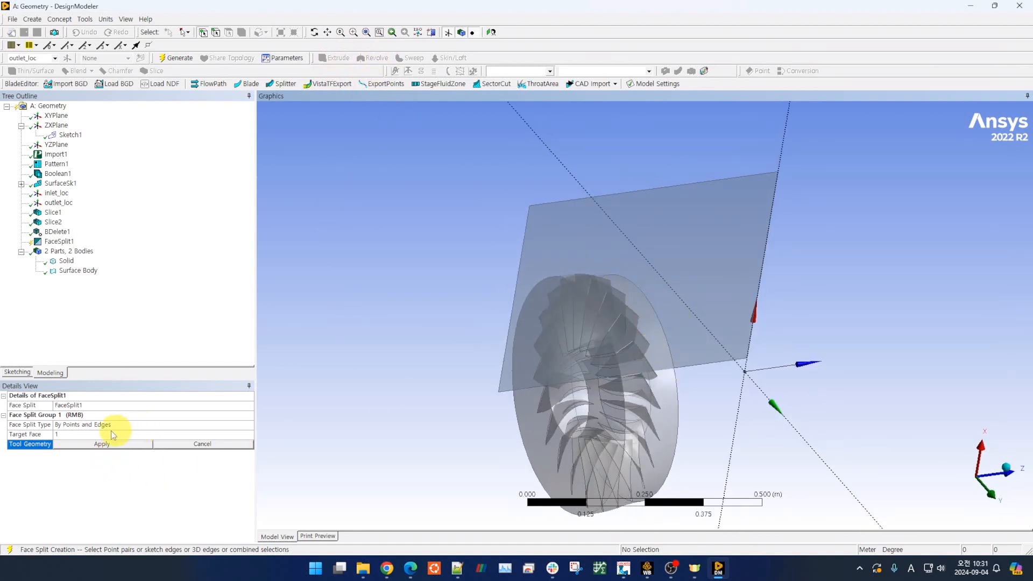
# - Set the face split type to By Surface, use the rotor's outer casing face as tool geometry, and generate the split
pyautogui.click(226, 425)
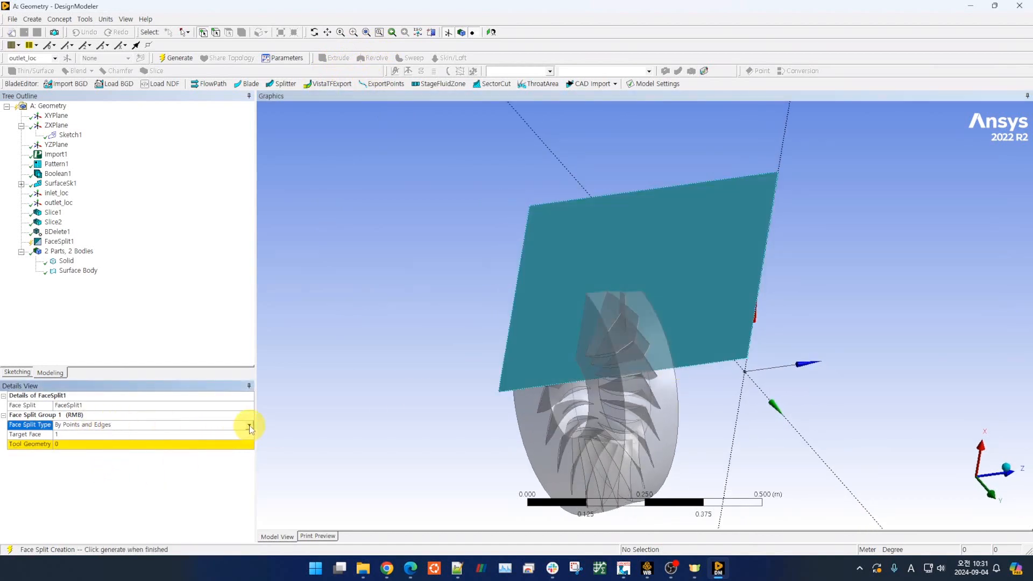
pyautogui.click(249, 426)
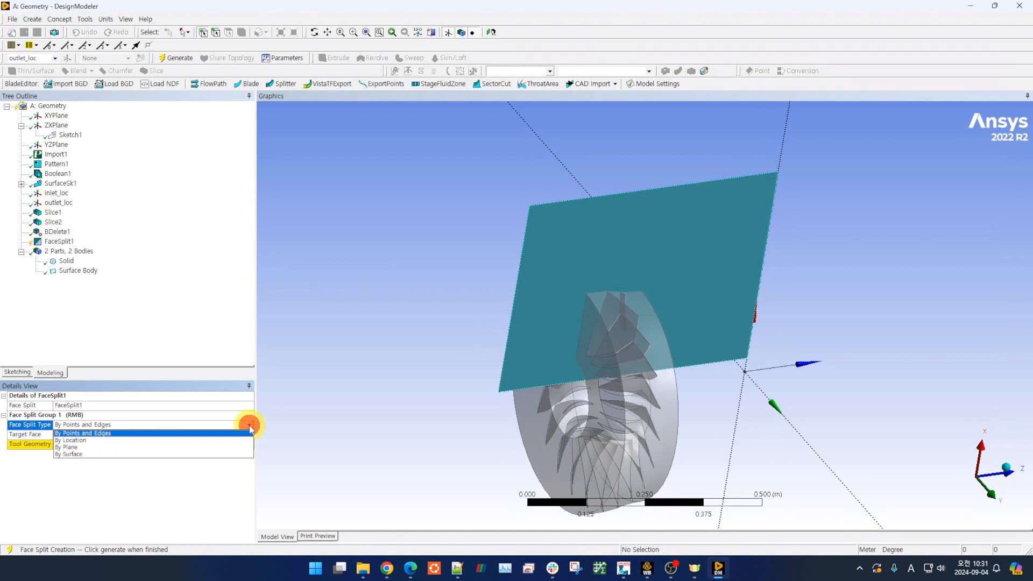
pyautogui.click(139, 454)
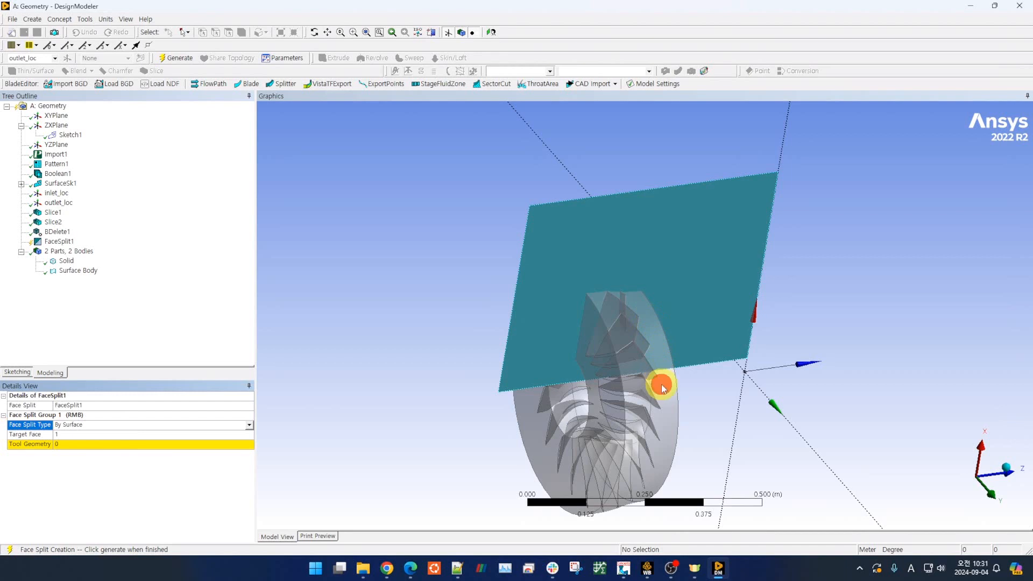
pyautogui.click(663, 388)
pyautogui.click(122, 441)
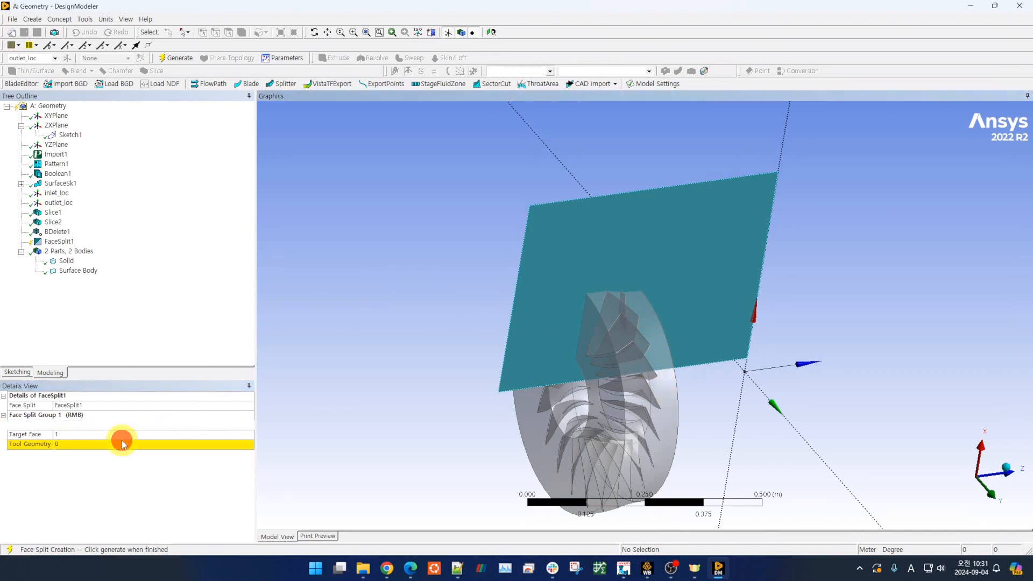
pyautogui.click(672, 408)
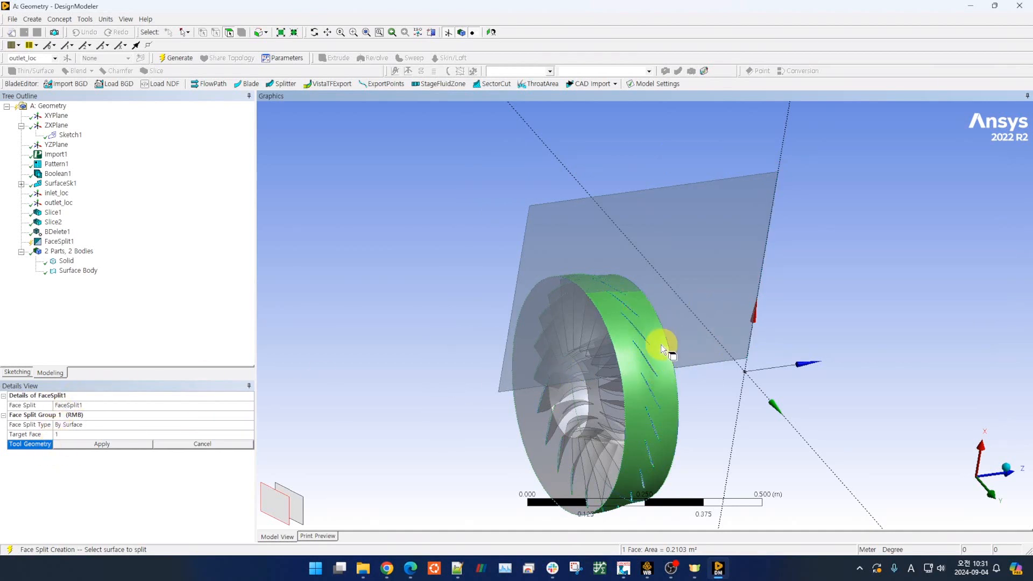
pyautogui.click(102, 443)
pyautogui.moveTo(428, 357); pyautogui.dragTo(415, 344, button='middle')
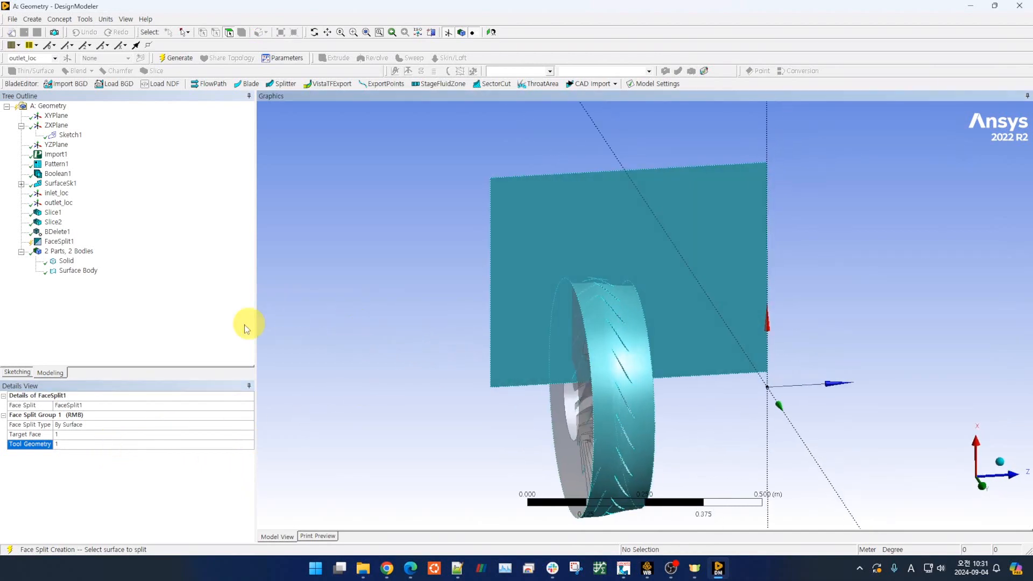
pyautogui.click(182, 58)
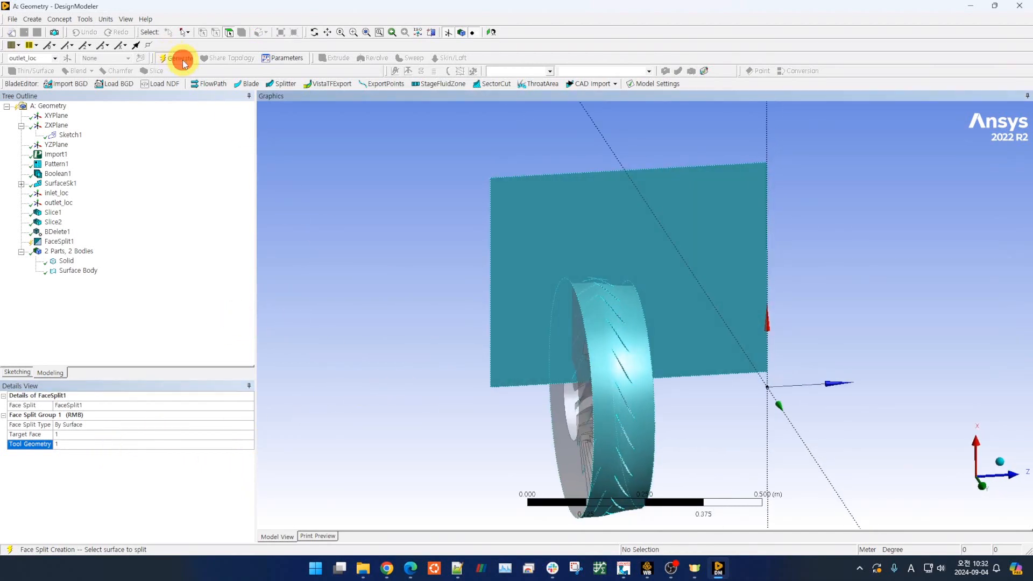
# - Examine in side view how the casing split line runs across the surface upstream and downstream of the rotor
pyautogui.moveTo(369, 344); pyautogui.dragTo(361, 325, button='middle')
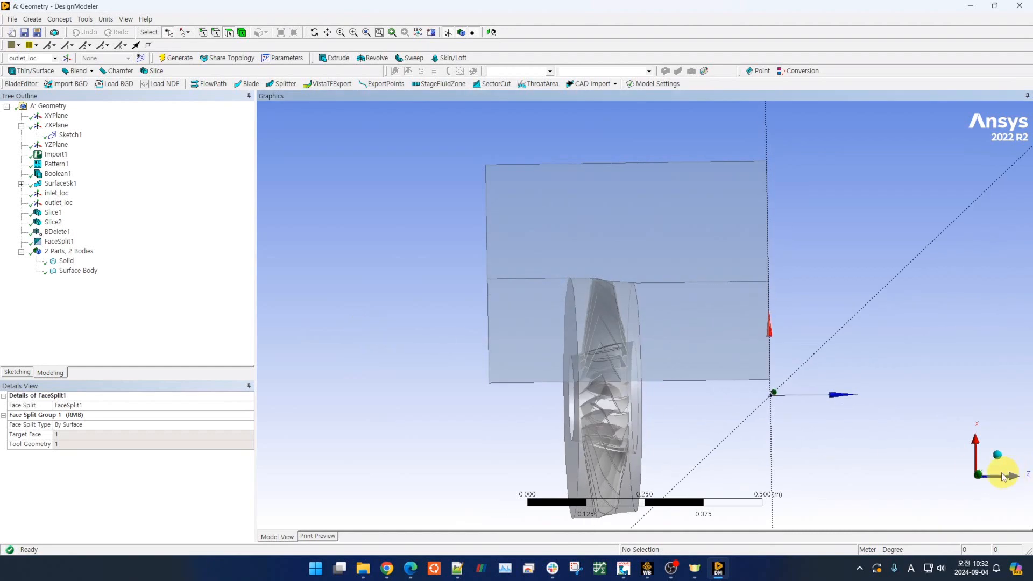
pyautogui.click(981, 479)
pyautogui.scroll(4, 501, 317)
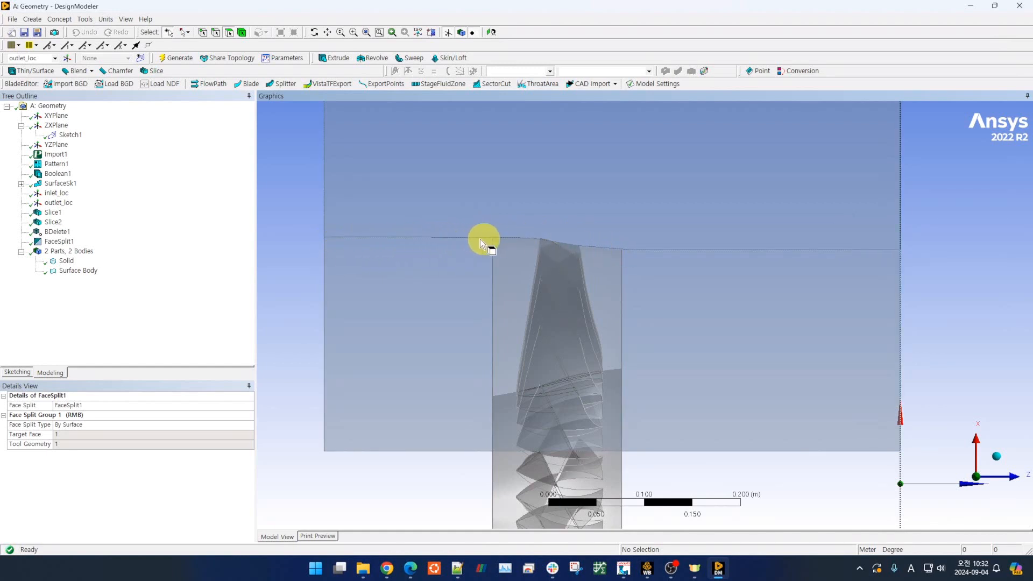
pyautogui.scroll(3, 421, 236)
pyautogui.keyDown('ctrl'); pyautogui.moveTo(421, 236); pyautogui.dragTo(773, 294, button='middle'); pyautogui.keyUp('ctrl')
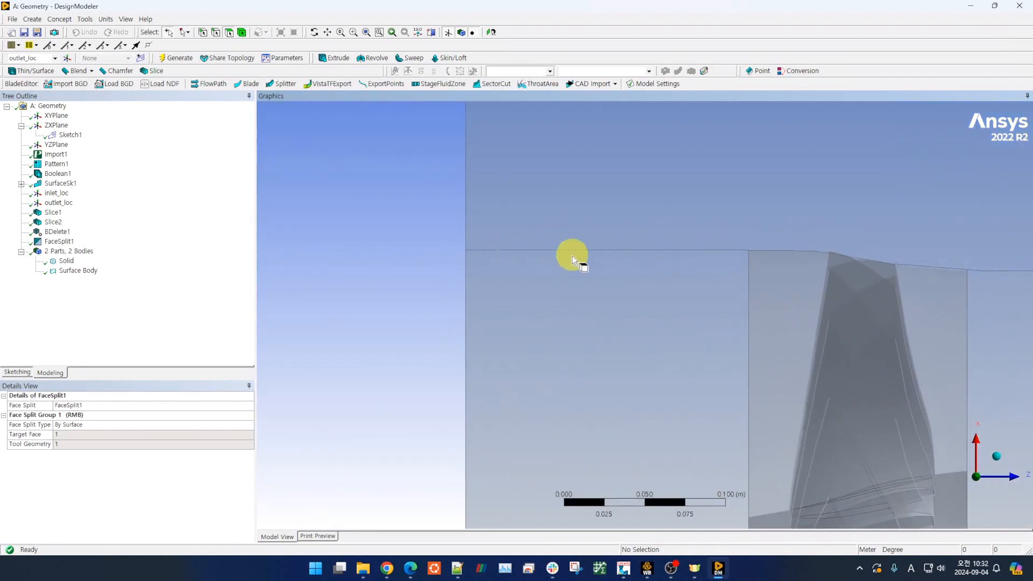
pyautogui.scroll(-3, 824, 265)
pyautogui.keyDown('ctrl'); pyautogui.moveTo(825, 273); pyautogui.dragTo(677, 253, button='middle'); pyautogui.keyUp('ctrl')
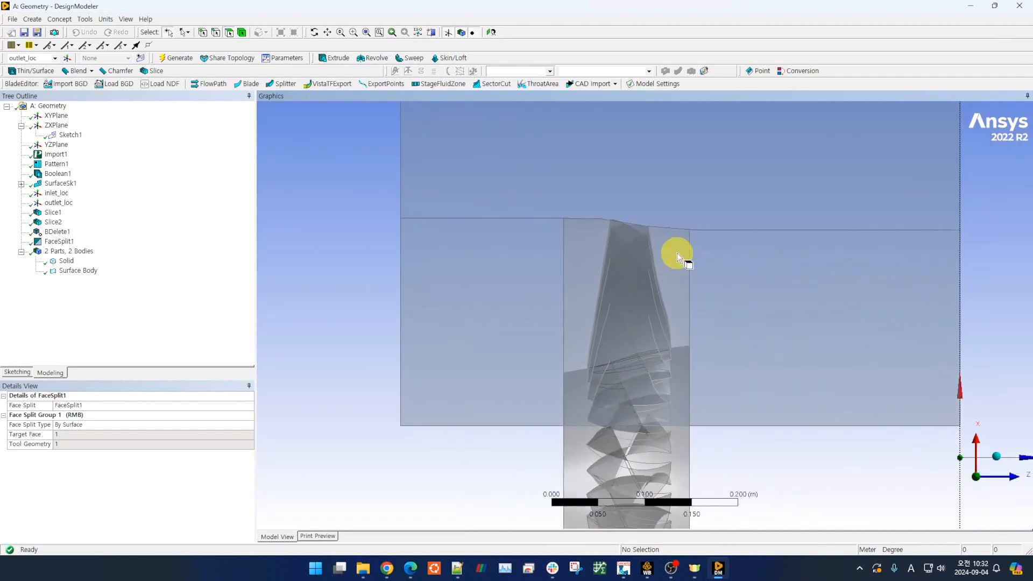
pyautogui.keyDown('ctrl'); pyautogui.moveTo(757, 310); pyautogui.dragTo(698, 292, button='middle'); pyautogui.keyUp('ctrl')
pyautogui.scroll(-1, 692, 304)
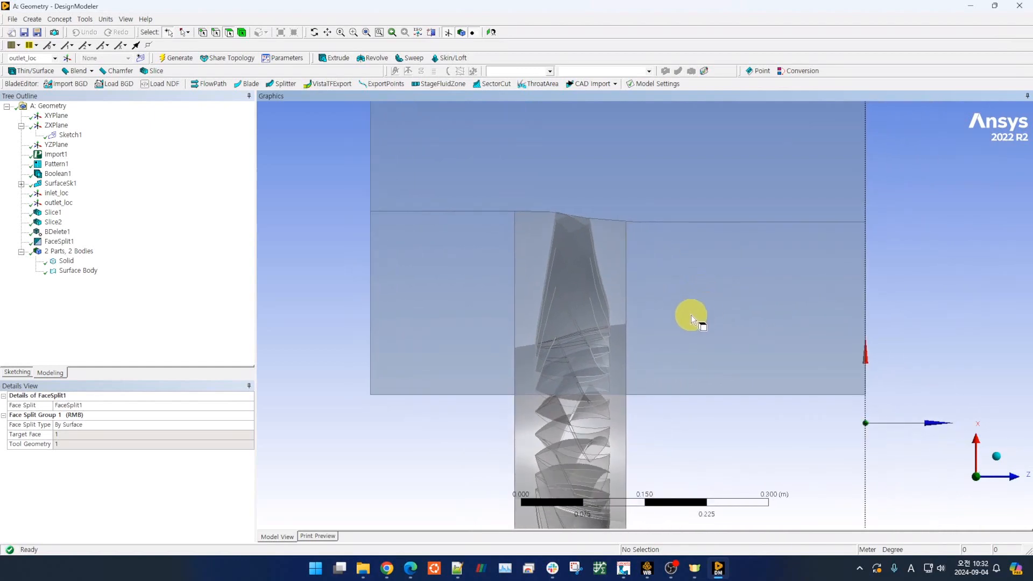
# - Add a second Face Split of type By Surface, targeting the surface region below the casing split line
pyautogui.moveTo(389, 395); pyautogui.dragTo(435, 442, button='middle')
pyautogui.click(85, 19)
pyautogui.click(103, 110)
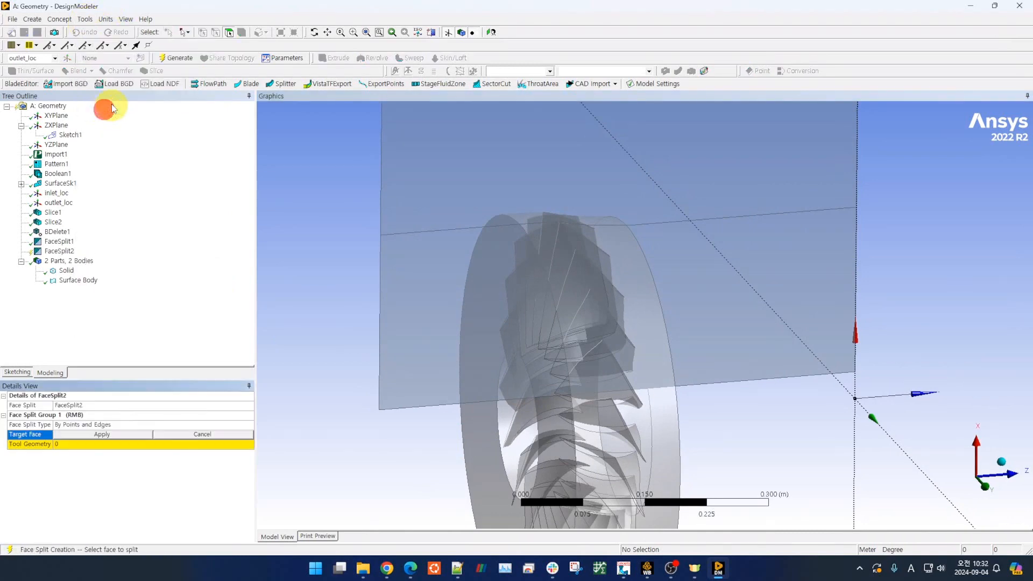
pyautogui.click(127, 426)
pyautogui.click(249, 425)
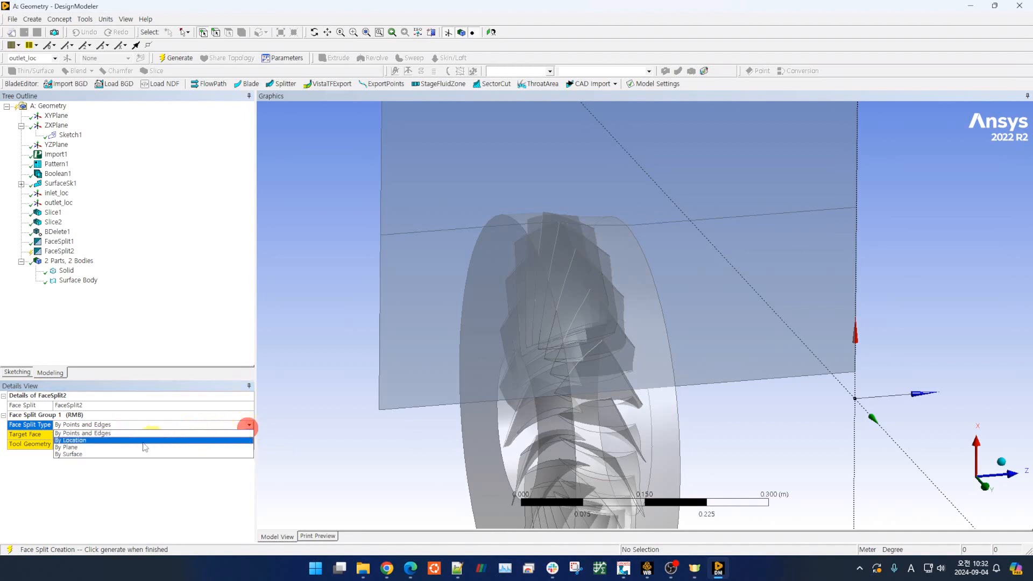
pyautogui.click(118, 454)
pyautogui.click(111, 434)
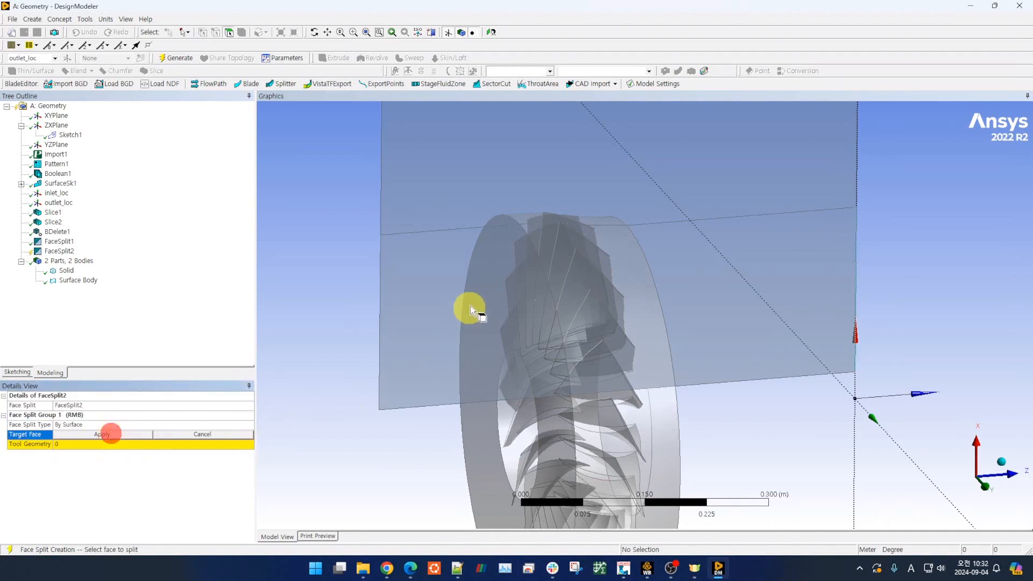
pyautogui.click(420, 318)
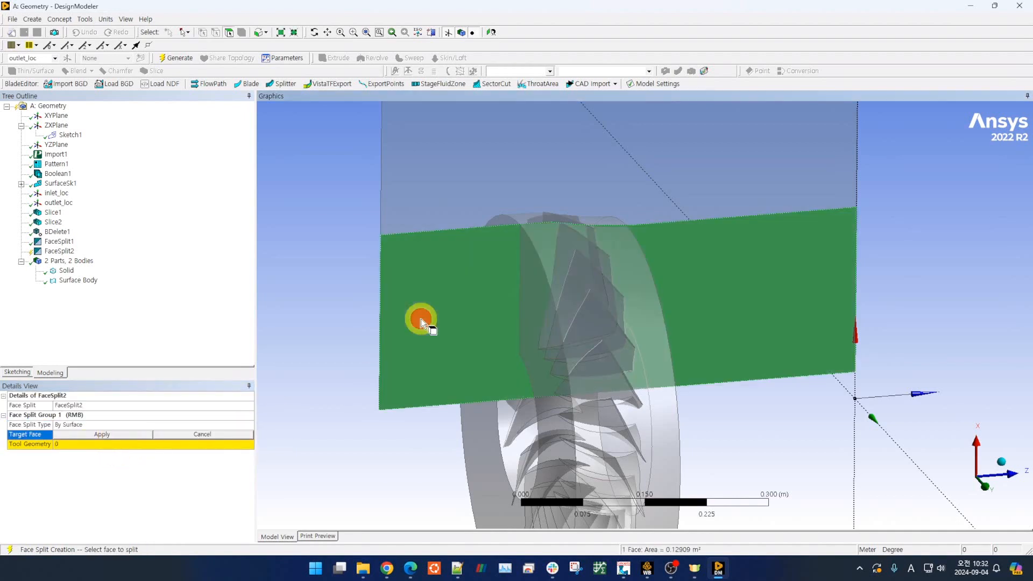
pyautogui.click(105, 436)
# - Use the rotor's inner hub face as tool geometry and generate the second face split
pyautogui.moveTo(342, 450); pyautogui.dragTo(492, 445, button='middle')
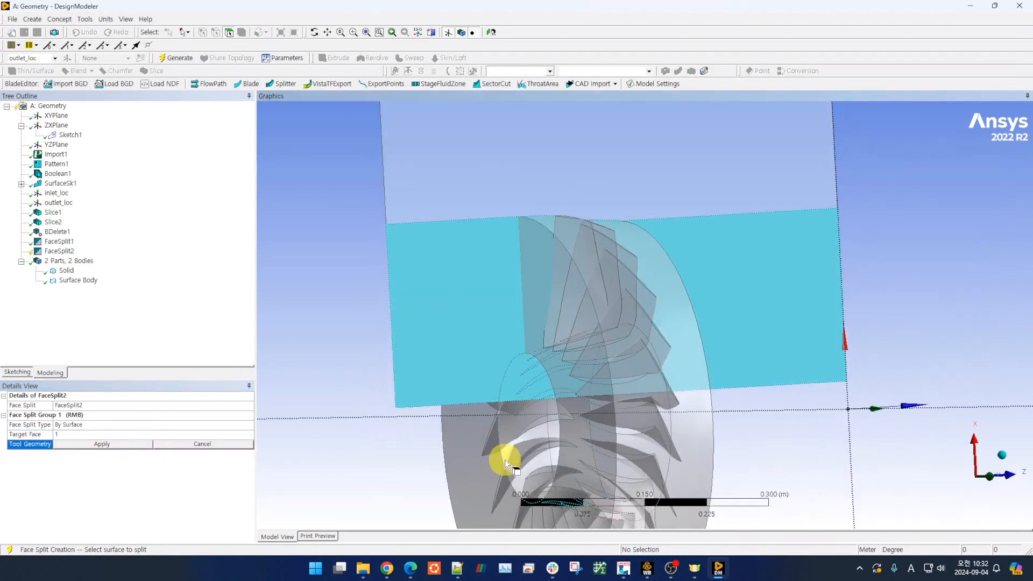
pyautogui.click(507, 454)
pyautogui.moveTo(334, 472); pyautogui.dragTo(371, 362, button='middle')
pyautogui.click(114, 445)
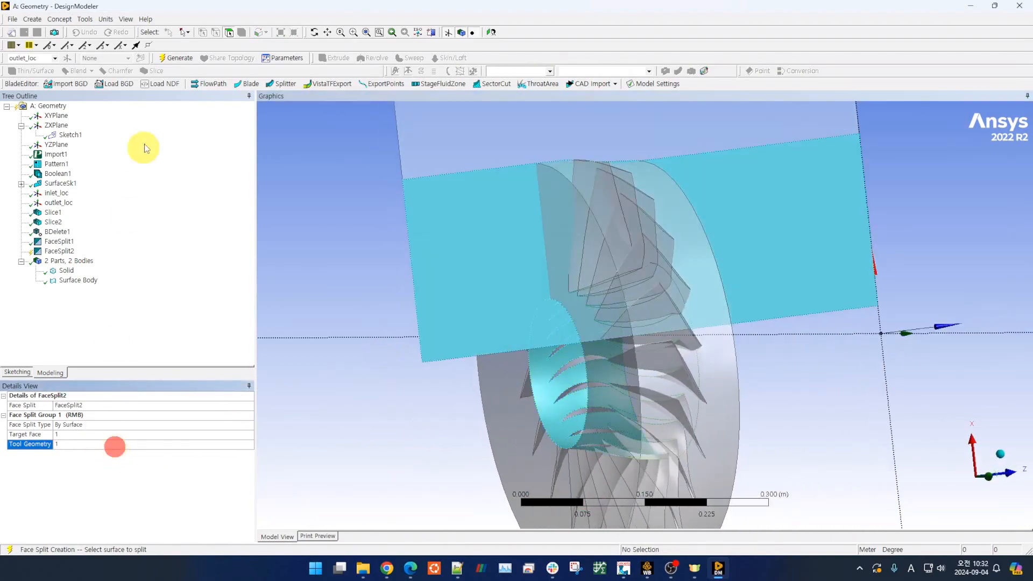
pyautogui.click(176, 57)
# - Examine the hub and casing split lines on the surface on both sides of the rotor
pyautogui.moveTo(383, 411); pyautogui.dragTo(389, 434, button='middle')
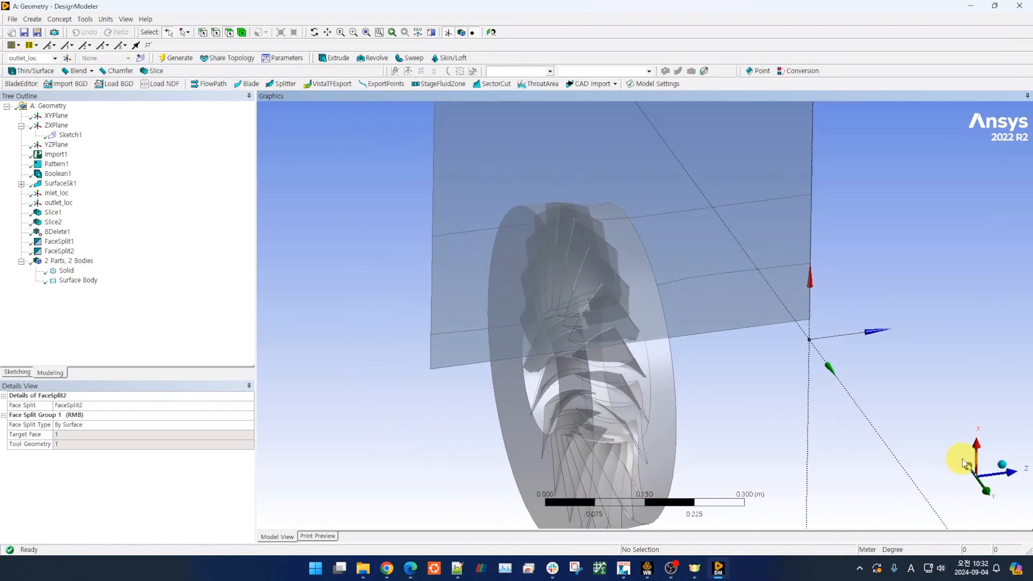
pyautogui.click(985, 489)
pyautogui.keyDown('ctrl'); pyautogui.moveTo(344, 362); pyautogui.dragTo(332, 396, button='middle'); pyautogui.keyUp('ctrl')
pyautogui.scroll(3, 368, 298)
pyautogui.keyDown('ctrl'); pyautogui.moveTo(408, 329); pyautogui.dragTo(539, 388, button='middle'); pyautogui.keyUp('ctrl')
pyautogui.keyDown('ctrl'); pyautogui.moveTo(497, 333); pyautogui.dragTo(430, 307, button='middle'); pyautogui.keyUp('ctrl')
pyautogui.scroll(2, 415, 316)
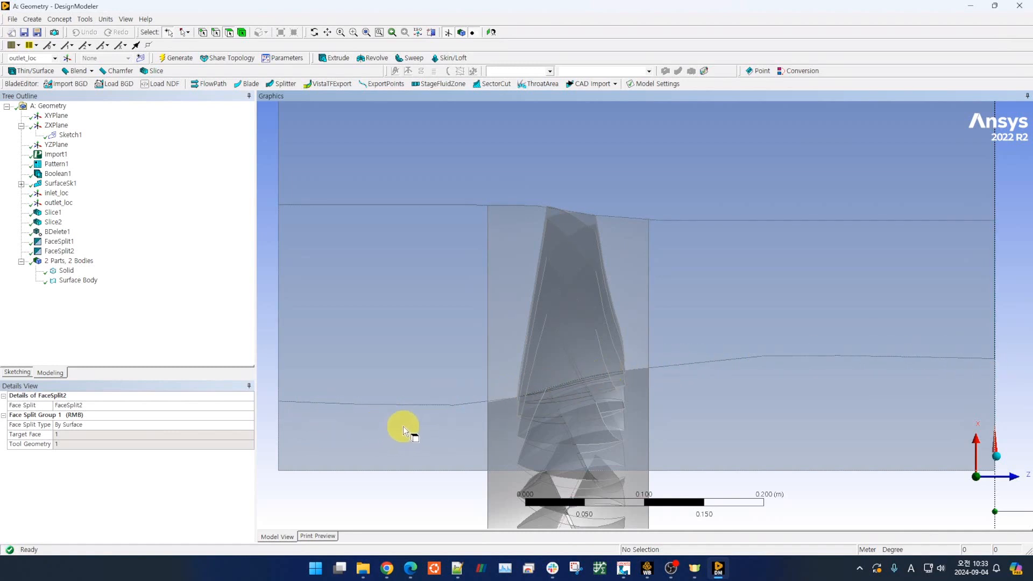
pyautogui.scroll(2, 403, 426)
pyautogui.scroll(-3, 403, 426)
pyautogui.keyDown('ctrl'); pyautogui.moveTo(403, 429); pyautogui.dragTo(435, 364, button='middle'); pyautogui.keyUp('ctrl')
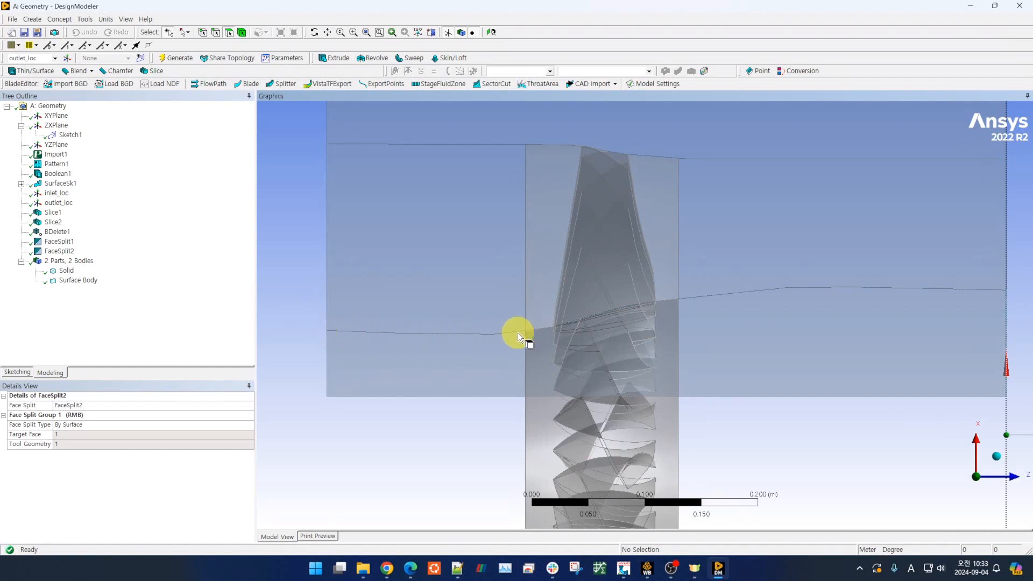
pyautogui.scroll(-1, 498, 337)
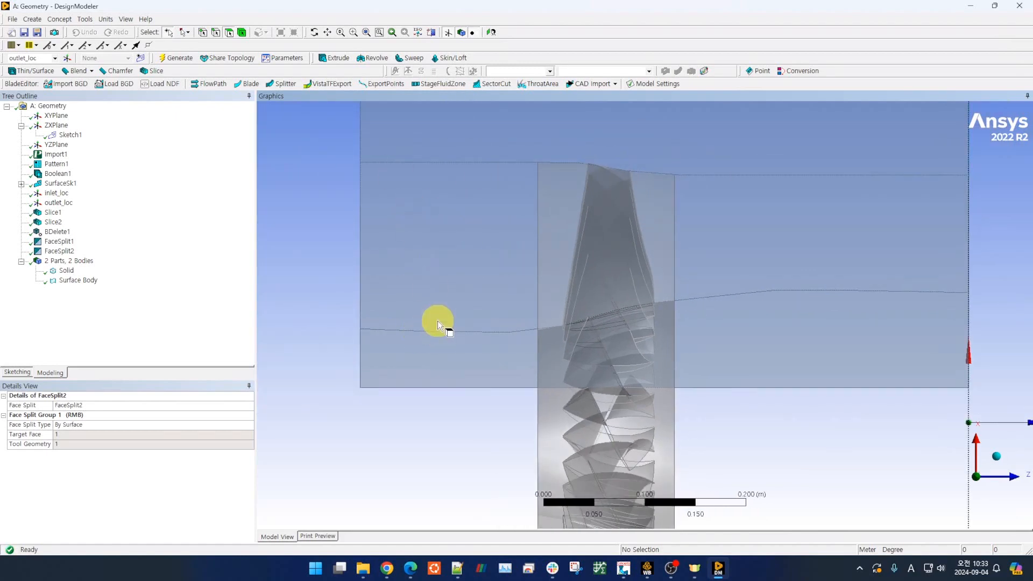
pyautogui.moveTo(445, 447); pyautogui.dragTo(463, 467, button='middle')
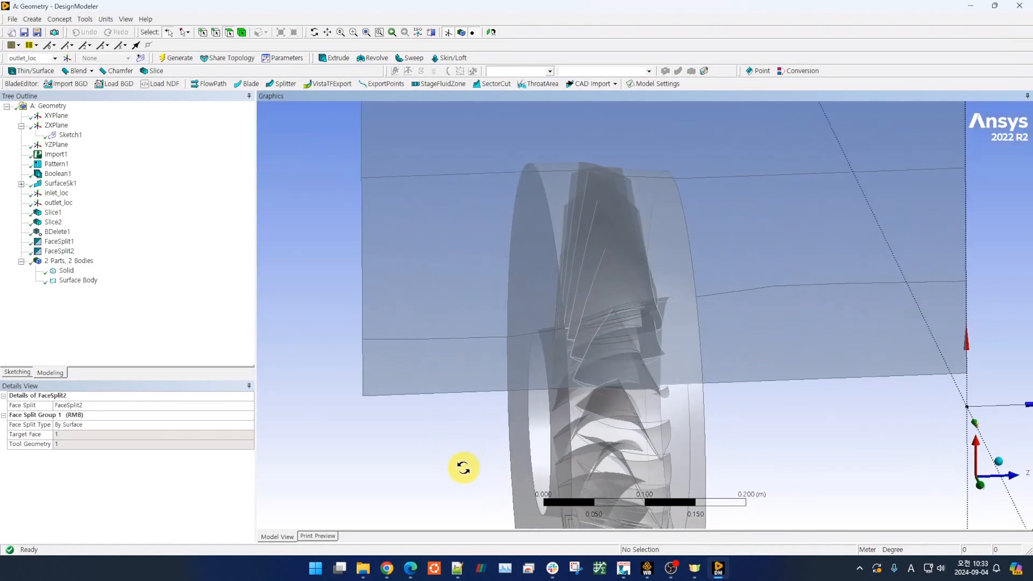
pyautogui.scroll(1, 430, 445)
pyautogui.scroll(-2, 431, 444)
pyautogui.moveTo(798, 439); pyautogui.dragTo(751, 459, button='middle')
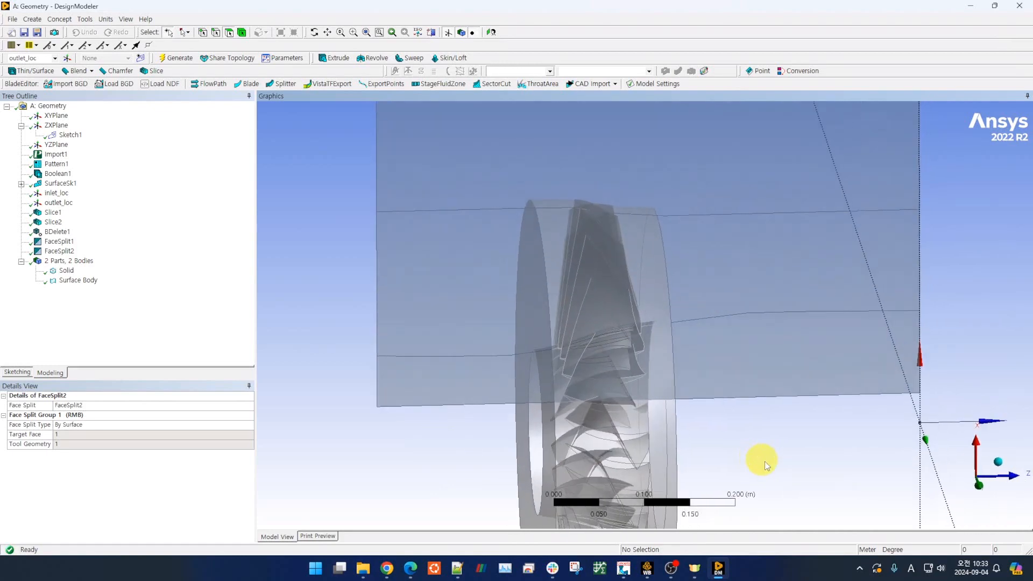
# - Compare the split surface in side view with the flow passage pictured on the Rotor 67 ANSYS CFX tutorial page
pyautogui.click(978, 486)
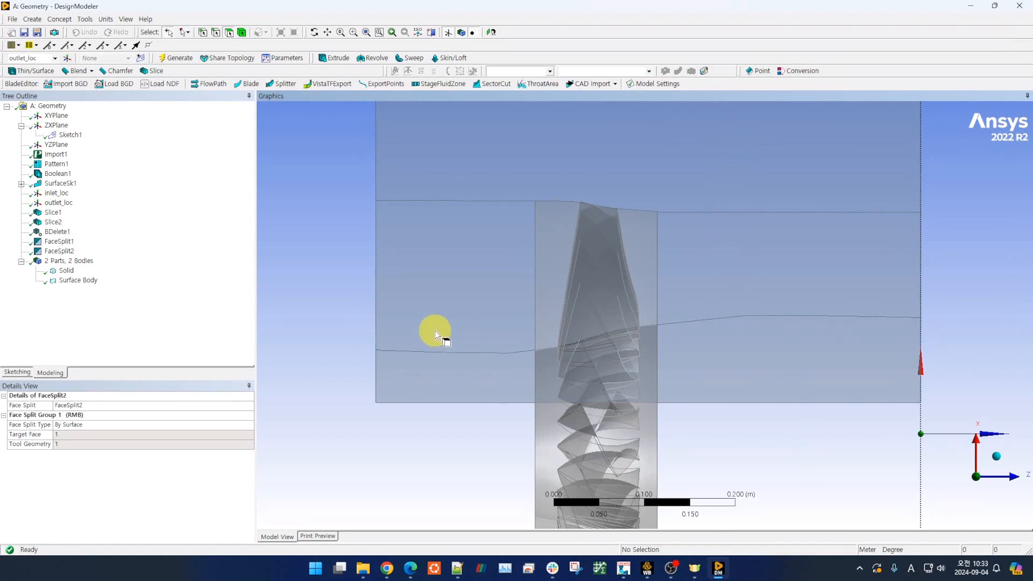
pyautogui.click(410, 568)
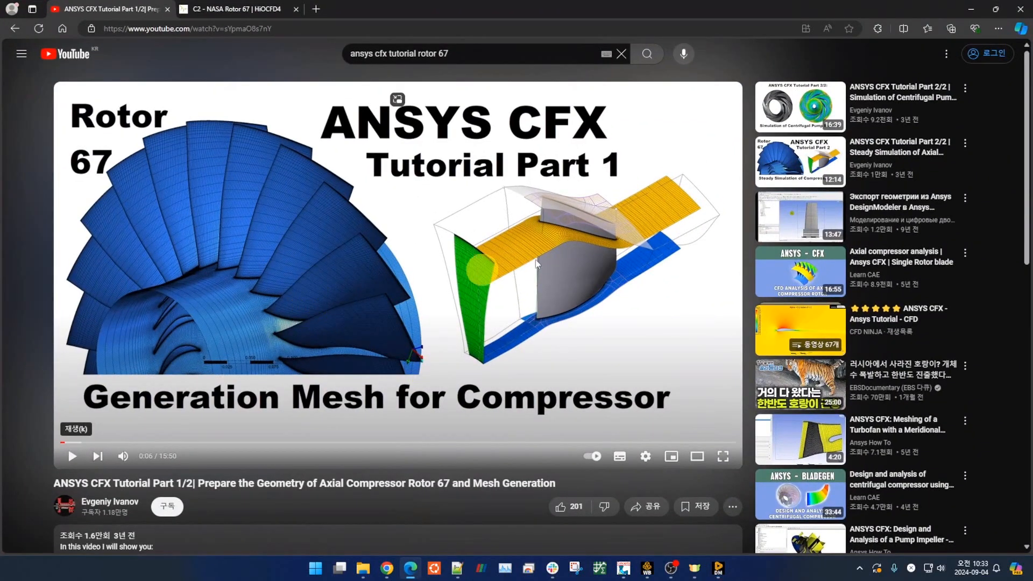
pyautogui.click(971, 12)
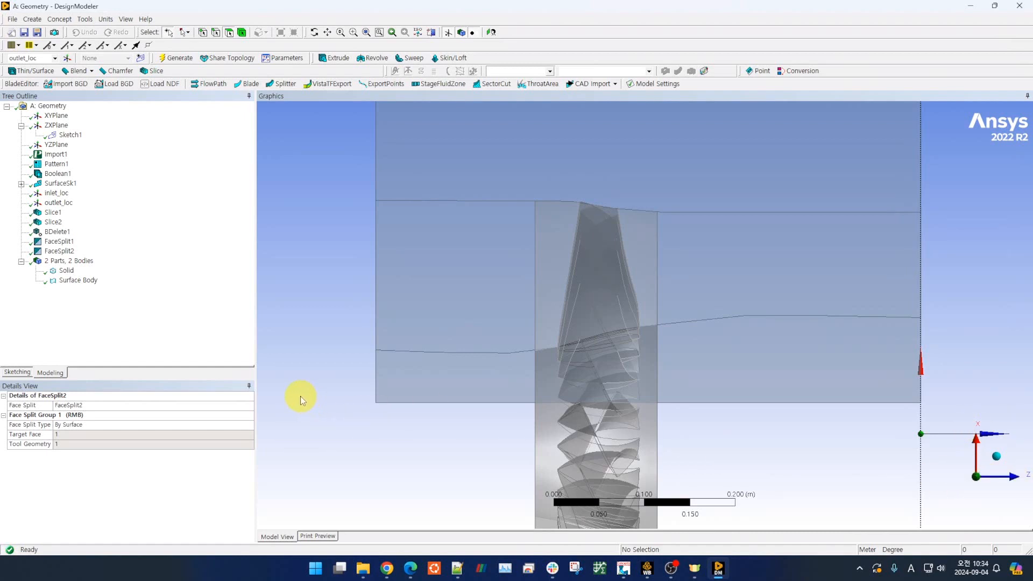
pyautogui.moveTo(347, 225); pyautogui.dragTo(425, 256, button='middle')
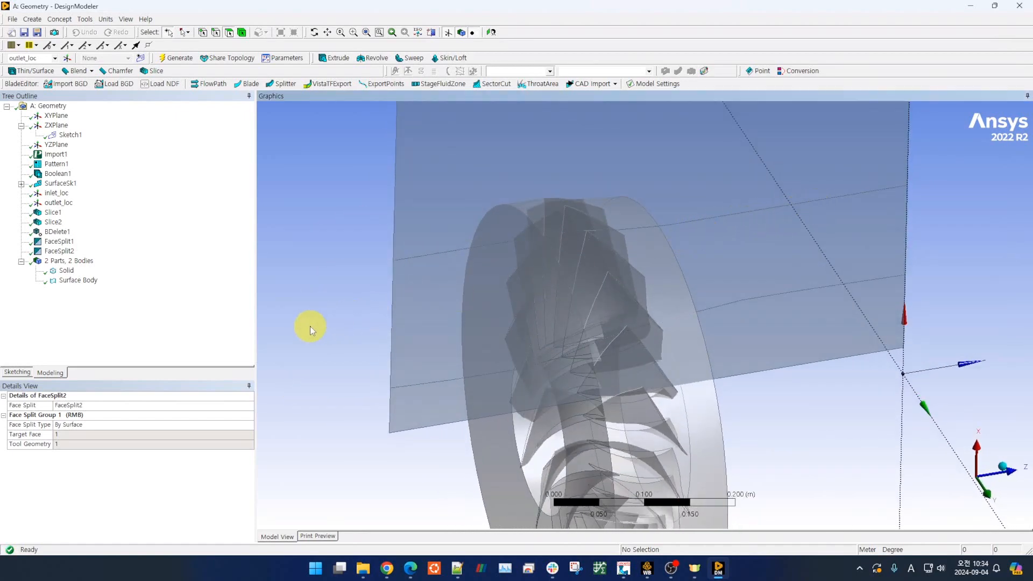
pyautogui.moveTo(303, 324); pyautogui.dragTo(357, 302, button='middle')
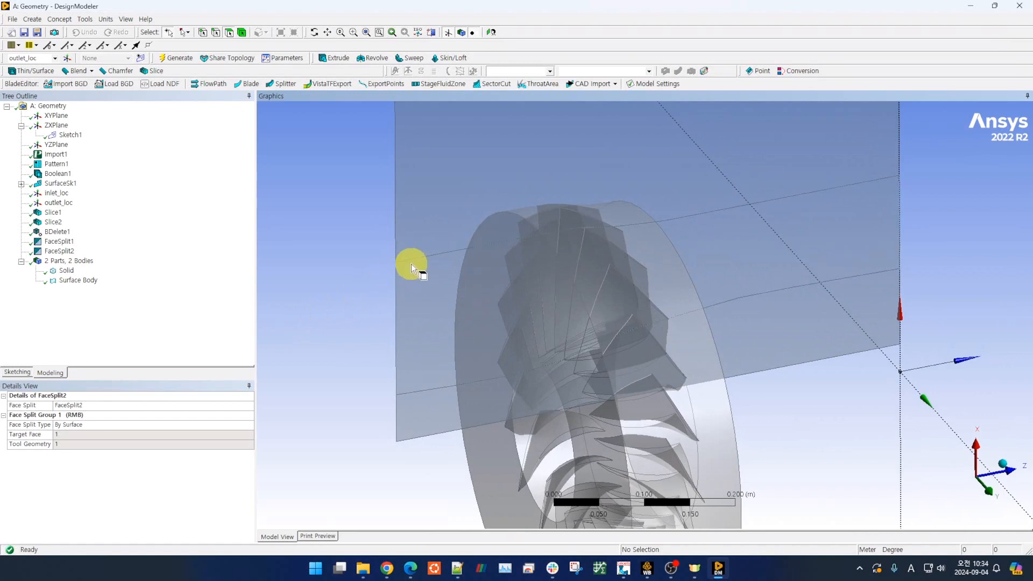
# - Inspect the casing split edge on the surface by selecting it in angled and side views
pyautogui.click(216, 32)
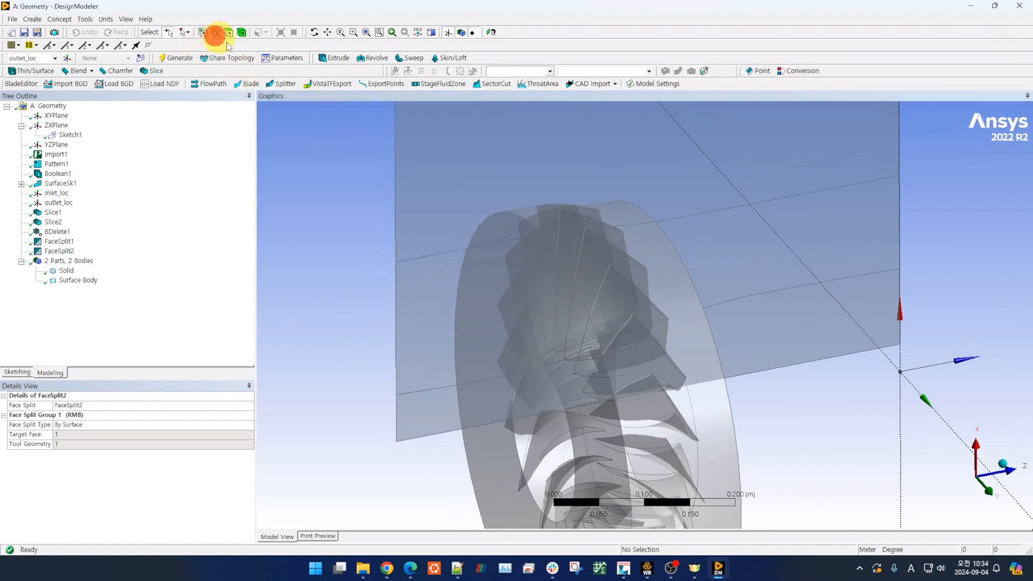
pyautogui.click(464, 250)
pyautogui.moveTo(461, 249); pyautogui.dragTo(341, 369, button='middle')
pyautogui.click(435, 372)
pyautogui.click(450, 224)
pyautogui.click(324, 280)
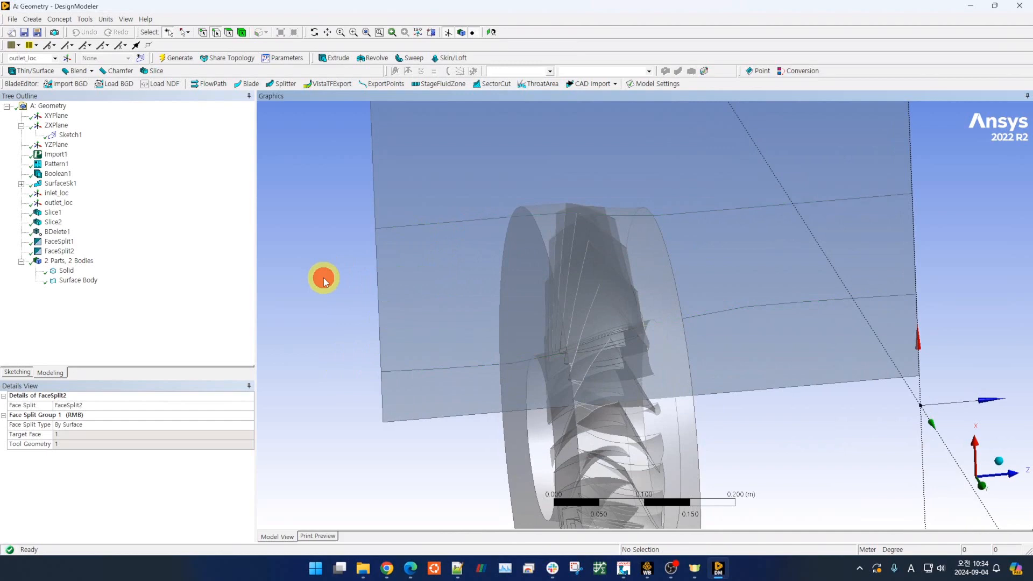
pyautogui.click(422, 224)
pyautogui.click(329, 264)
pyautogui.click(426, 226)
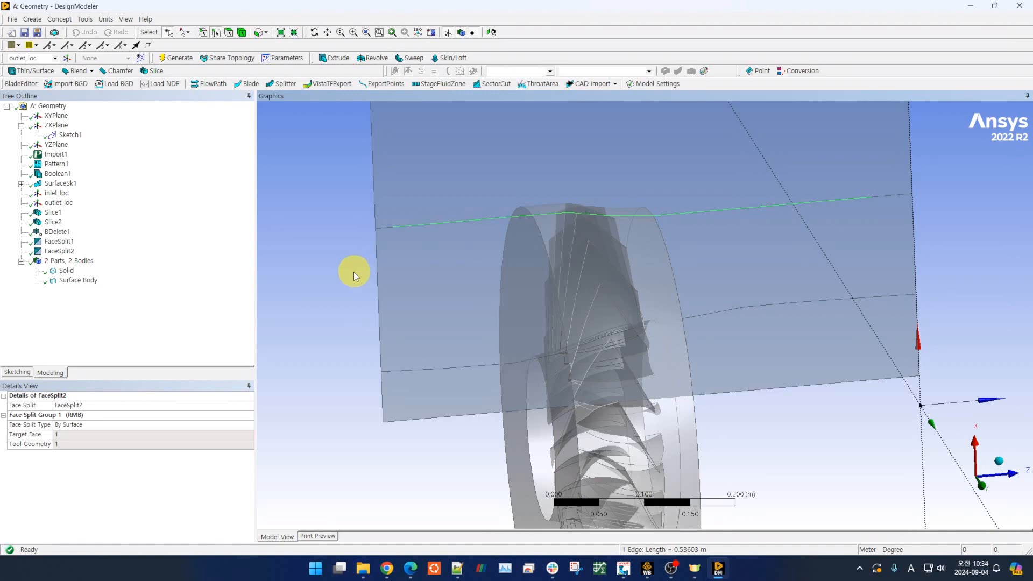
pyautogui.click(985, 485)
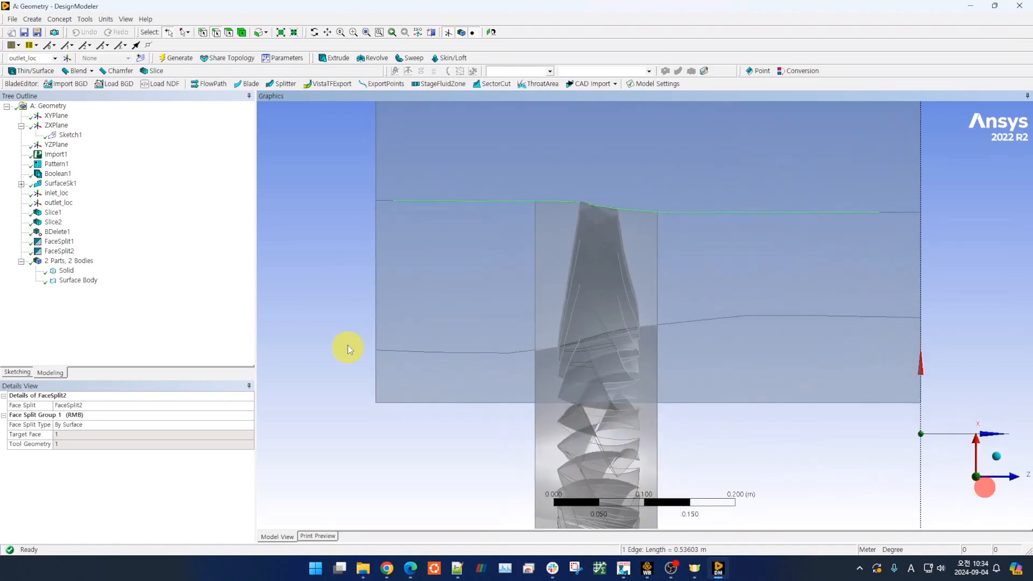
pyautogui.click(299, 306)
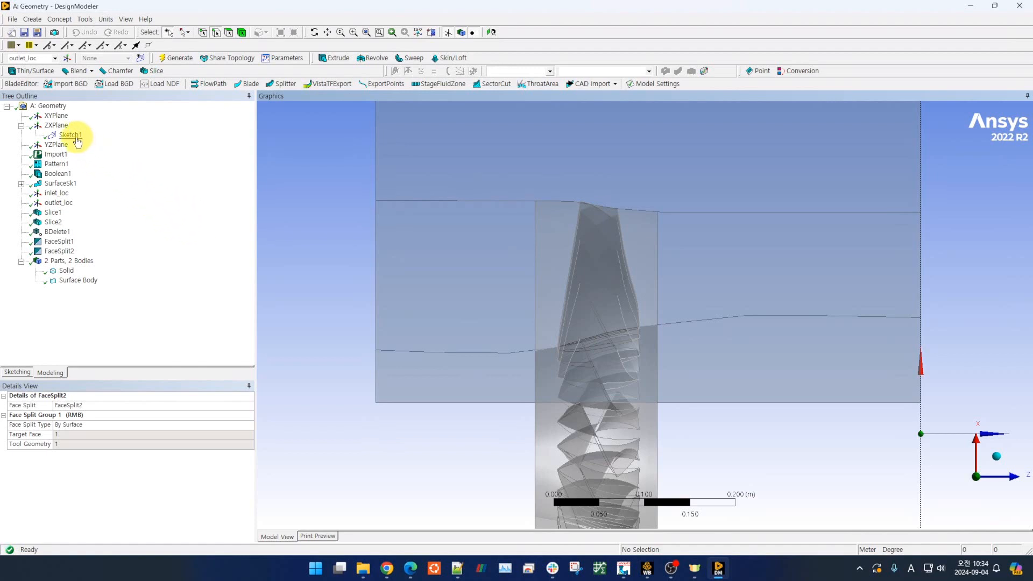
pyautogui.rightClick(427, 199)
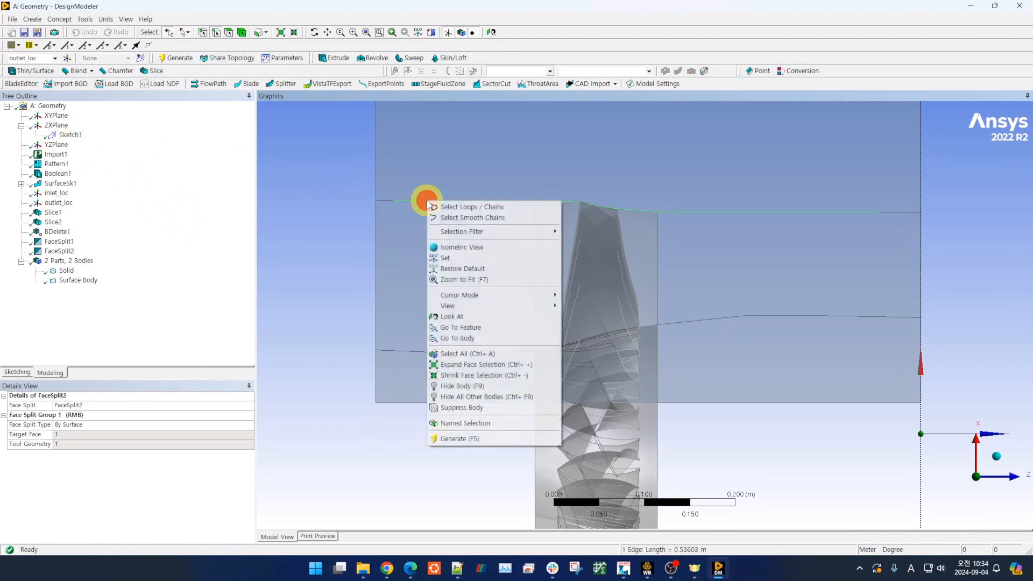
pyautogui.click(338, 247)
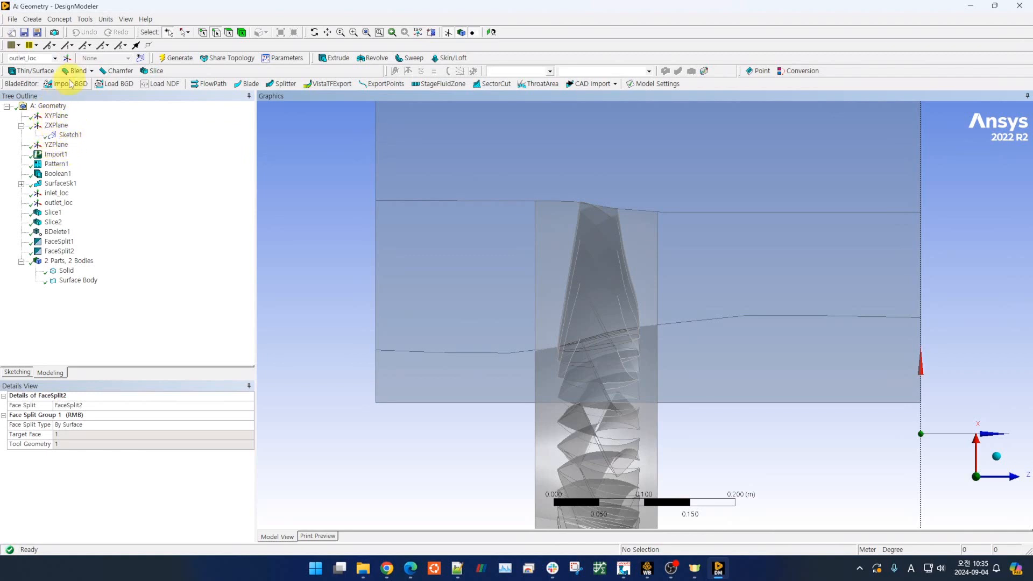
# - Create a new plane of type From Plane with ZXPlane as its base plane and generate it
pyautogui.click(69, 58)
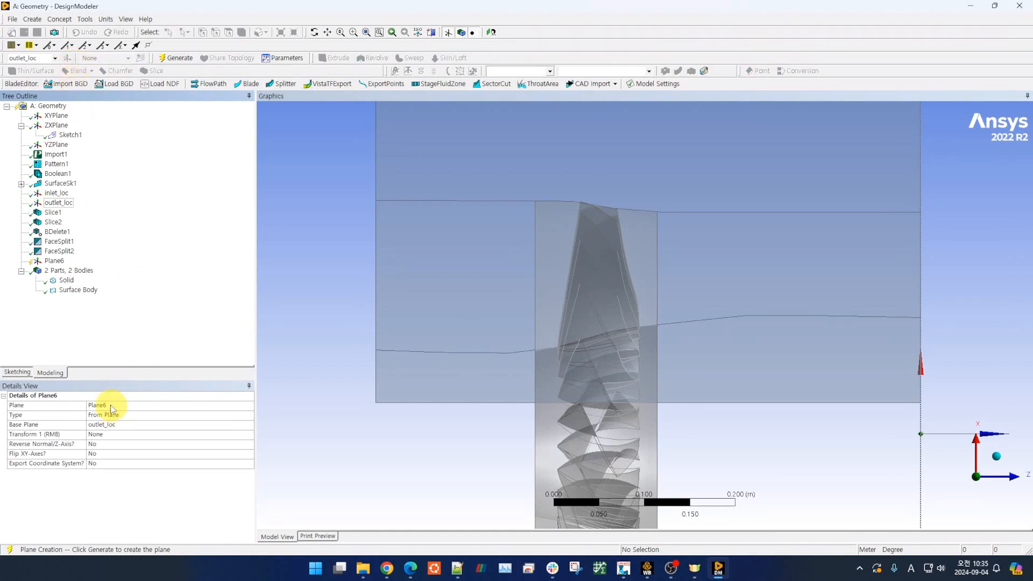
pyautogui.click(175, 425)
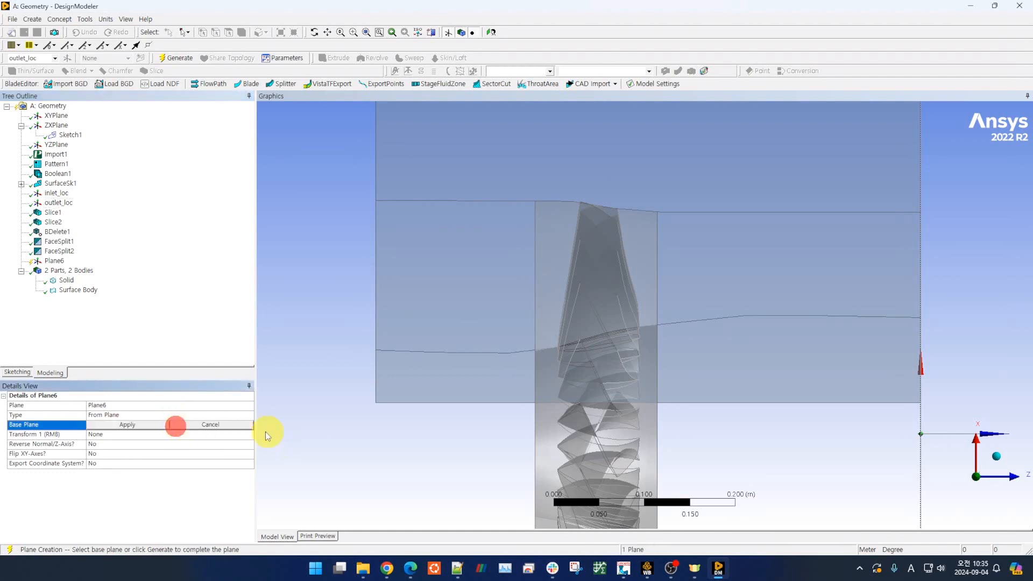
pyautogui.click(59, 126)
pyautogui.click(138, 424)
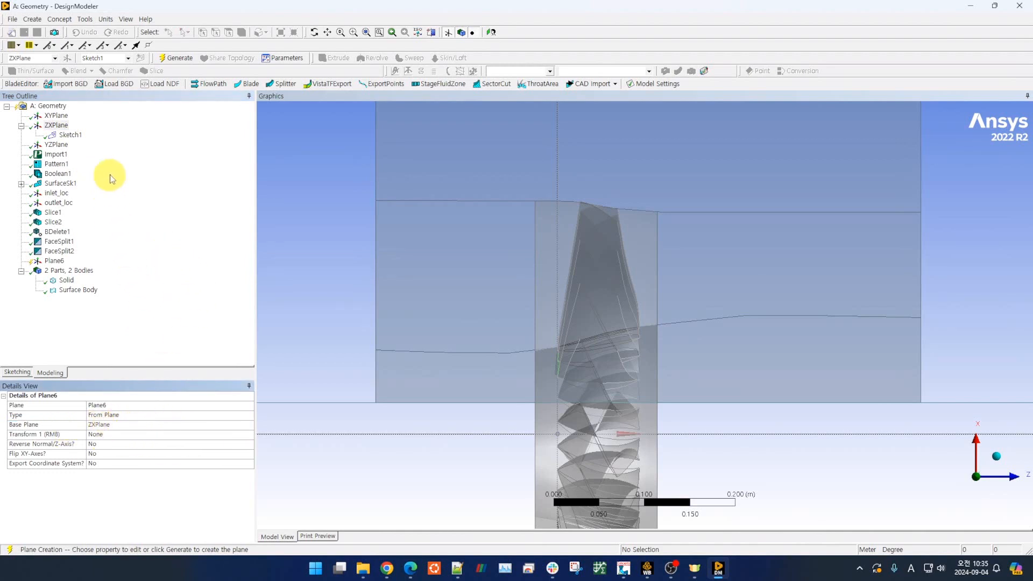
pyautogui.click(179, 59)
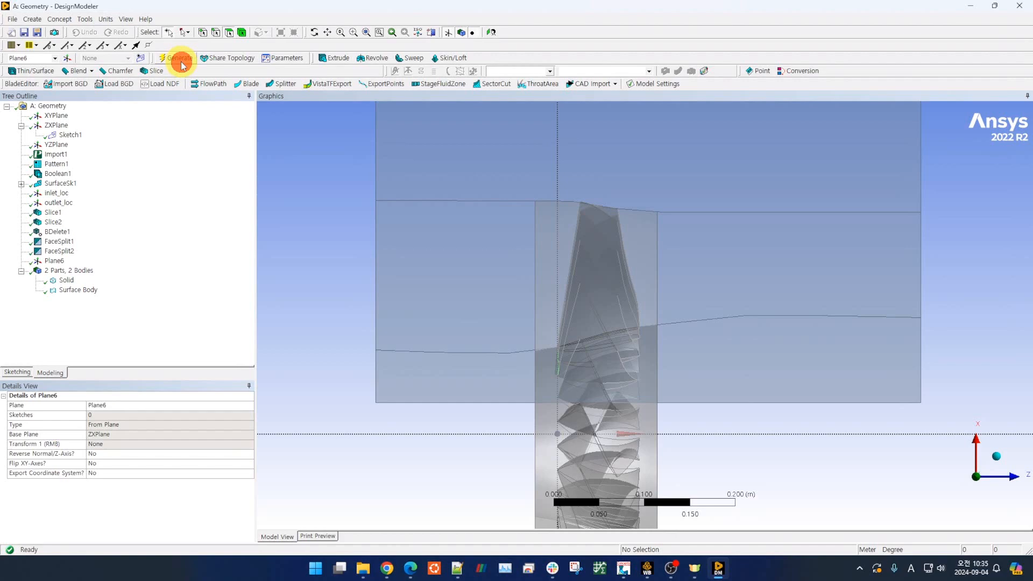
# - Rename the newly created plane as ZXPlane_dup
pyautogui.click(54, 260)
pyautogui.moveTo(330, 279); pyautogui.dragTo(249, 286, button='middle')
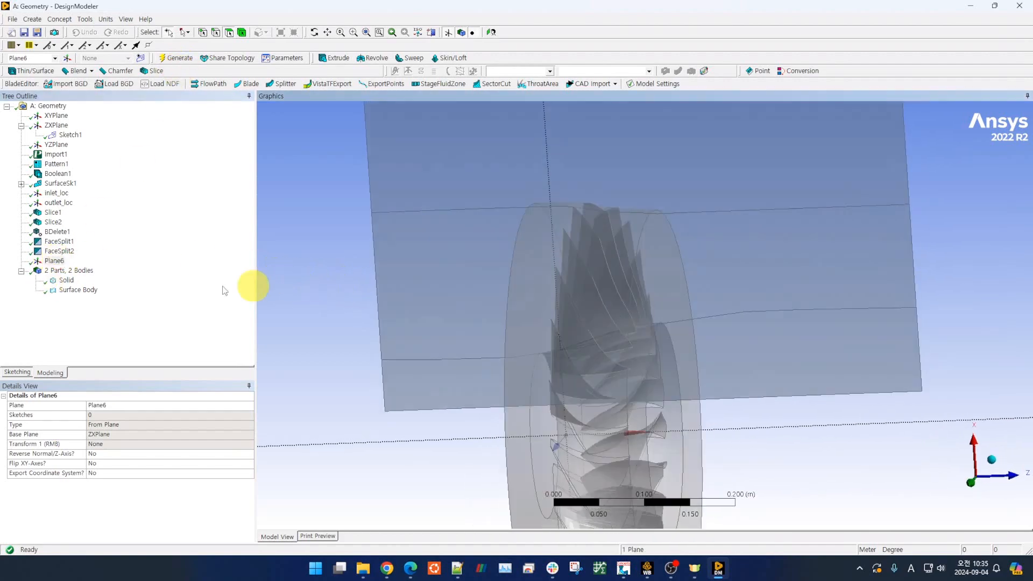
pyautogui.click(53, 261)
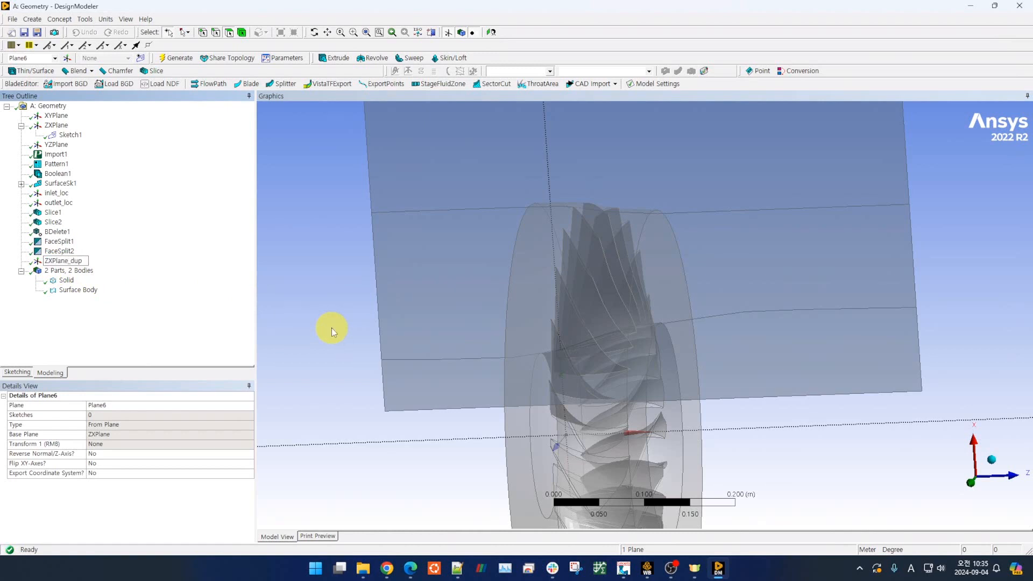
pyautogui.press('Return')
pyautogui.click(129, 320)
# - Insert a Sketch Projection on the ZXPlane_dup plane
pyautogui.scroll(1, 313, 316)
pyautogui.scroll(-1, 313, 317)
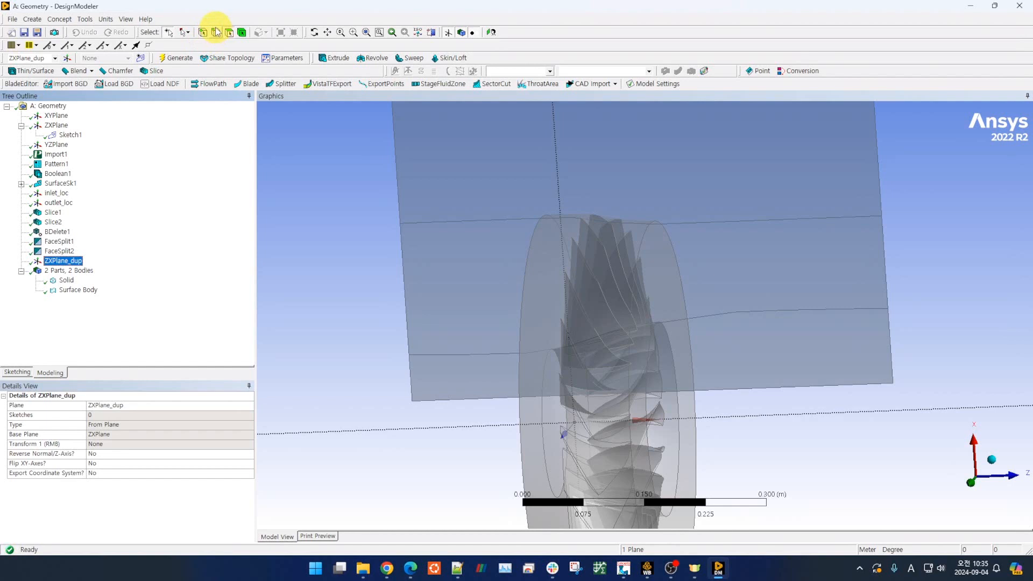
pyautogui.click(216, 33)
pyautogui.click(456, 222)
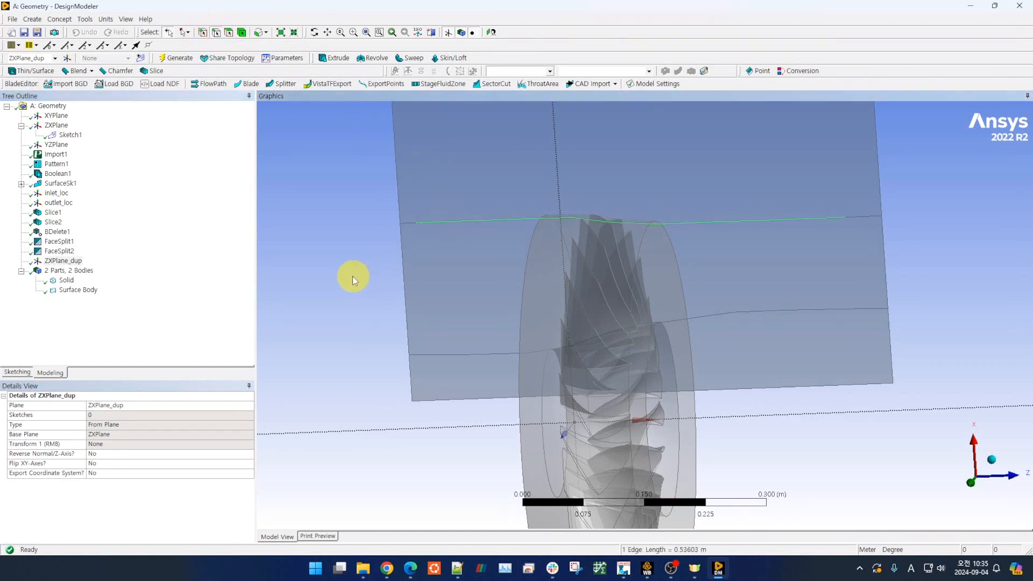
pyautogui.rightClick(62, 261)
pyautogui.moveTo(93, 280)
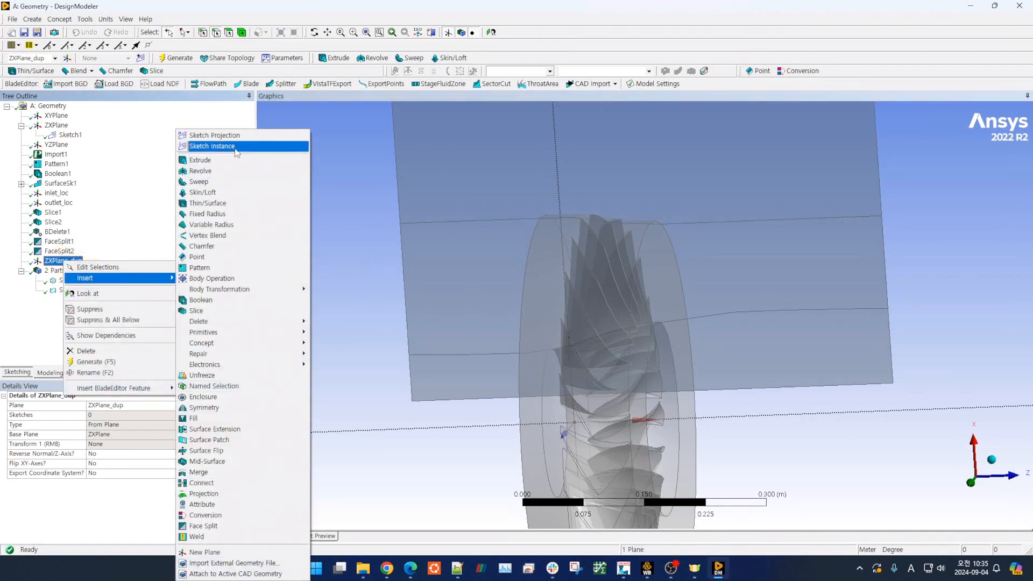
pyautogui.click(236, 137)
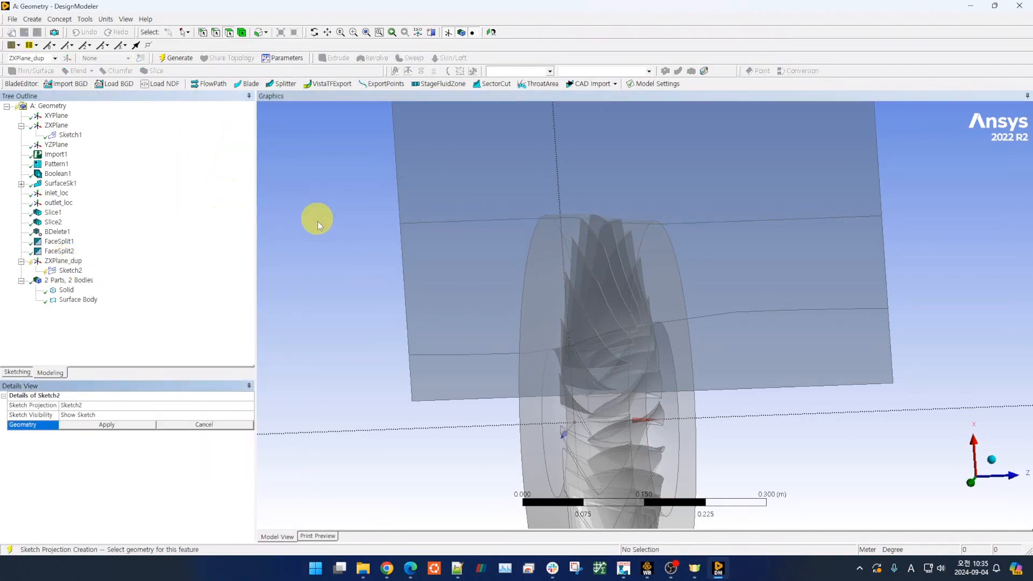
# - Use the casing split edge as the sketch projection's geometry and generate it
pyautogui.click(75, 272)
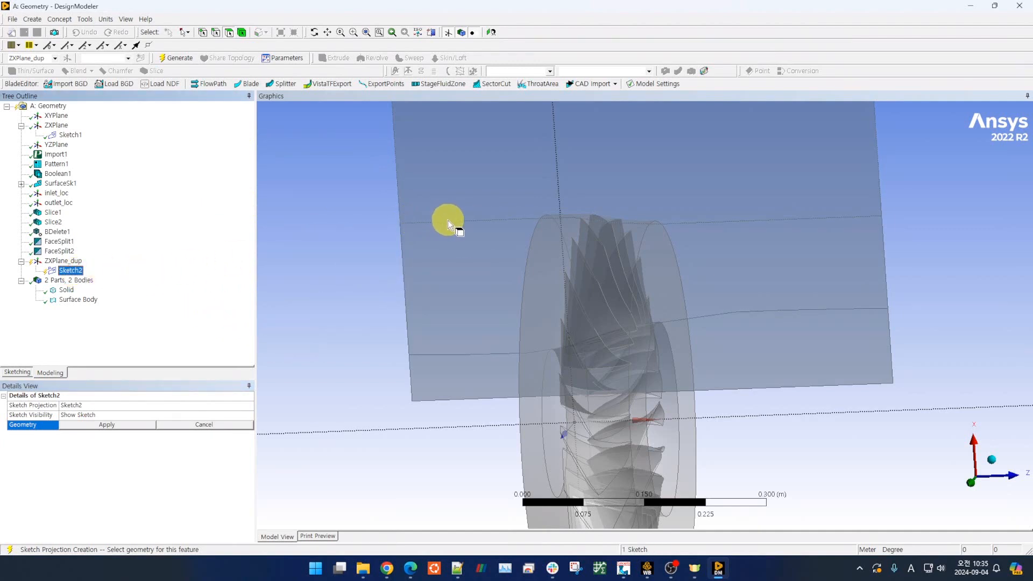
pyautogui.rightClick(74, 271)
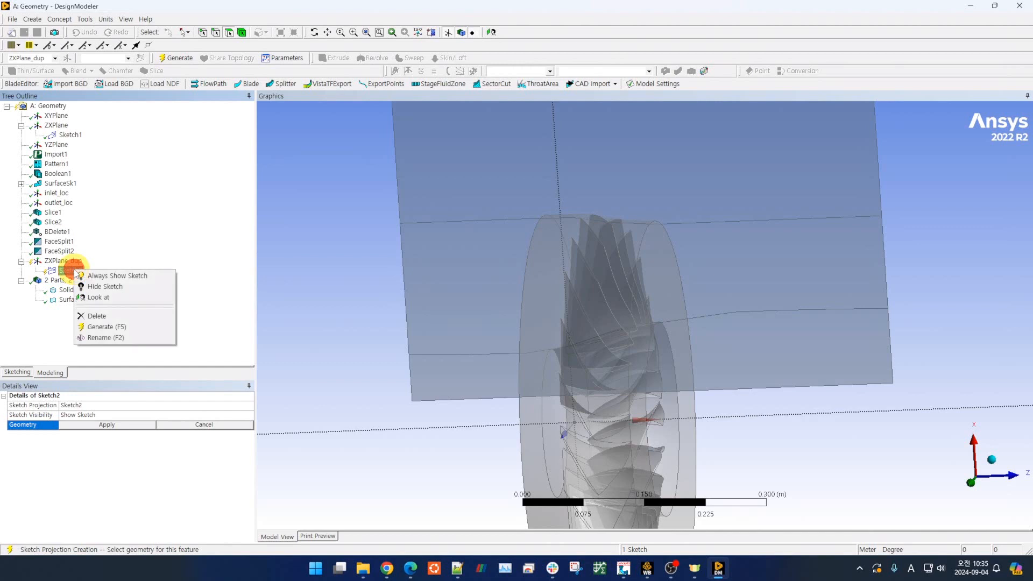
pyautogui.click(178, 269)
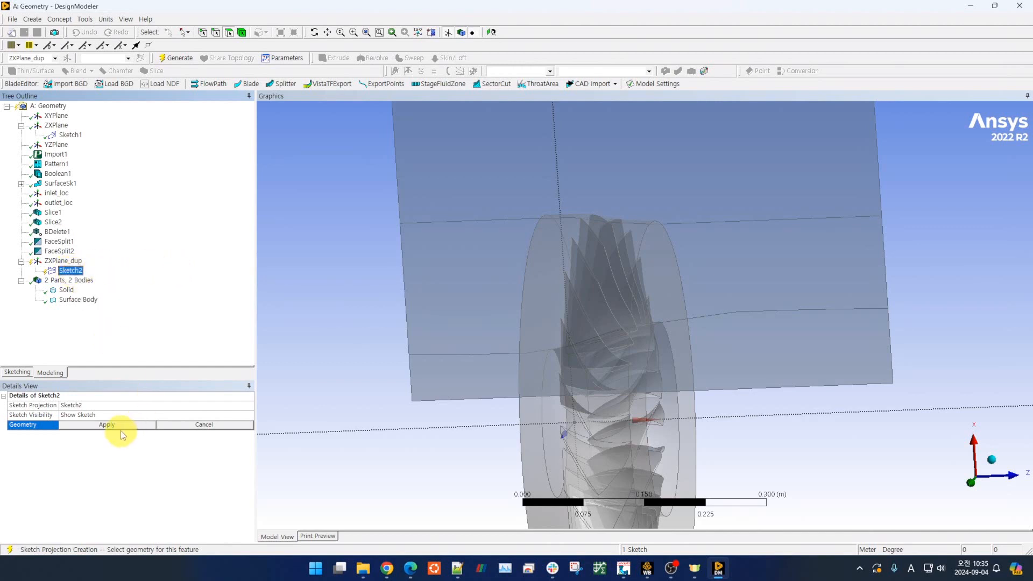
pyautogui.click(216, 33)
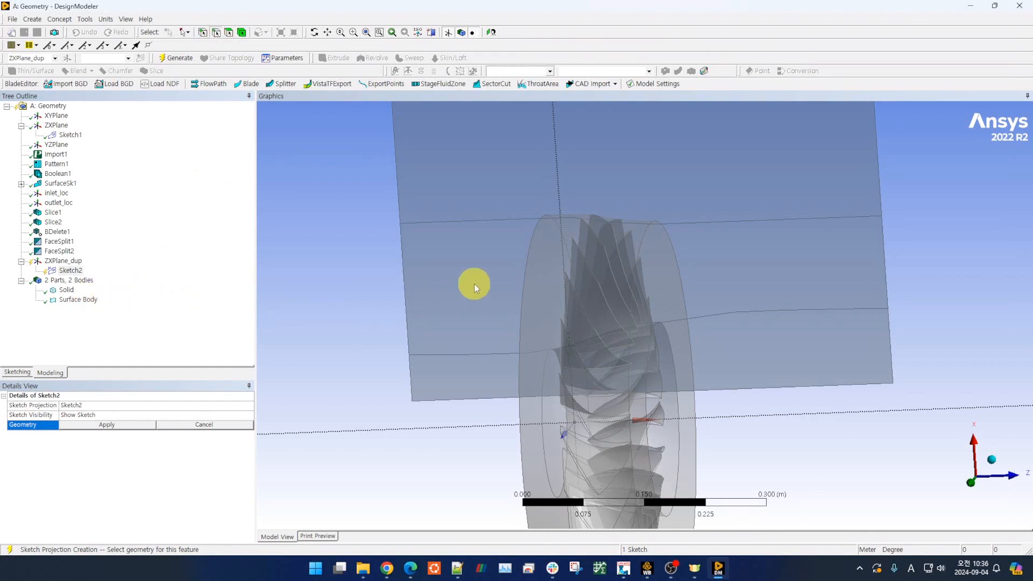
pyautogui.click(518, 219)
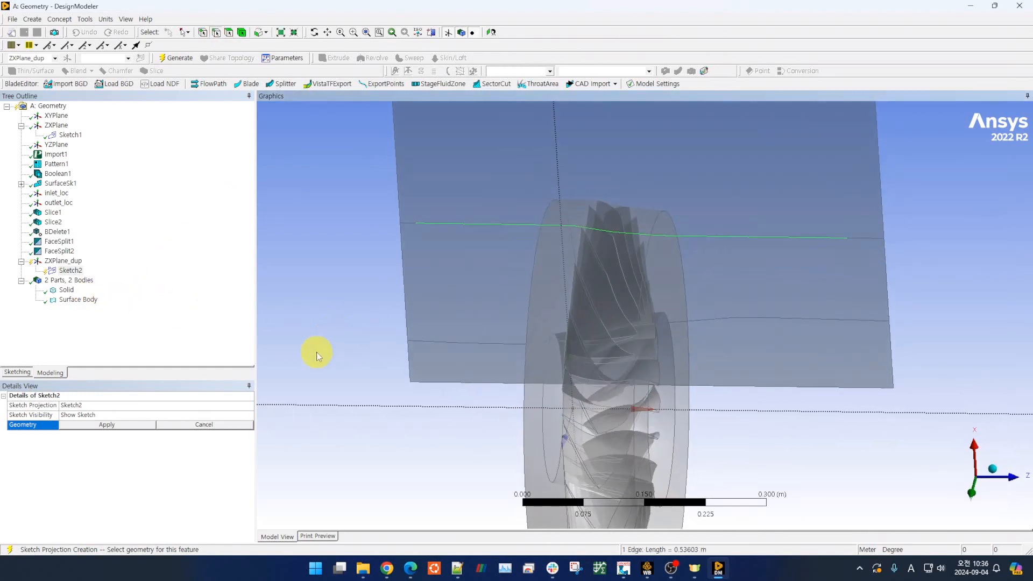
pyautogui.click(109, 424)
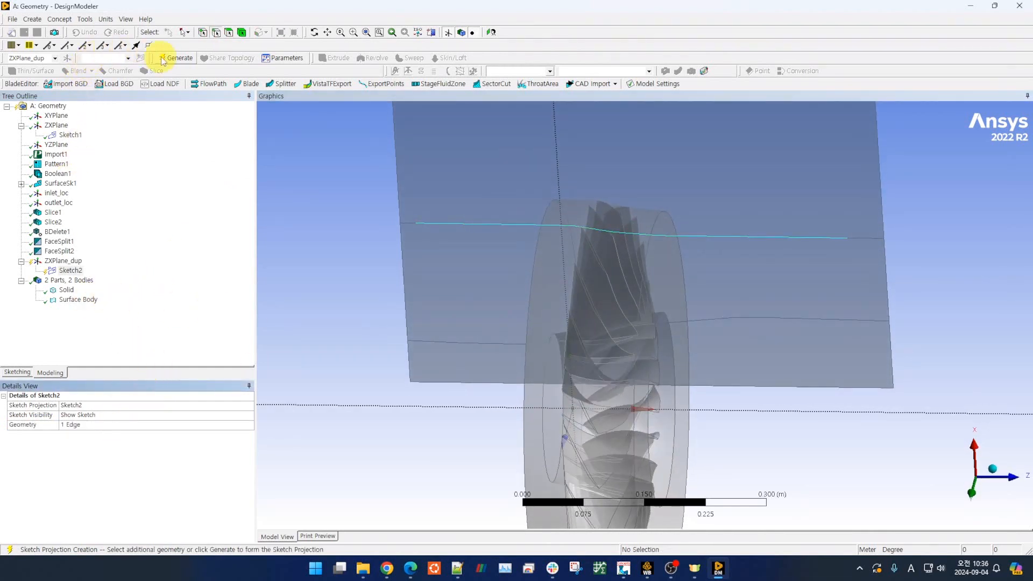
pyautogui.click(176, 60)
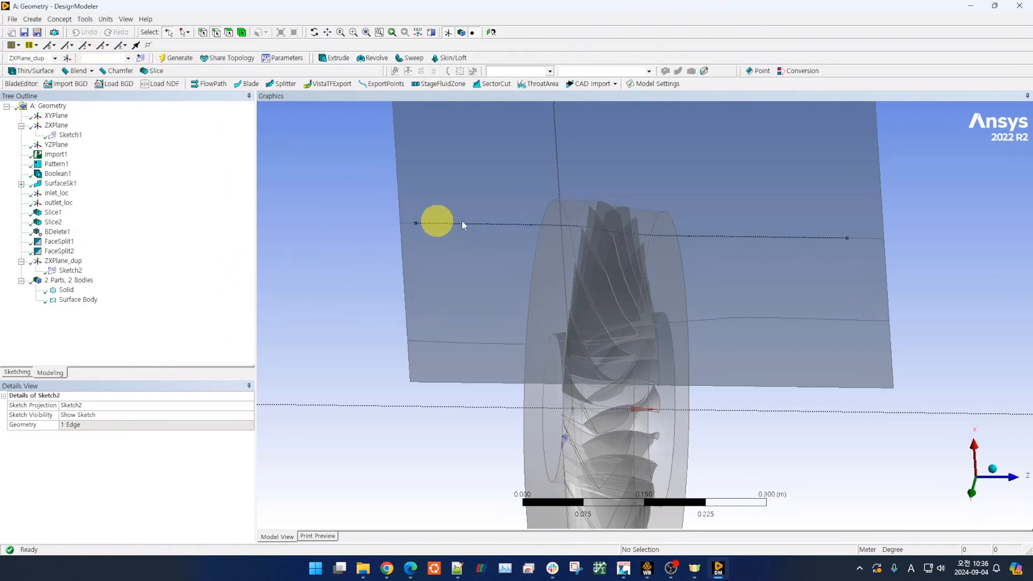
# - Insert another Sketch Projection on ZXPlane_dup, use the hub split edge as its geometry, and generate it
pyautogui.moveTo(337, 294)
pyautogui.mouseDown(button='middle')
pyautogui.moveTo(341, 327)
pyautogui.moveTo(340, 284)
pyautogui.moveTo(346, 291)
pyautogui.mouseUp(button='middle')
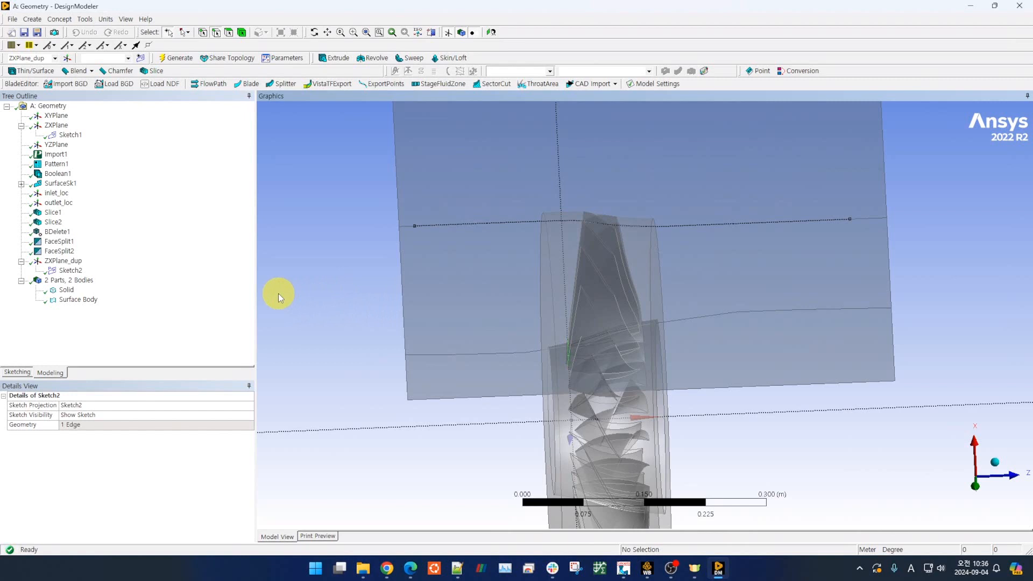
pyautogui.click(67, 261)
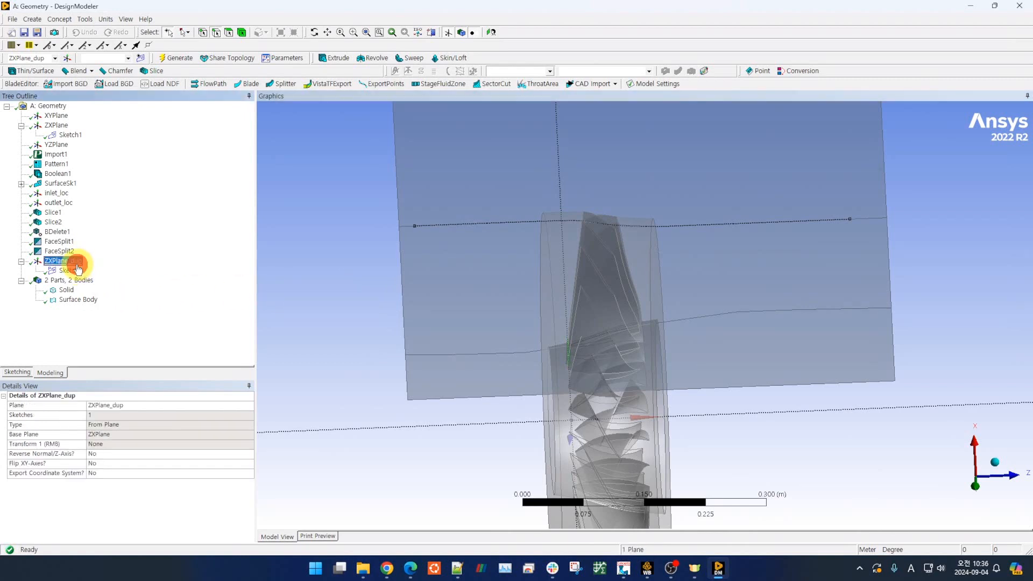
pyautogui.rightClick(78, 263)
pyautogui.moveTo(127, 282)
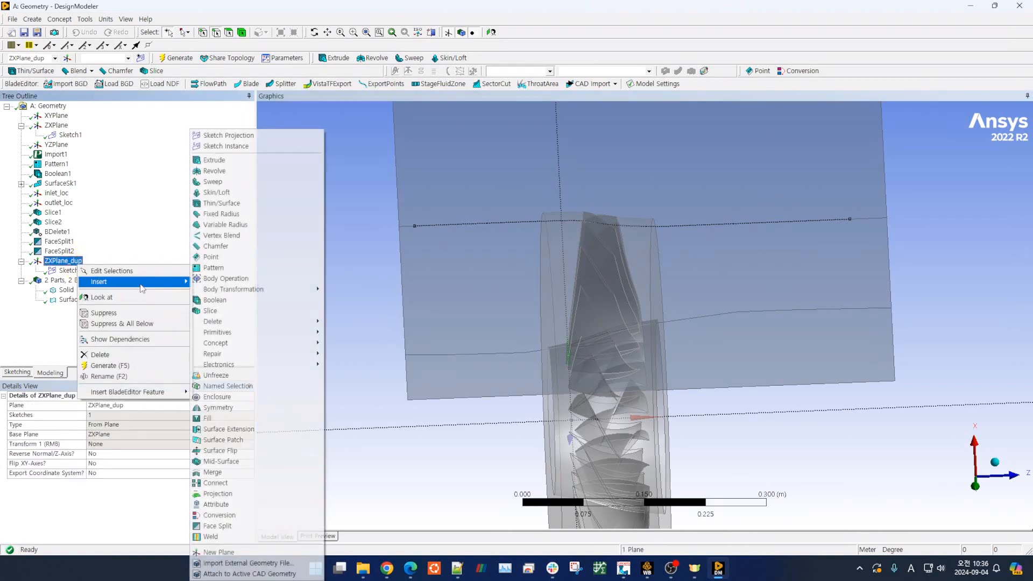
pyautogui.click(233, 136)
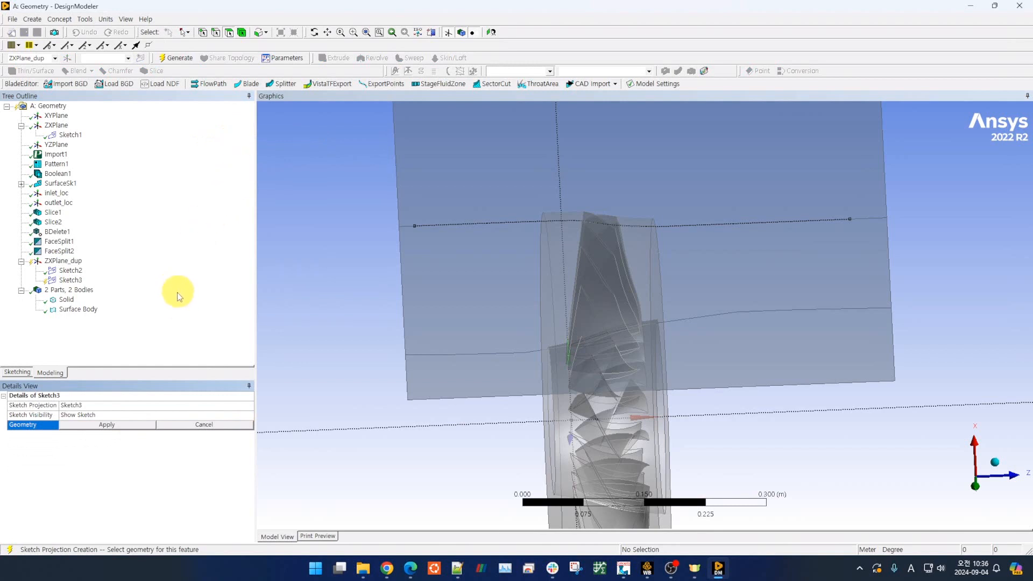
pyautogui.click(216, 33)
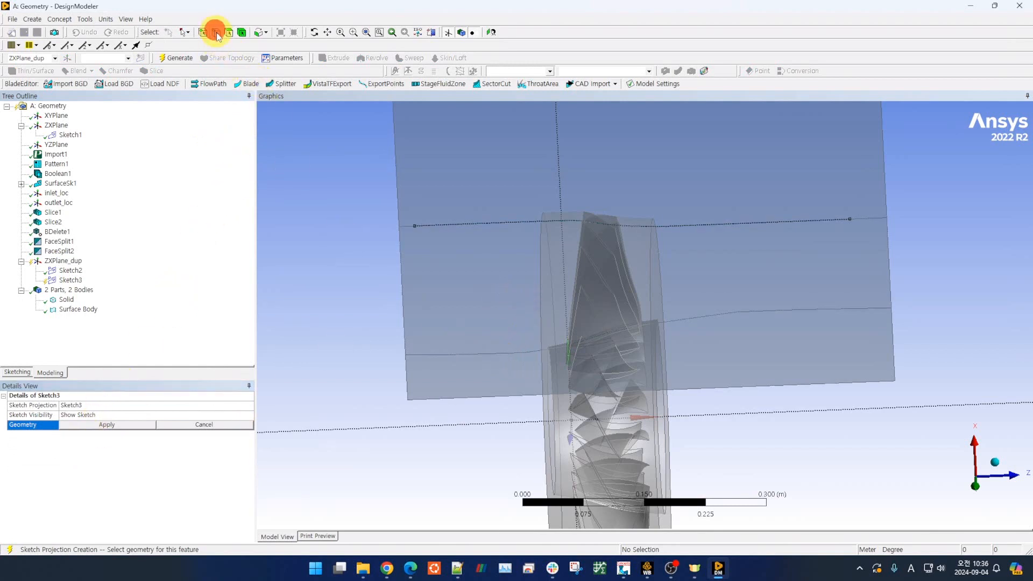
pyautogui.click(458, 354)
pyautogui.click(113, 425)
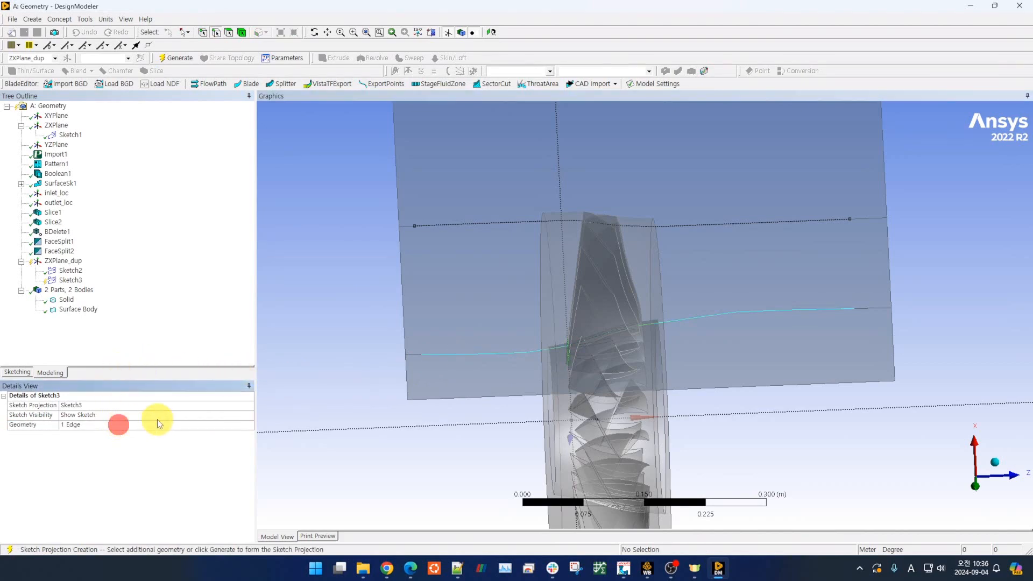
pyautogui.click(173, 60)
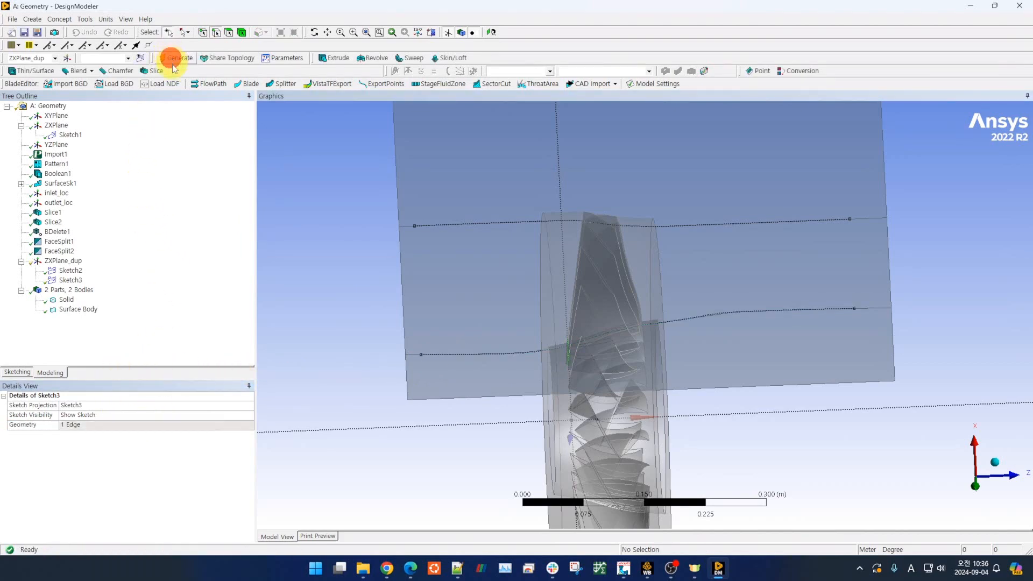
# - Rename the casing line's projection sketch as shroud_prof and the hub line's projection sketch as hub_prof
pyautogui.moveTo(382, 341)
pyautogui.mouseDown(button='middle')
pyautogui.moveTo(452, 373)
pyautogui.moveTo(376, 364)
pyautogui.moveTo(447, 353)
pyautogui.moveTo(334, 324)
pyautogui.moveTo(315, 302)
pyautogui.mouseUp(button='middle')
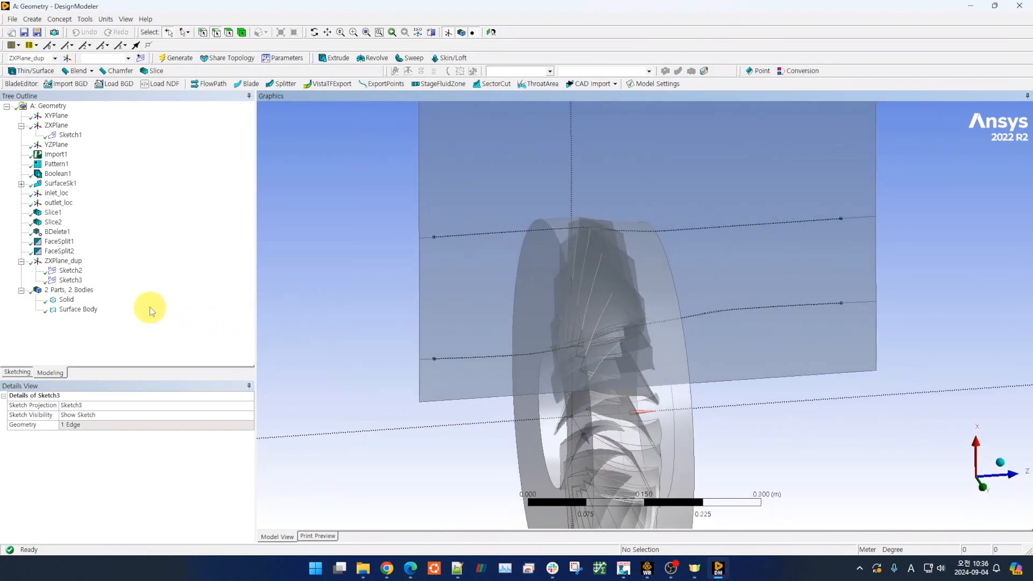
pyautogui.click(73, 271)
pyautogui.press('F2')
pyautogui.write('shroud_prof')
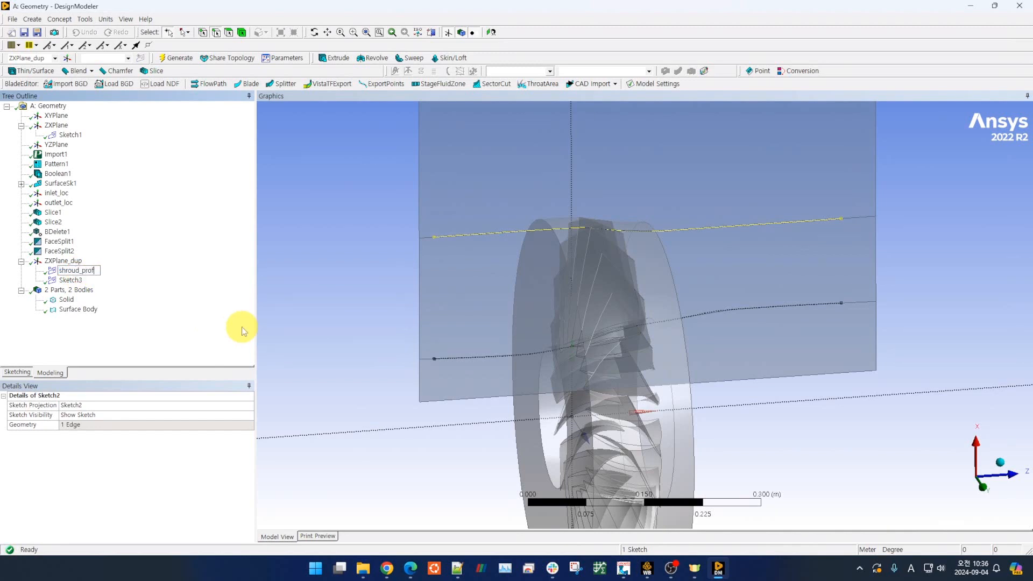
pyautogui.press('Return')
pyautogui.click(203, 279)
pyautogui.press('F2')
pyautogui.write('hub_prof')
pyautogui.press('Return')
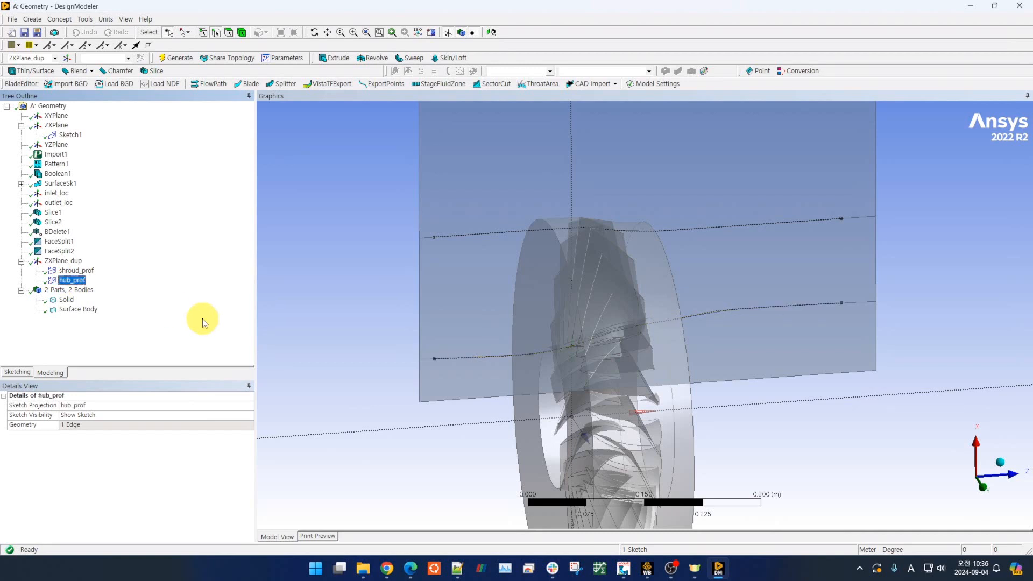
pyautogui.click(322, 269)
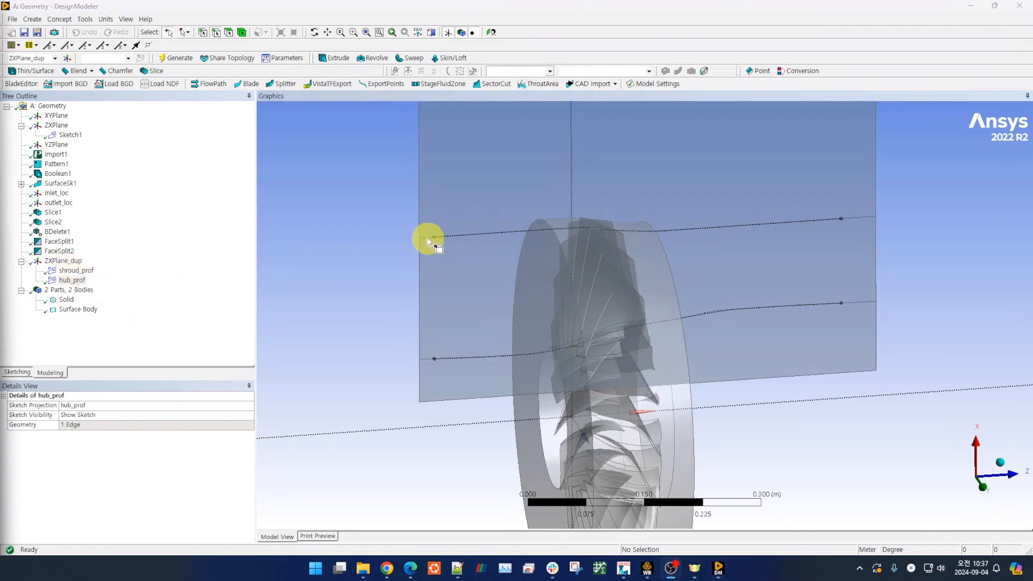
# - Edit the shroud_prof projection to add the short casing edges at the inlet and outlet ends, and regenerate it
pyautogui.scroll(3, 456, 272)
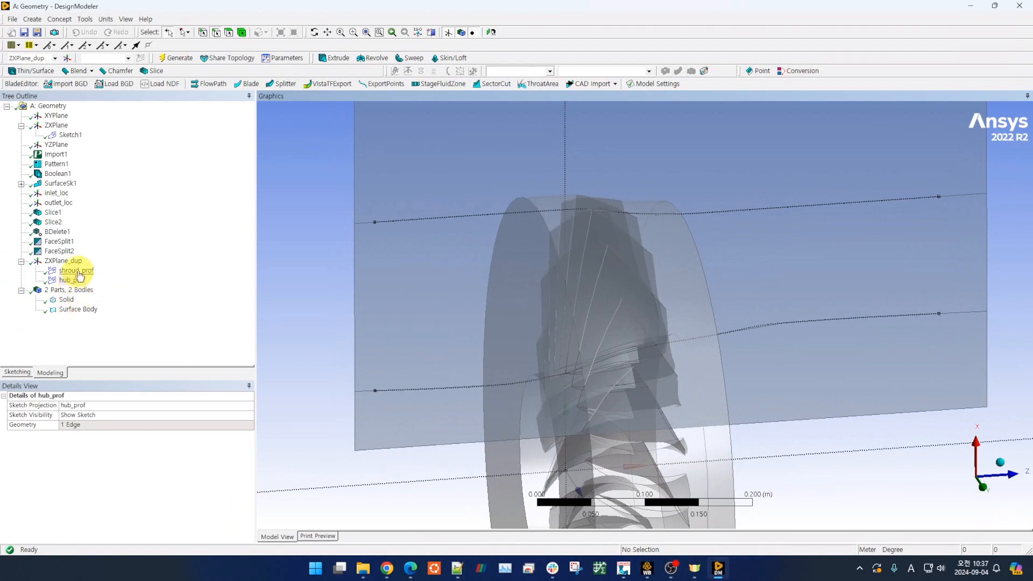
pyautogui.click(77, 272)
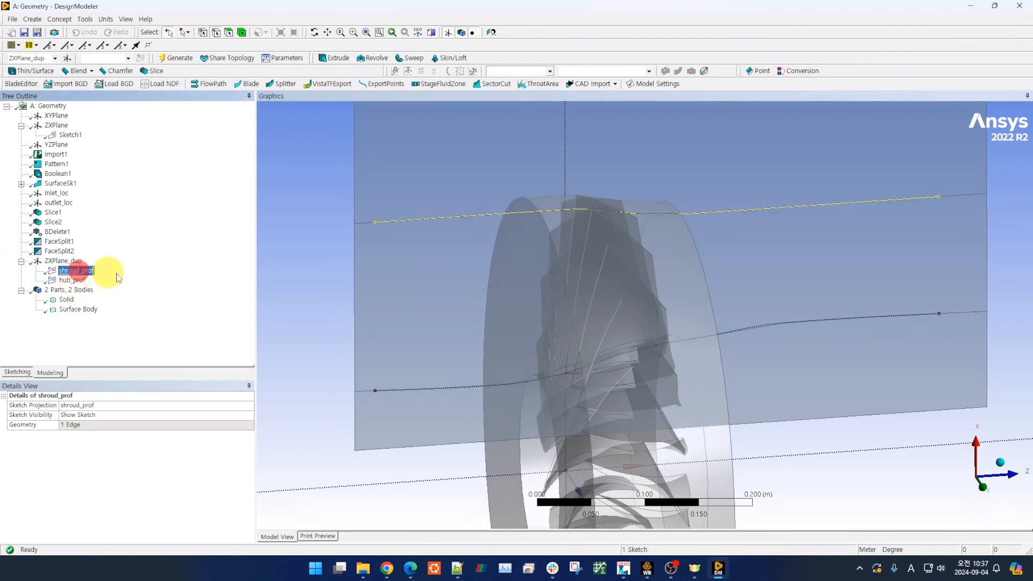
pyautogui.click(105, 424)
pyautogui.rightClick(75, 271)
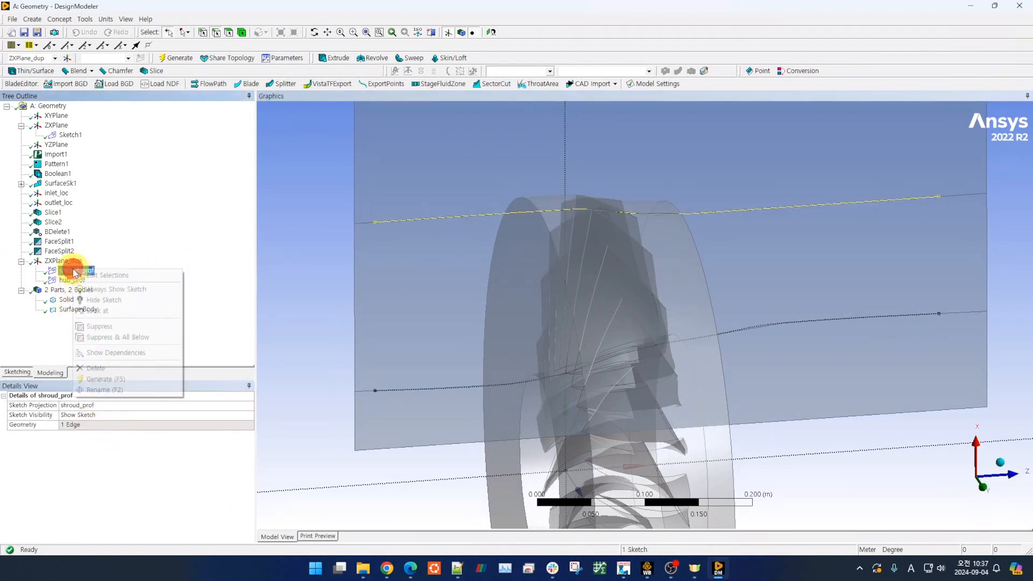
pyautogui.click(107, 275)
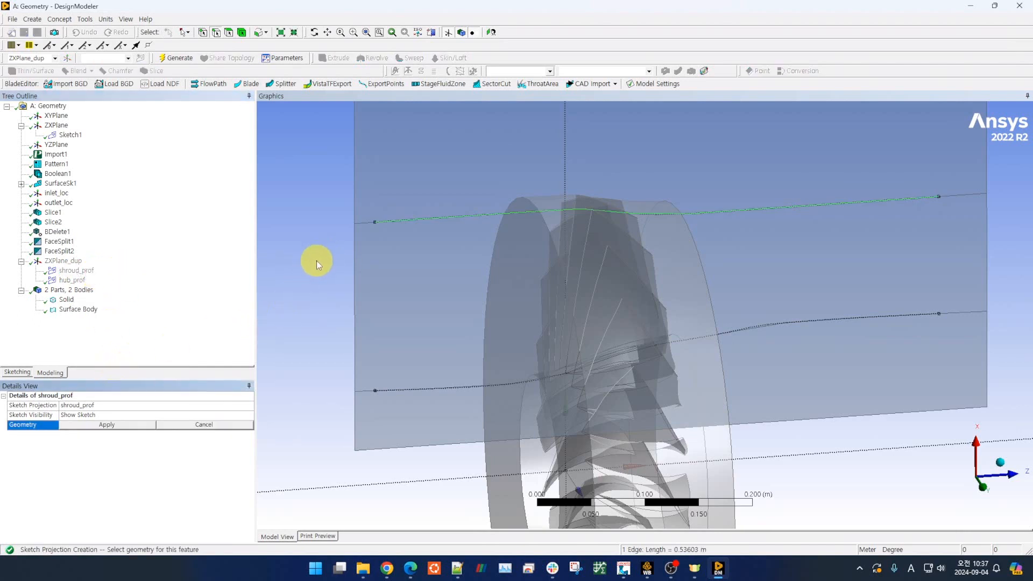
pyautogui.keyDown('ctrl'); pyautogui.click(362, 224); pyautogui.keyUp('ctrl')
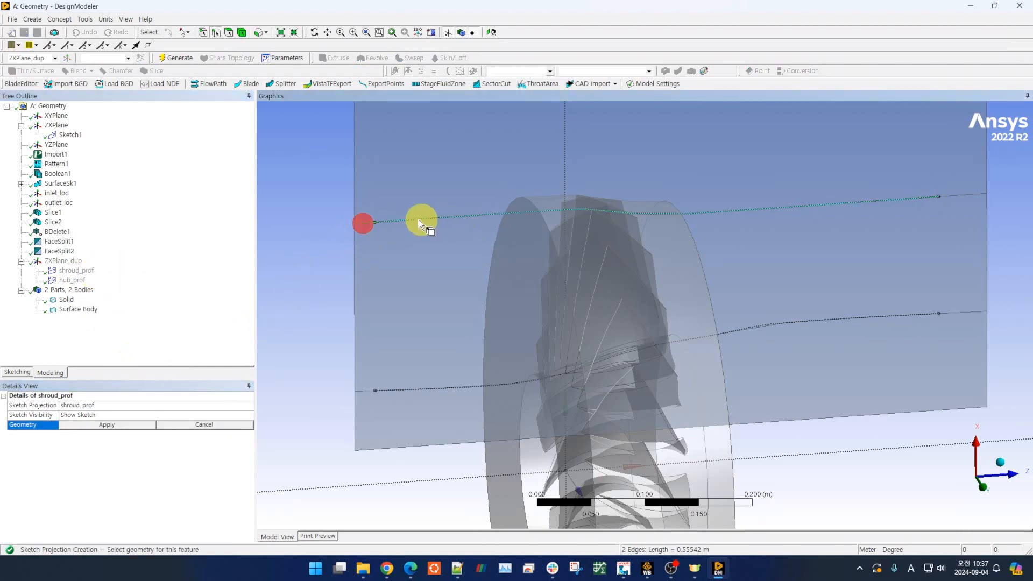
pyautogui.keyDown('ctrl'); pyautogui.click(964, 194); pyautogui.keyUp('ctrl')
pyautogui.click(98, 427)
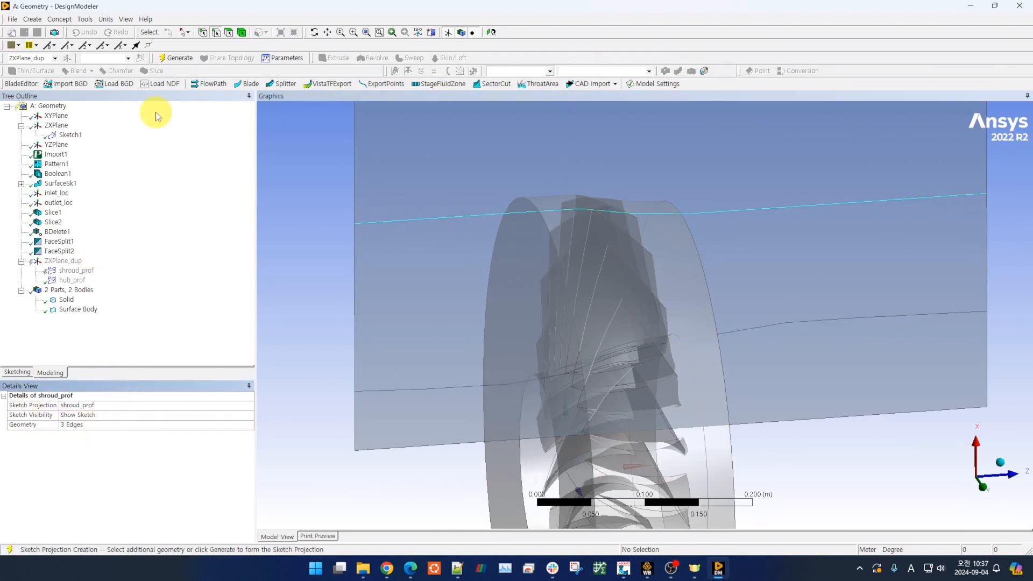
pyautogui.click(176, 58)
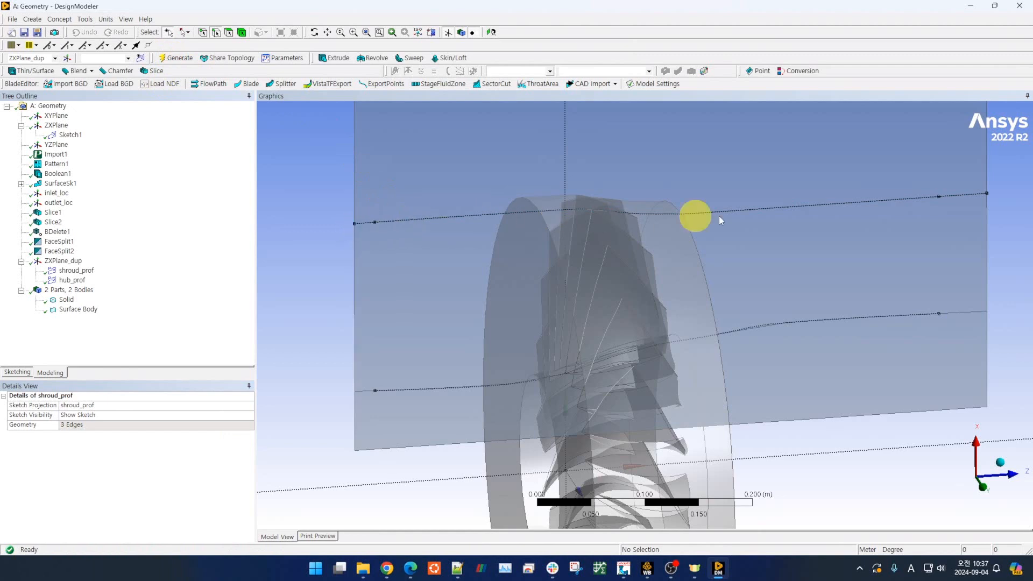
# - Edit the hub_prof projection to add the short hub edges at the inlet and outlet ends, and regenerate it
pyautogui.click(70, 280)
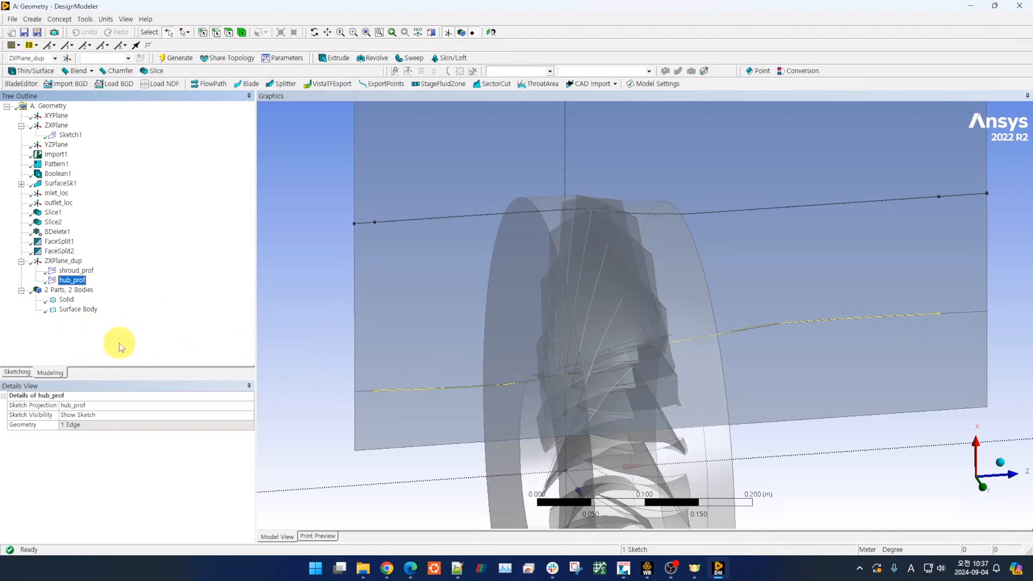
pyautogui.rightClick(72, 280)
pyautogui.click(108, 287)
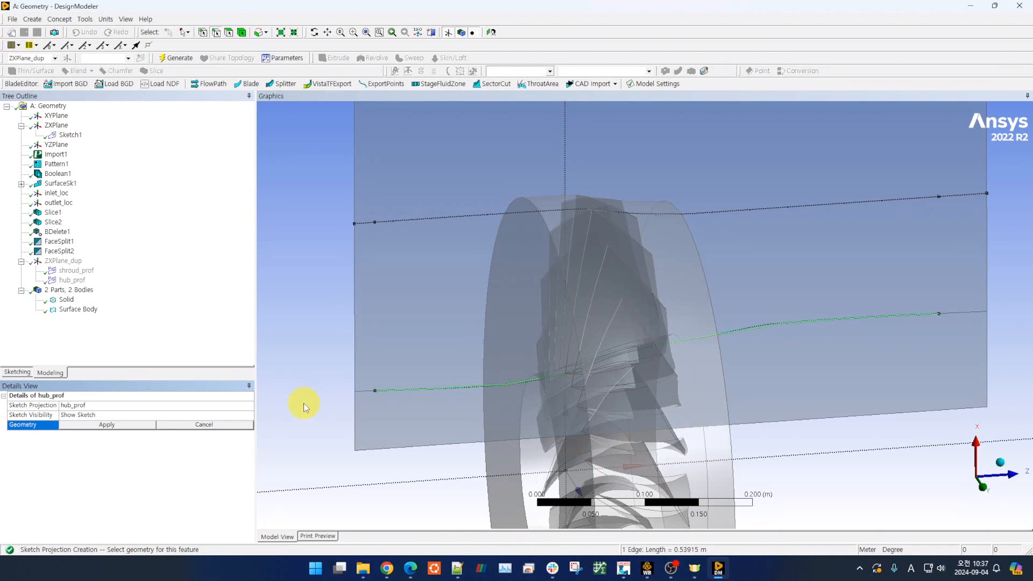
pyautogui.keyDown('ctrl'); pyautogui.click(364, 391); pyautogui.keyUp('ctrl')
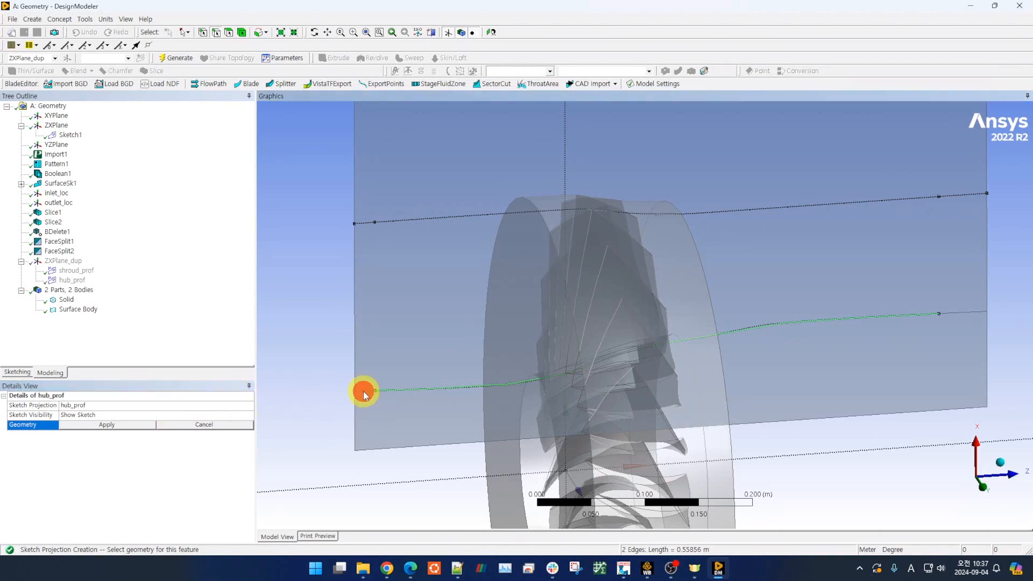
pyautogui.keyDown('ctrl'); pyautogui.click(957, 312); pyautogui.keyUp('ctrl')
pyautogui.click(100, 425)
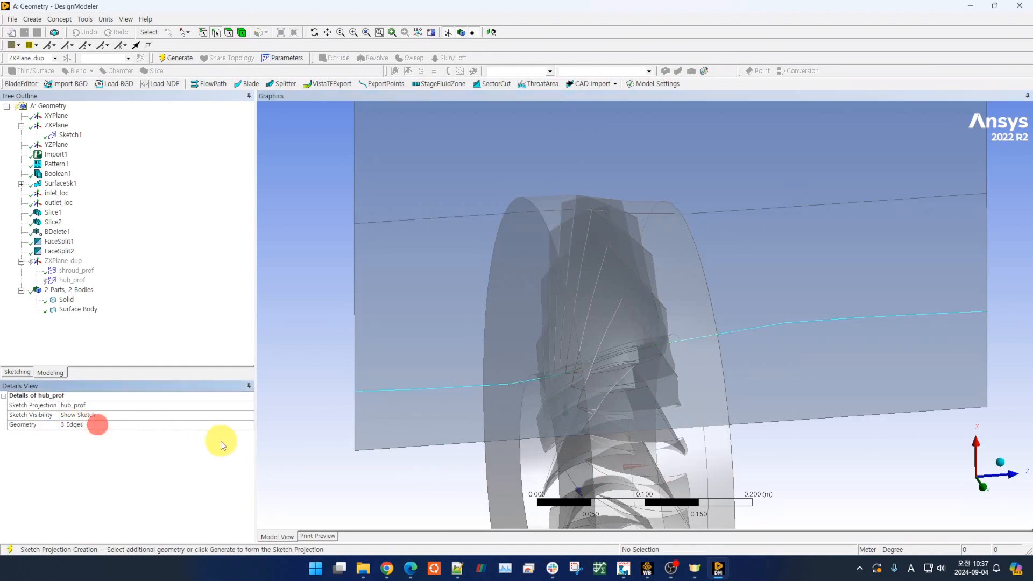
pyautogui.click(180, 58)
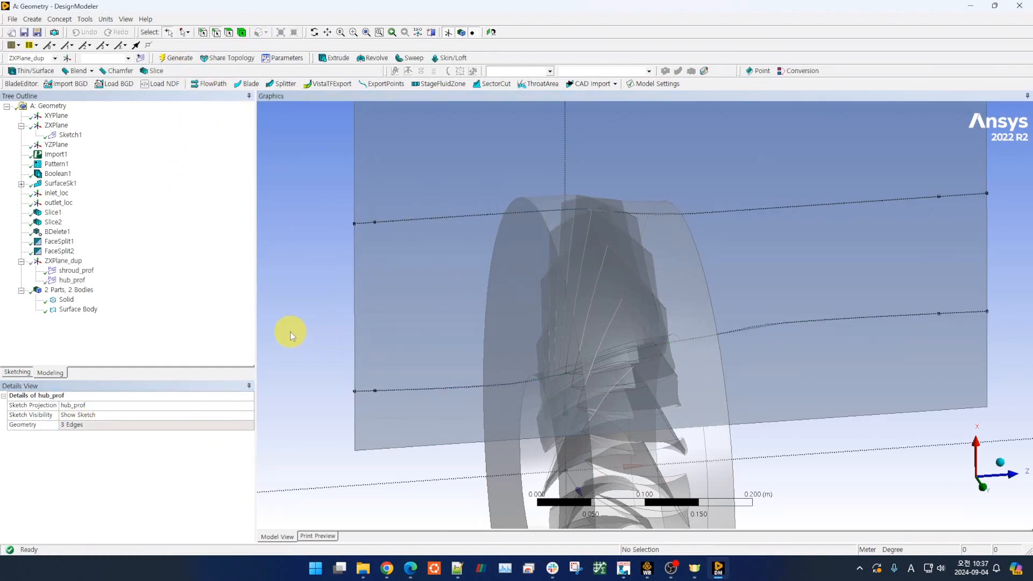
# - Insert a Sketch Projection on ZXPlane_dup using the surface's inlet edge between hub and shroud, and generate it
pyautogui.click(59, 261)
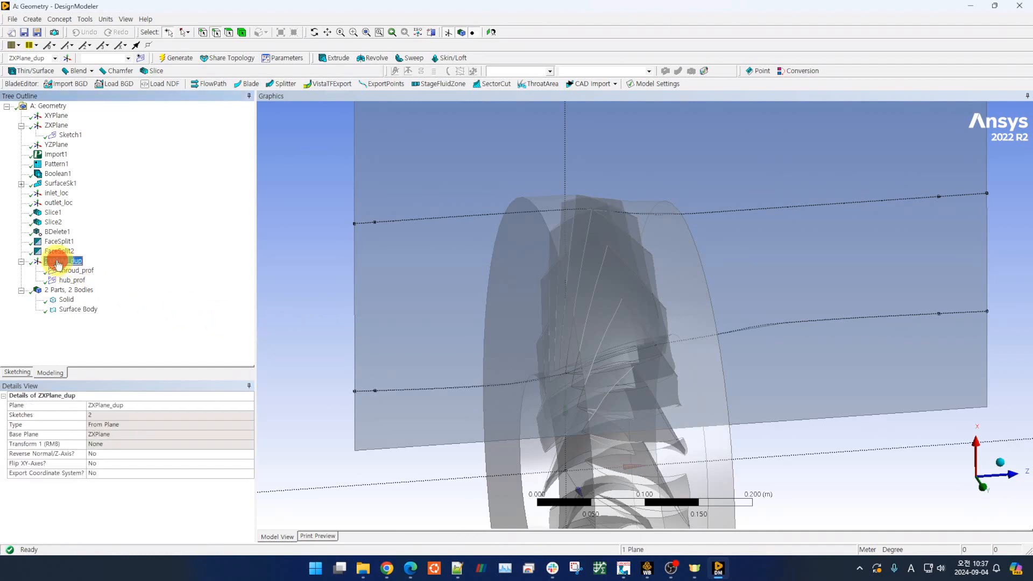
pyautogui.rightClick(59, 264)
pyautogui.click(341, 266)
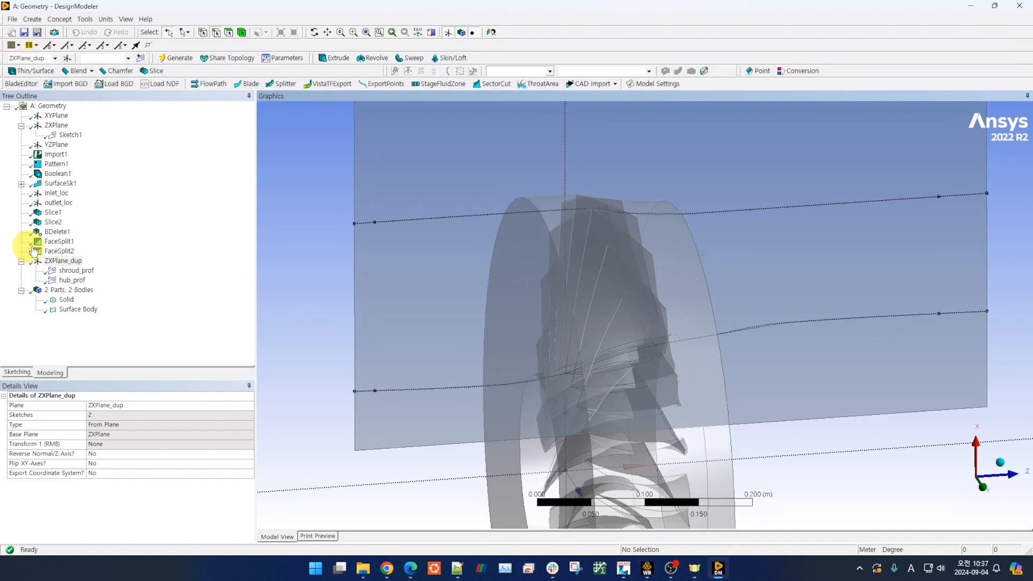
pyautogui.rightClick(77, 265)
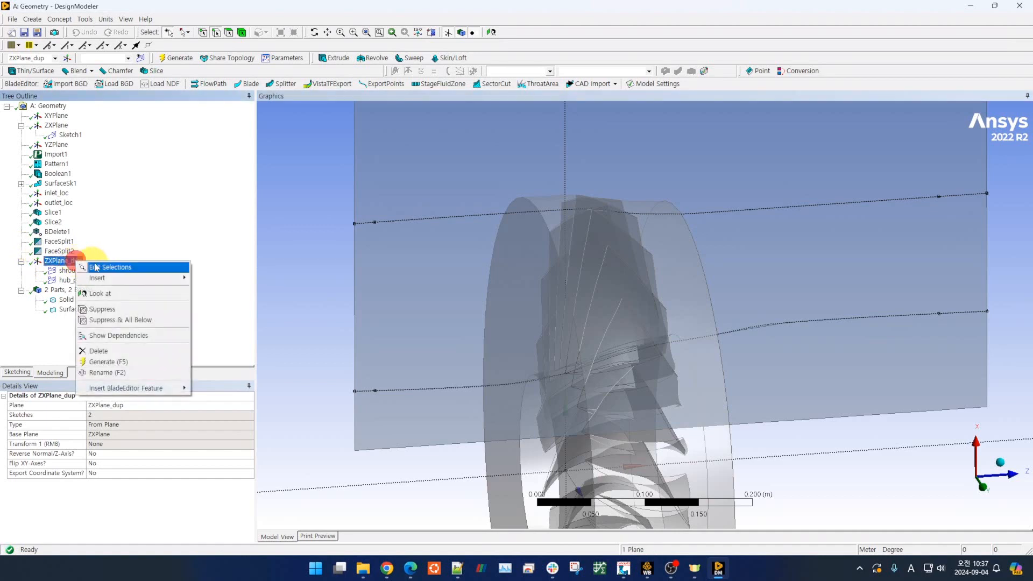
pyautogui.moveTo(134, 277)
pyautogui.click(235, 135)
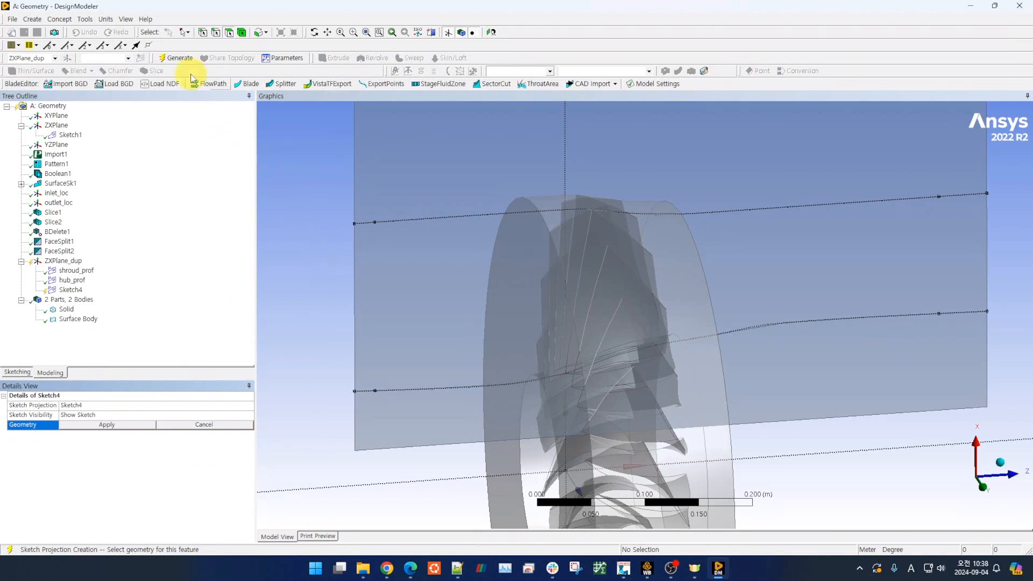
pyautogui.click(211, 34)
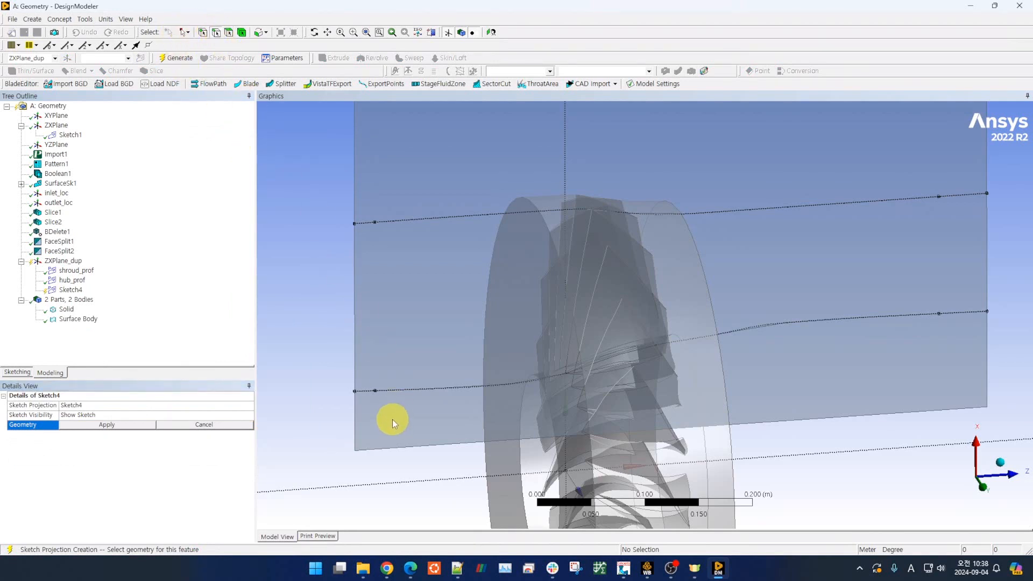
pyautogui.click(355, 339)
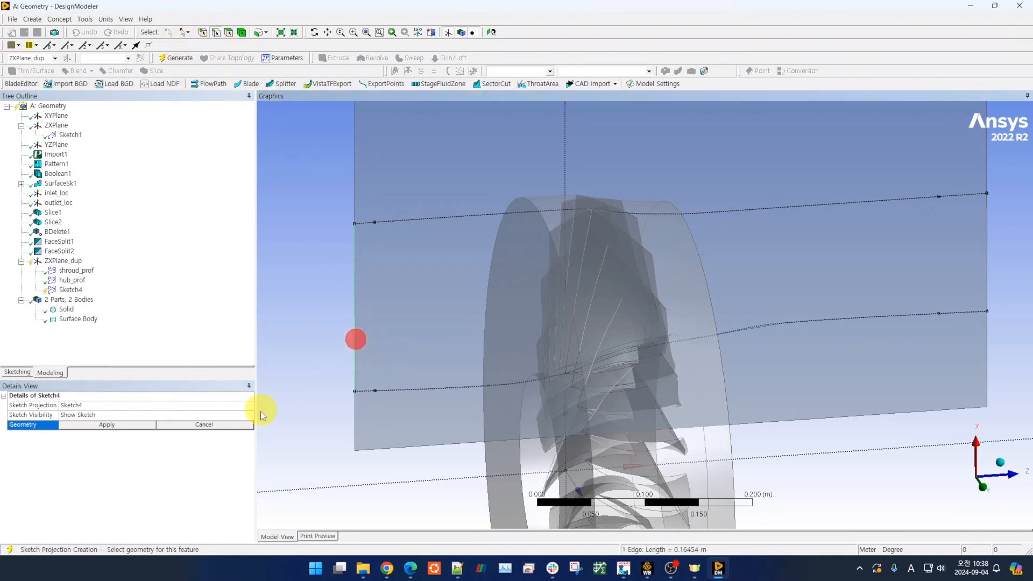
pyautogui.click(127, 422)
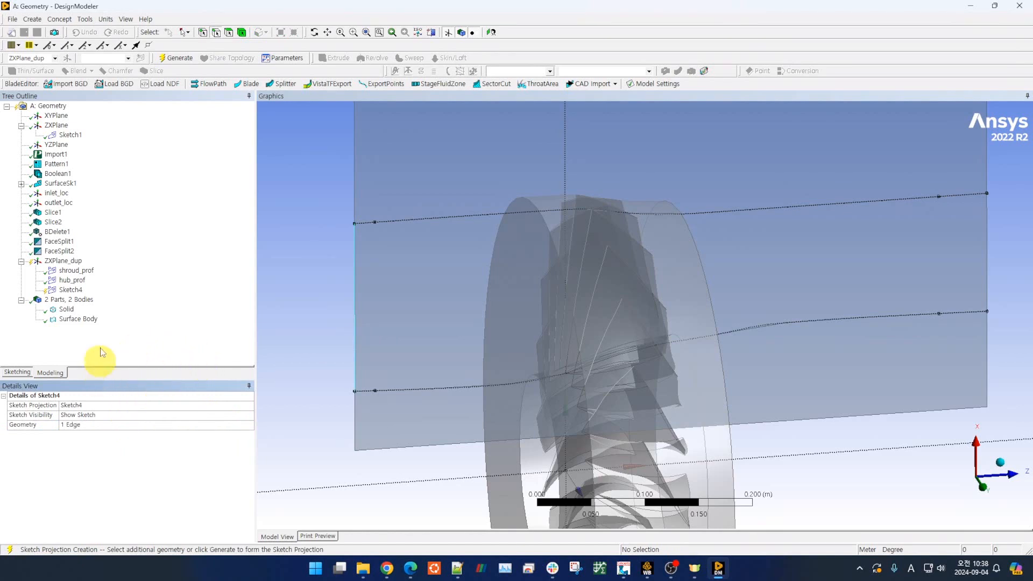
pyautogui.click(179, 58)
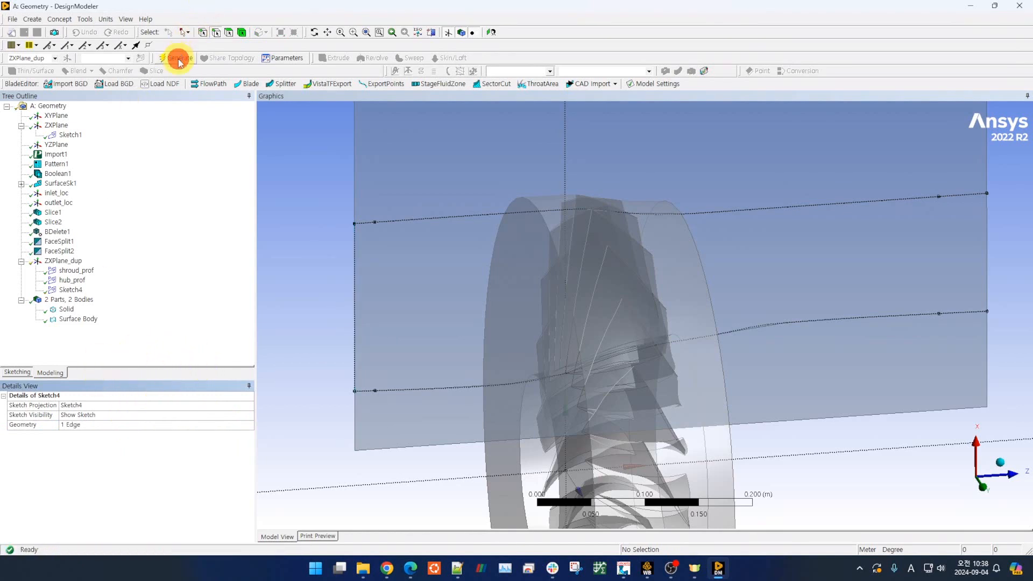
# - Rename the inlet edge's projection sketch as inlet_prof
pyautogui.click(70, 289)
pyautogui.write('inlet_prof')
pyautogui.press('Return')
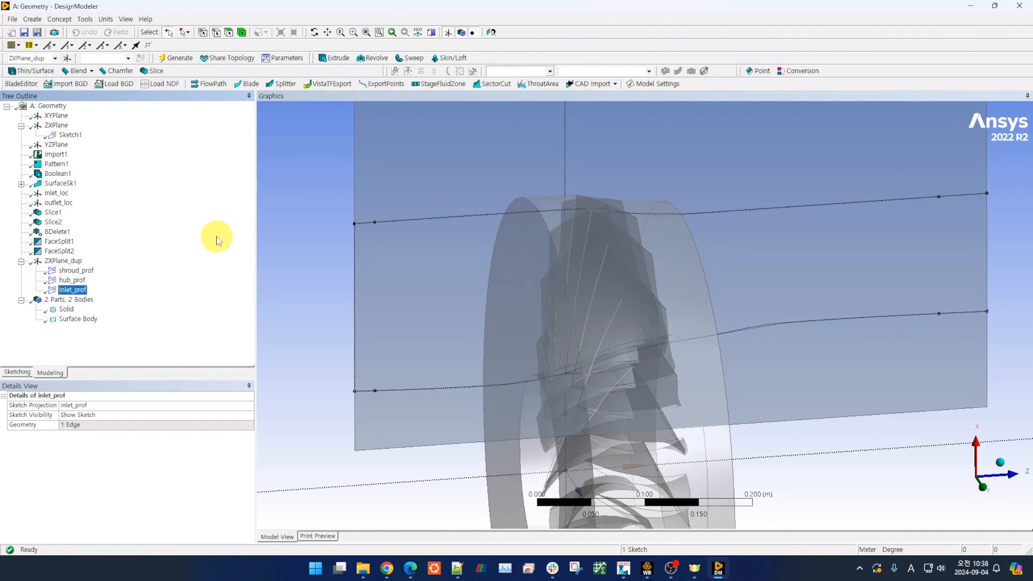
# - Insert a Sketch Projection on ZXPlane_dup using the surface's outlet edge between hub and shroud, and generate it
pyautogui.rightClick(64, 261)
pyautogui.moveTo(124, 282)
pyautogui.click(211, 136)
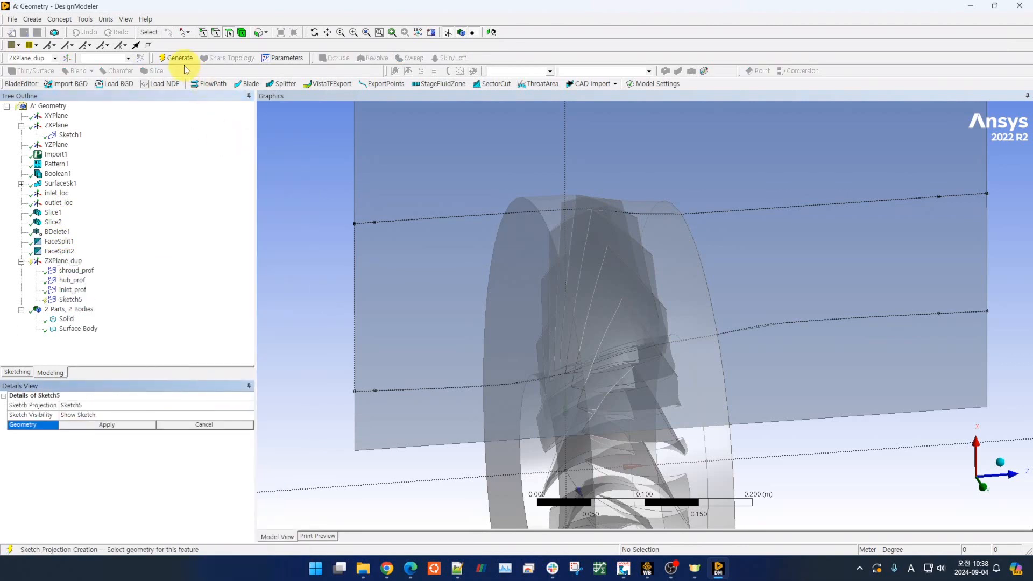
pyautogui.click(215, 32)
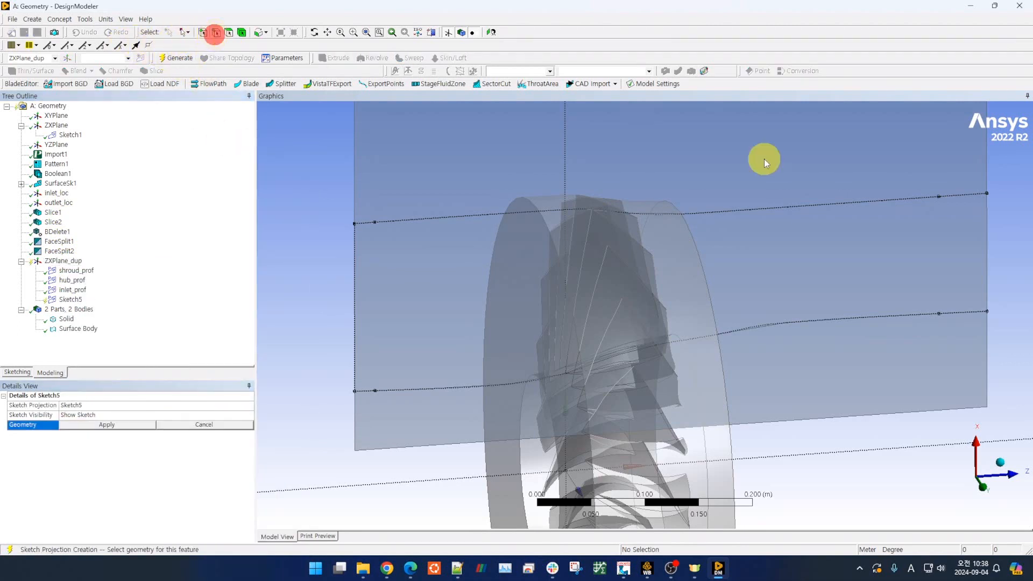
pyautogui.click(986, 225)
pyautogui.click(129, 426)
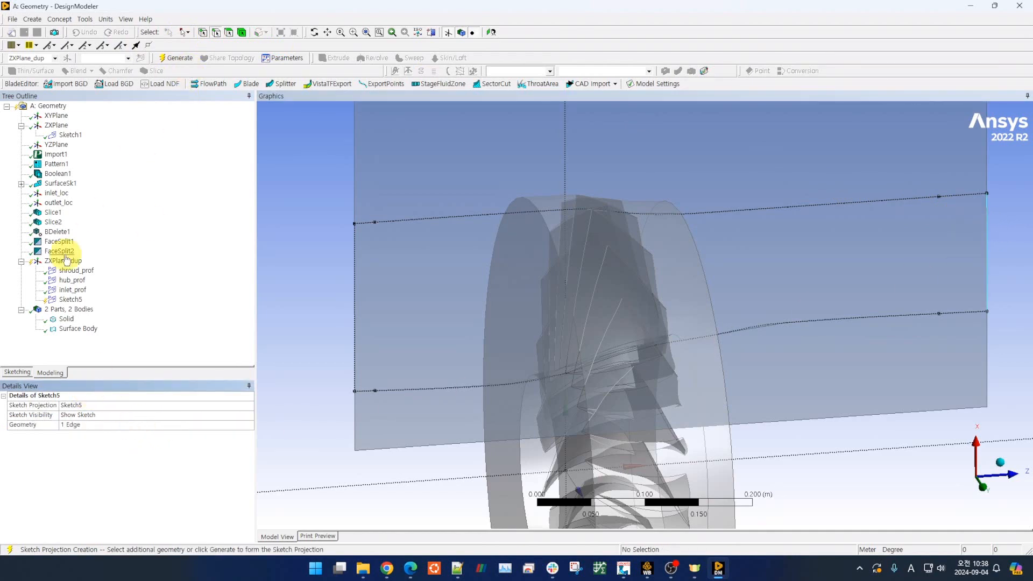
pyautogui.click(71, 299)
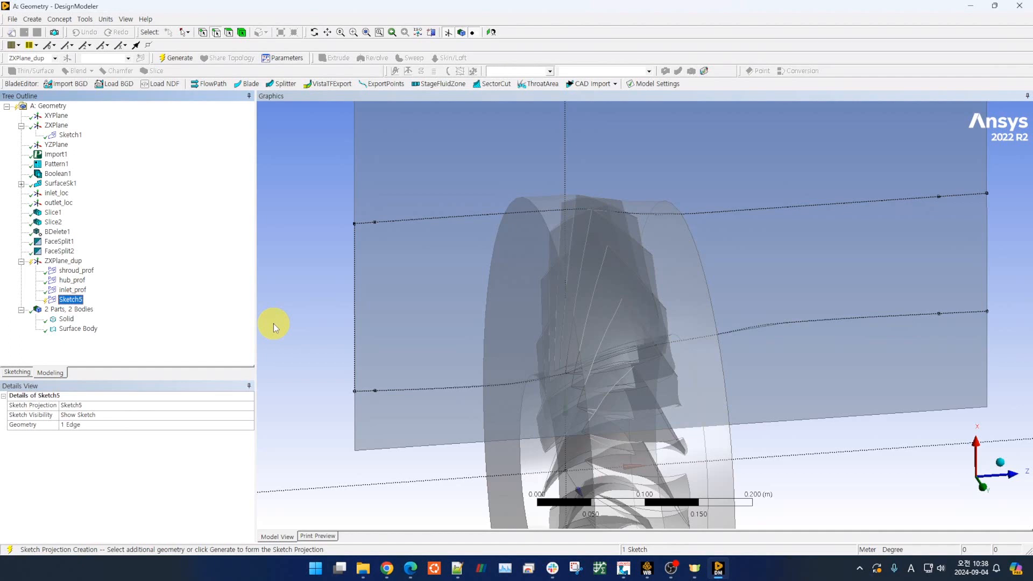
pyautogui.click(178, 58)
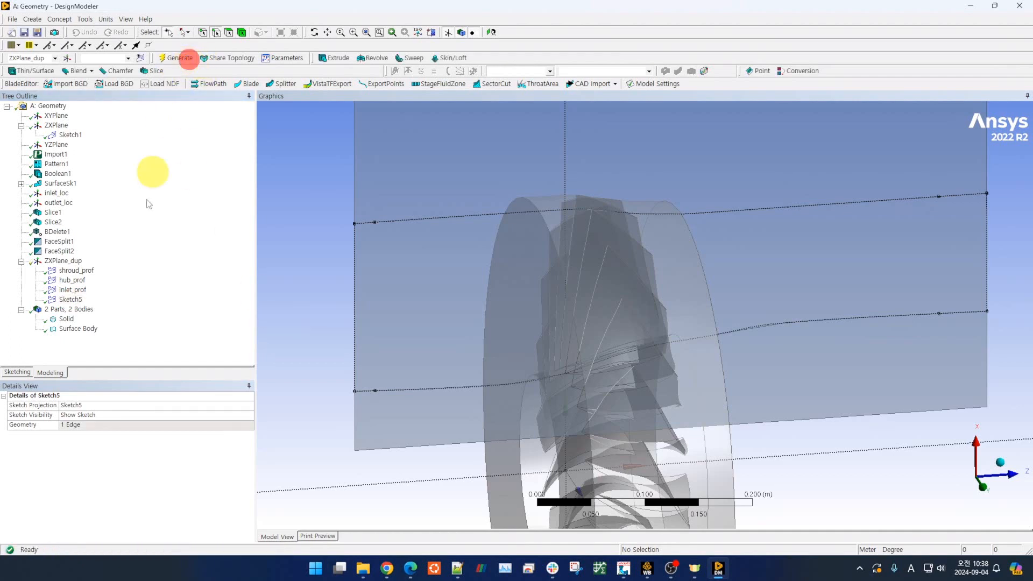
# - Rename the outlet edge's projection sketch as outlet_prof
pyautogui.click(69, 299)
pyautogui.press('F2')
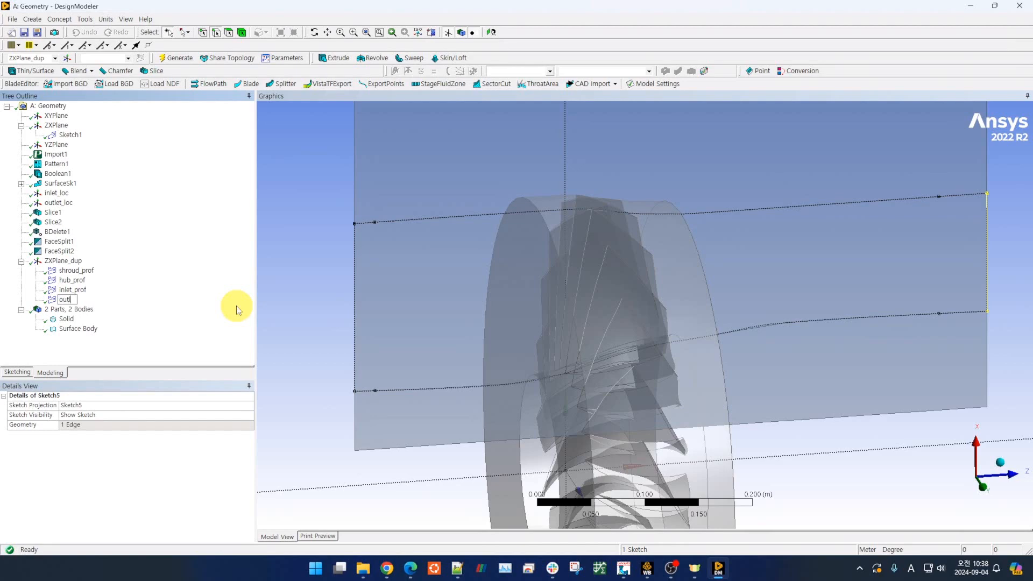
pyautogui.write('outlet_prof')
pyautogui.press('Return')
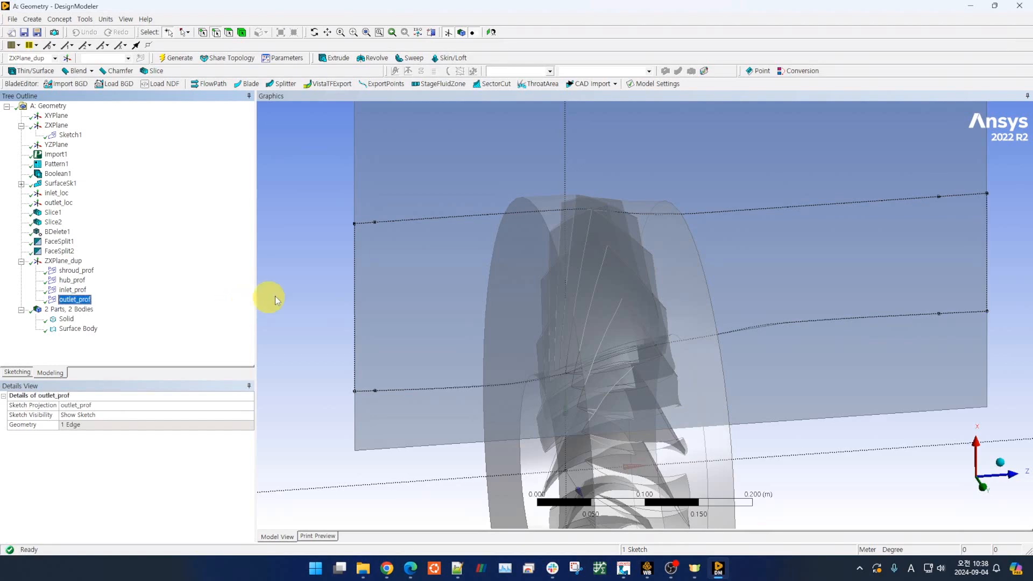
# - Insert a FlowPath feature with hub_prof as its hub contour and shroud_prof as its shroud contour
pyautogui.click(304, 305)
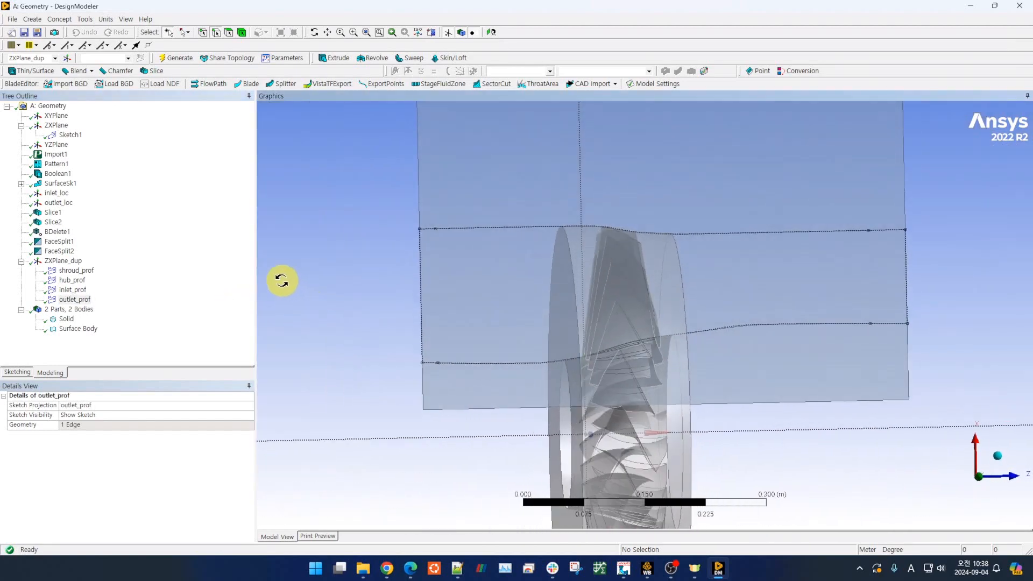
pyautogui.click(976, 476)
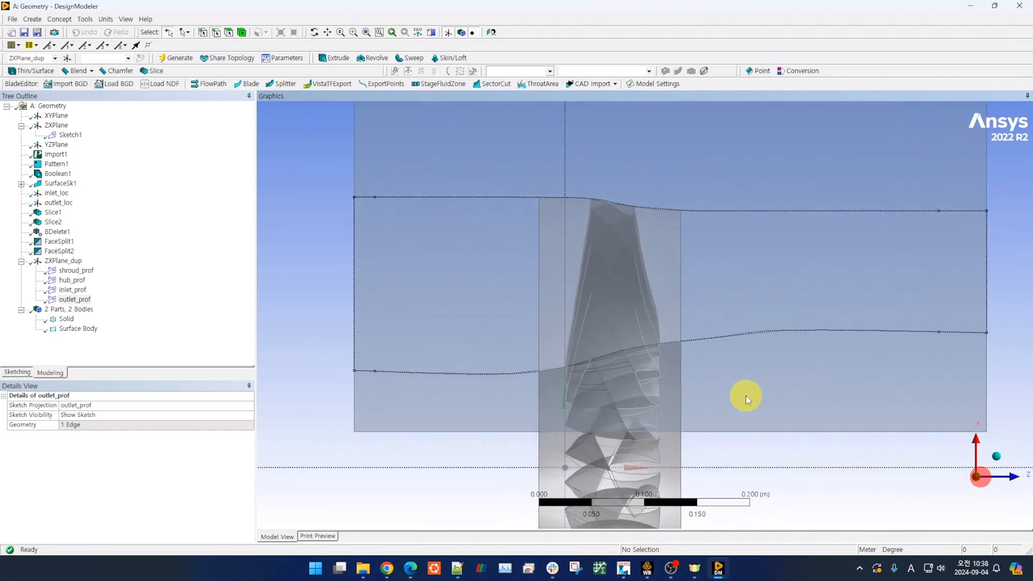
pyautogui.keyDown('ctrl'); pyautogui.moveTo(753, 400); pyautogui.dragTo(702, 374, button='middle'); pyautogui.keyUp('ctrl')
pyautogui.scroll(1, 705, 382)
pyautogui.scroll(-1, 706, 382)
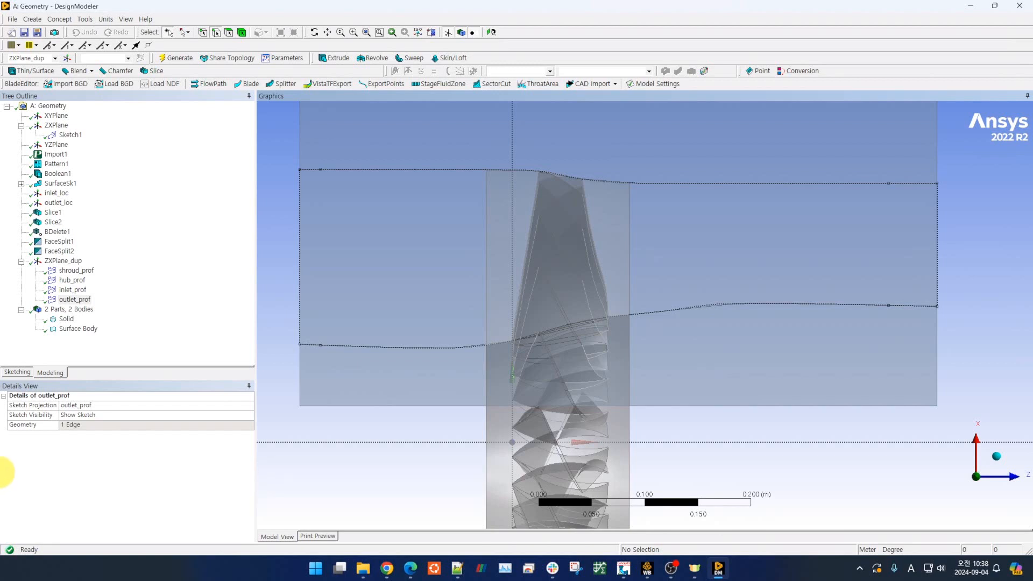
pyautogui.click(199, 85)
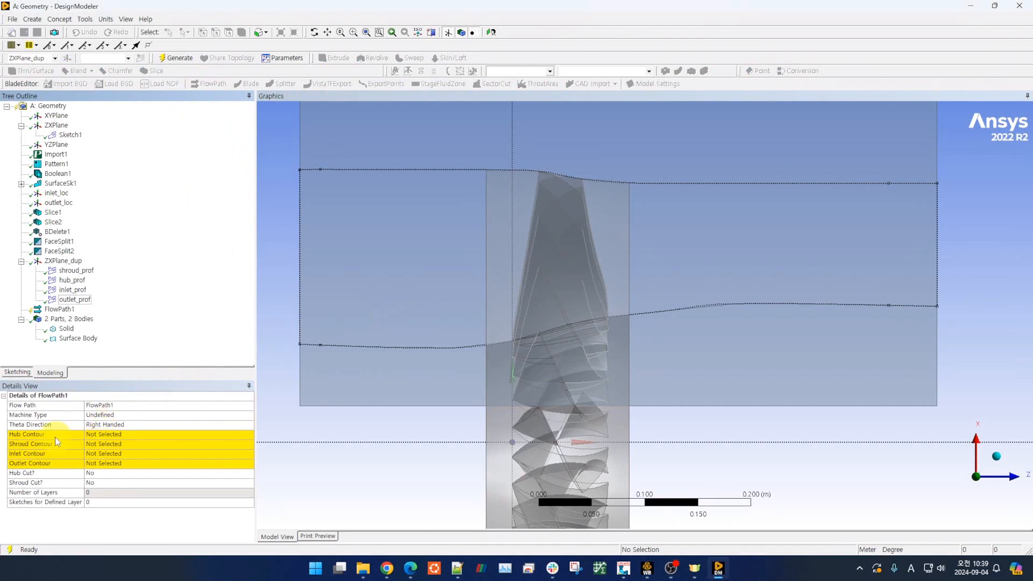
pyautogui.click(92, 434)
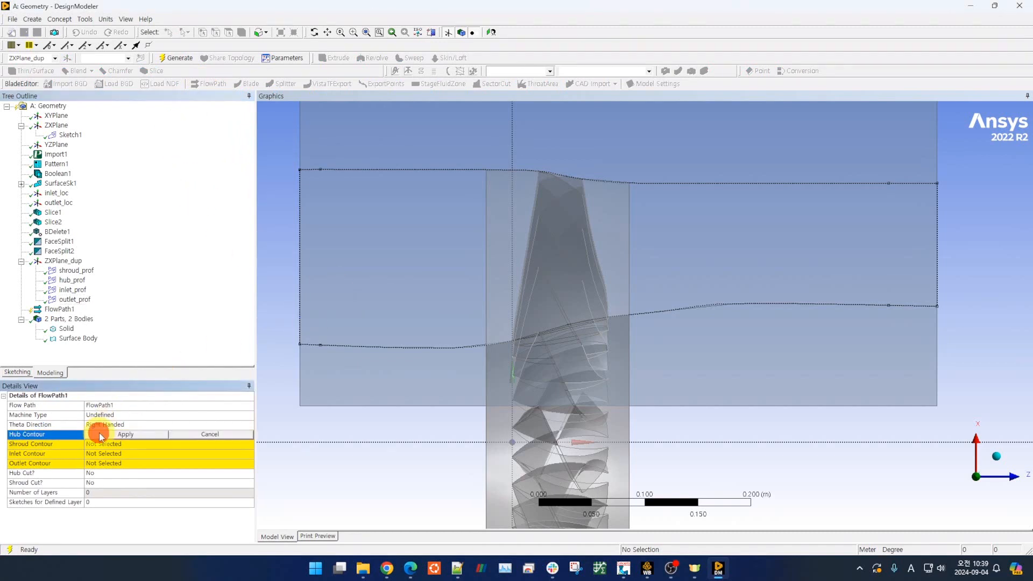
pyautogui.click(72, 280)
pyautogui.click(137, 434)
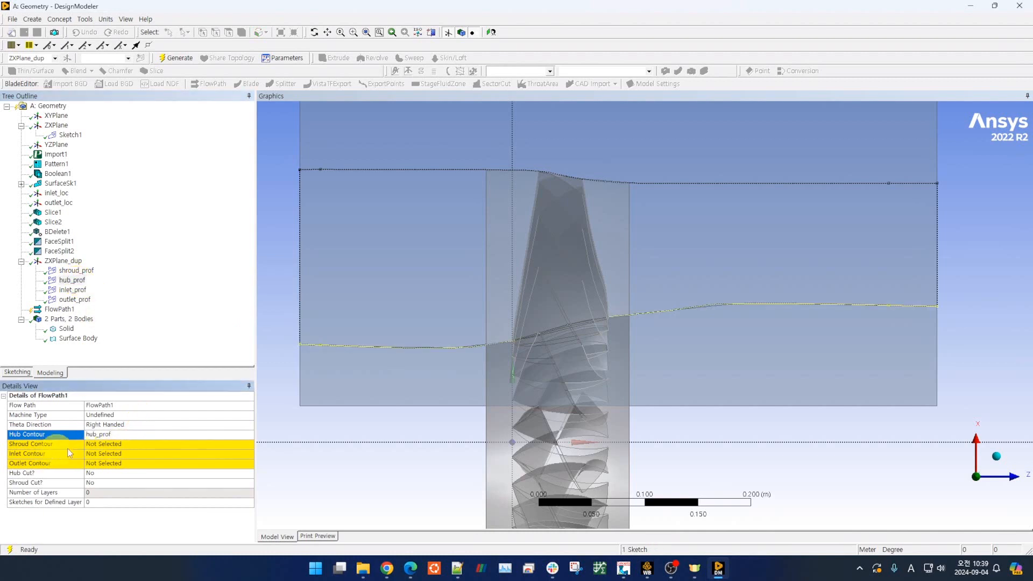
pyautogui.click(102, 443)
pyautogui.click(80, 272)
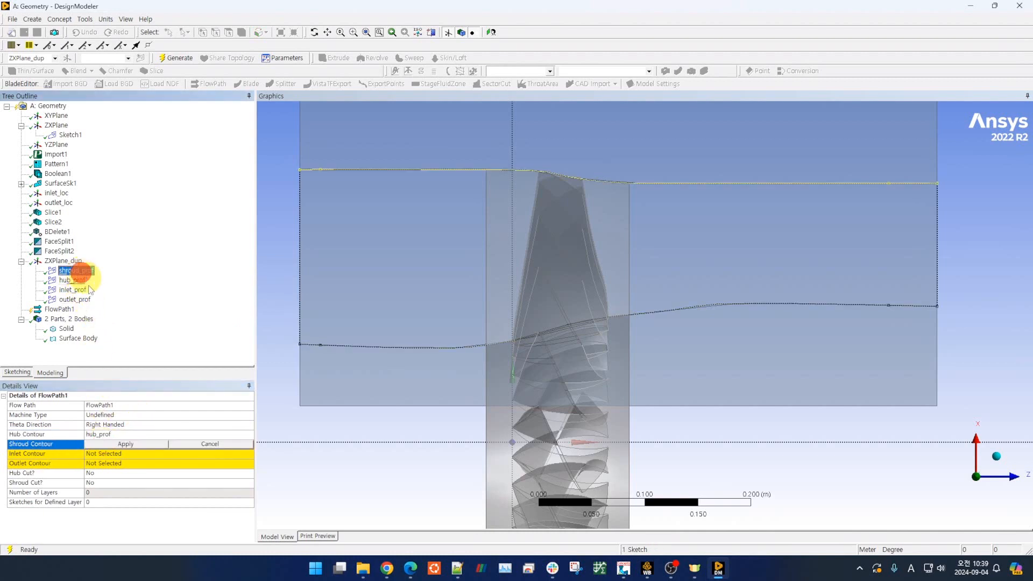
pyautogui.click(121, 446)
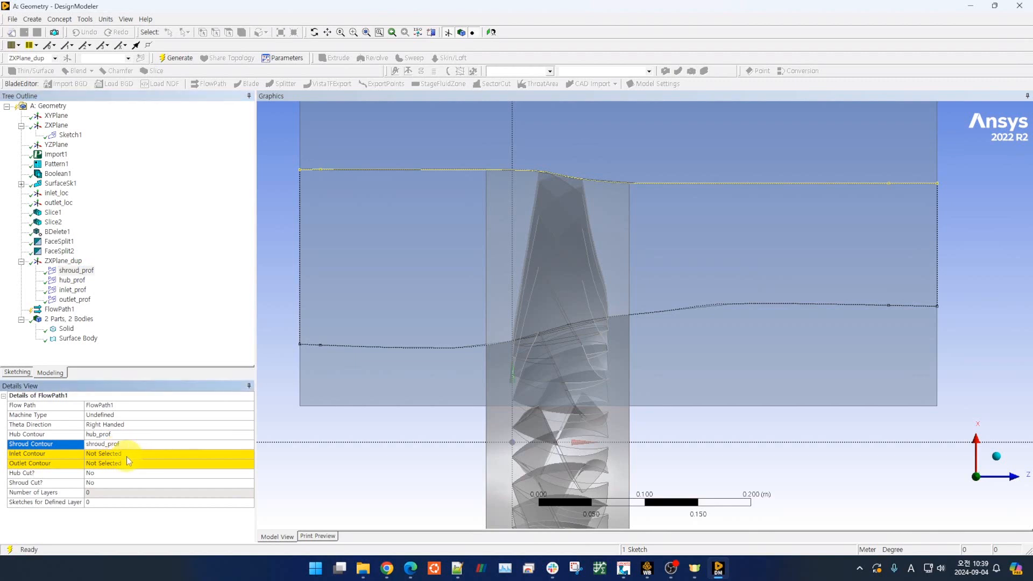
# - Assign inlet_prof as the flow path's inlet contour and outlet_prof as its outlet contour, and generate the feature
pyautogui.click(123, 457)
pyautogui.click(72, 289)
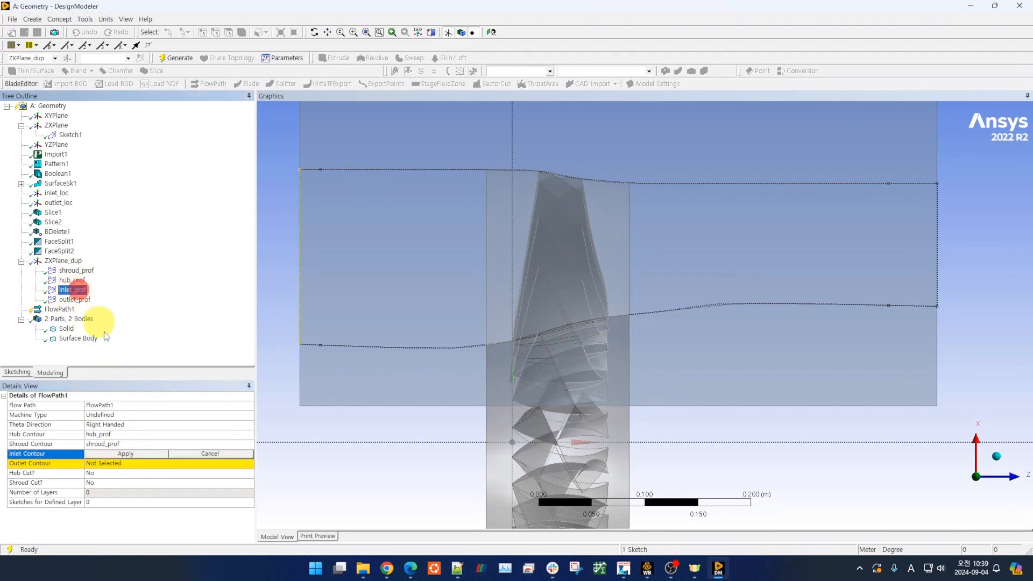
pyautogui.click(125, 454)
pyautogui.click(125, 463)
pyautogui.click(81, 299)
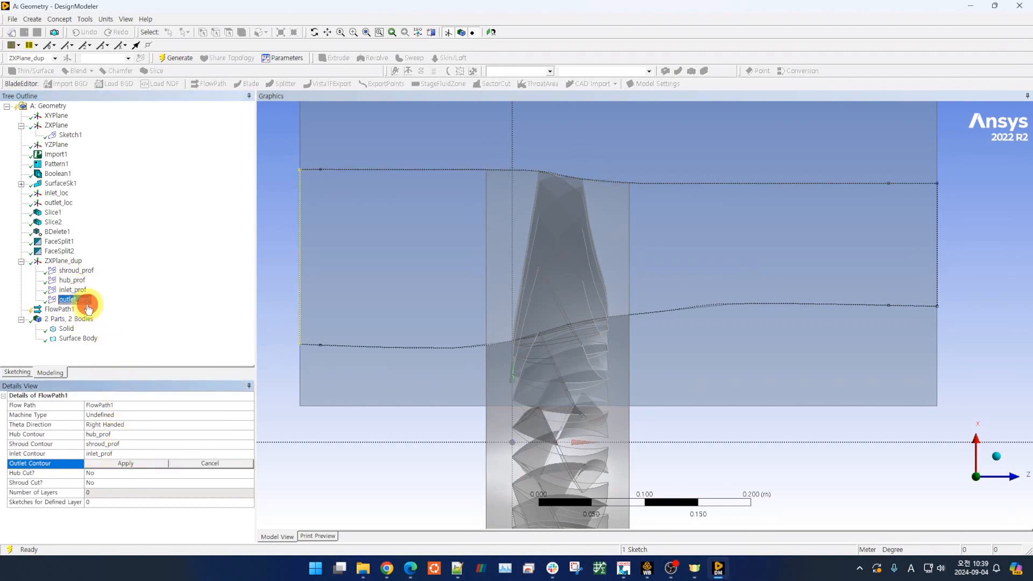
pyautogui.click(129, 462)
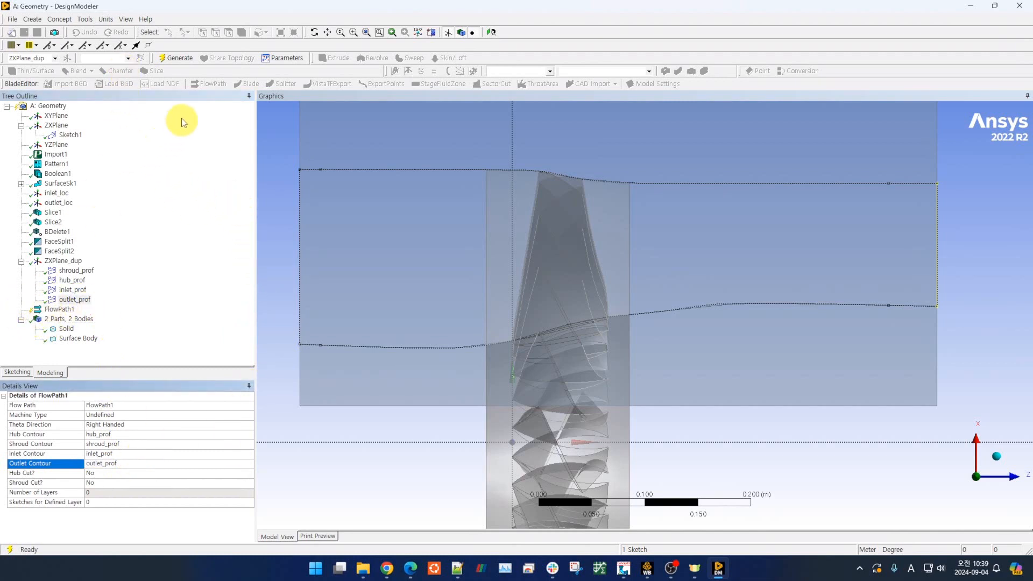
pyautogui.click(175, 57)
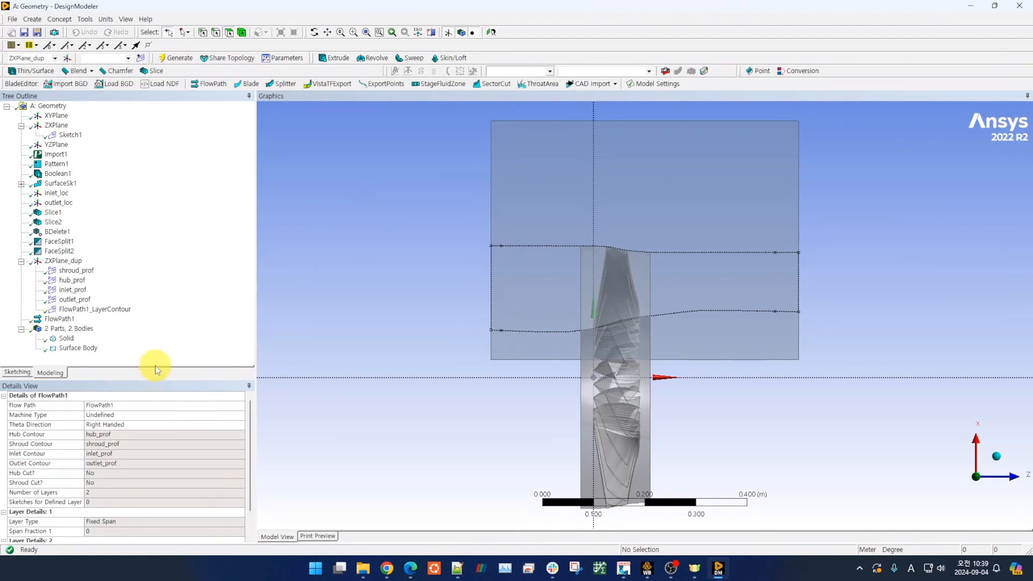
# - Enlarge the details area to examine all of the flow path's contour and layer settings
pyautogui.scroll(-1, 163, 395)
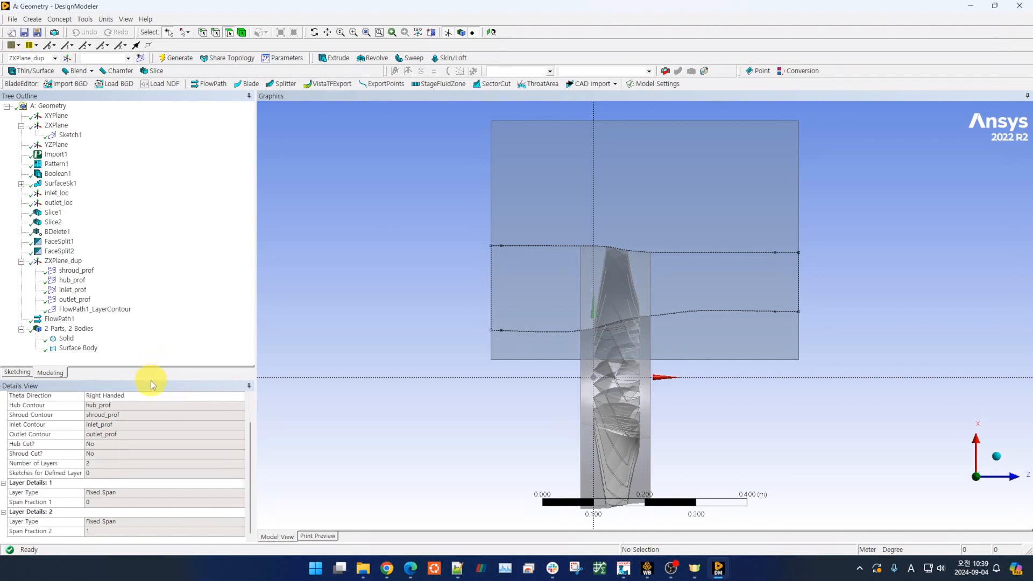
pyautogui.moveTo(151, 379); pyautogui.dragTo(152, 317)
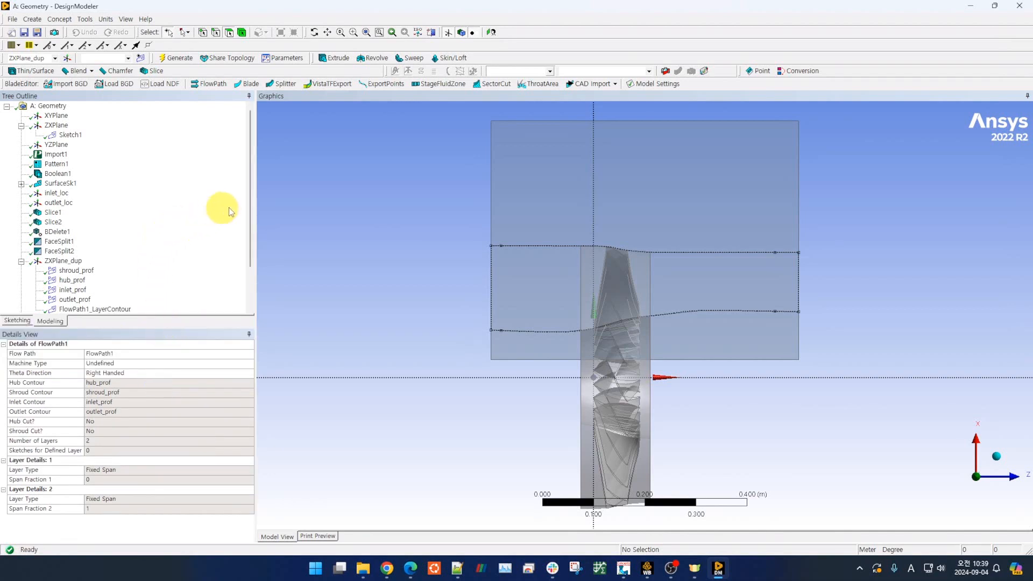
pyautogui.scroll(-2, 250, 216)
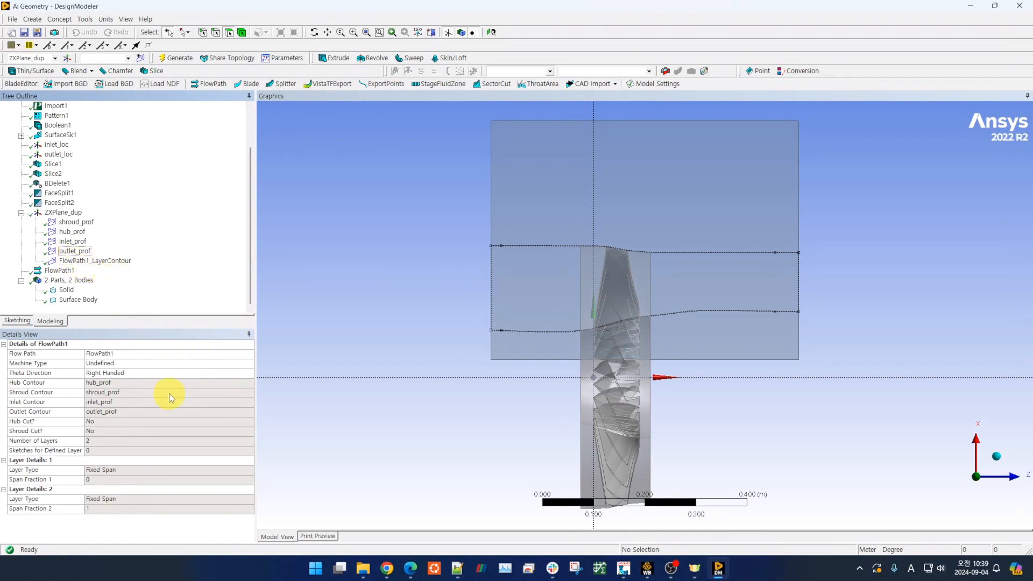
pyautogui.moveTo(435, 292); pyautogui.dragTo(576, 328, button='middle')
pyautogui.scroll(-2, 576, 328)
pyautogui.moveTo(371, 318); pyautogui.dragTo(395, 317, button='middle')
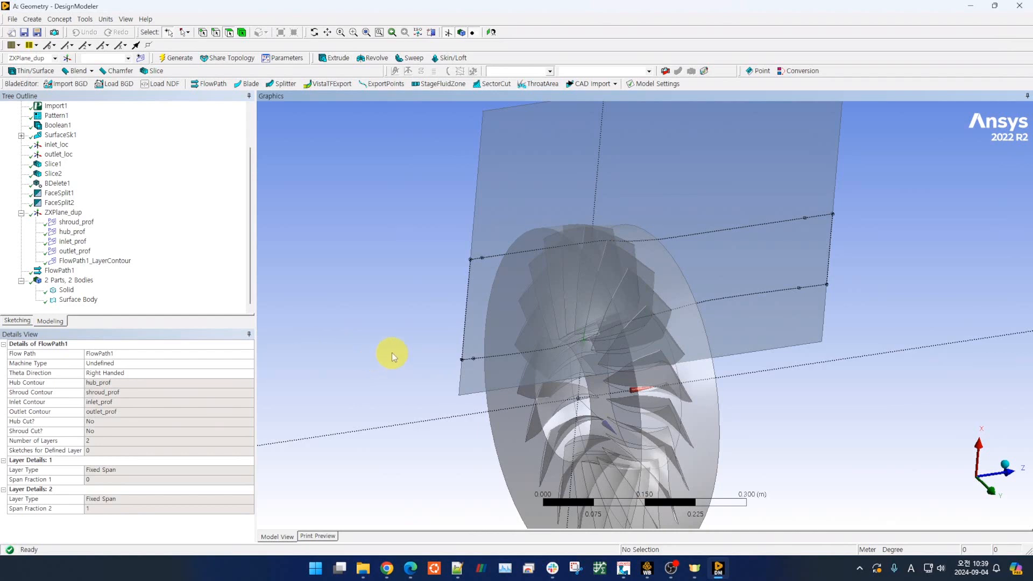
pyautogui.scroll(2, 437, 354)
pyautogui.scroll(2, 431, 353)
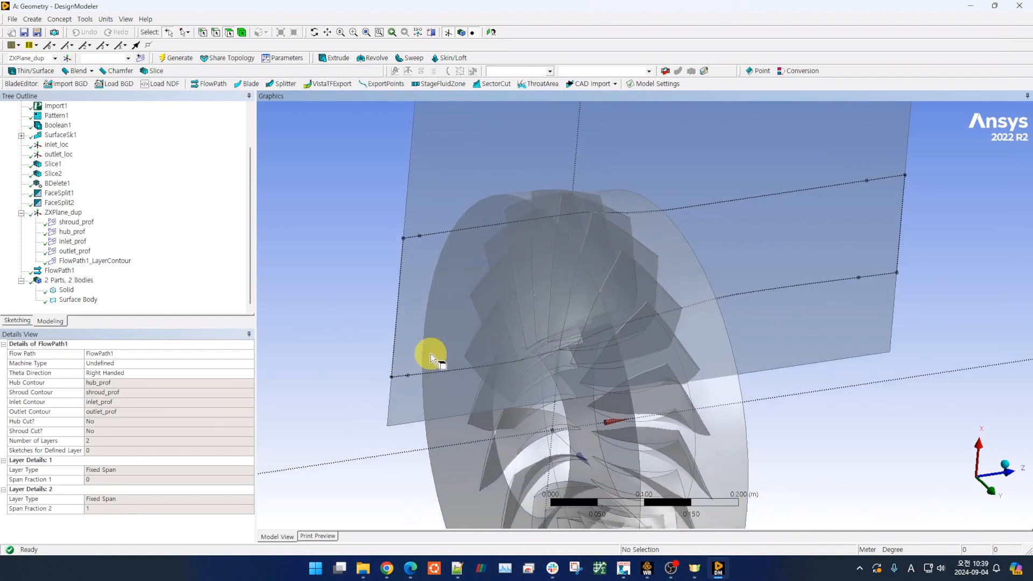
pyautogui.keyDown('ctrl'); pyautogui.moveTo(425, 365); pyautogui.dragTo(449, 344, button='middle'); pyautogui.keyUp('ctrl')
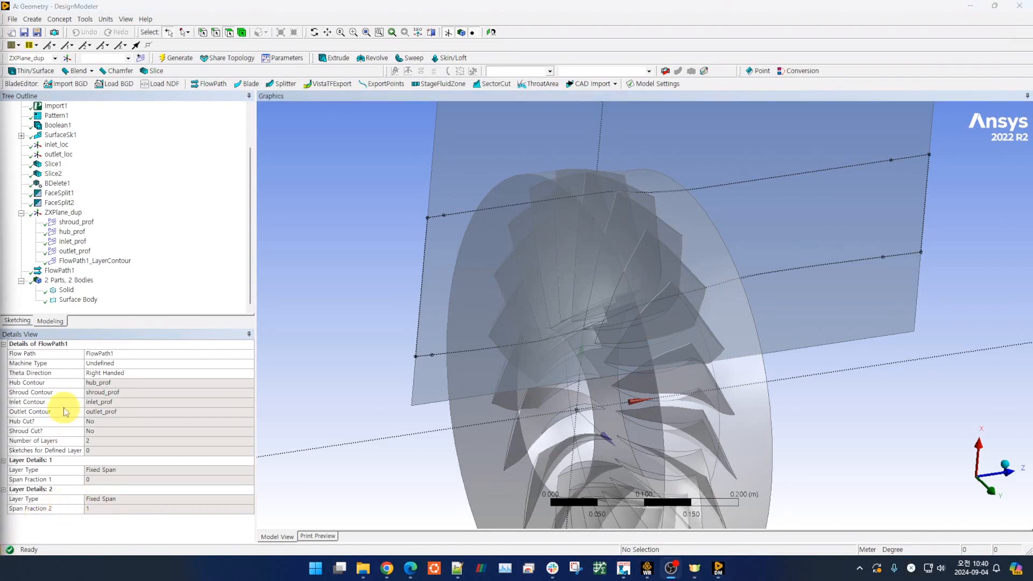
# - Set the machine type of FlowPath1 to Axial Compressor and regenerate the model
pyautogui.click(179, 363)
pyautogui.click(249, 363)
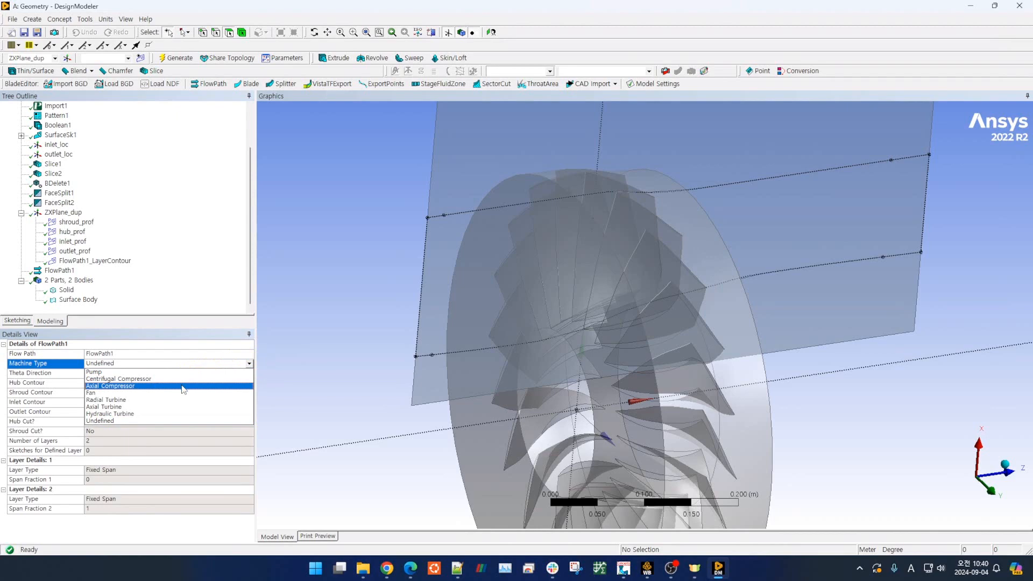
pyautogui.click(134, 394)
pyautogui.click(249, 363)
pyautogui.click(187, 386)
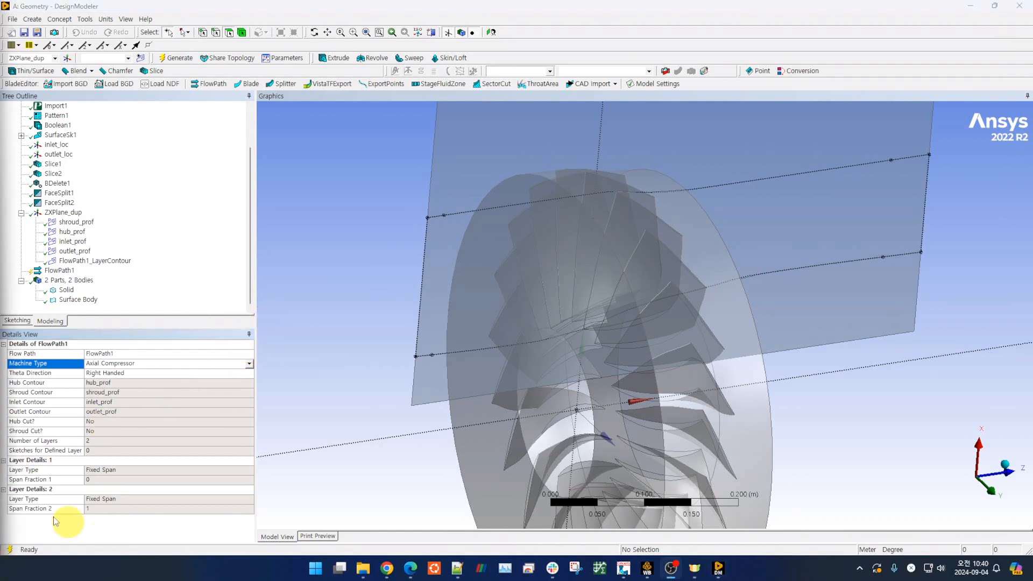
pyautogui.moveTo(380, 295); pyautogui.dragTo(403, 286, button='middle')
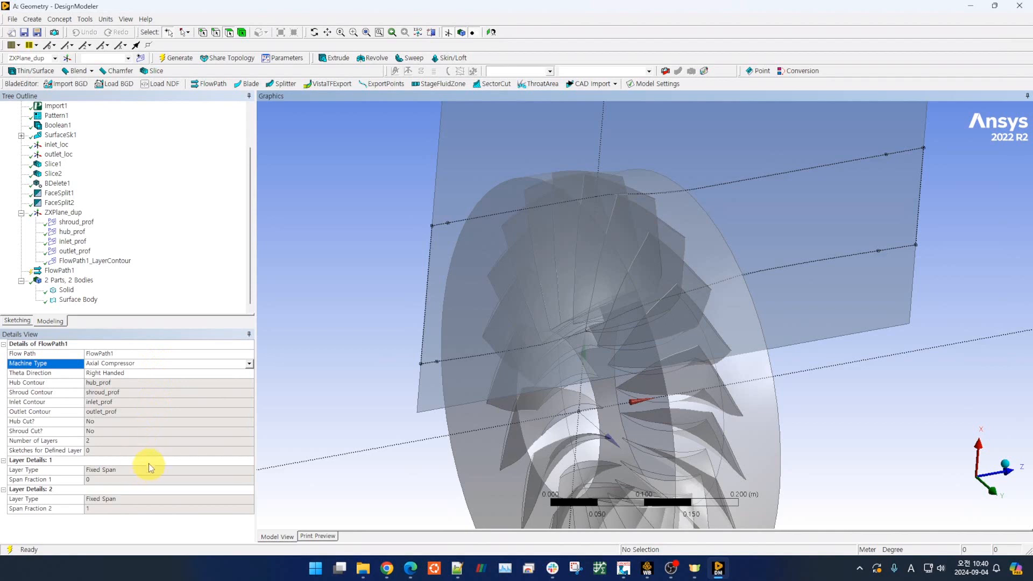
pyautogui.rightClick(121, 460)
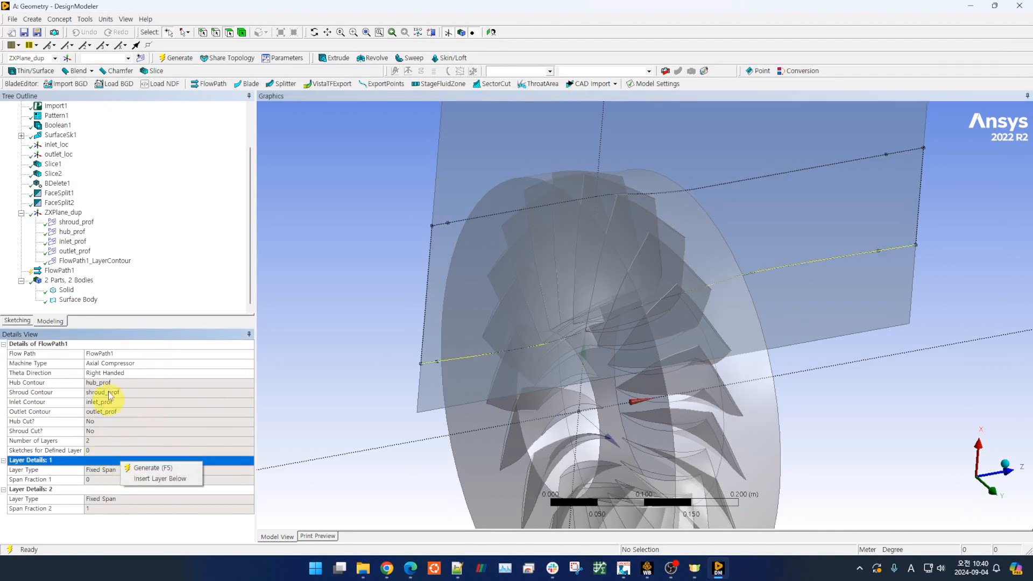
pyautogui.click(74, 272)
pyautogui.click(176, 59)
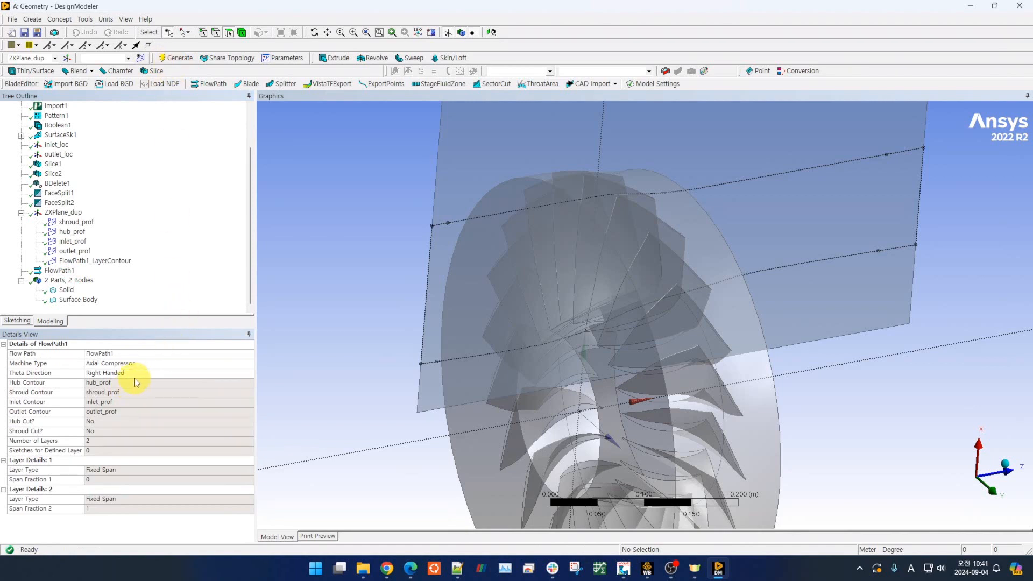
# - Insert a fixed-span layer below layer 1 of the flow path, at span fraction 0.5
pyautogui.click(70, 469)
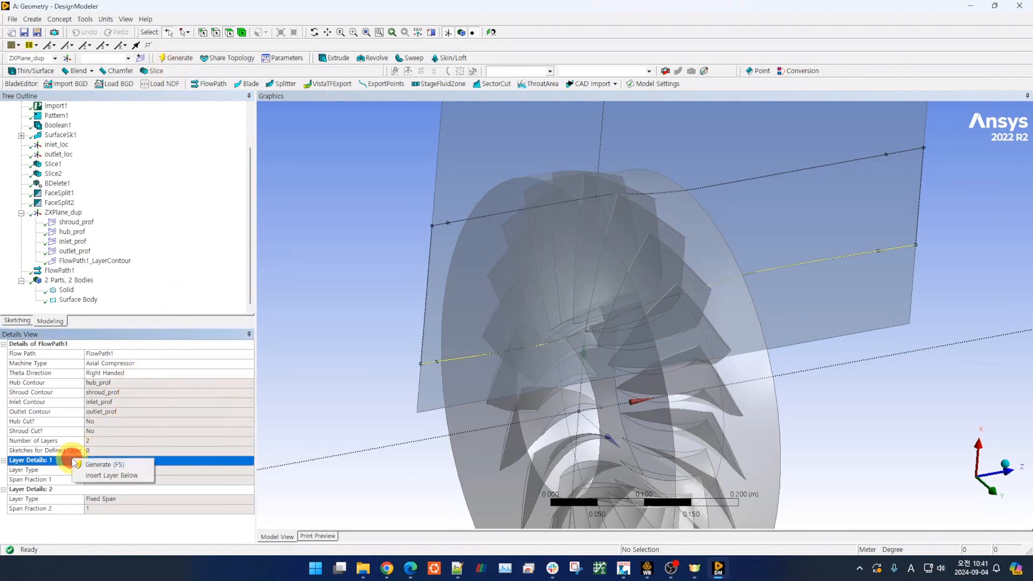
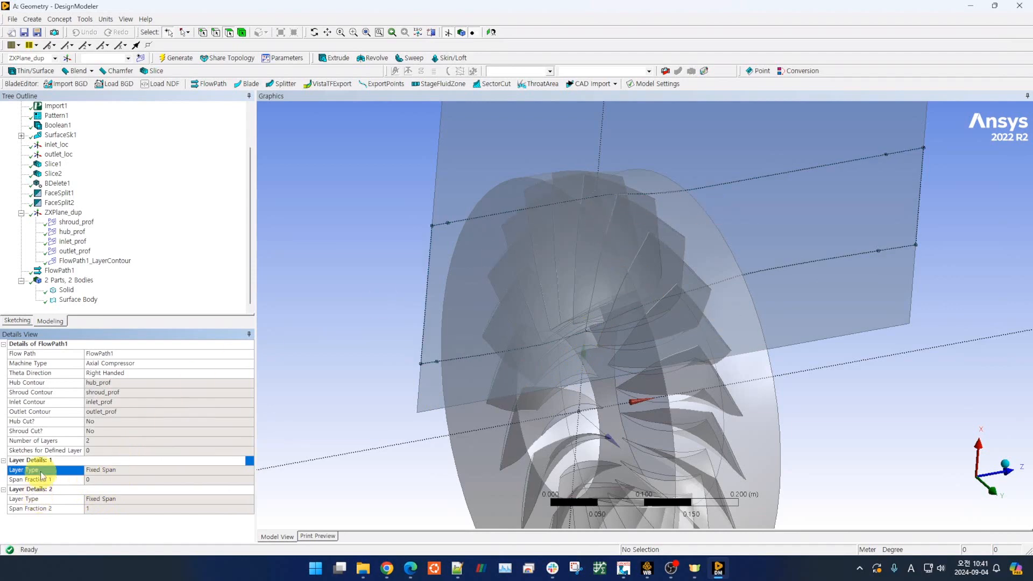
pyautogui.rightClick(49, 460)
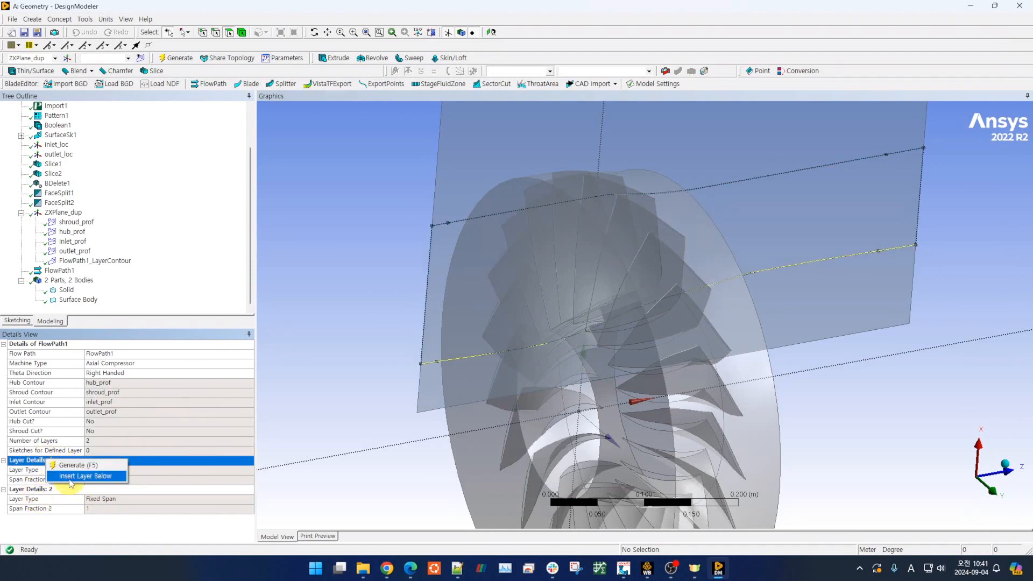
pyautogui.click(70, 477)
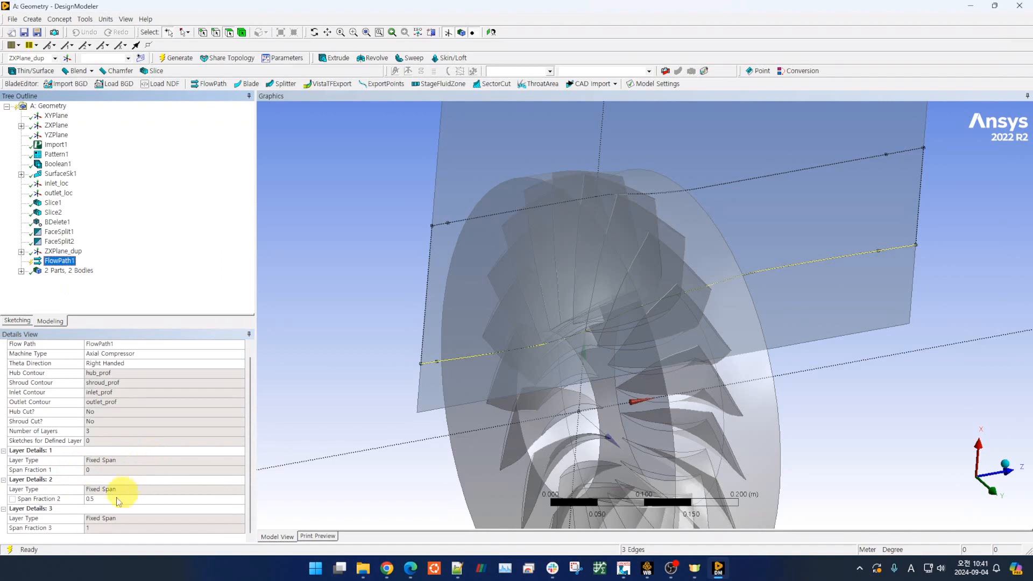
pyautogui.click(985, 487)
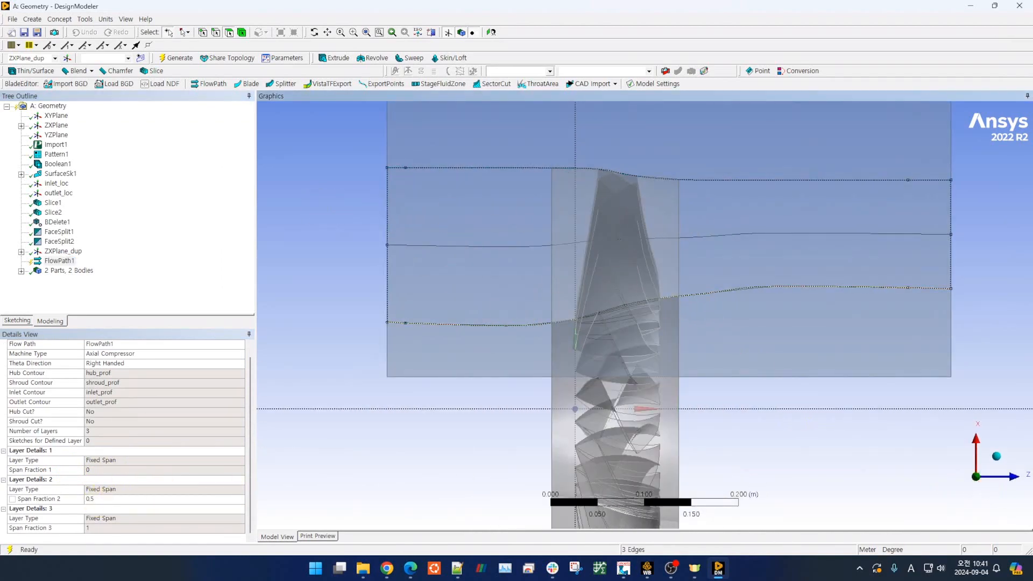
# - Insert another layer below layer 1, at span fraction 0.25, and regenerate the flow path
pyautogui.rightClick(41, 451)
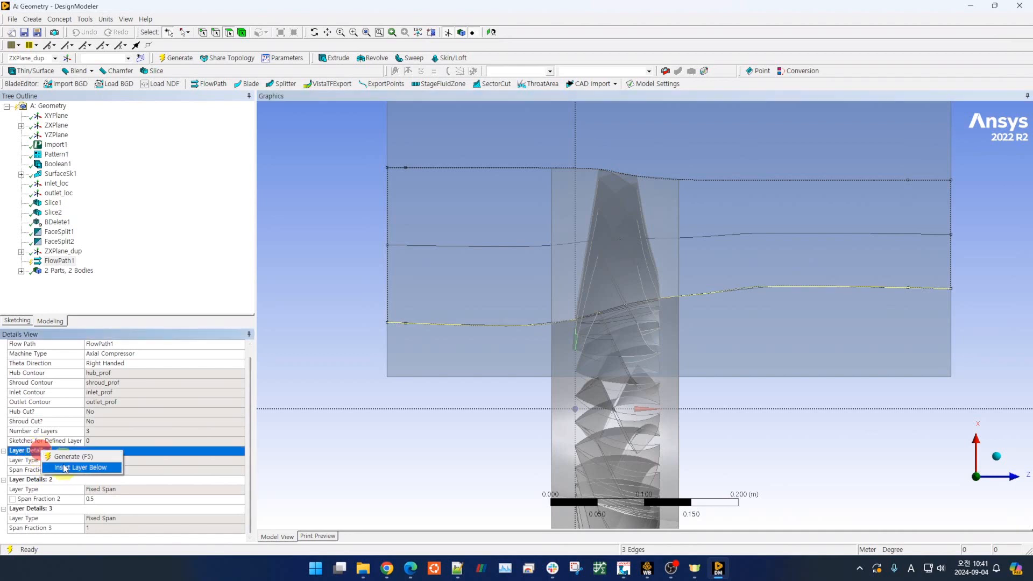
pyautogui.click(83, 467)
pyautogui.scroll(-1, 147, 456)
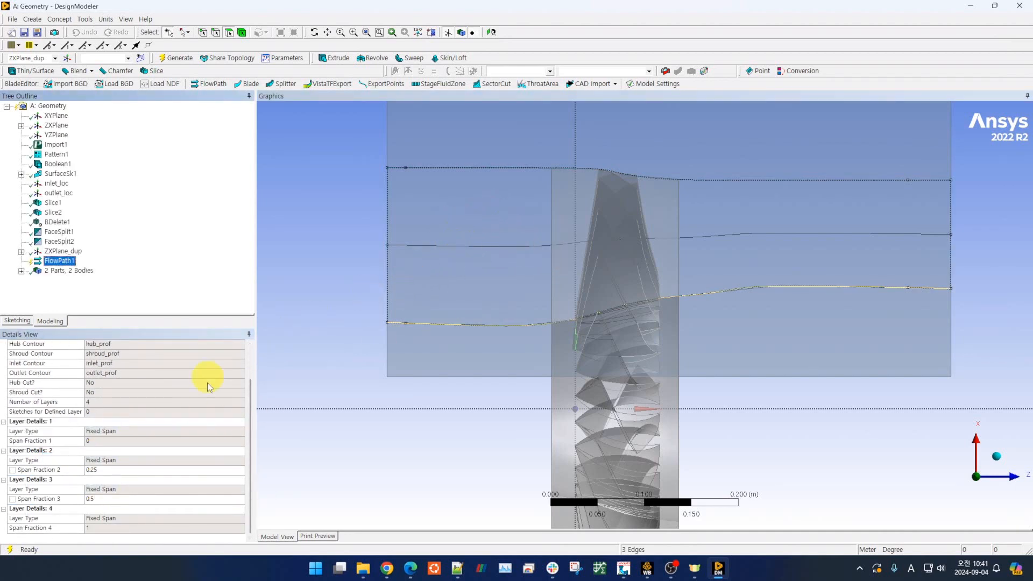
pyautogui.rightClick(49, 422)
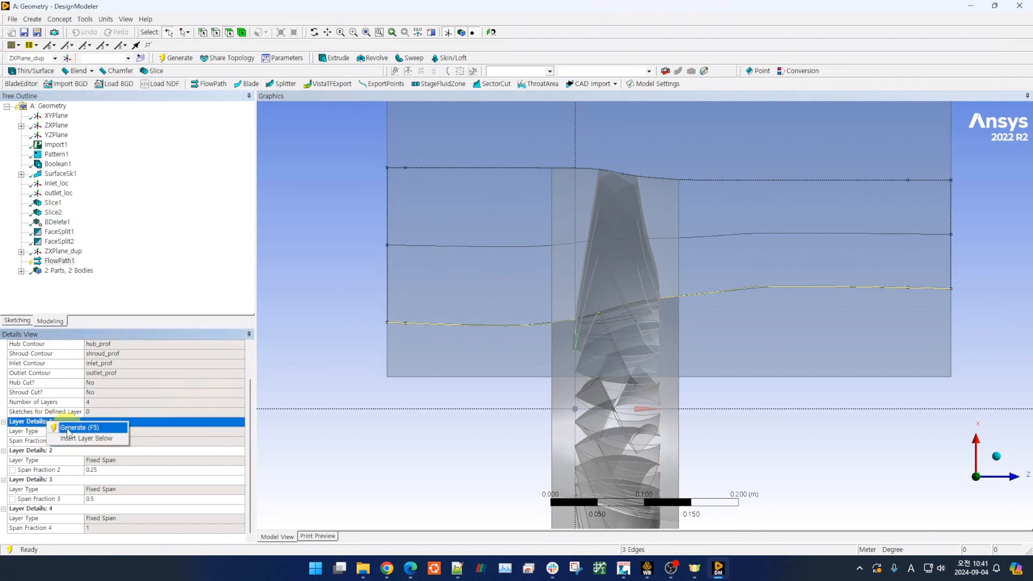
pyautogui.click(65, 428)
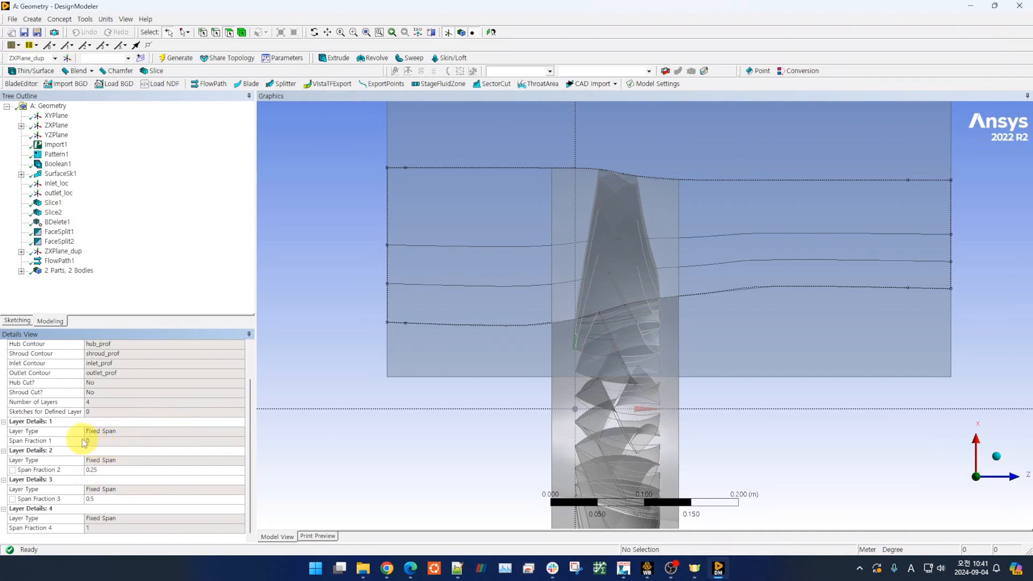
pyautogui.click(170, 61)
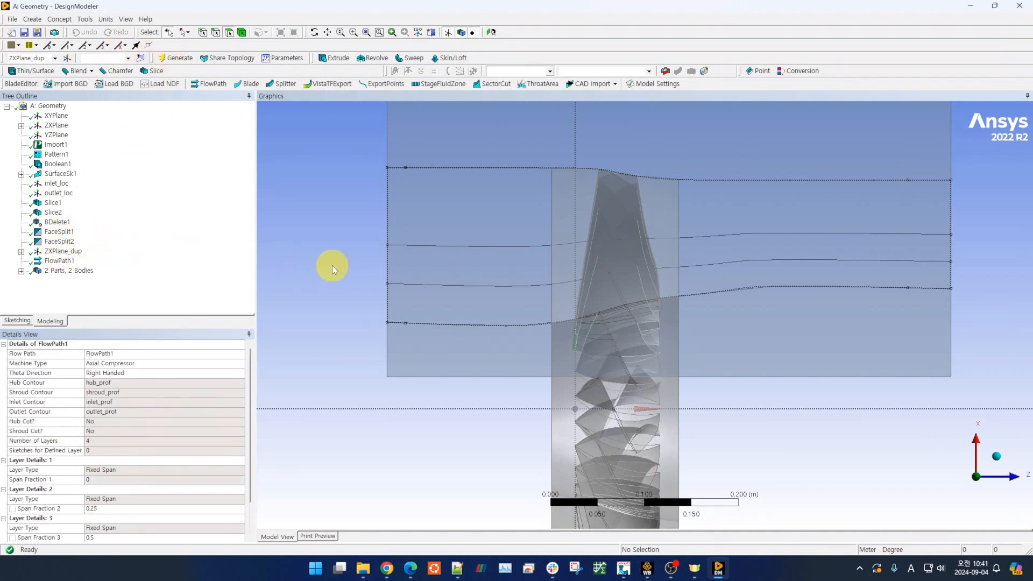
# - Insert a layer below layer 3, at span fraction 0.75, and regenerate the flow path
pyautogui.scroll(-2, 129, 422)
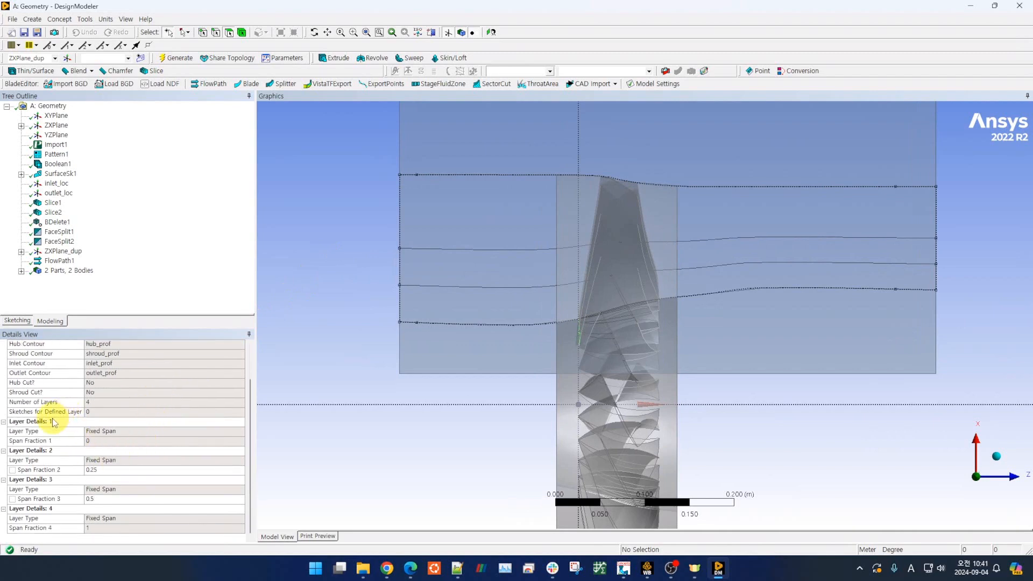
pyautogui.rightClick(54, 422)
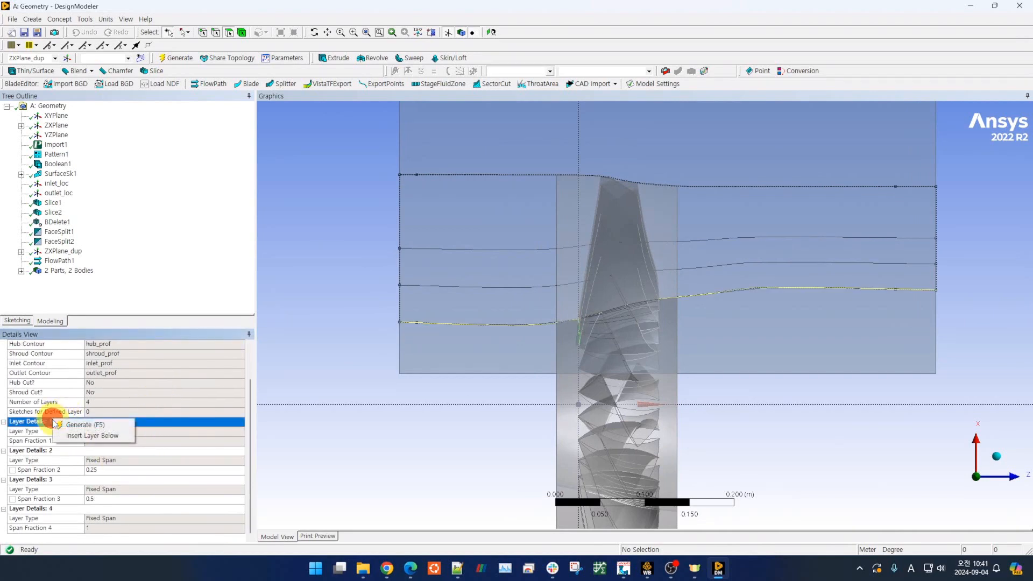
pyautogui.rightClick(51, 478)
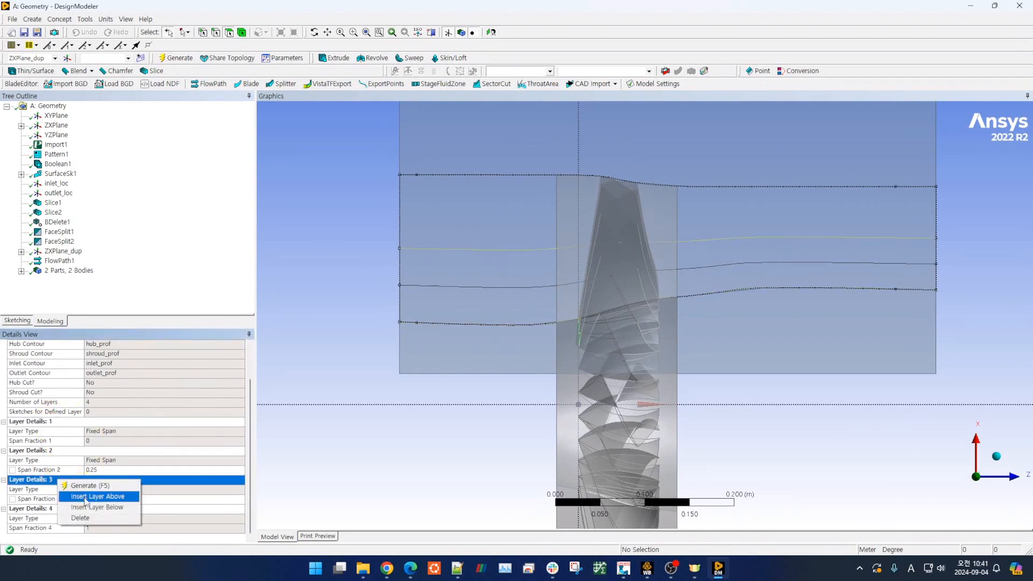
pyautogui.click(87, 508)
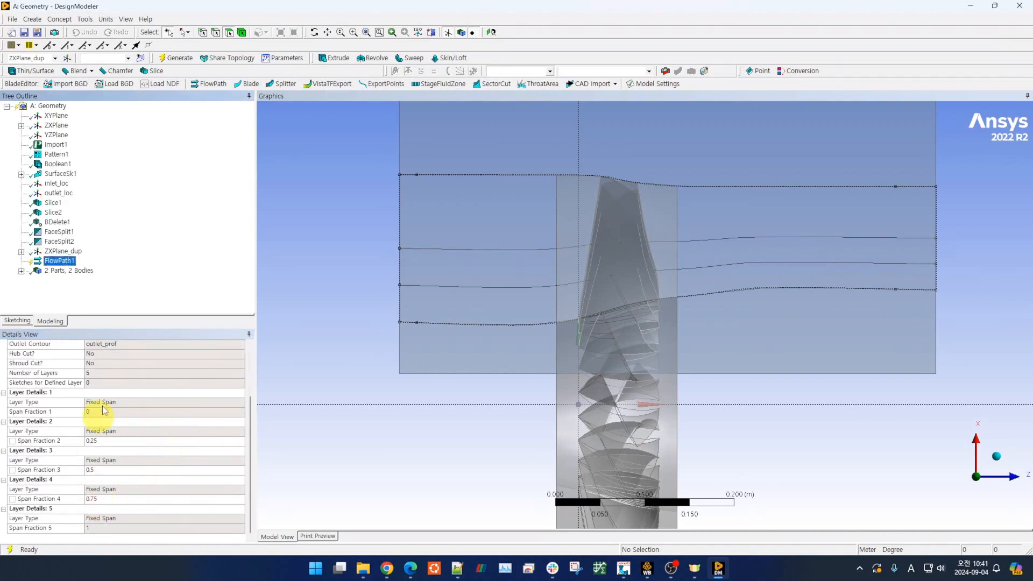
pyautogui.click(175, 60)
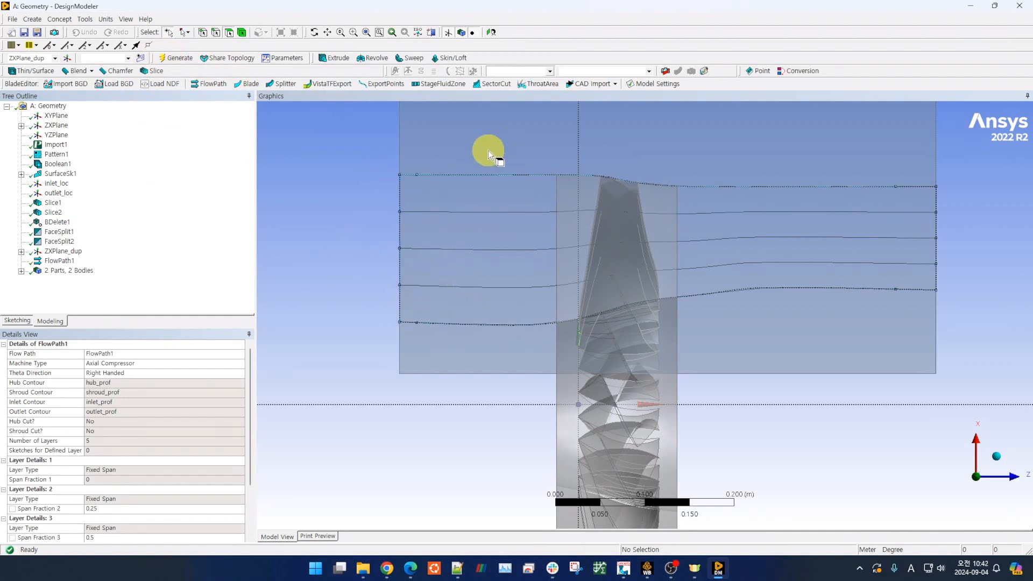
# - Examine how the flow path layer contours are spaced between hub and shroud across the blades
pyautogui.scroll(-2, 181, 418)
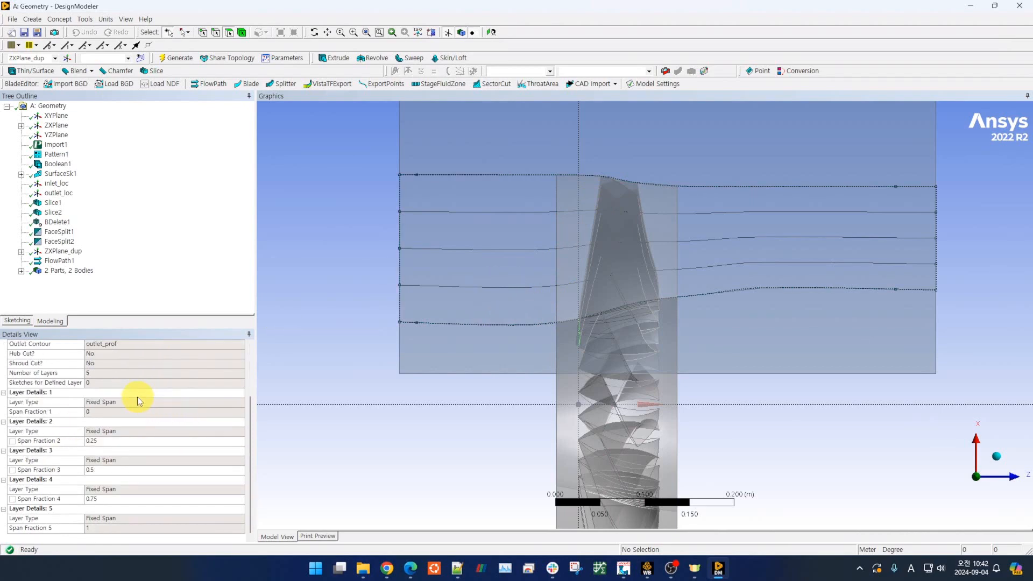
pyautogui.moveTo(328, 430); pyautogui.dragTo(612, 305, button='middle')
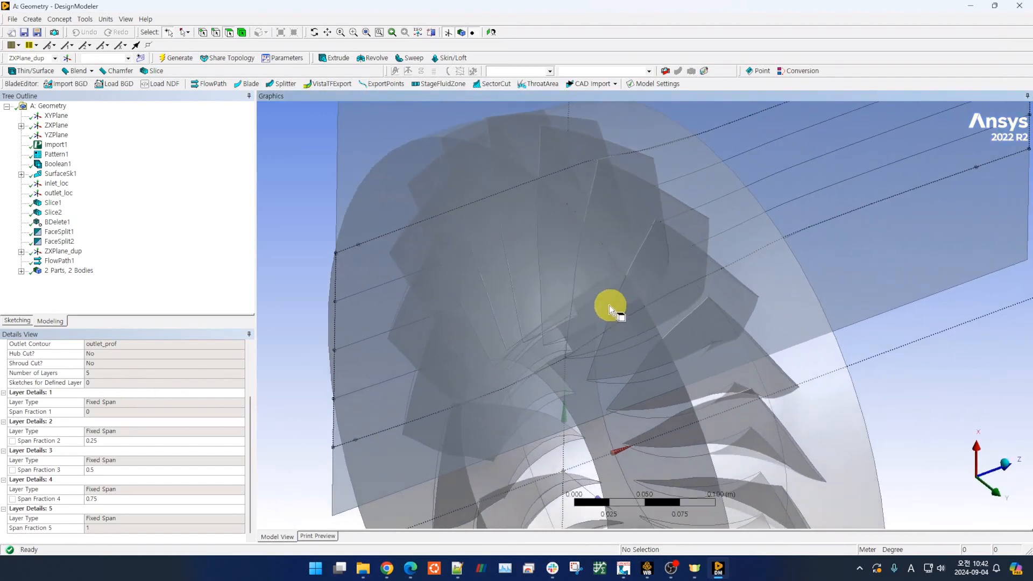
pyautogui.scroll(-3, 609, 305)
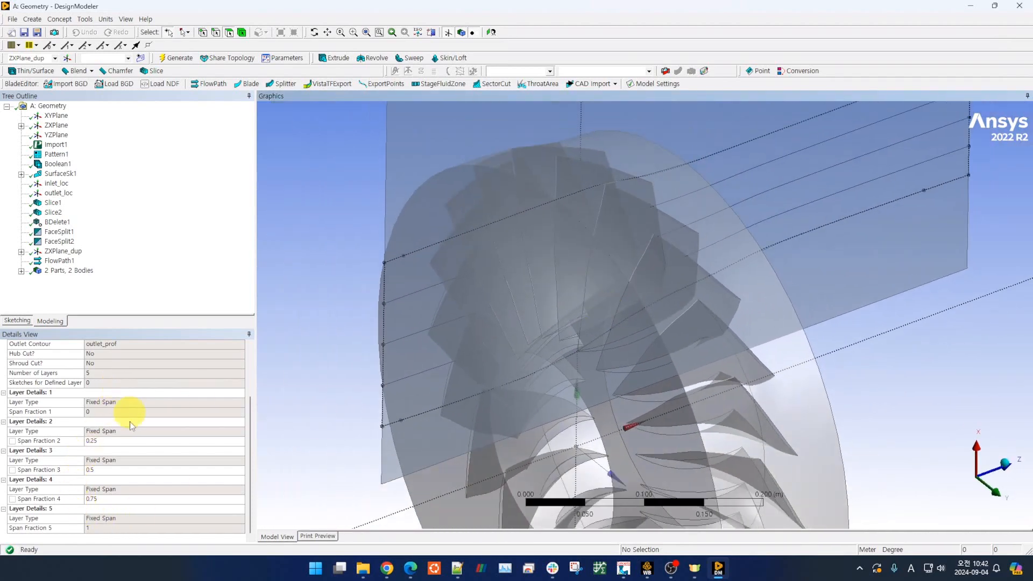
pyautogui.click(983, 495)
pyautogui.scroll(3, 453, 389)
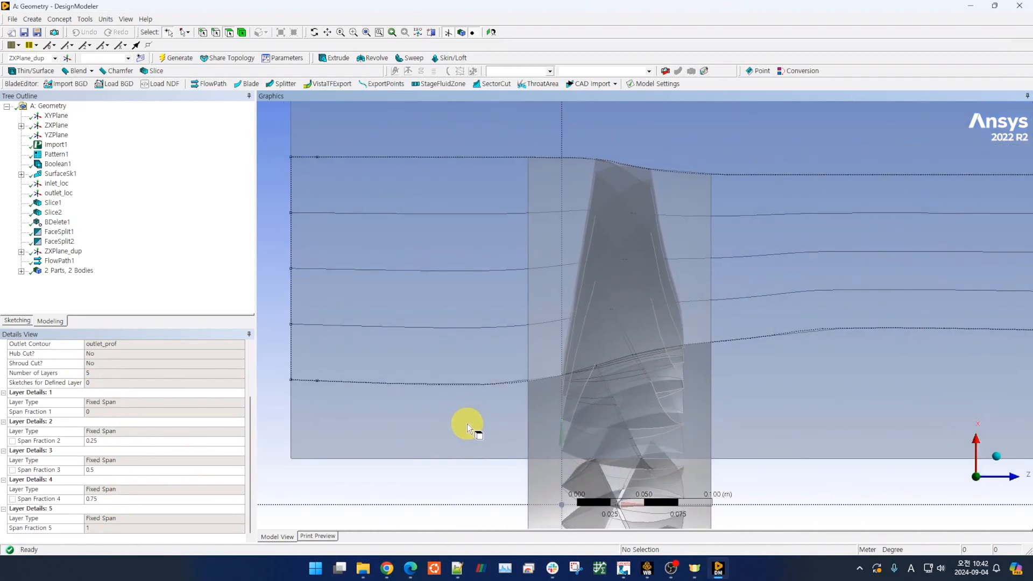
pyautogui.scroll(-3, 464, 424)
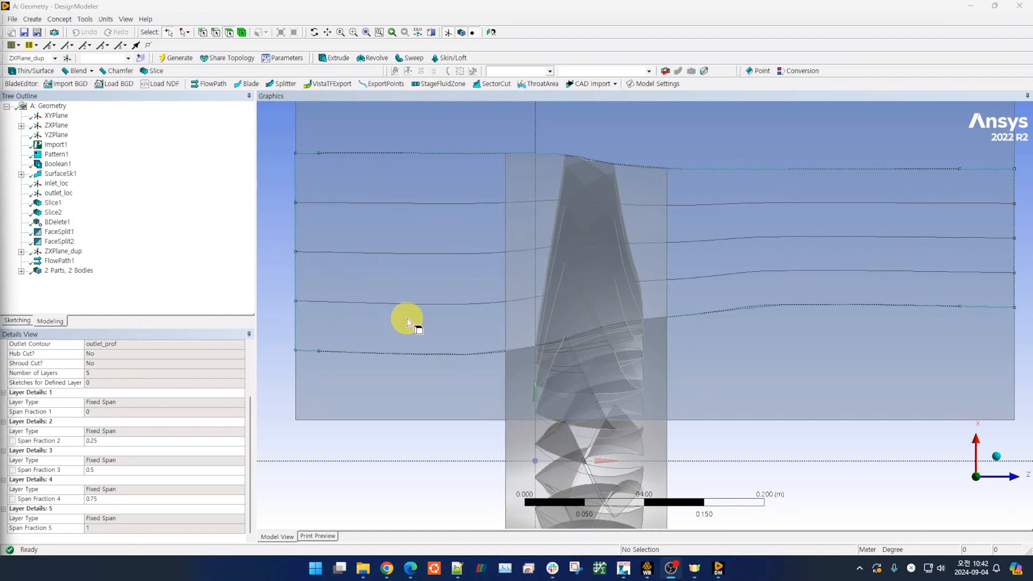
pyautogui.moveTo(408, 317); pyautogui.dragTo(447, 340, button='middle')
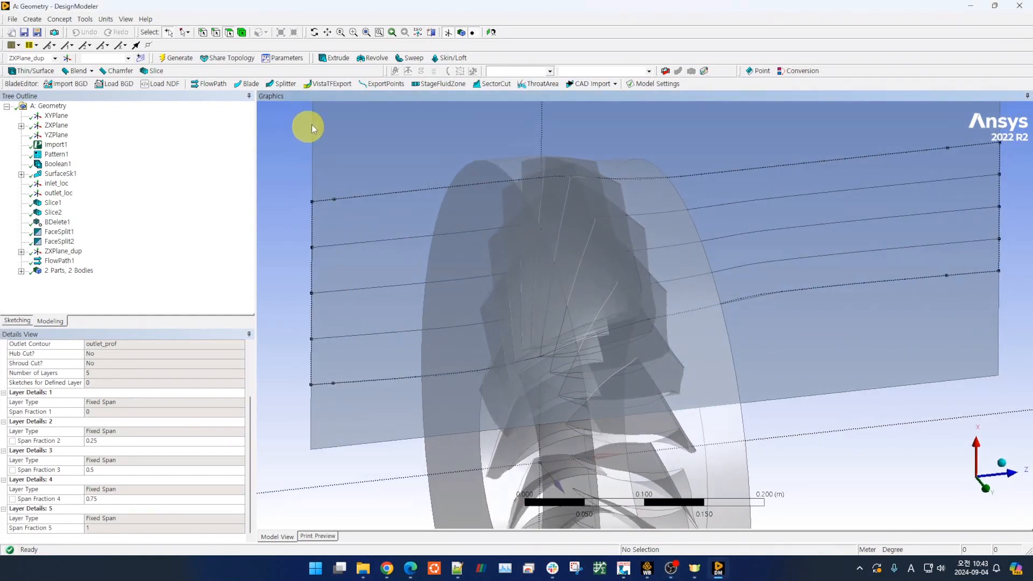
# - Create an ExportPoints feature and assign FlowPath1 as its blade or flow path
pyautogui.click(382, 83)
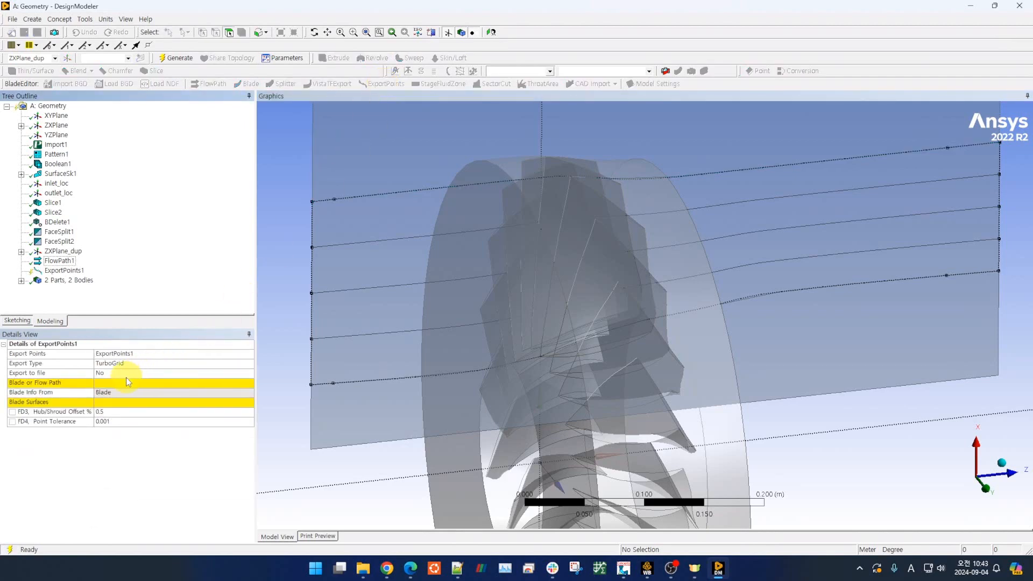
pyautogui.click(108, 383)
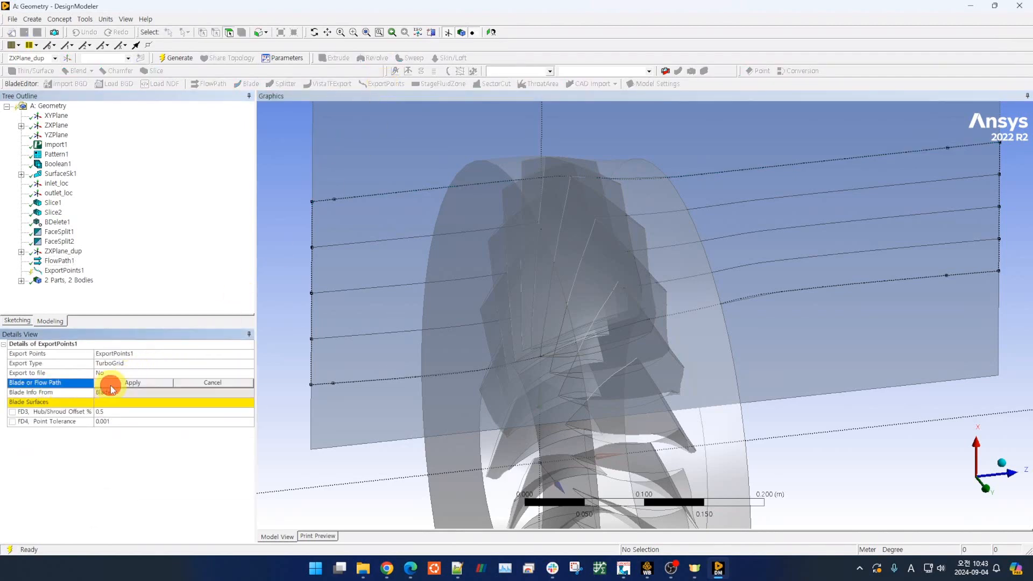
pyautogui.click(62, 262)
pyautogui.click(155, 382)
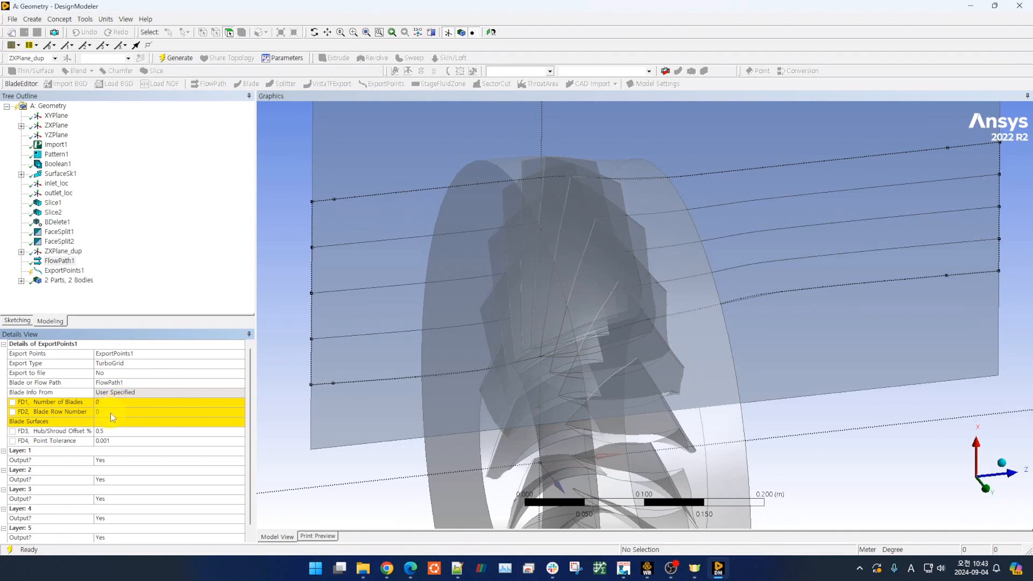
# - Set the ExportPoints number of blades to 22 and the blade row number to 1
pyautogui.click(108, 403)
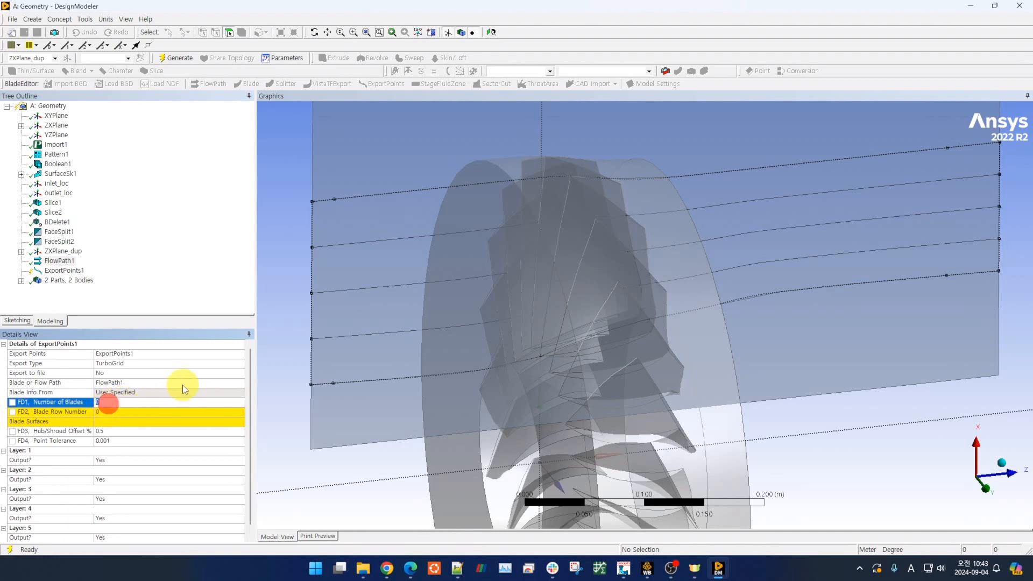
pyautogui.write('22')
pyautogui.scroll(-1, 389, 383)
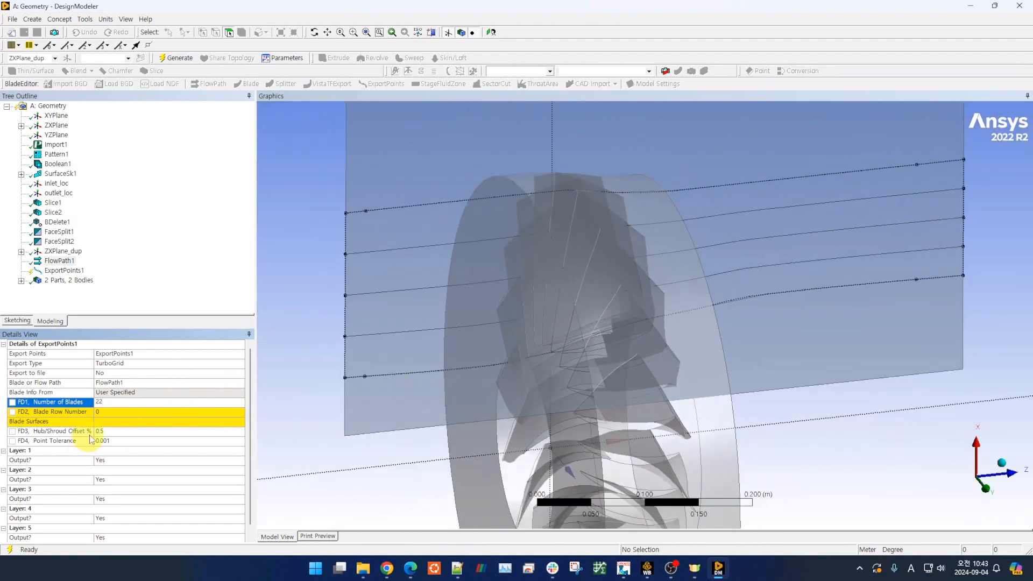
pyautogui.click(112, 413)
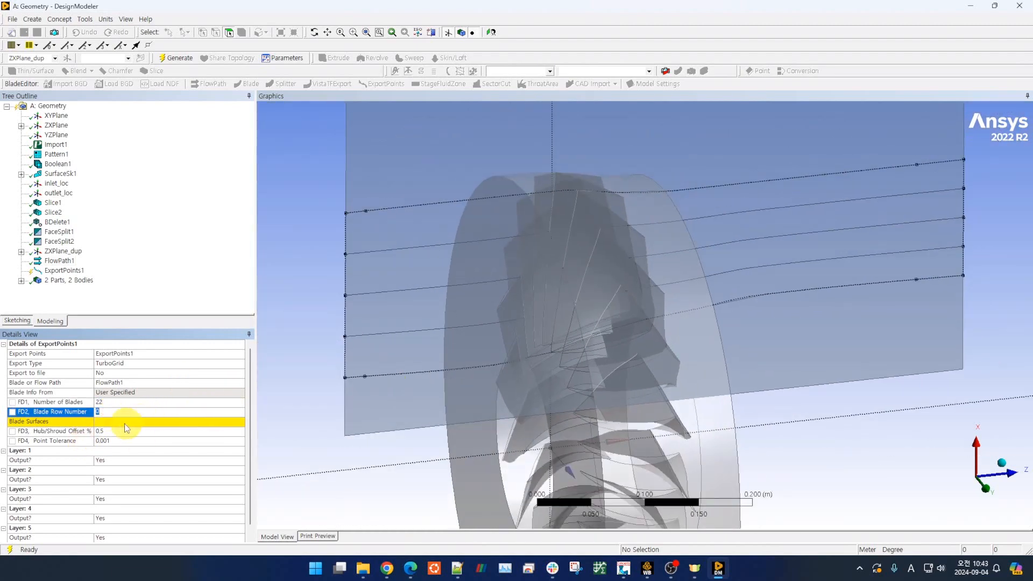
pyautogui.moveTo(345, 432); pyautogui.dragTo(369, 406, button='middle')
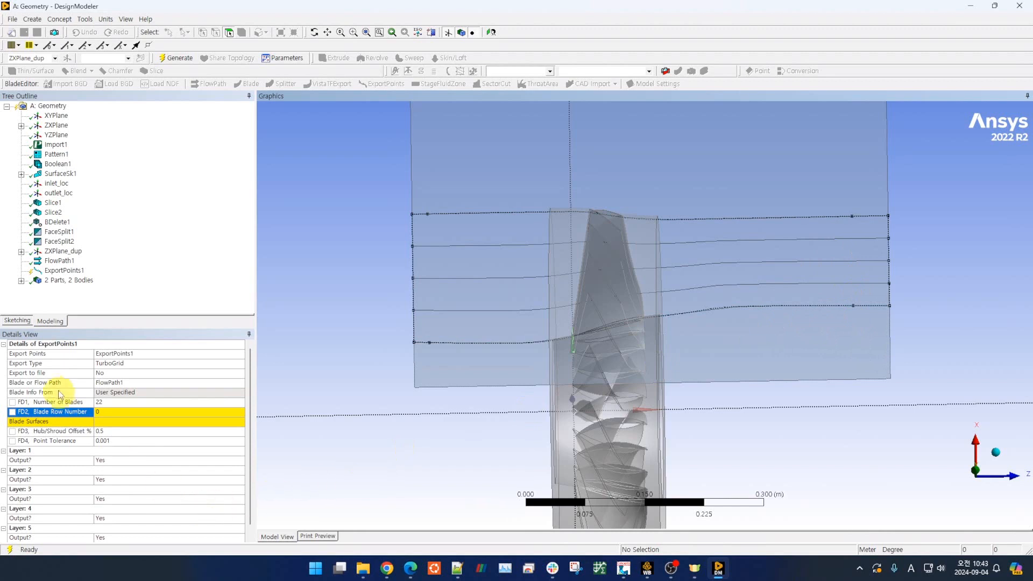
pyautogui.click(203, 409)
pyautogui.write('1')
pyautogui.click(301, 465)
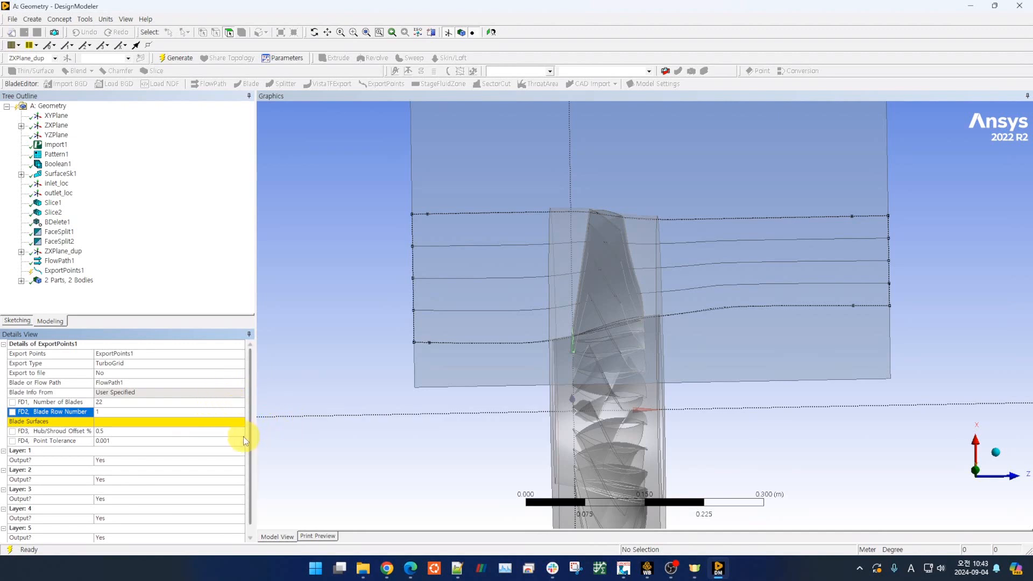
pyautogui.click(99, 424)
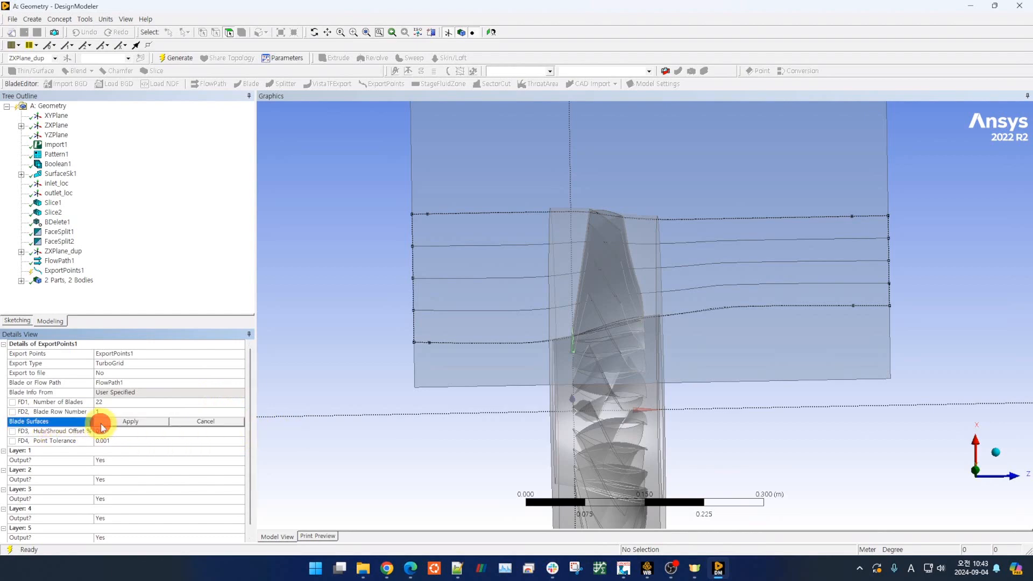
pyautogui.moveTo(463, 377); pyautogui.dragTo(635, 280, button='middle')
pyautogui.click(609, 263)
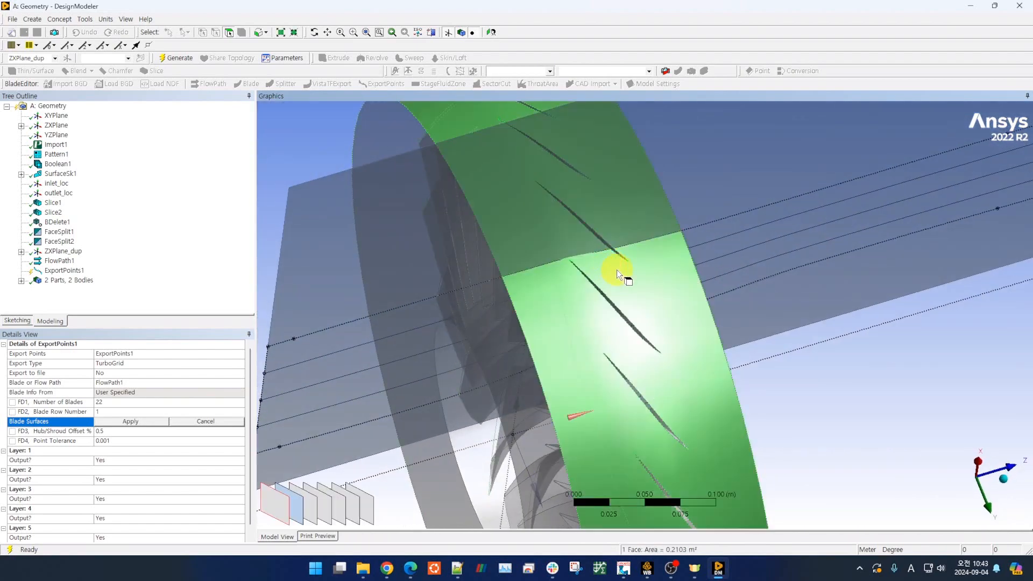
pyautogui.moveTo(617, 270); pyautogui.dragTo(610, 212, button='middle')
pyautogui.click(610, 217)
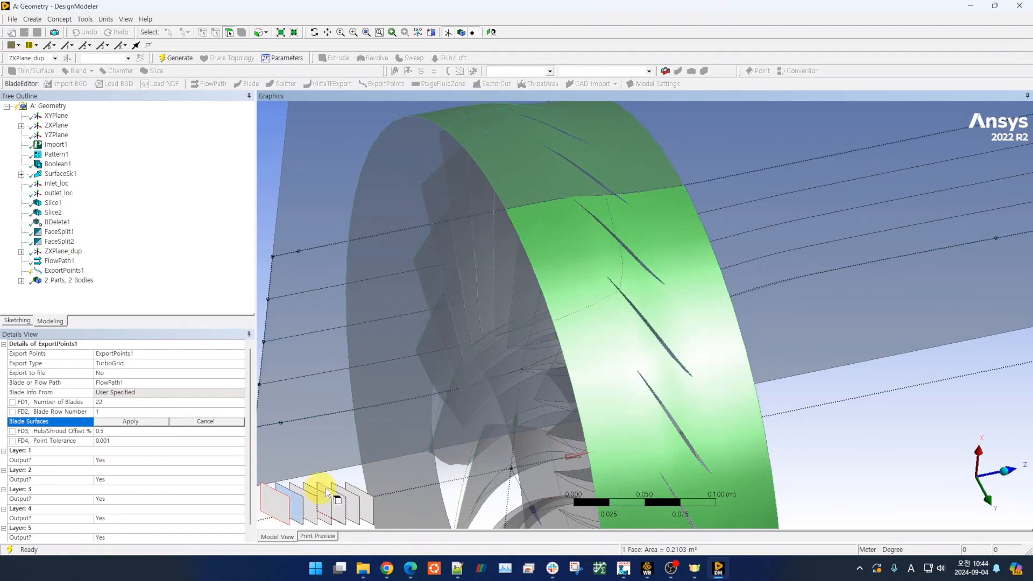
pyautogui.click(297, 520)
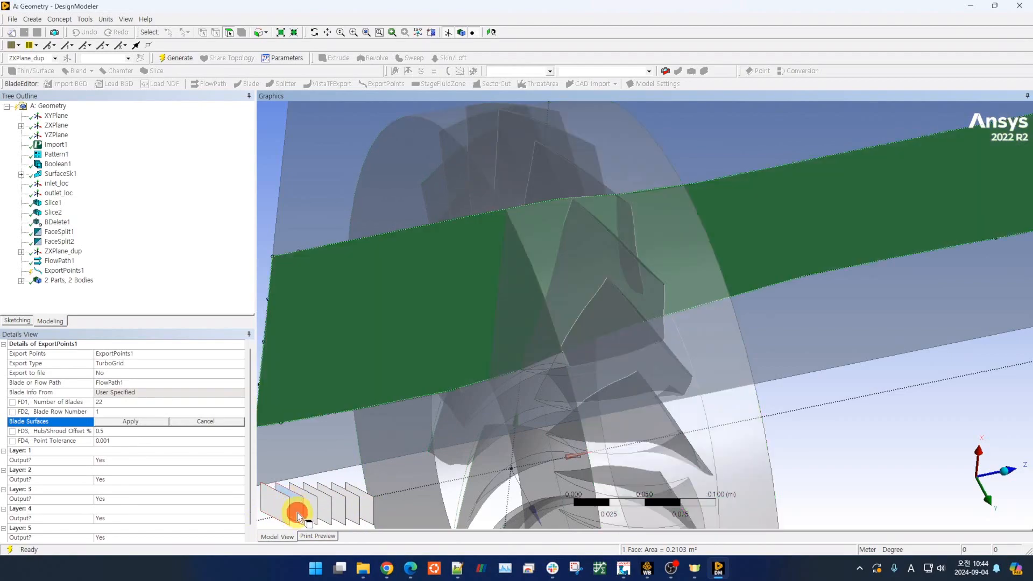
pyautogui.click(314, 509)
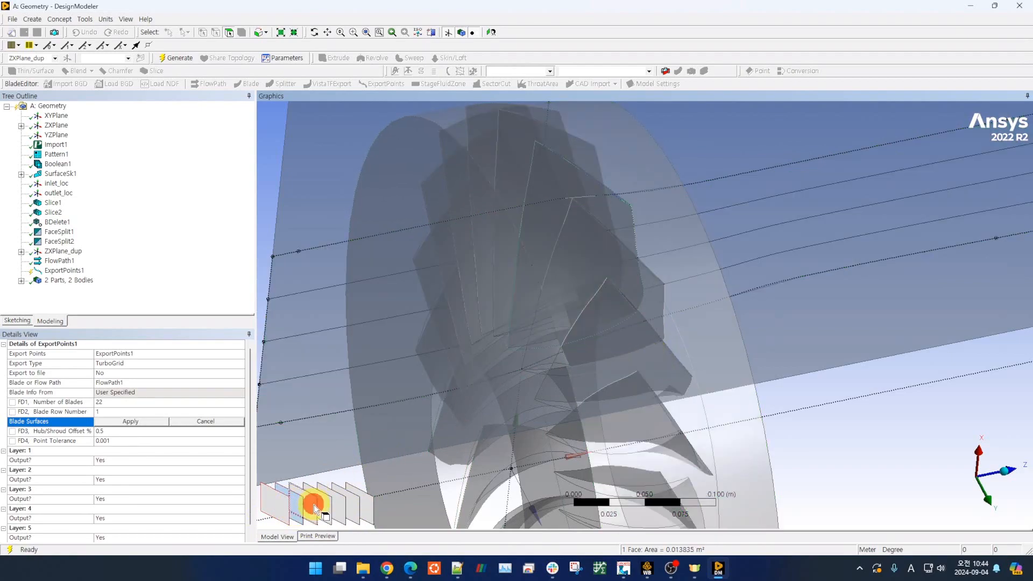
pyautogui.moveTo(772, 288); pyautogui.dragTo(745, 349, button='middle')
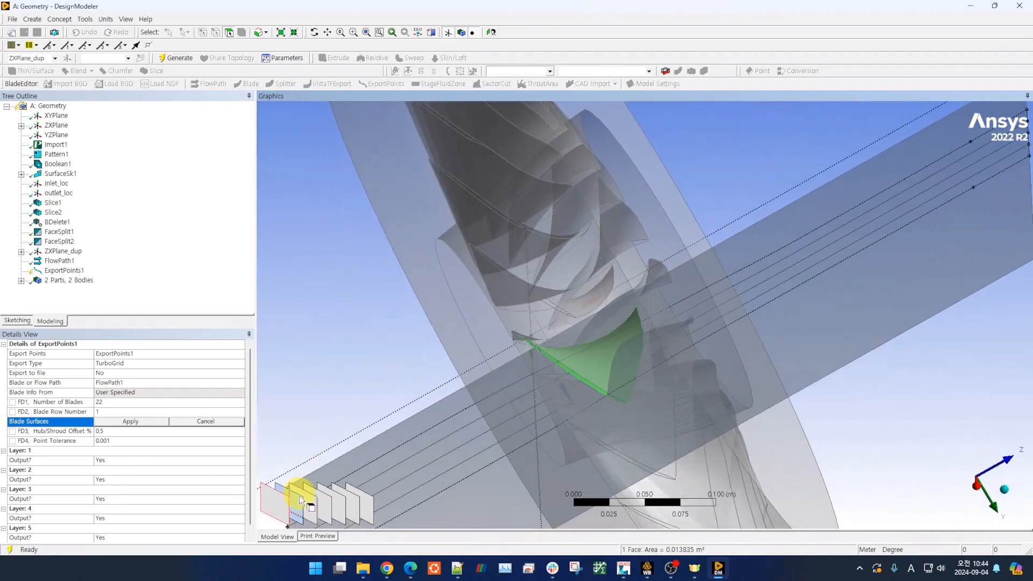
pyautogui.click(324, 506)
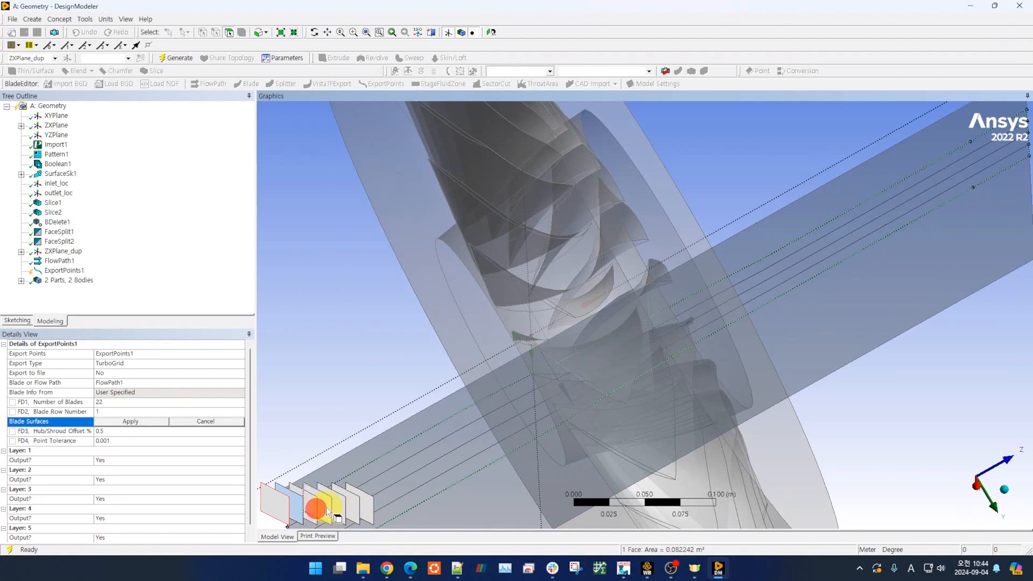
pyautogui.click(313, 508)
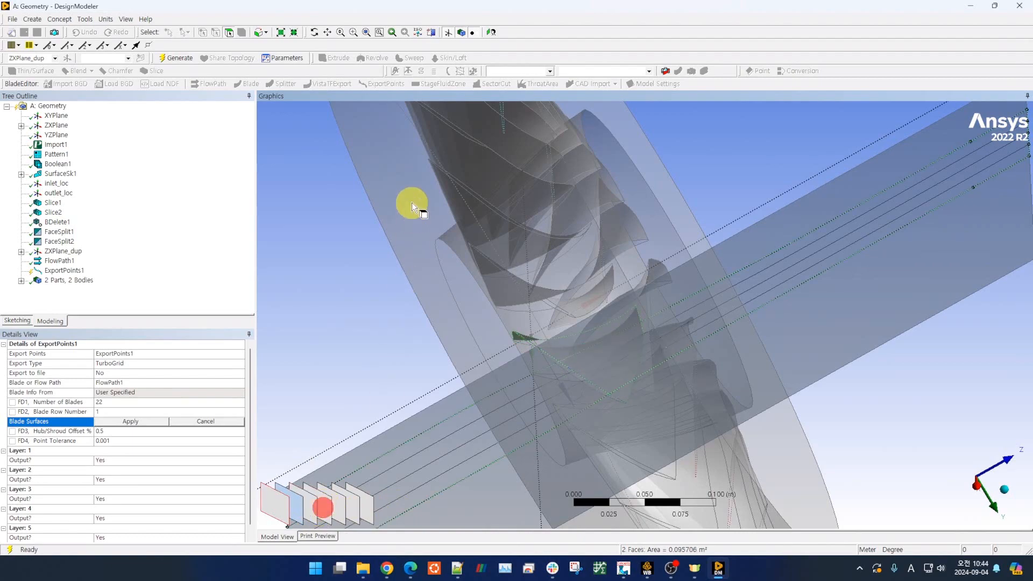
pyautogui.moveTo(400, 229); pyautogui.dragTo(430, 226, button='middle')
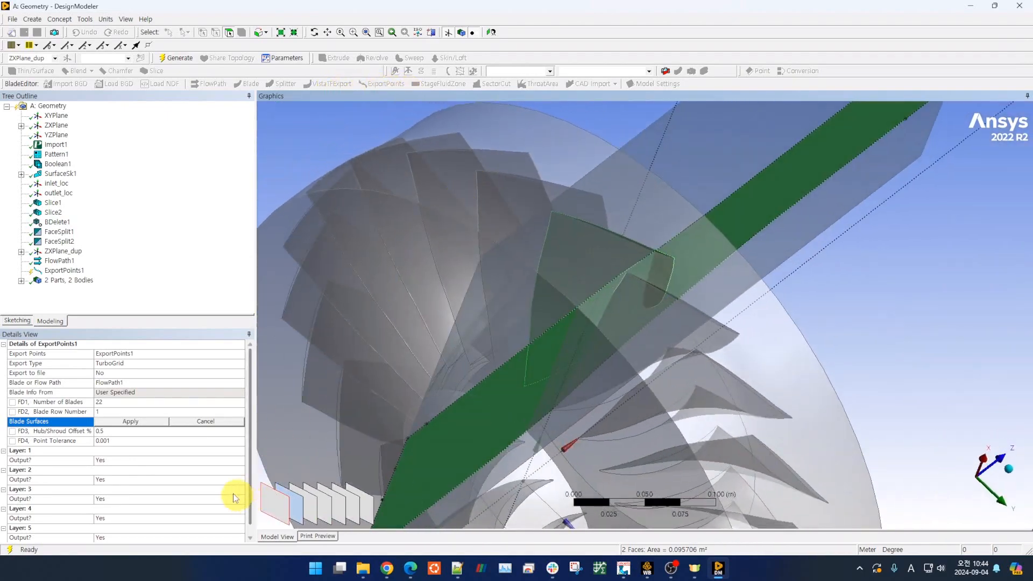
pyautogui.click(201, 420)
# - Assign the two side faces of a single rotor blade as the blade surfaces and generate the ExportPoints feature
pyautogui.moveTo(597, 289); pyautogui.dragTo(545, 174, button='middle')
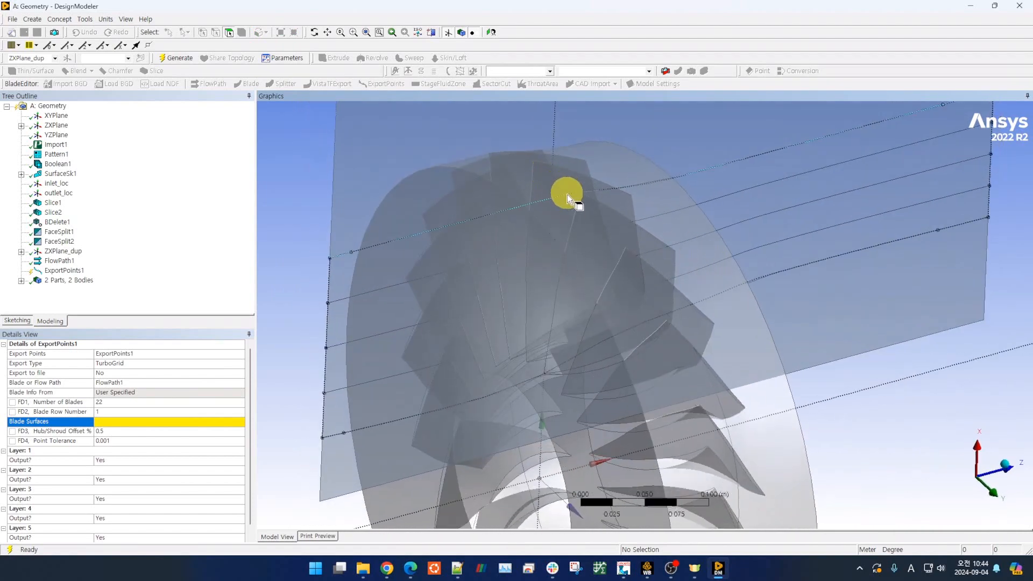
pyautogui.click(565, 209)
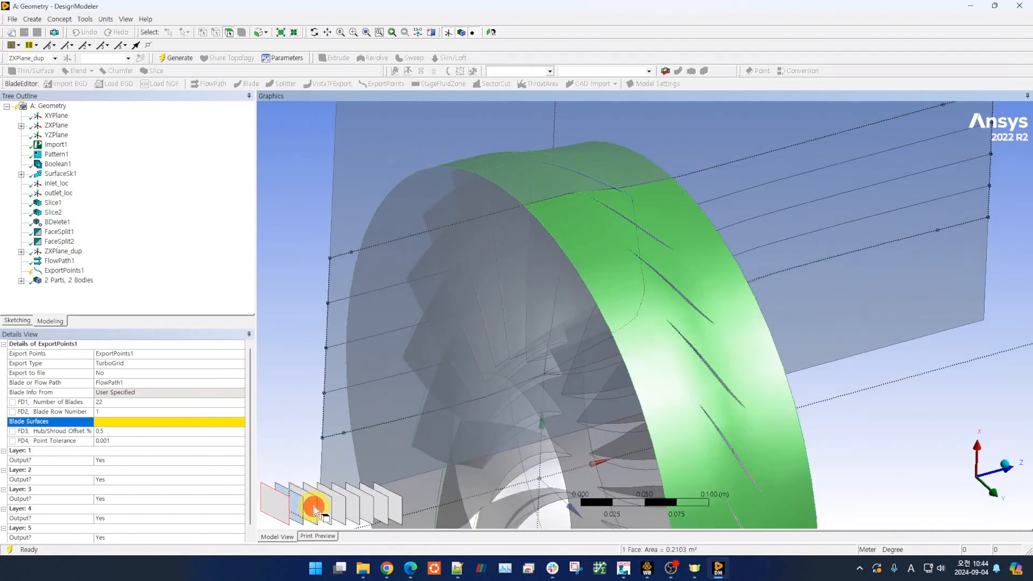
pyautogui.click(314, 505)
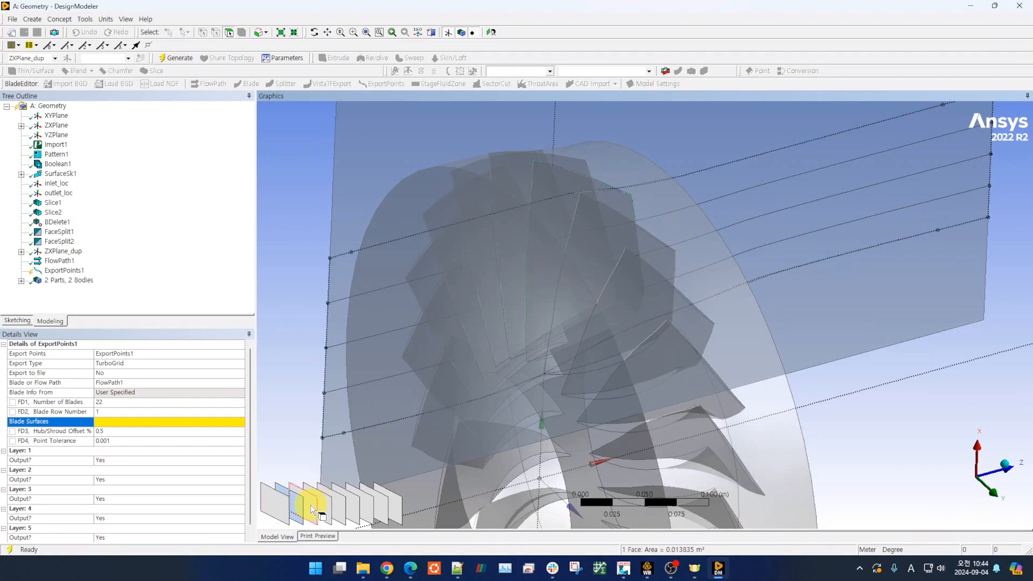
pyautogui.moveTo(305, 212); pyautogui.dragTo(328, 216, button='middle')
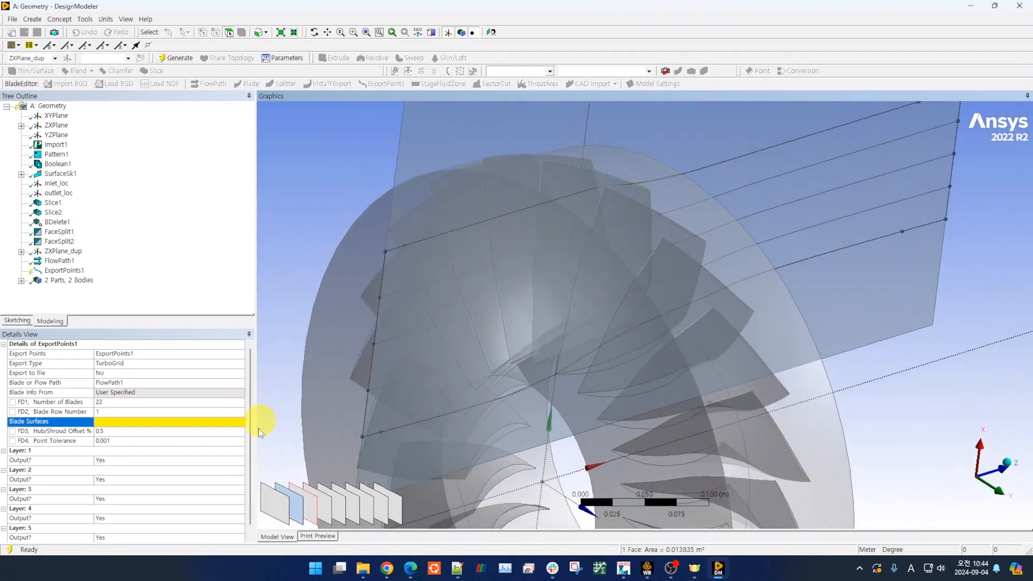
pyautogui.keyDown('ctrl'); pyautogui.click(330, 508); pyautogui.keyUp('ctrl')
pyautogui.moveTo(323, 178)
pyautogui.mouseDown(button='middle')
pyautogui.moveTo(488, 275)
pyautogui.moveTo(299, 152)
pyautogui.moveTo(376, 238)
pyautogui.moveTo(526, 302)
pyautogui.moveTo(309, 166)
pyautogui.mouseUp(button='middle')
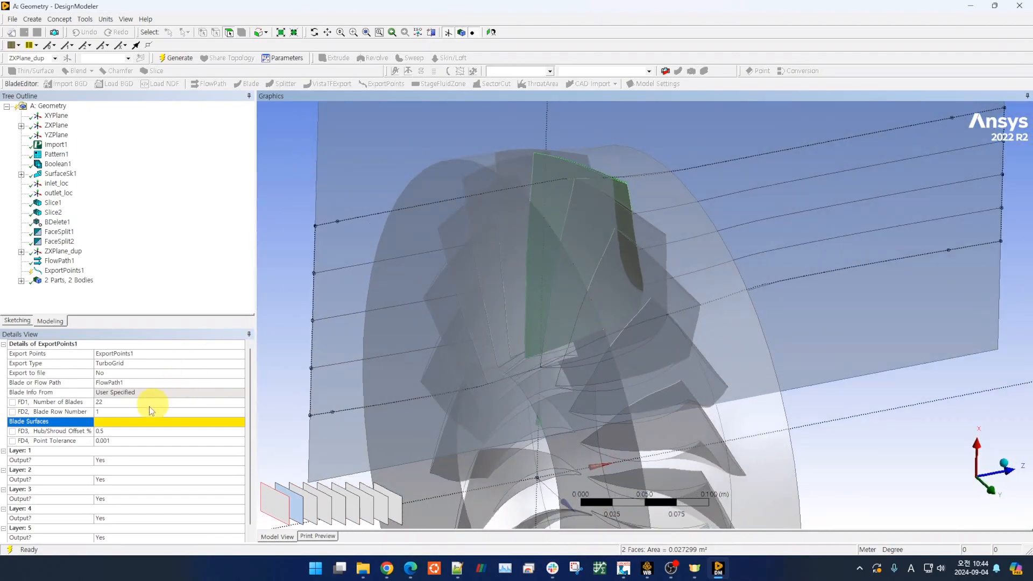
pyautogui.click(127, 422)
pyautogui.click(127, 423)
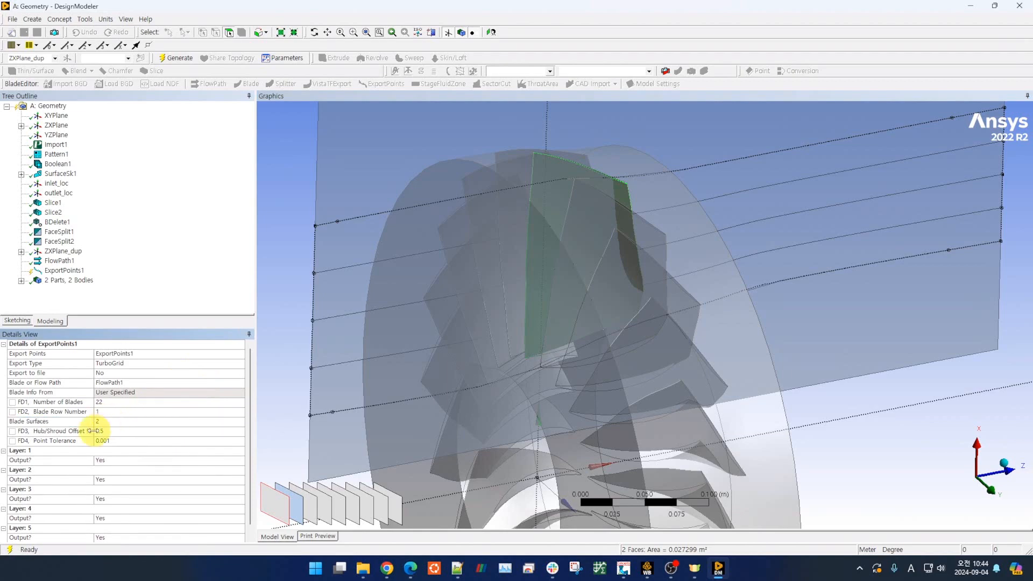
pyautogui.scroll(-2, 375, 185)
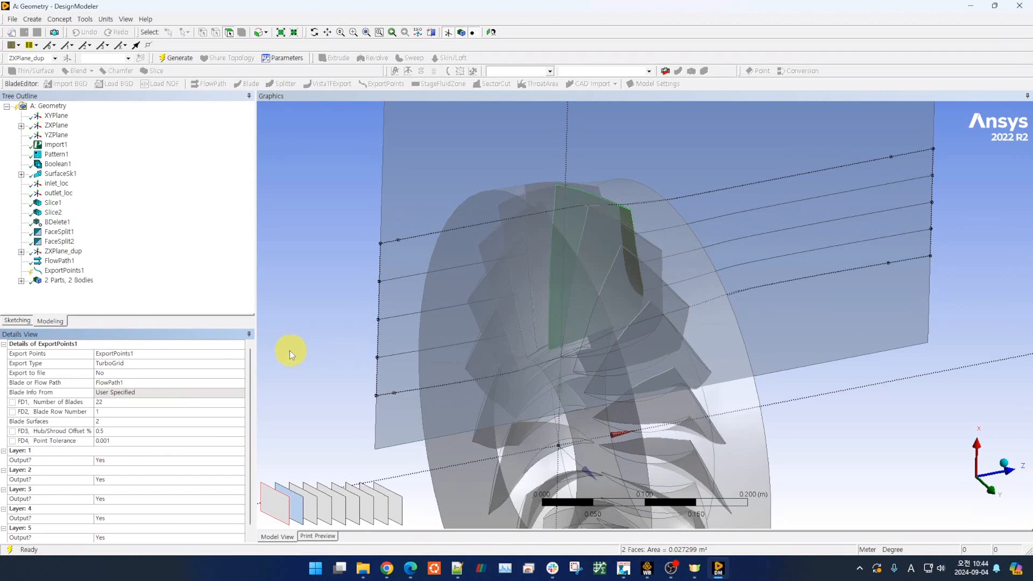
pyautogui.click(176, 58)
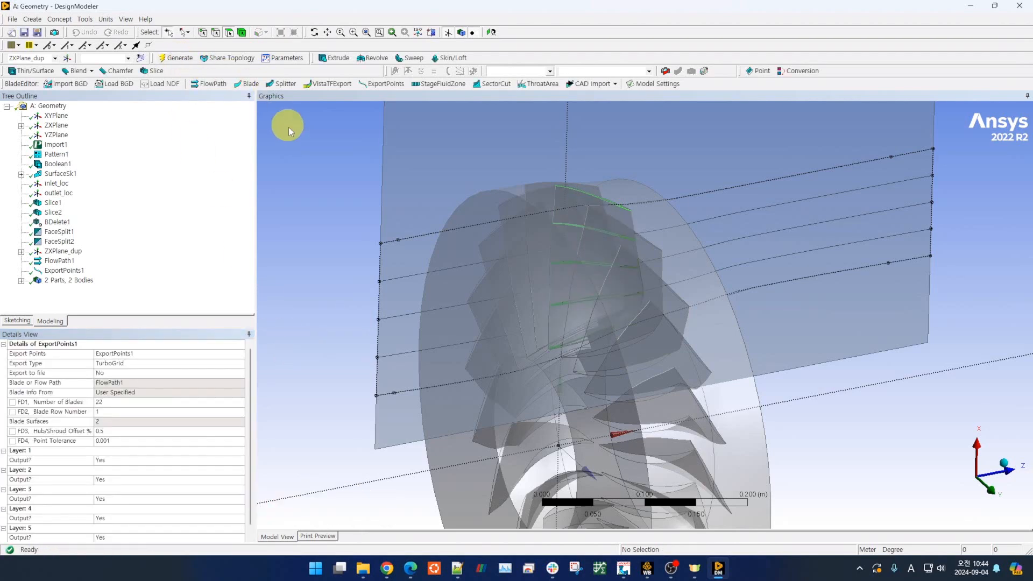
# - Examine the blade section curves at each span layer from several angles and open the point tolerance for editing
pyautogui.scroll(4, 443, 312)
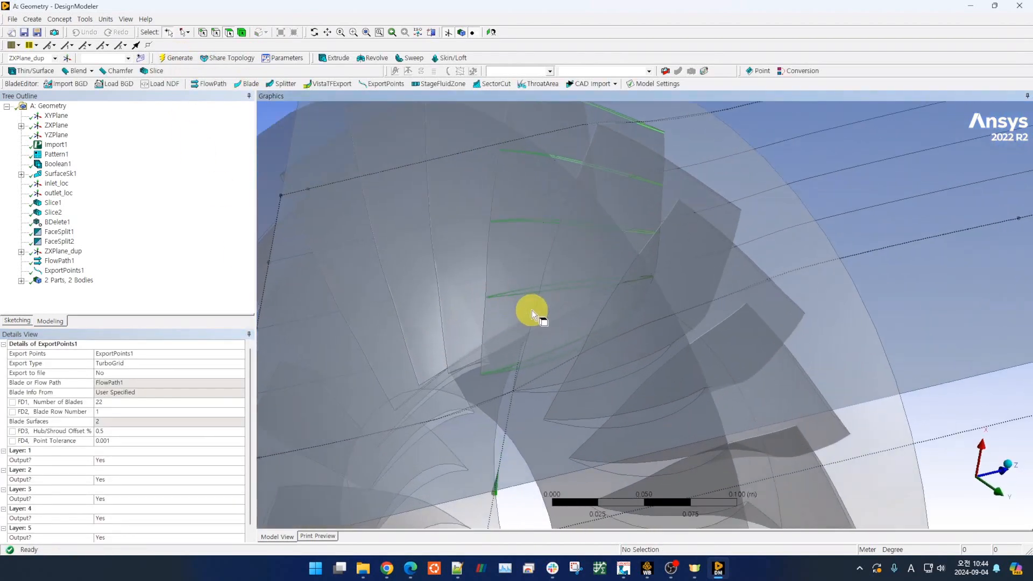
pyautogui.moveTo(531, 310); pyautogui.dragTo(601, 378, button='middle')
pyautogui.moveTo(586, 481); pyautogui.dragTo(596, 317, button='middle')
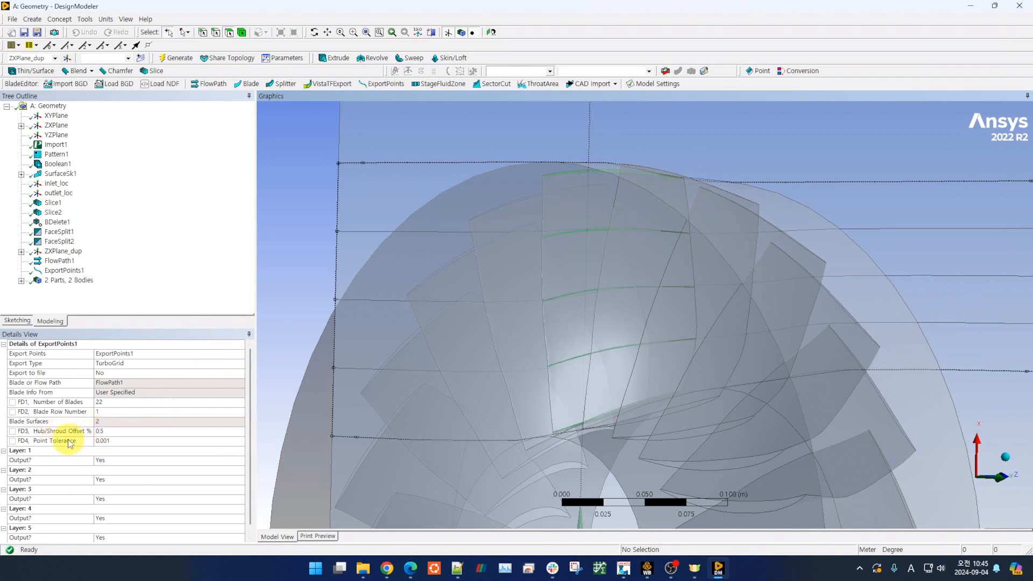
pyautogui.click(110, 442)
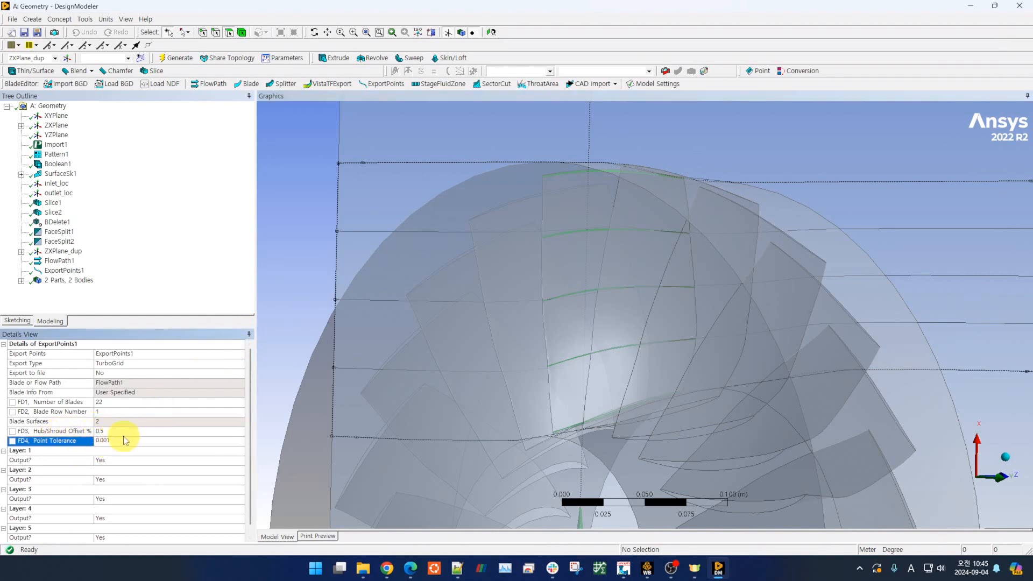
pyautogui.scroll(4, 368, 378)
pyautogui.scroll(-5, 368, 378)
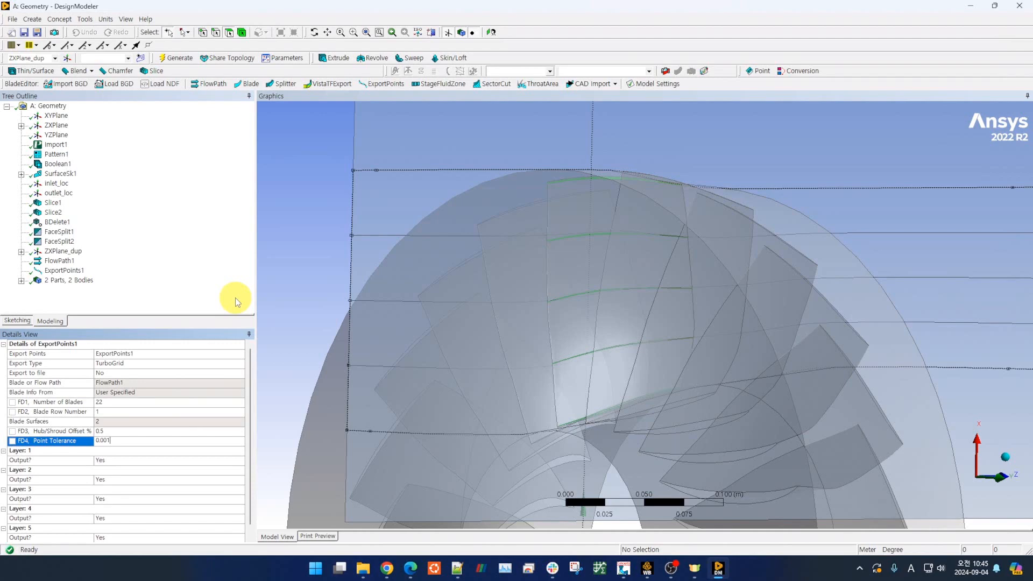
pyautogui.moveTo(410, 568)
pyautogui.click(412, 481)
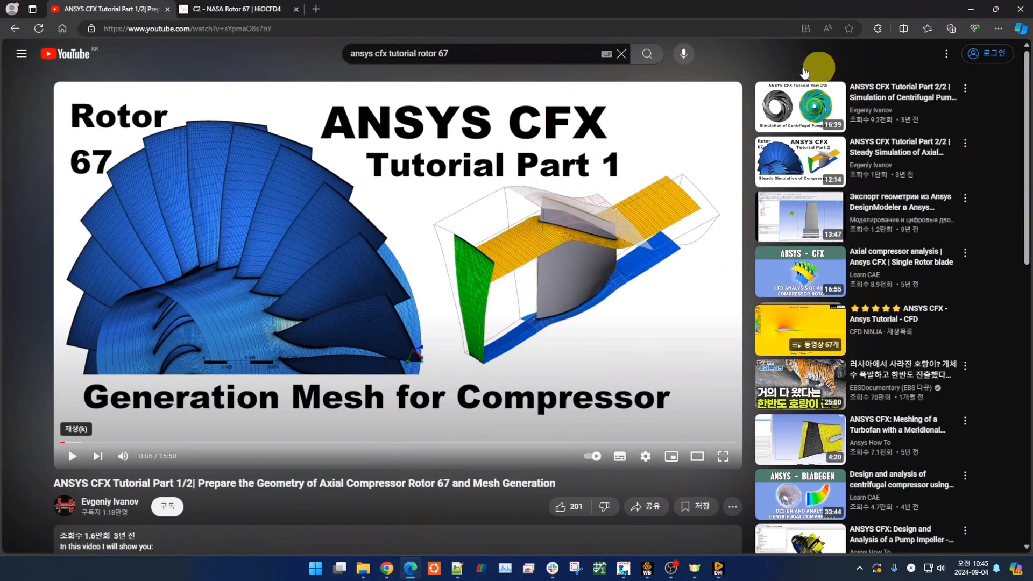
pyautogui.click(971, 12)
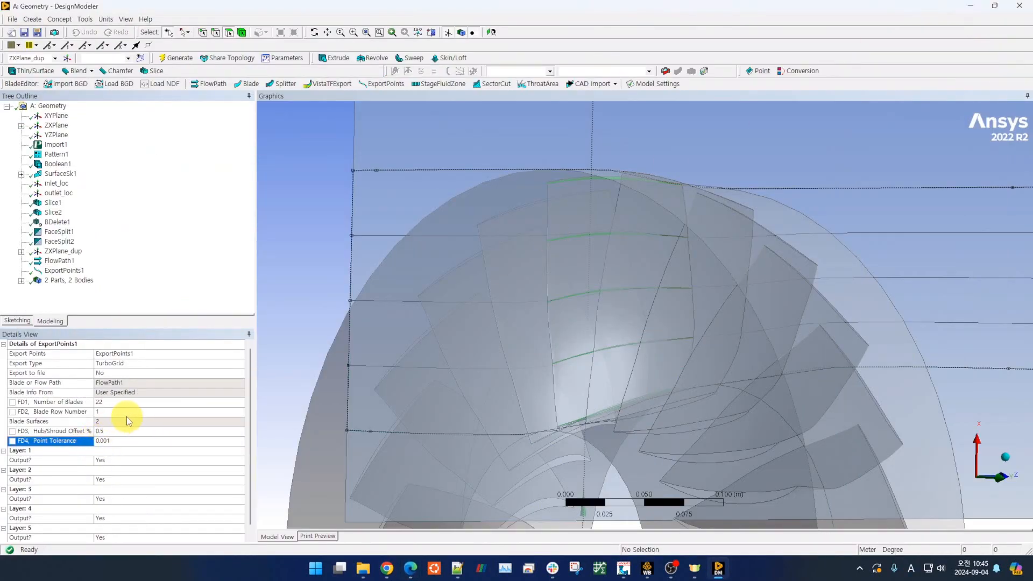
# - Show the bodies and the ZXPlane_dup profile sketches in the model tree, and close DesignModeler to return to Workbench
pyautogui.moveTo(328, 378); pyautogui.dragTo(608, 259, button='middle')
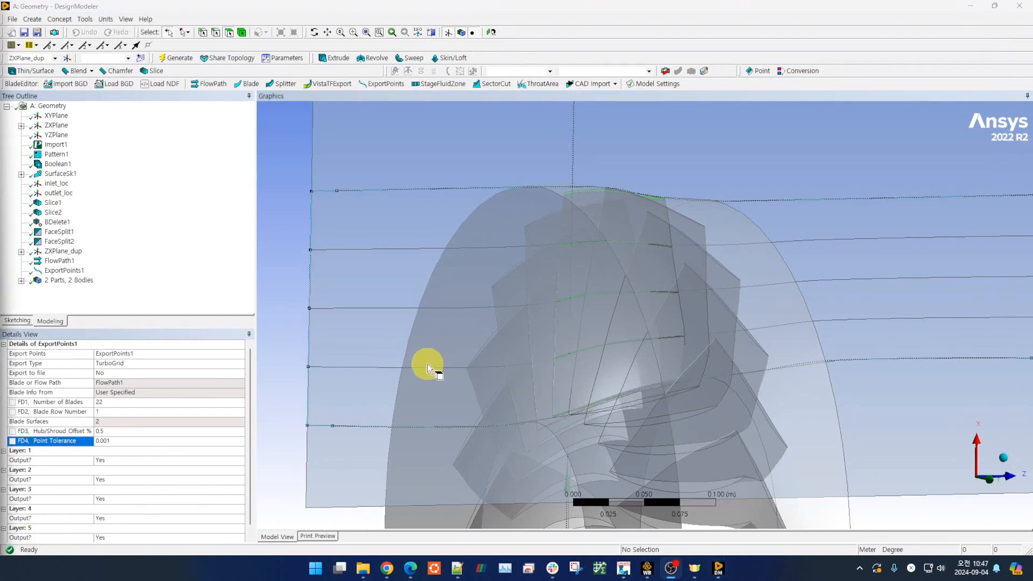
pyautogui.click(21, 280)
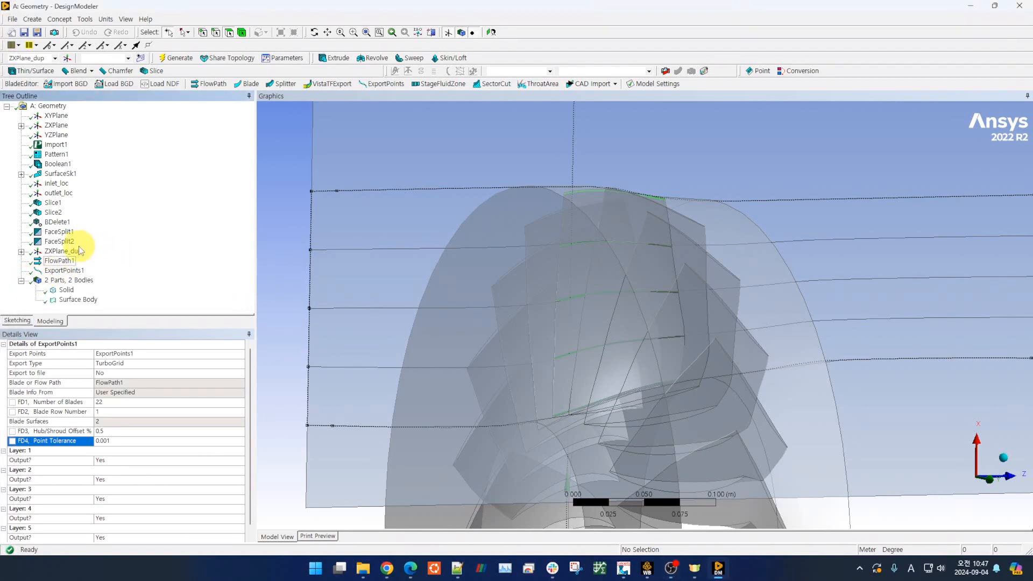
pyautogui.click(22, 251)
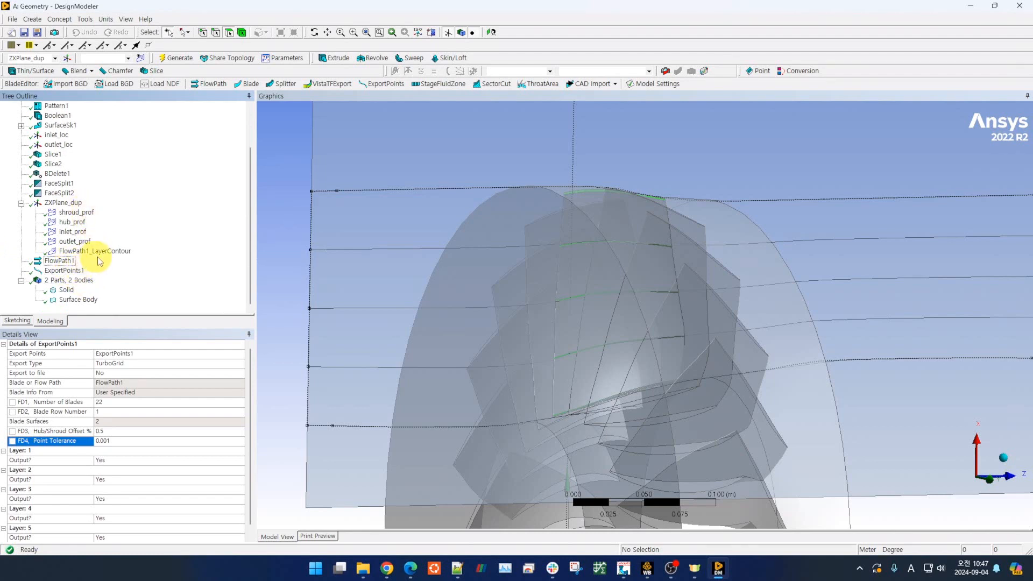
pyautogui.click(1016, 12)
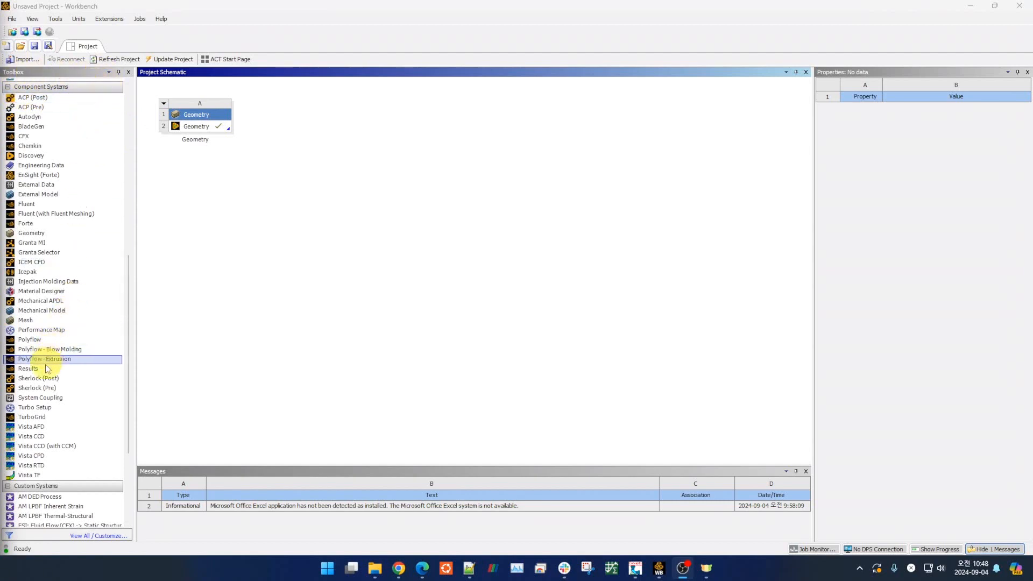
# - Add a TurboGrid system beside the Geometry system and link the Geometry cell to its Turbo Mesh cell
pyautogui.moveTo(37, 421); pyautogui.dragTo(272, 120)
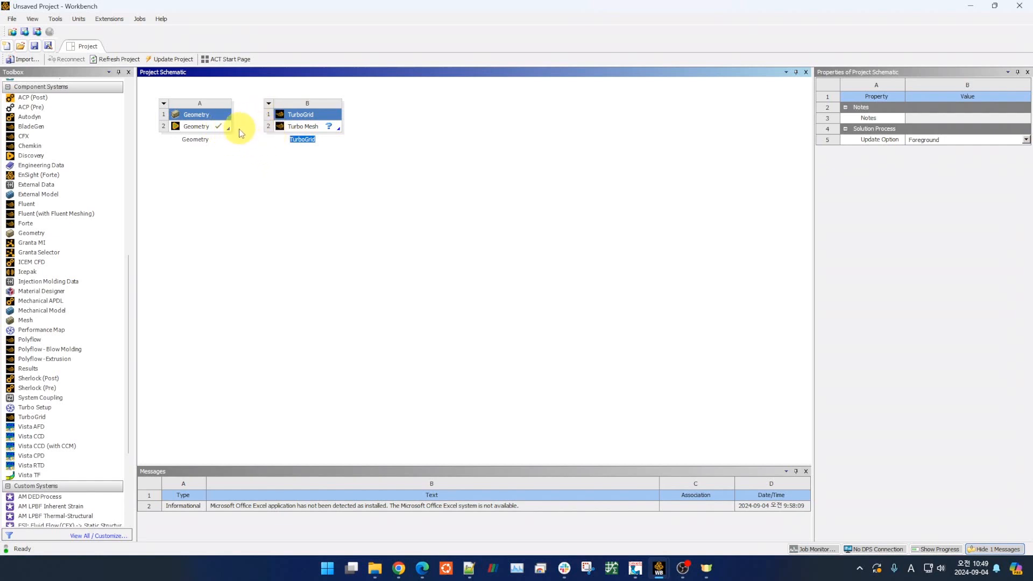
pyautogui.moveTo(219, 132); pyautogui.dragTo(279, 132)
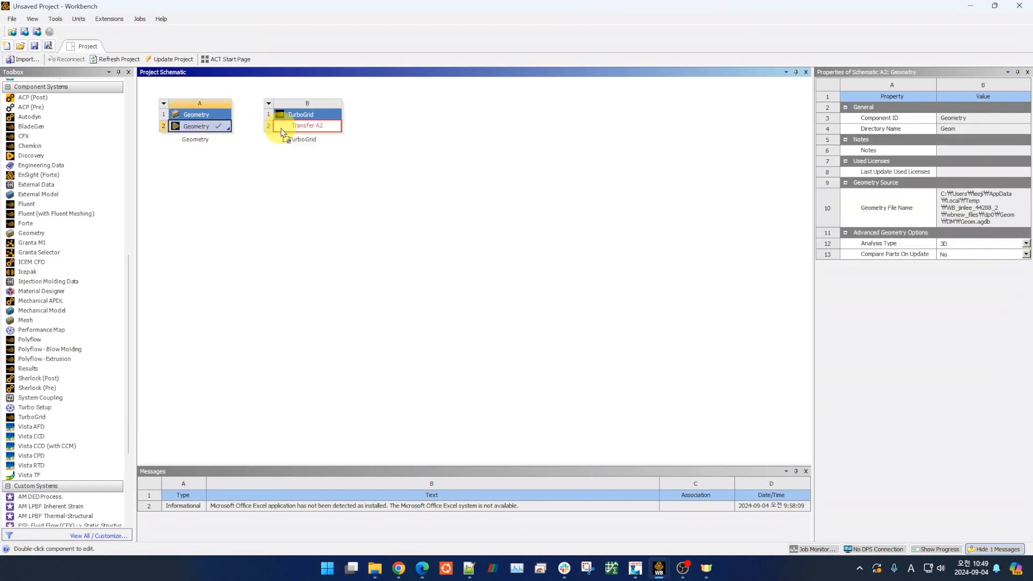
pyautogui.moveTo(281, 129); pyautogui.dragTo(281, 130)
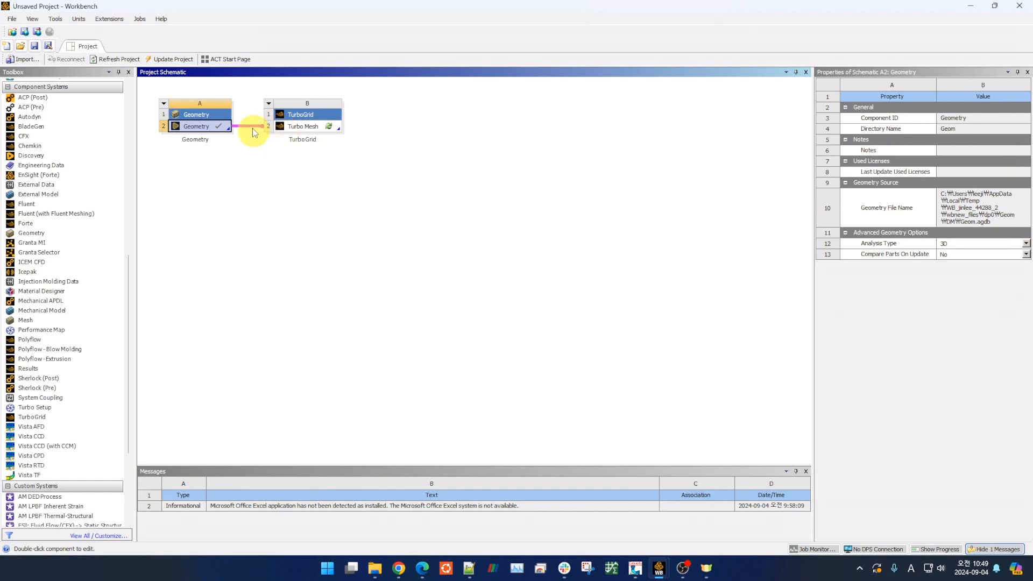
# - Open the Turbo Mesh cell in TurboGrid and examine the imported hub, shroud and blade passage from several angles
pyautogui.click(323, 178)
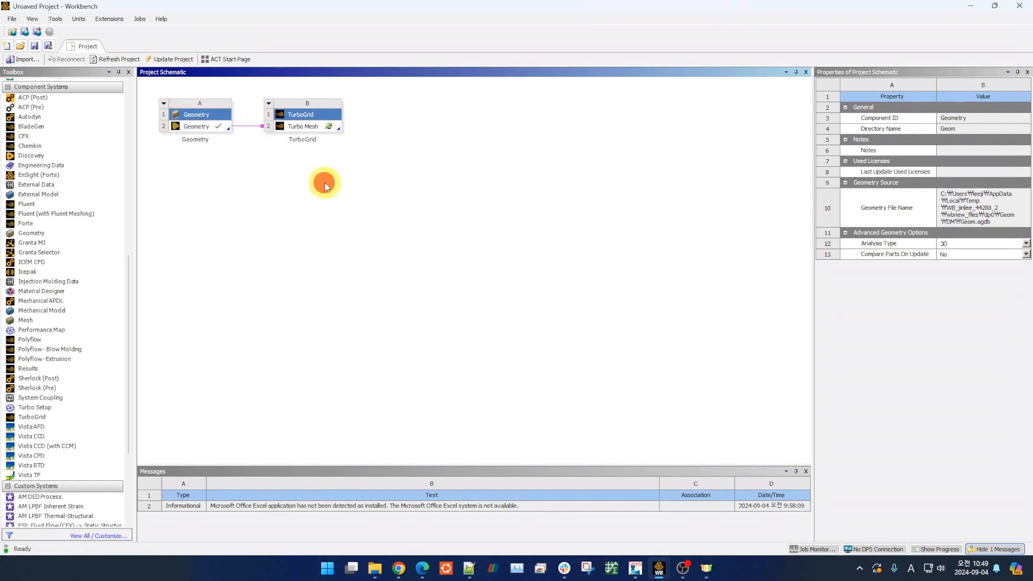
pyautogui.doubleClick(309, 129)
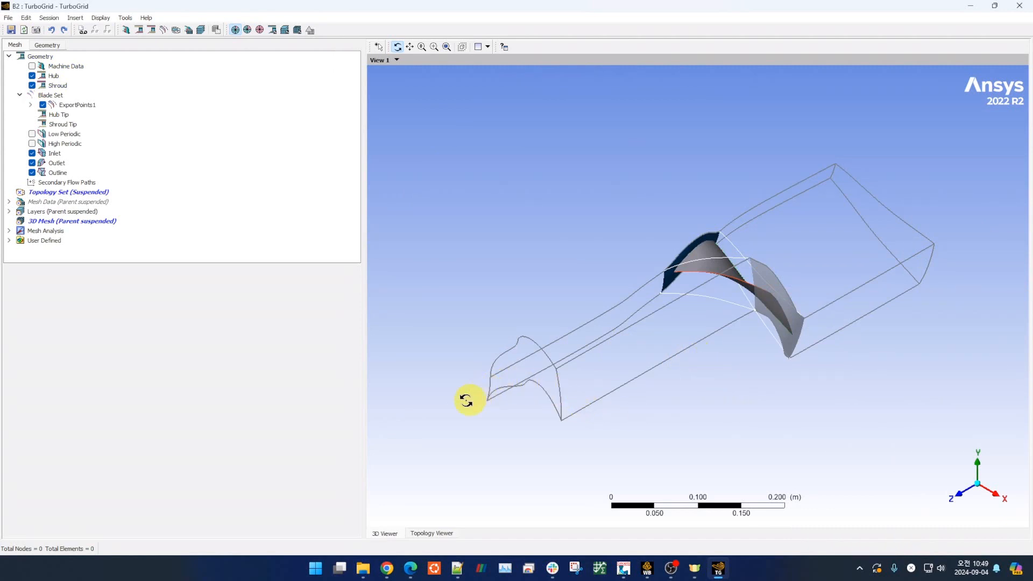
pyautogui.moveTo(471, 283)
pyautogui.mouseDown()
pyautogui.moveTo(542, 270)
pyautogui.moveTo(739, 411)
pyautogui.moveTo(556, 343)
pyautogui.moveTo(648, 477)
pyautogui.moveTo(540, 498)
pyautogui.moveTo(579, 340)
pyautogui.mouseUp()
pyautogui.moveTo(579, 340)
pyautogui.mouseDown()
pyautogui.moveTo(634, 394)
pyautogui.moveTo(1031, 487)
pyautogui.mouseUp()
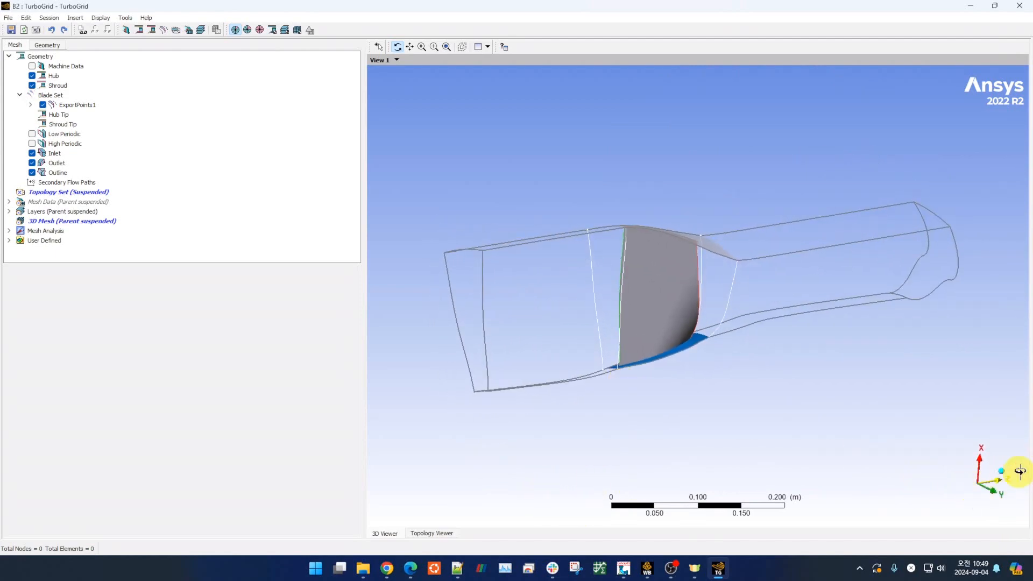
pyautogui.scroll(2, 753, 383)
pyautogui.moveTo(720, 399)
pyautogui.mouseDown()
pyautogui.moveTo(735, 412)
pyautogui.moveTo(721, 355)
pyautogui.moveTo(749, 346)
pyautogui.moveTo(756, 355)
pyautogui.moveTo(713, 346)
pyautogui.moveTo(714, 364)
pyautogui.mouseUp()
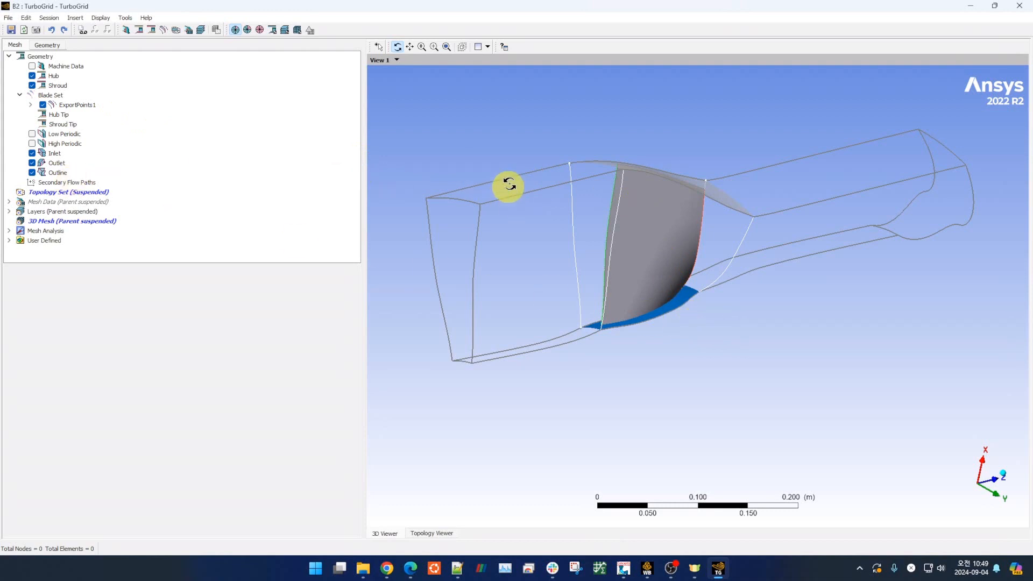
pyautogui.moveTo(640, 364); pyautogui.dragTo(622, 369)
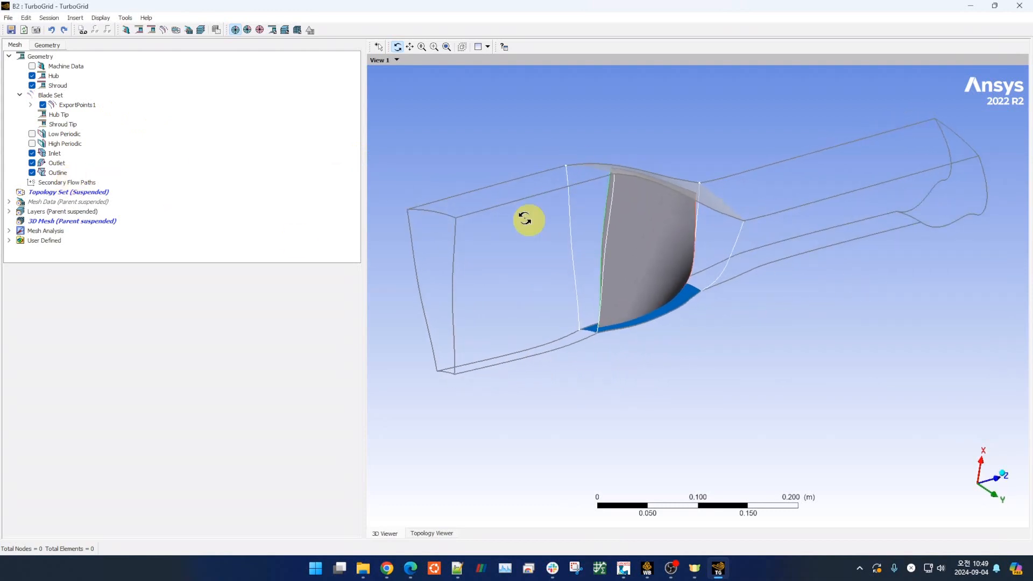
pyautogui.moveTo(687, 281); pyautogui.dragTo(709, 296)
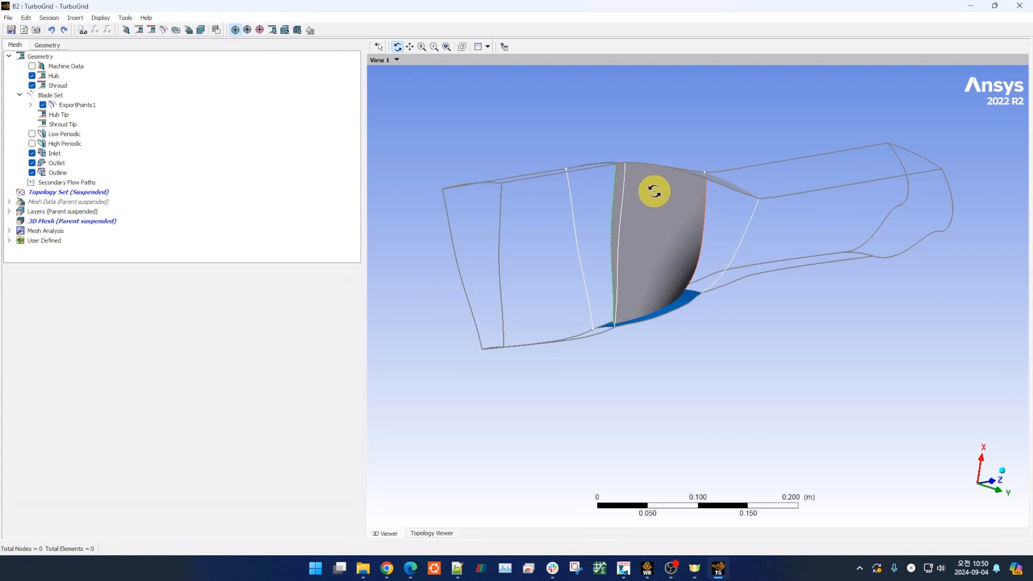
pyautogui.moveTo(592, 314); pyautogui.dragTo(543, 330)
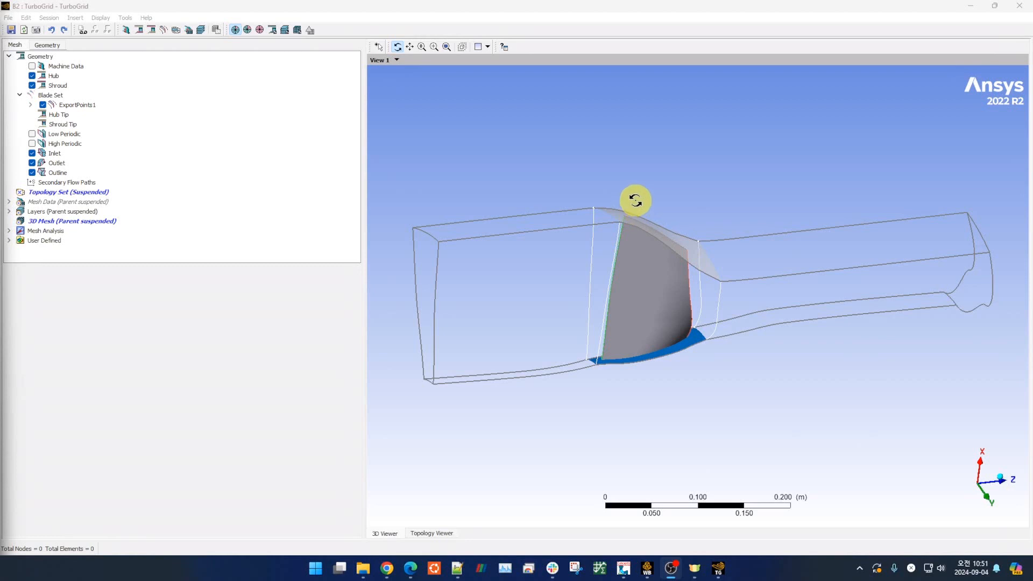
# - Examine the blade tip against the shroud surface up close, from the leading edge to the trailing edge
pyautogui.scroll(5, 661, 215)
pyautogui.keyDown('ctrl'); pyautogui.moveTo(676, 320); pyautogui.dragTo(685, 371, button='middle'); pyautogui.keyUp('ctrl')
pyautogui.scroll(2, 650, 305)
pyautogui.moveTo(650, 304); pyautogui.dragTo(718, 303, button='middle')
pyautogui.scroll(2, 648, 269)
pyautogui.scroll(3, 644, 257)
pyautogui.scroll(2, 660, 264)
pyautogui.keyDown('ctrl'); pyautogui.moveTo(674, 273); pyautogui.dragTo(751, 296, button='middle'); pyautogui.keyUp('ctrl')
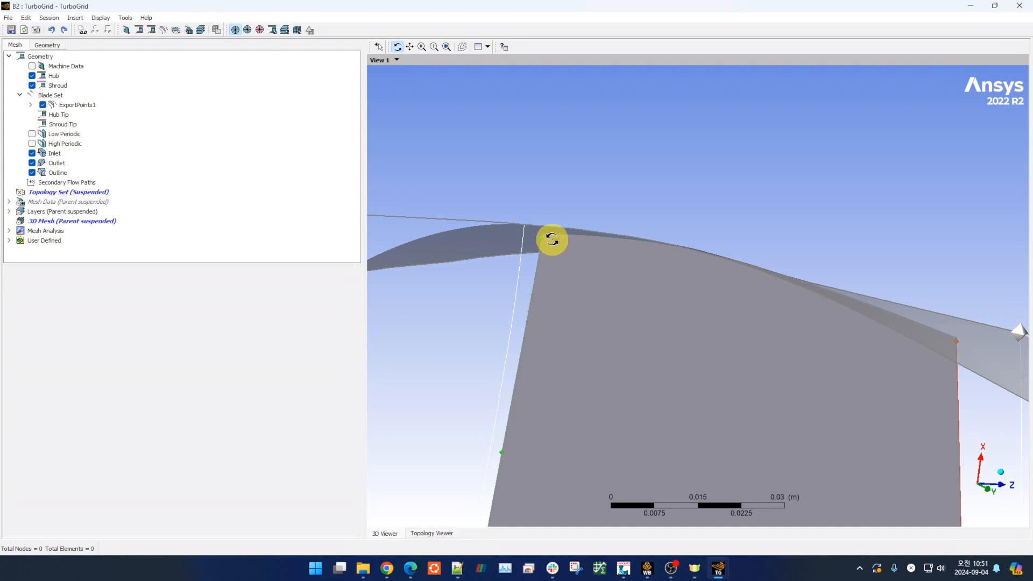
pyautogui.scroll(-10, 551, 238)
pyautogui.keyDown('ctrl'); pyautogui.moveTo(654, 295); pyautogui.dragTo(622, 203, button='middle'); pyautogui.keyUp('ctrl')
pyautogui.scroll(-1, 624, 216)
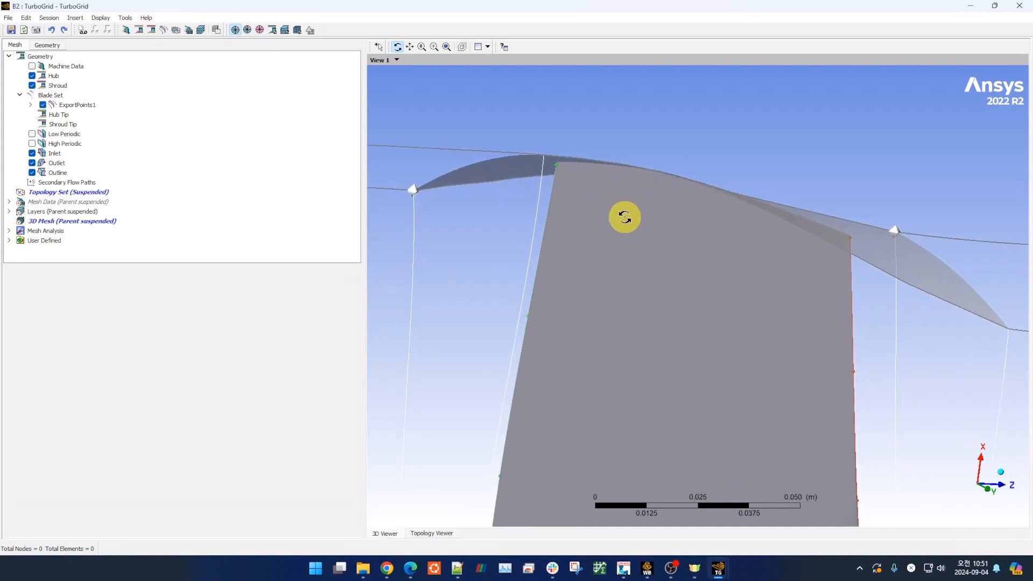
# - Override the upstream geometry options for the Shroud Tip and choose Normal Distance as the tip option
pyautogui.click(68, 125)
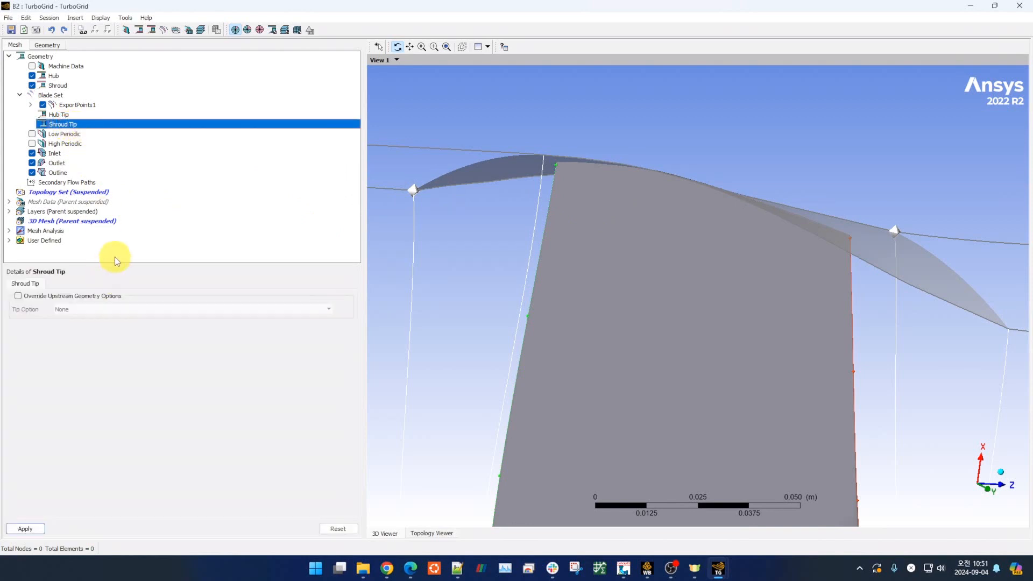
pyautogui.click(41, 298)
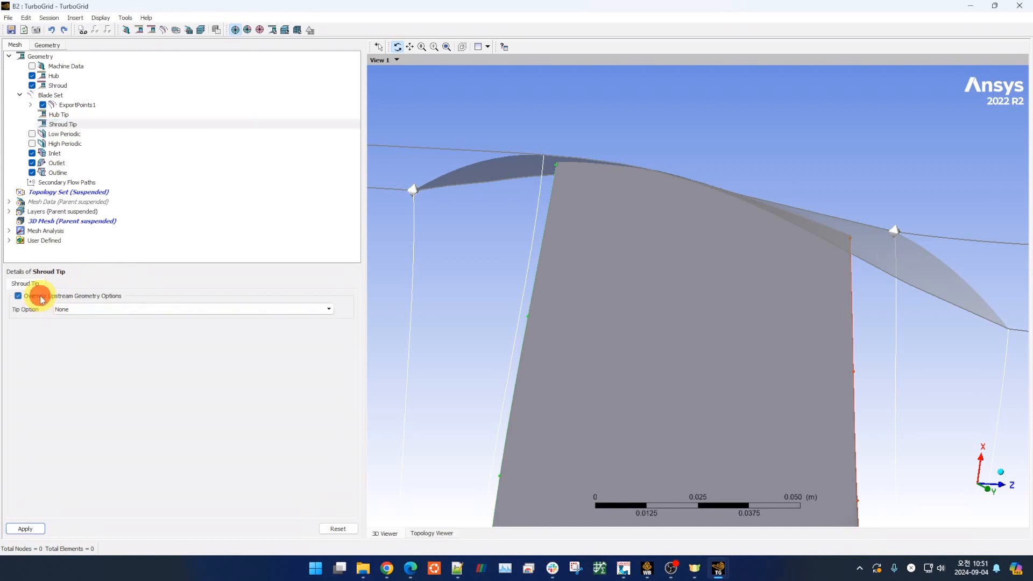
pyautogui.click(154, 312)
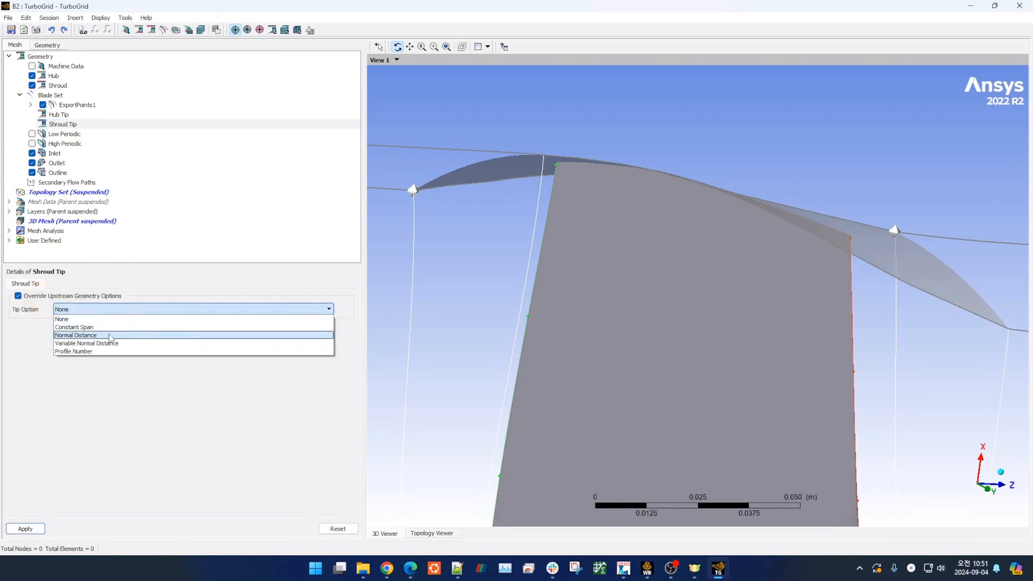
pyautogui.click(110, 335)
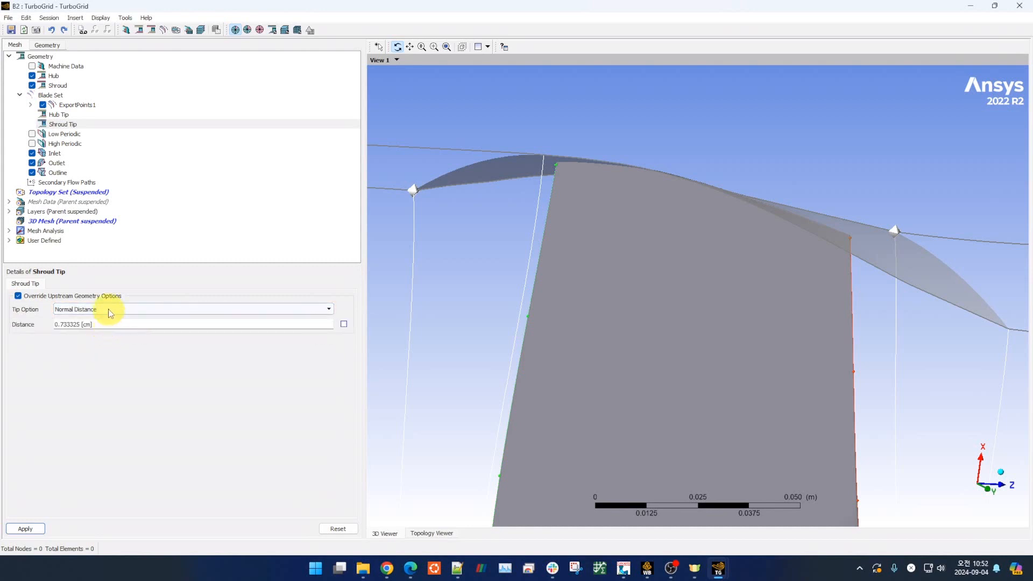
pyautogui.click(109, 311)
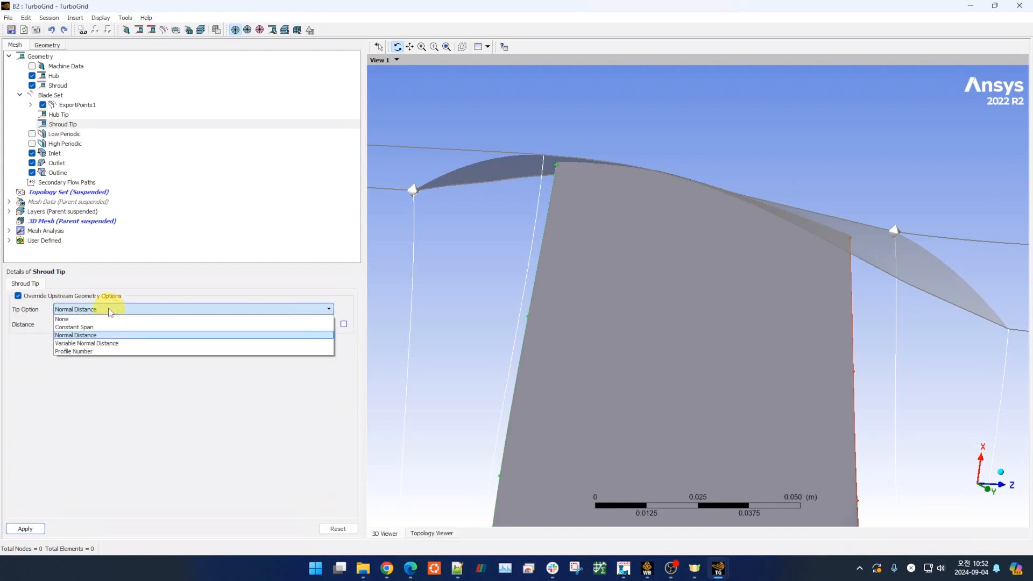
pyautogui.click(110, 311)
# - Set the shroud tip distance to 1.01 mm and apply the tip clearance
pyautogui.click(328, 324)
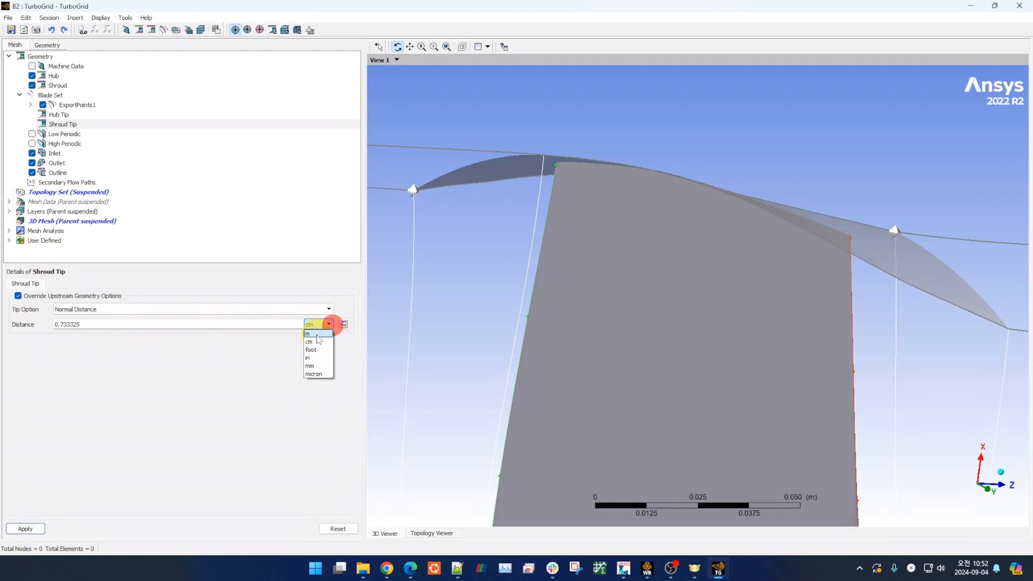
pyautogui.click(311, 366)
pyautogui.doubleClick(223, 327)
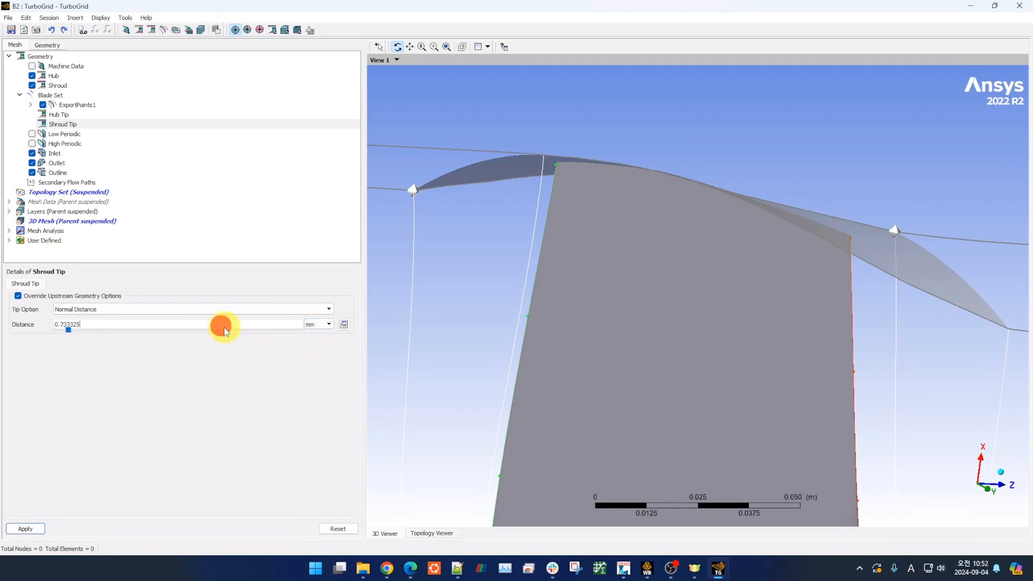
pyautogui.write('1.01')
pyautogui.click(226, 376)
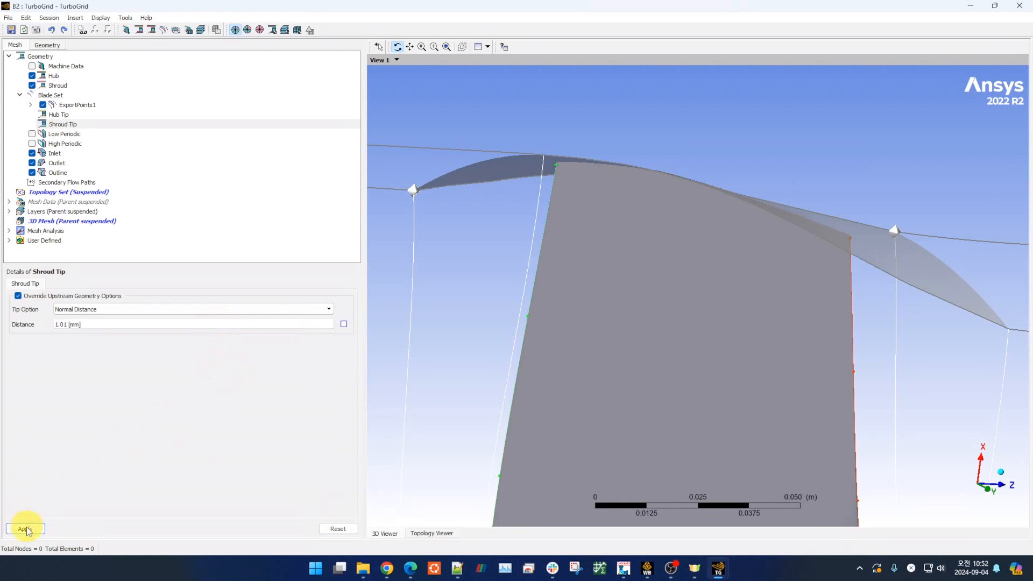
pyautogui.click(32, 527)
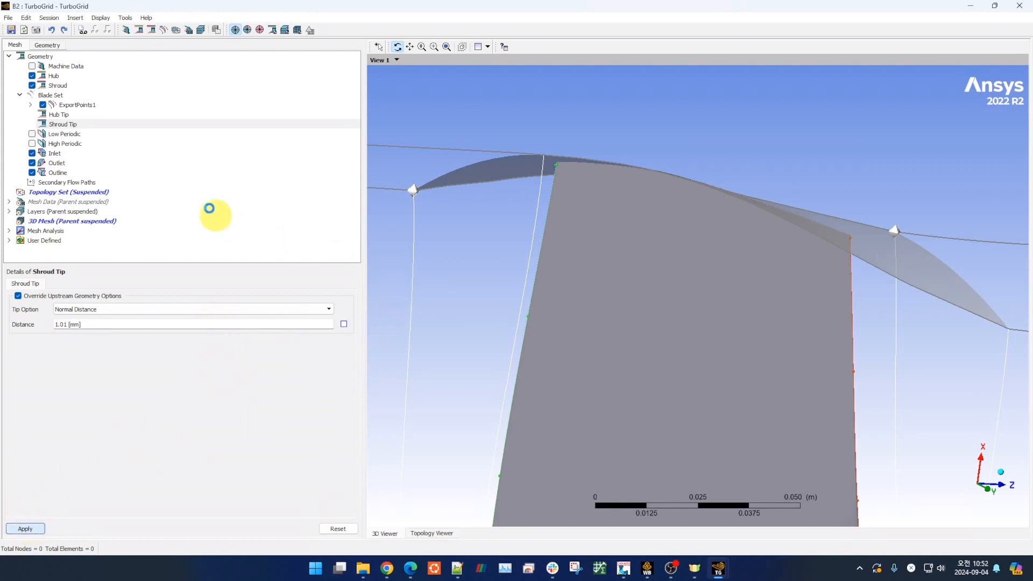
# - Turn off Suspend Object Updates for the Topology Set so the blade passage topology and mesh layers are generated
pyautogui.moveTo(495, 191); pyautogui.dragTo(562, 226)
pyautogui.scroll(-5, 568, 234)
pyautogui.moveTo(570, 247); pyautogui.dragTo(618, 144, button='middle')
pyautogui.scroll(-1, 641, 293)
pyautogui.moveTo(628, 313)
pyautogui.keyDown('ctrl'); pyautogui.mouseDown(button='middle')
pyautogui.moveTo(633, 249)
pyautogui.moveTo(629, 294)
pyautogui.moveTo(646, 304)
pyautogui.mouseUp(button='middle'); pyautogui.keyUp('ctrl')
pyautogui.scroll(-1, 631, 279)
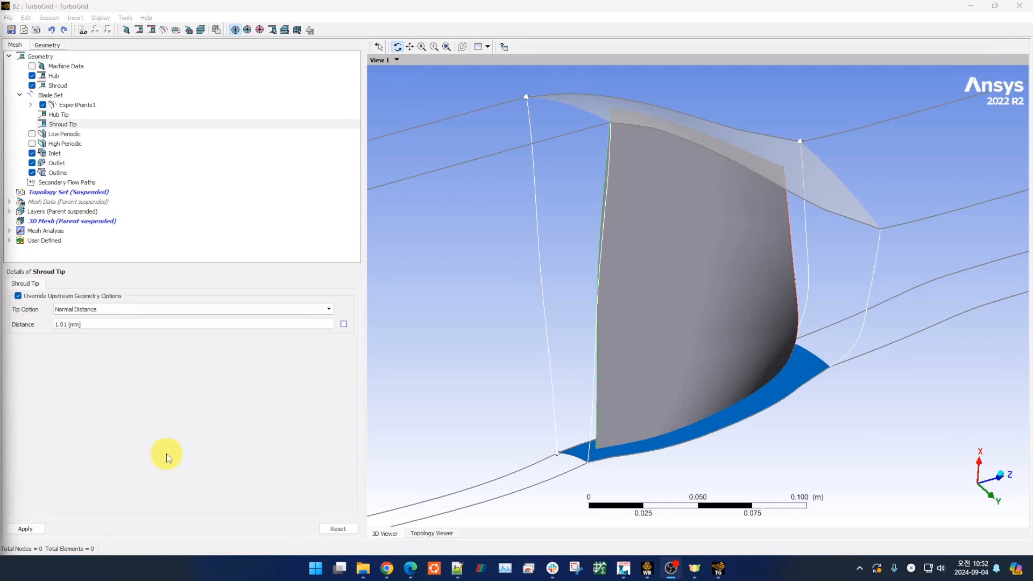
pyautogui.click(64, 195)
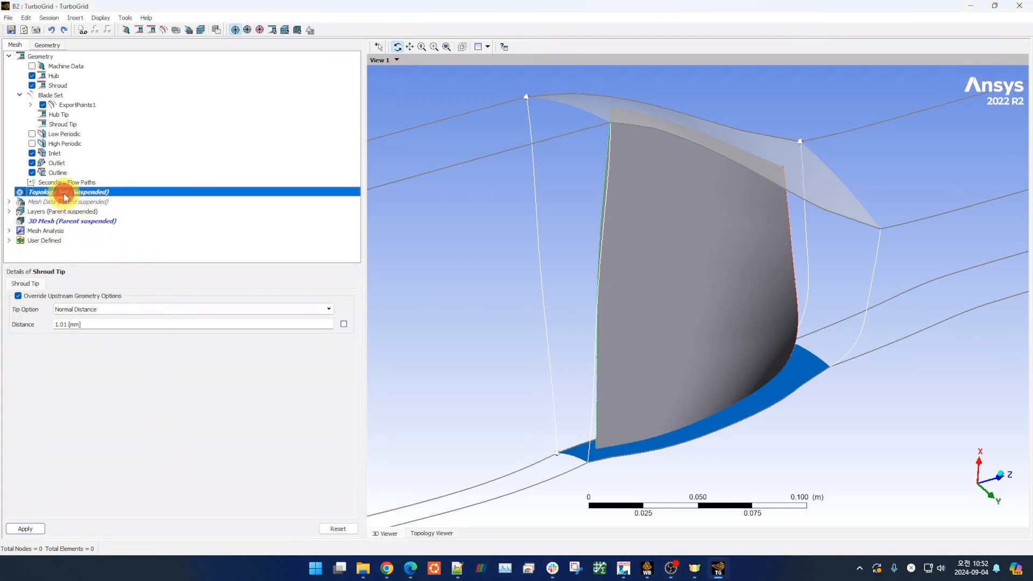
pyautogui.rightClick(65, 197)
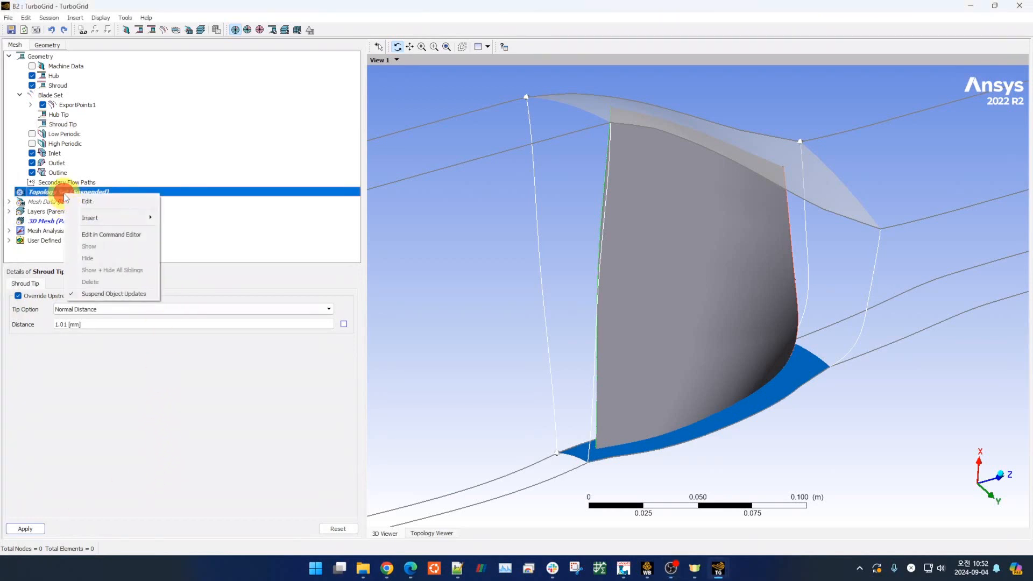
pyautogui.click(109, 294)
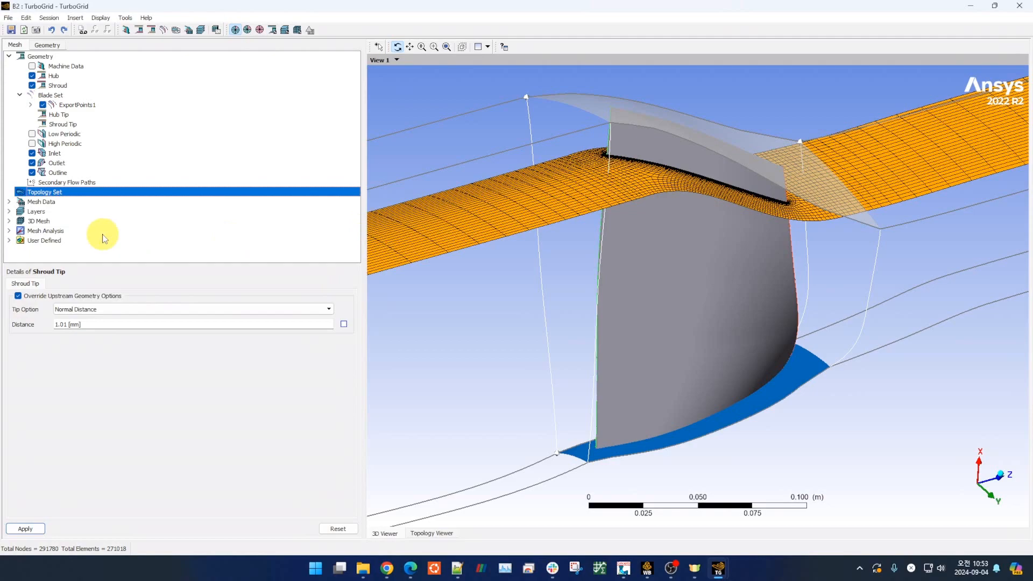
# - Examine the layer mesh around the blade and through the inlet and outlet regions from several angles
pyautogui.moveTo(578, 301); pyautogui.dragTo(693, 229)
pyautogui.moveTo(690, 308); pyautogui.dragTo(637, 330)
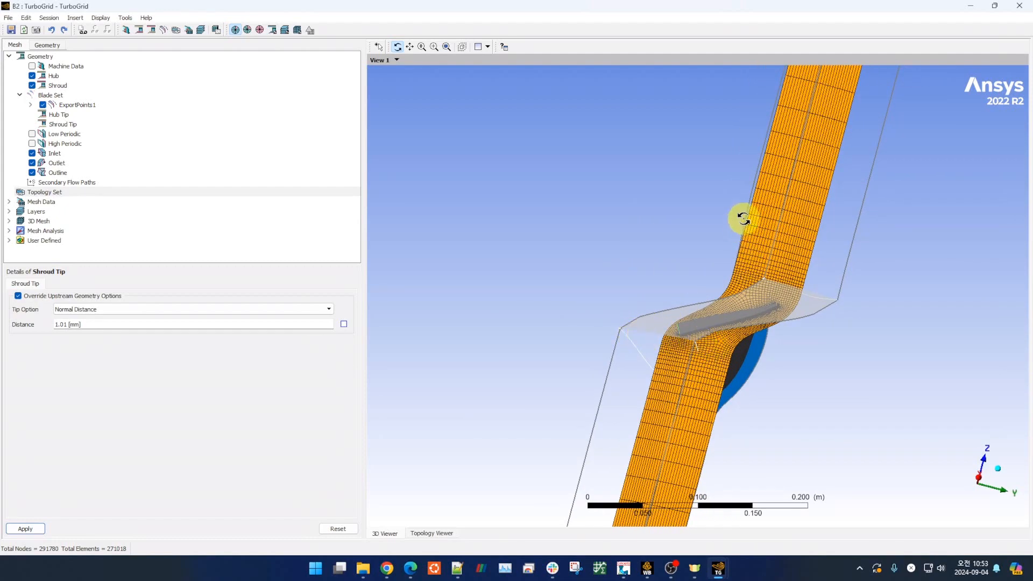
pyautogui.moveTo(831, 273); pyautogui.dragTo(782, 274)
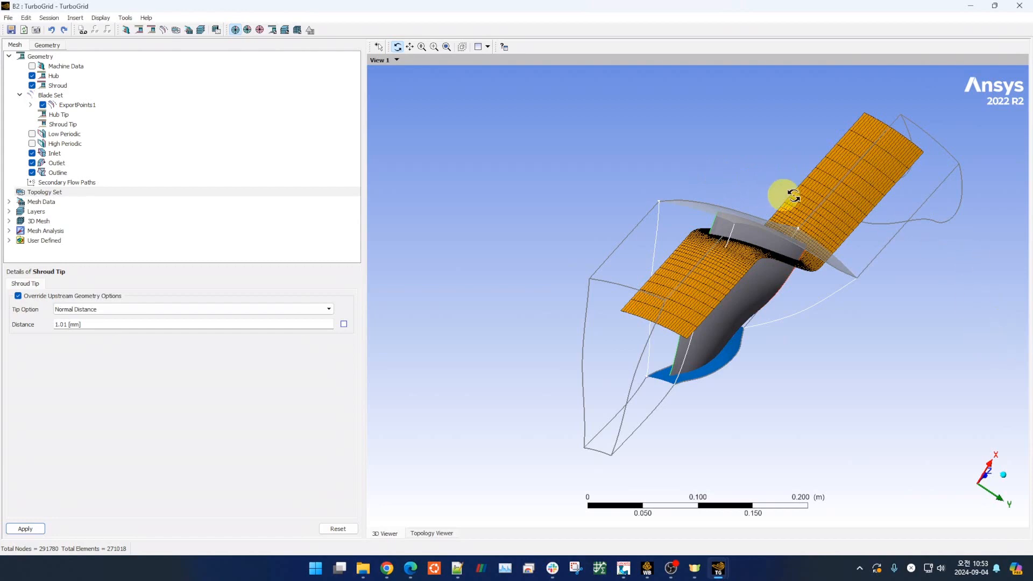
pyautogui.moveTo(912, 263); pyautogui.dragTo(857, 285)
pyautogui.scroll(5, 753, 317)
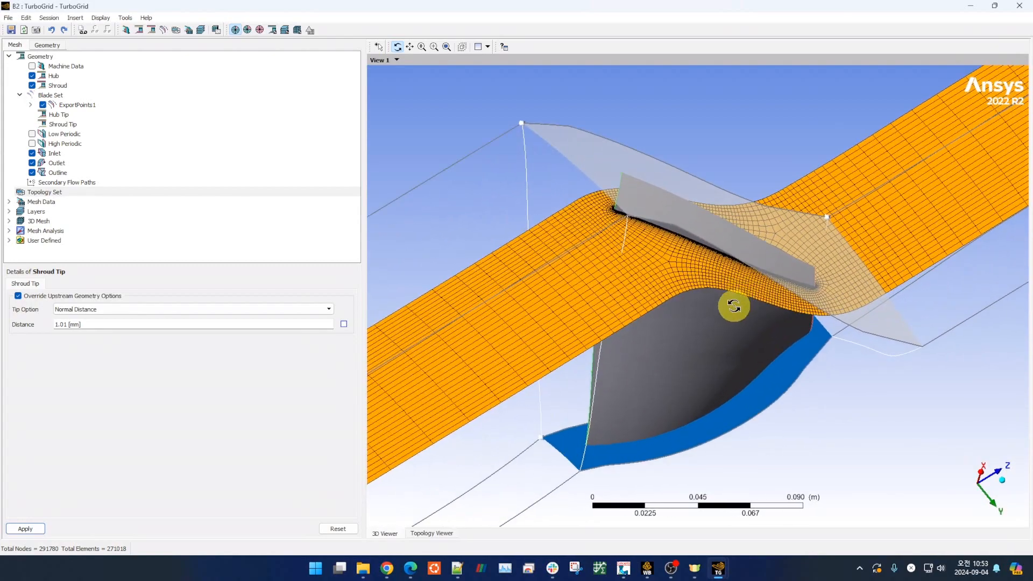
pyautogui.scroll(3, 721, 355)
pyautogui.scroll(1, 700, 362)
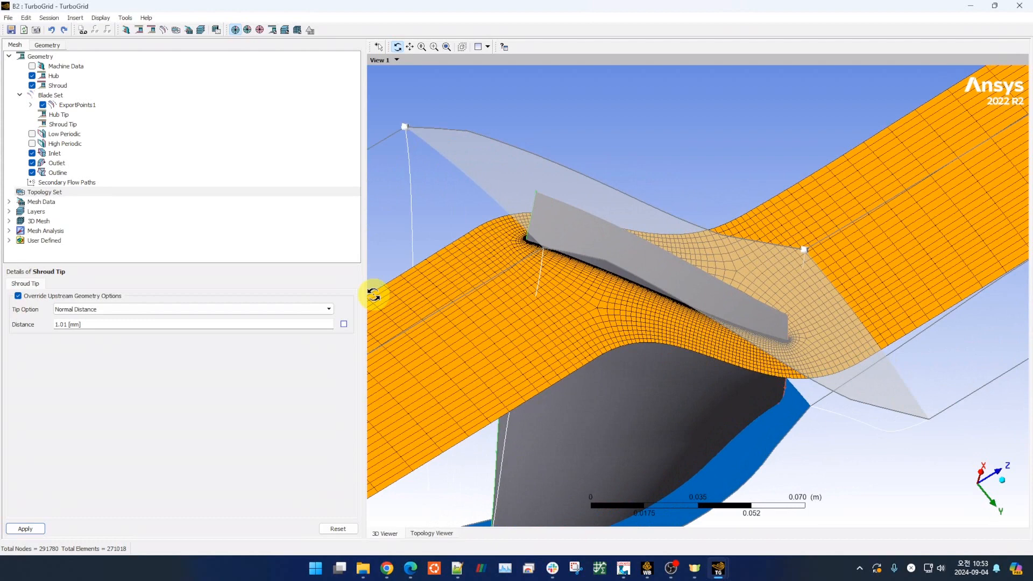
# - Review the Mesh Data settings, the 3D Mesh node and element counts, and the Mesh Analysis statistics for all domains
pyautogui.click(48, 203)
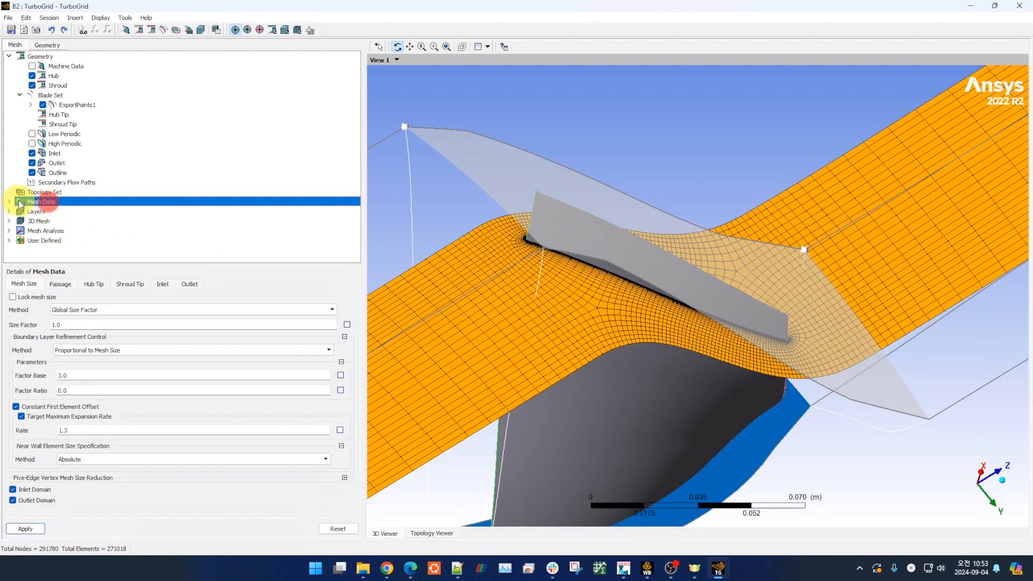
pyautogui.click(36, 222)
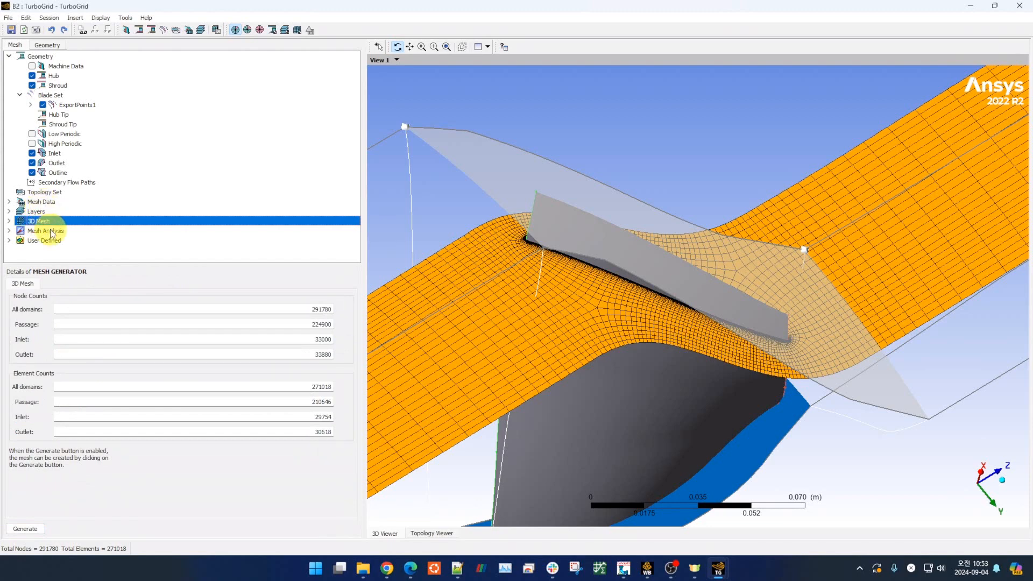
pyautogui.click(48, 232)
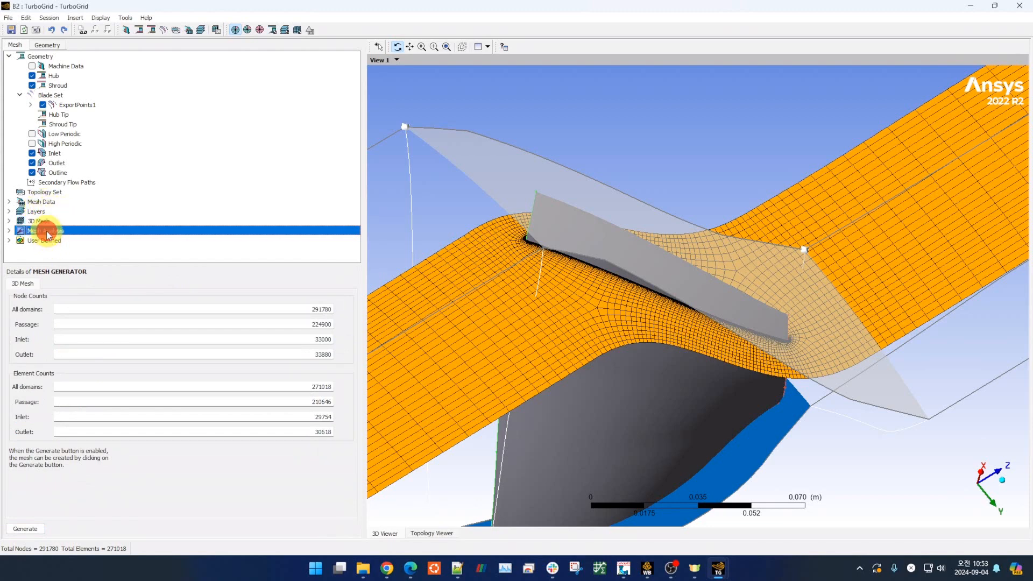
pyautogui.doubleClick(59, 232)
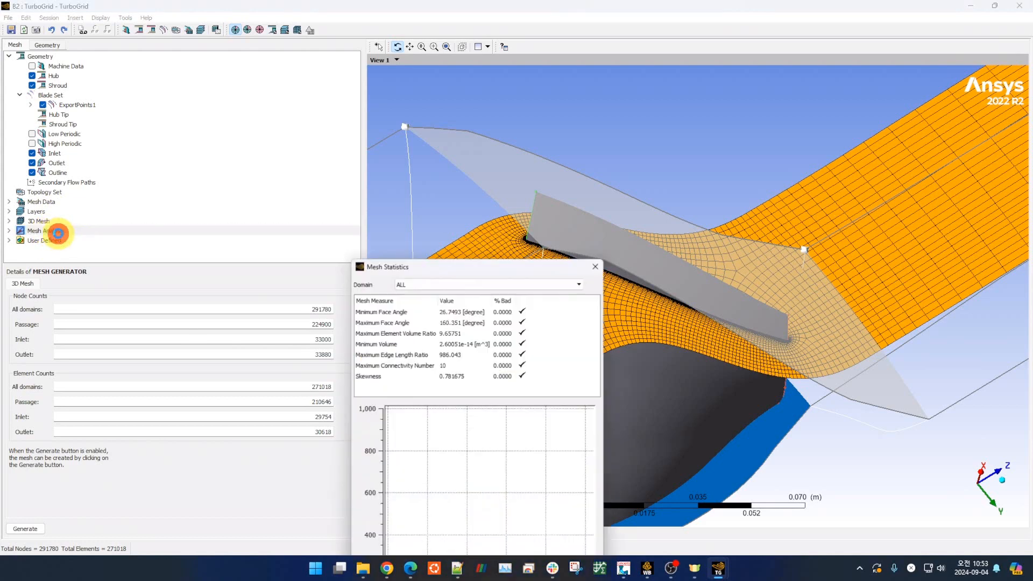
pyautogui.moveTo(438, 274); pyautogui.dragTo(478, 112)
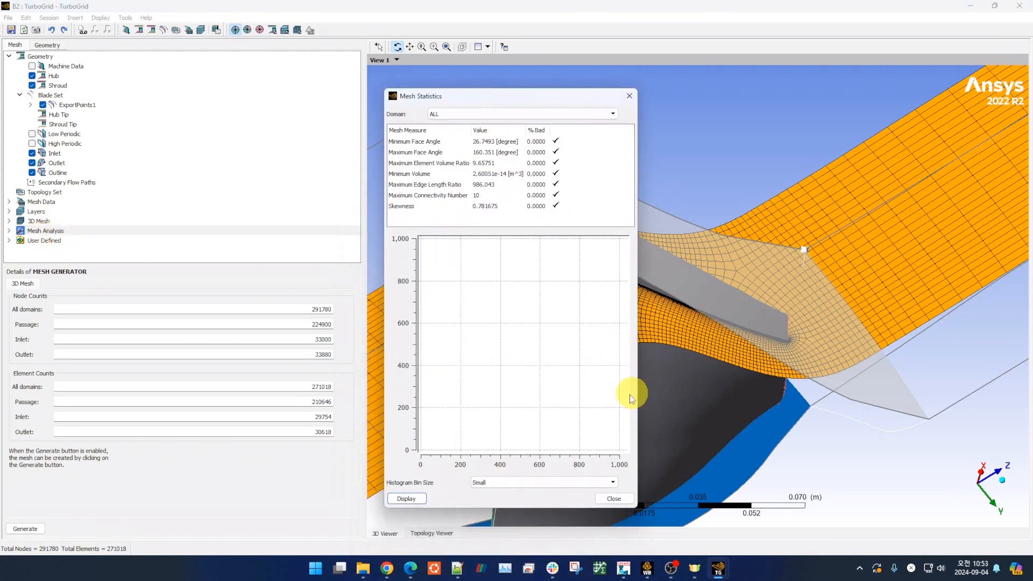
pyautogui.click(410, 499)
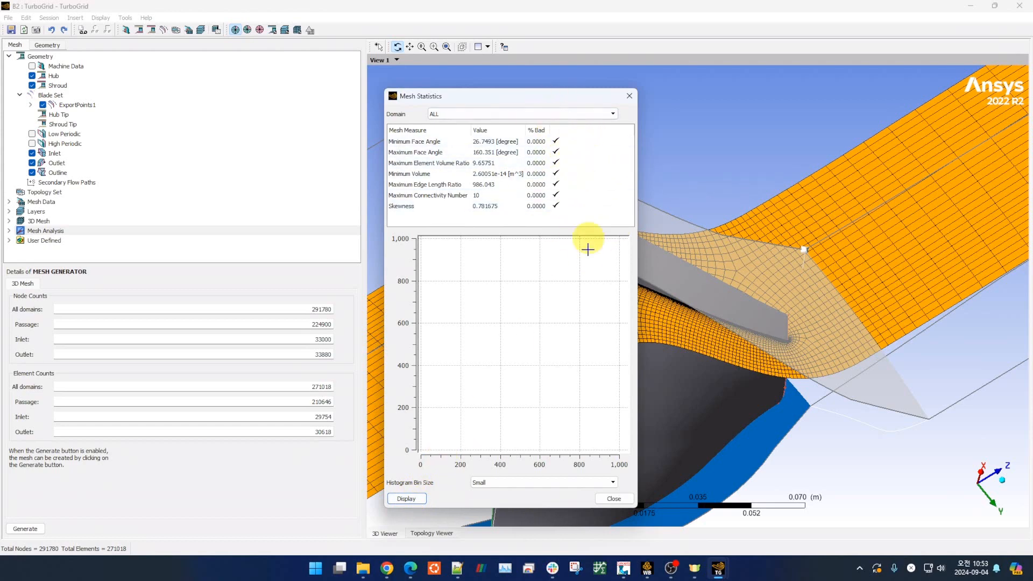
pyautogui.click(611, 498)
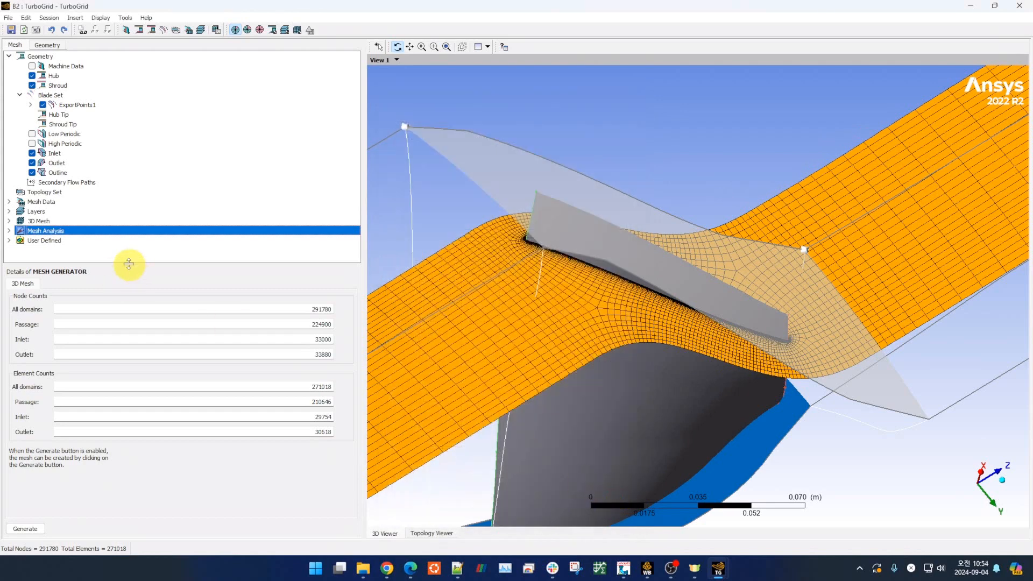
# - Review the Topology Set definition and the available ATM topology methods, keeping Automatic
pyautogui.click(56, 194)
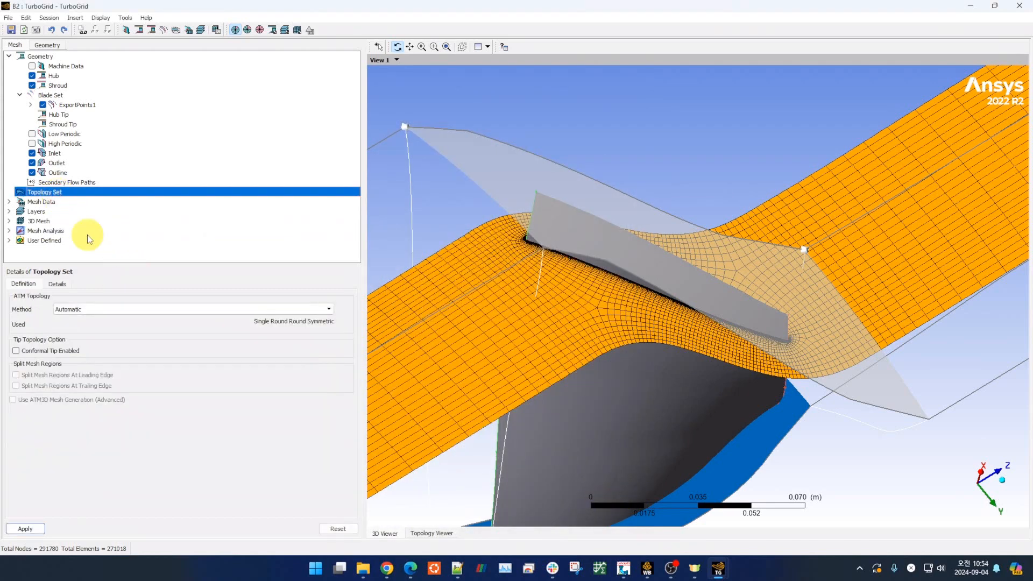
pyautogui.click(157, 308)
pyautogui.click(143, 292)
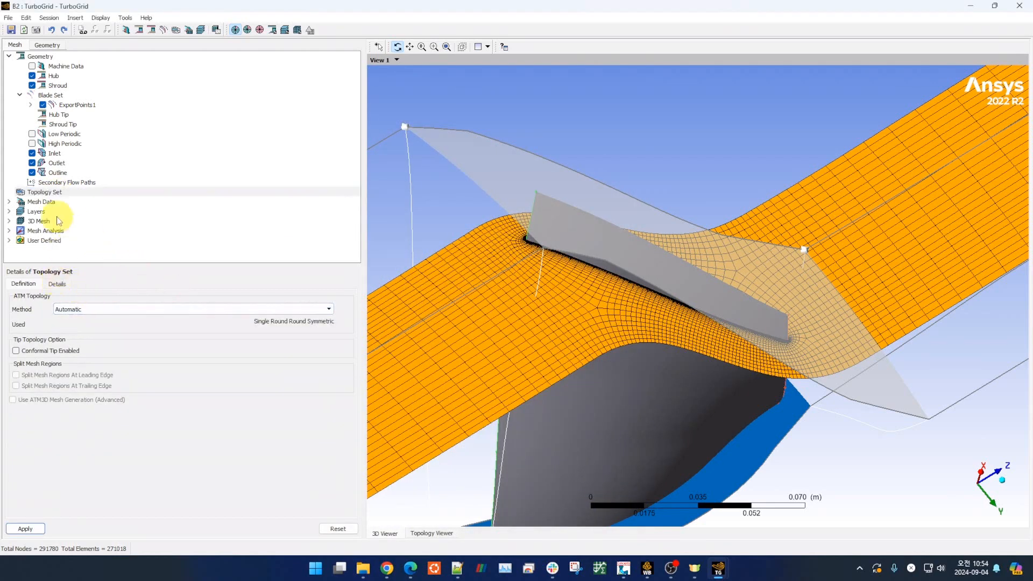
# - In Mesh Data, set the Boundary Layer Refinement Control method to First Element Offset
pyautogui.click(38, 202)
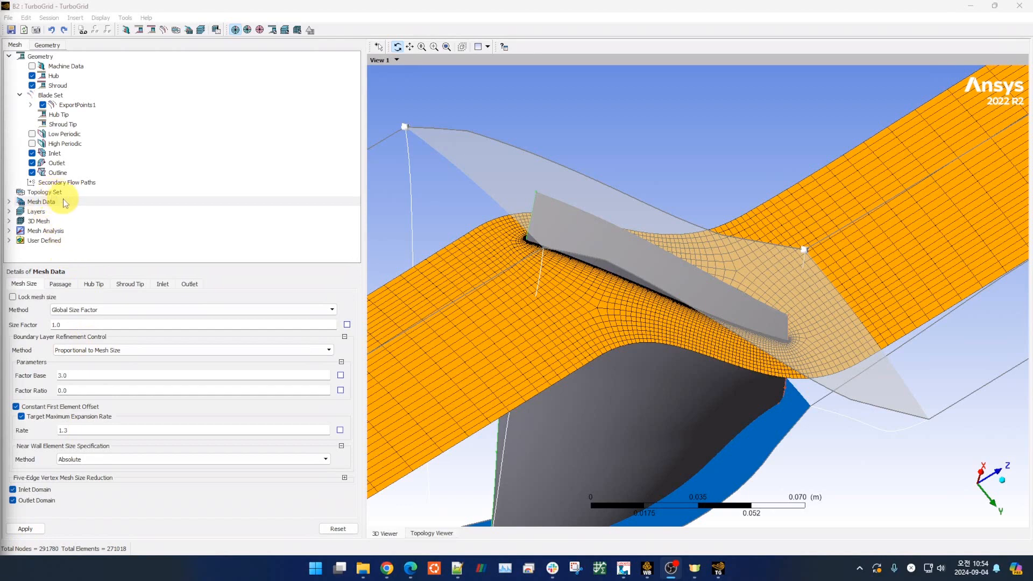
pyautogui.click(159, 348)
pyautogui.click(61, 339)
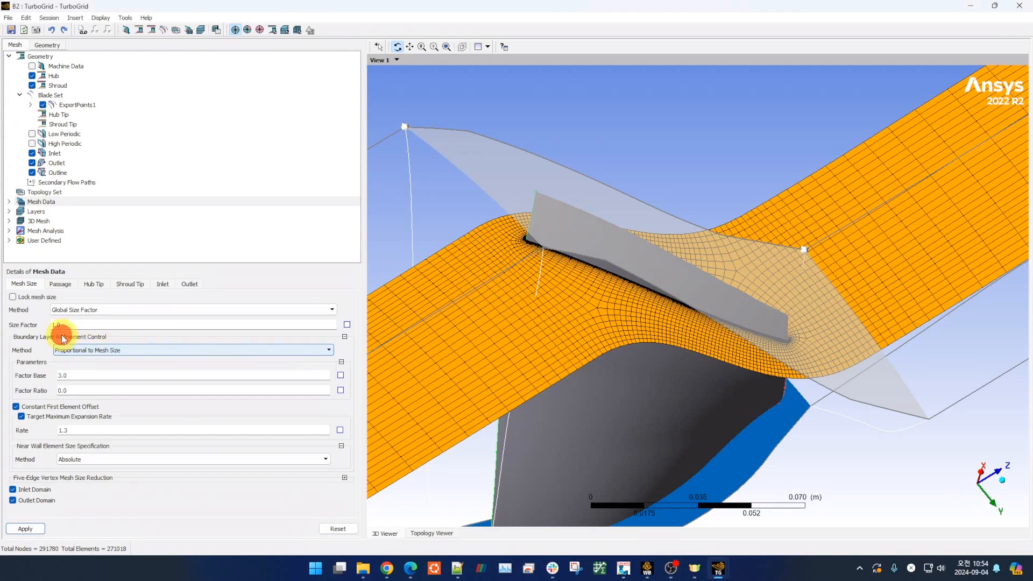
pyautogui.click(90, 351)
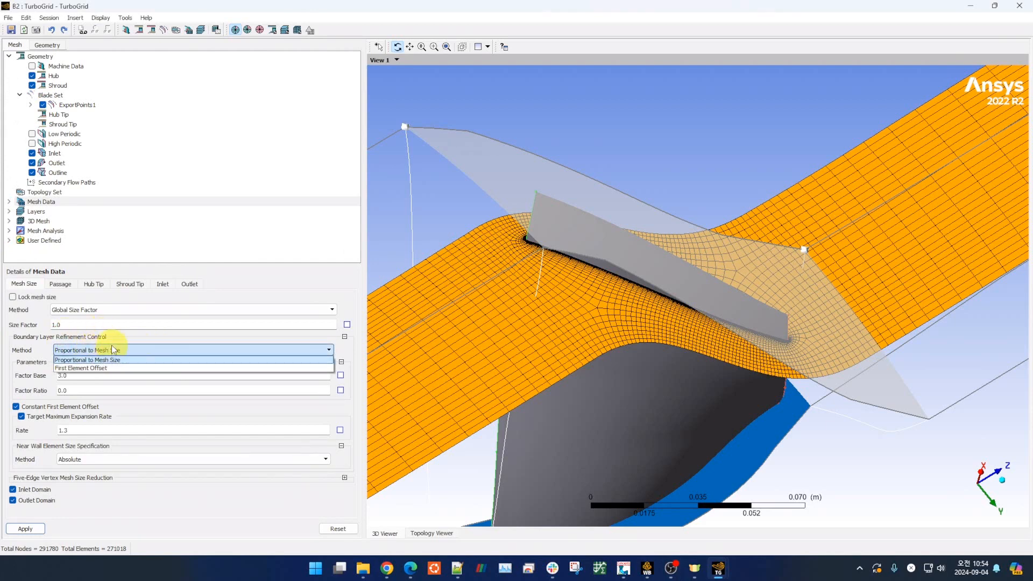
pyautogui.click(114, 359)
pyautogui.moveTo(473, 240); pyautogui.dragTo(667, 302)
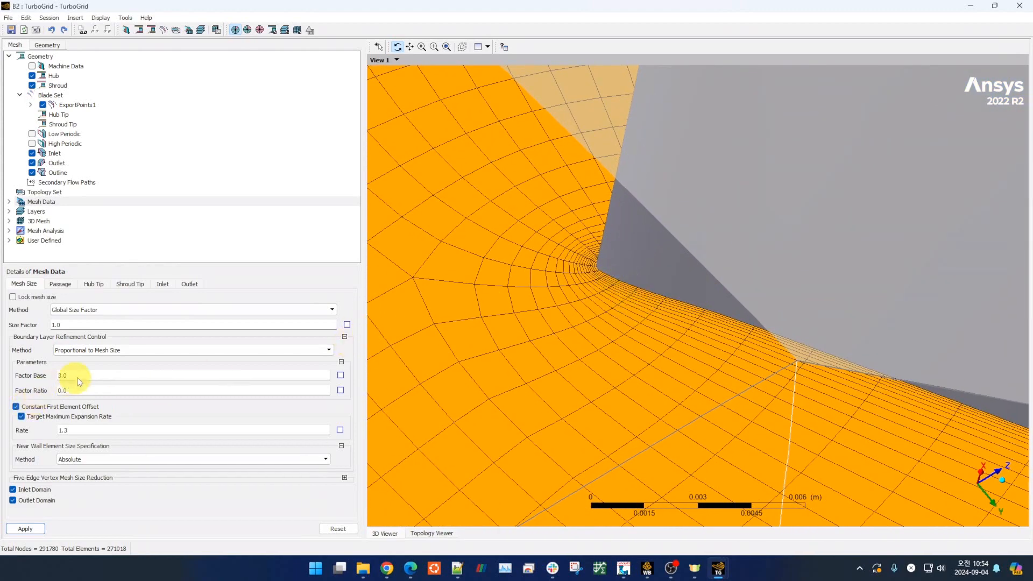
pyautogui.click(105, 350)
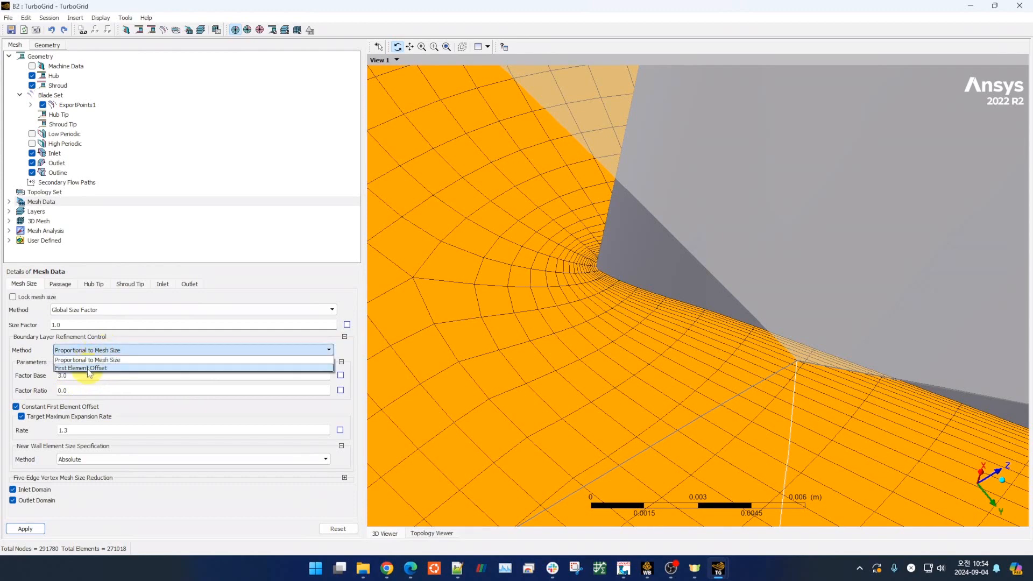
pyautogui.click(88, 364)
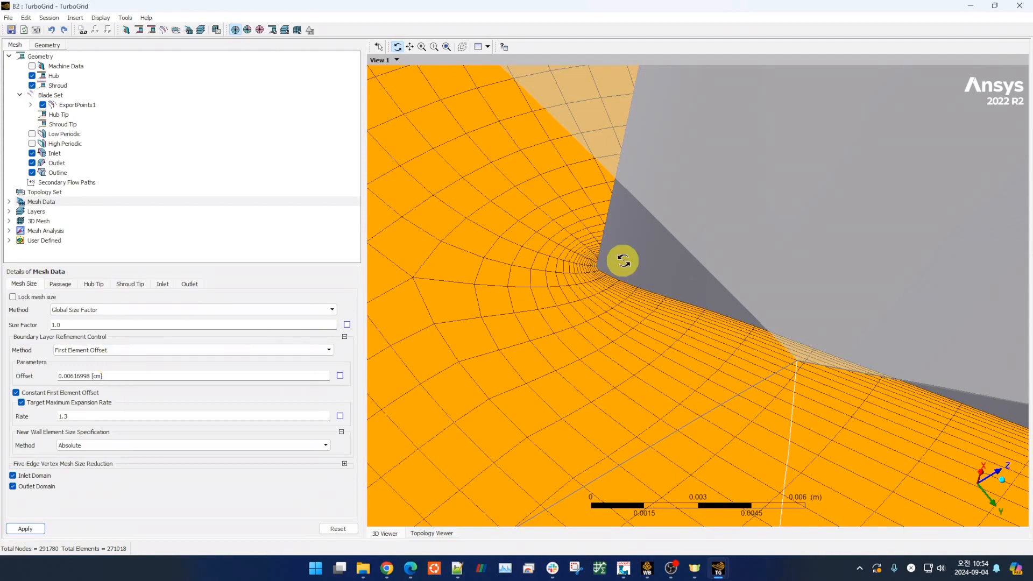
# - Try the y+ method for Near Wall Element Size Specification and return it to Absolute
pyautogui.scroll(6, 618, 260)
pyautogui.keyDown('ctrl'); pyautogui.moveTo(613, 298); pyautogui.dragTo(712, 319, button='middle'); pyautogui.keyUp('ctrl')
pyautogui.scroll(2, 579, 284)
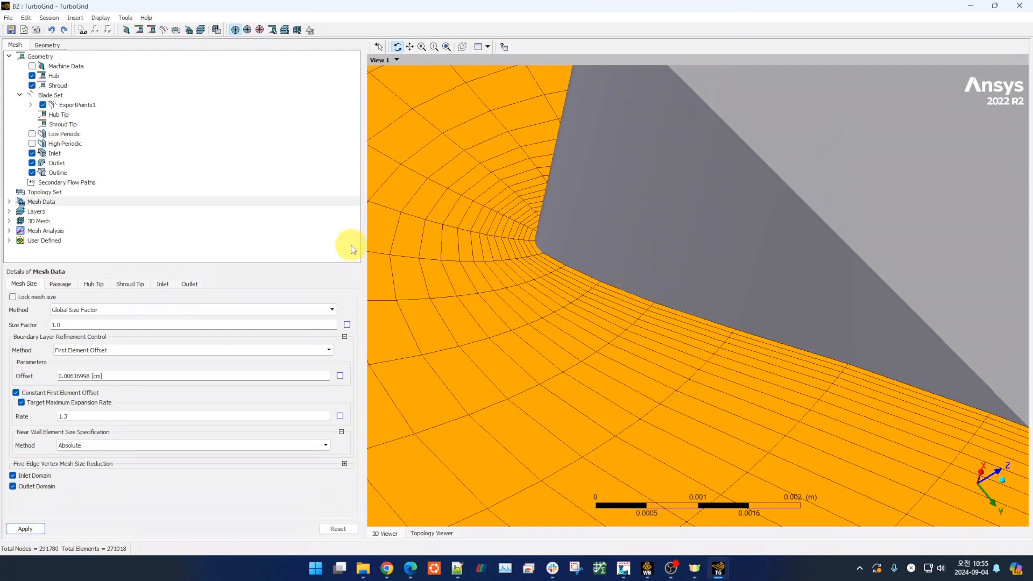
pyautogui.click(109, 445)
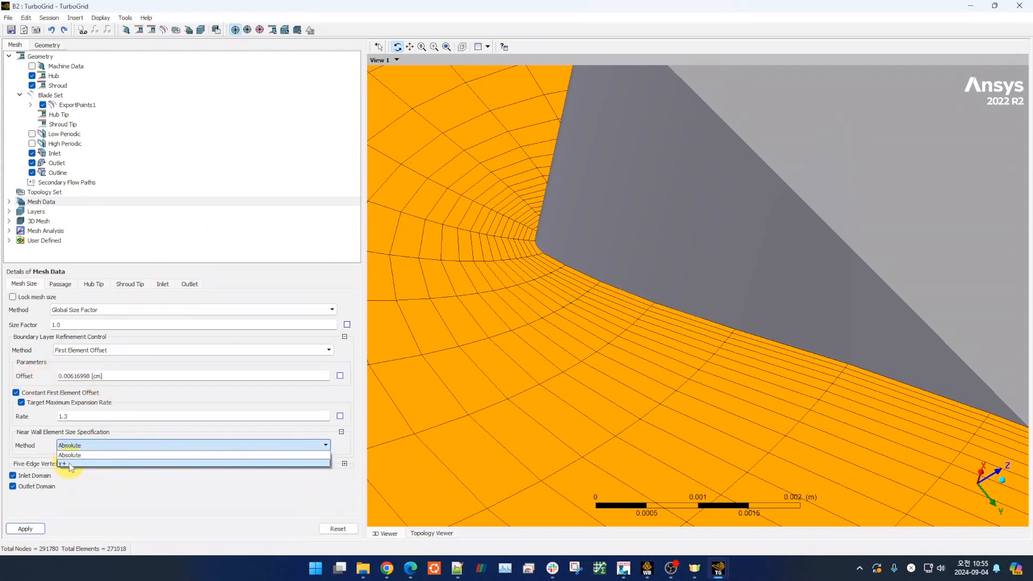
pyautogui.click(71, 463)
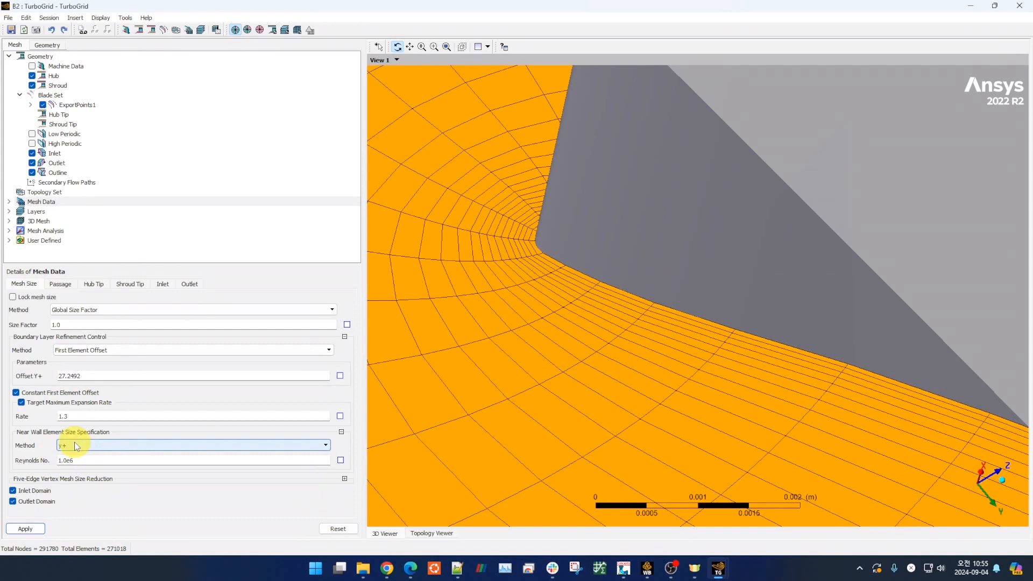
pyautogui.click(102, 446)
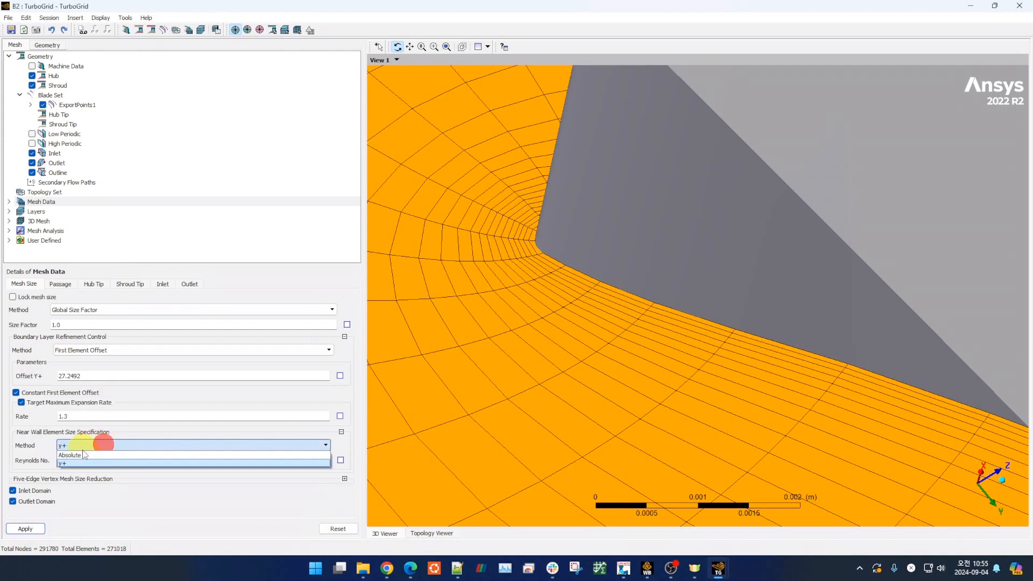
pyautogui.click(83, 456)
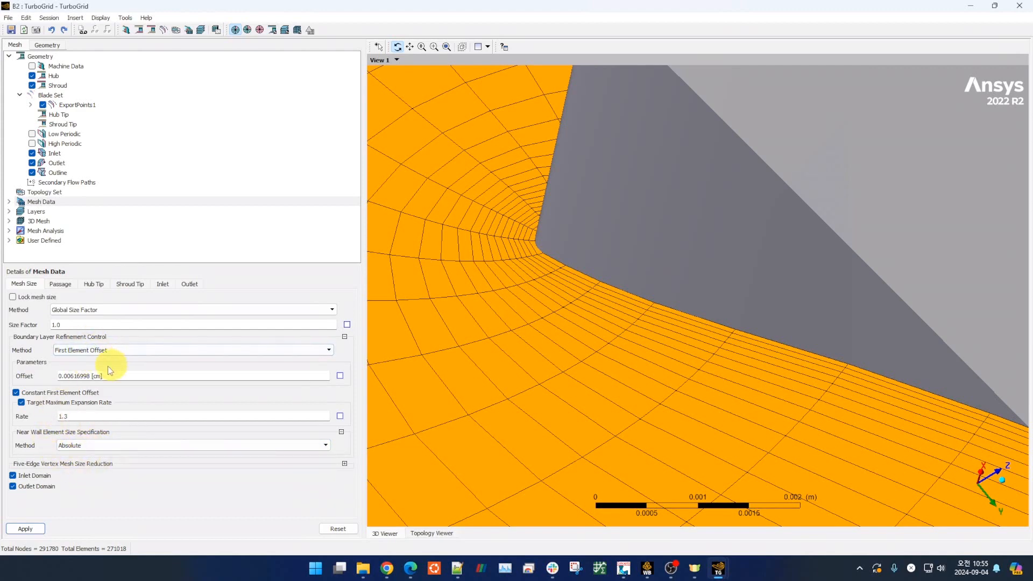
# - Set the first element offset to 0.01 mm, changing its unit to mm, and apply it to the mesh
pyautogui.click(69, 380)
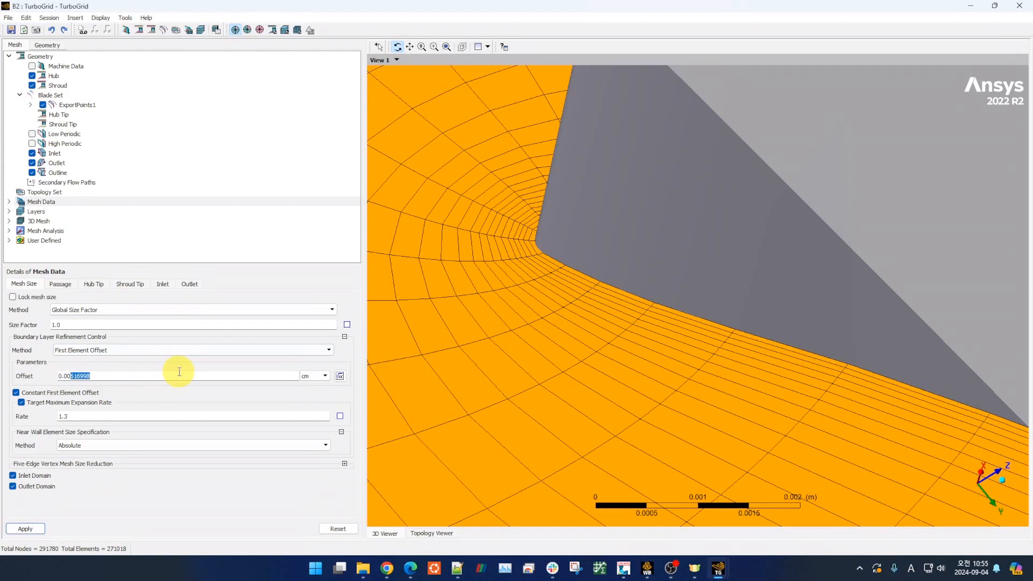
pyautogui.click(304, 375)
pyautogui.click(308, 417)
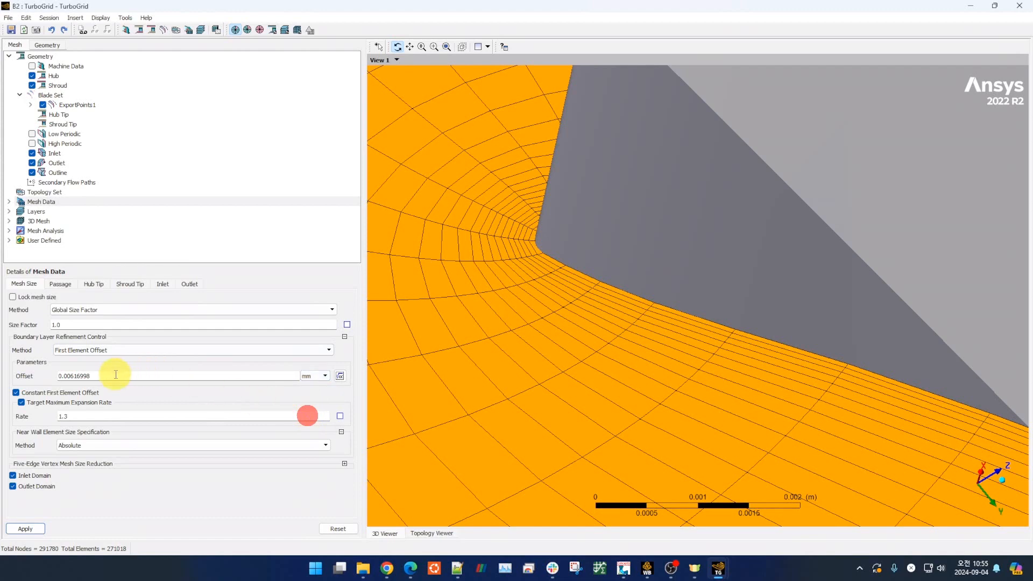
pyautogui.moveTo(67, 376); pyautogui.dragTo(374, 376)
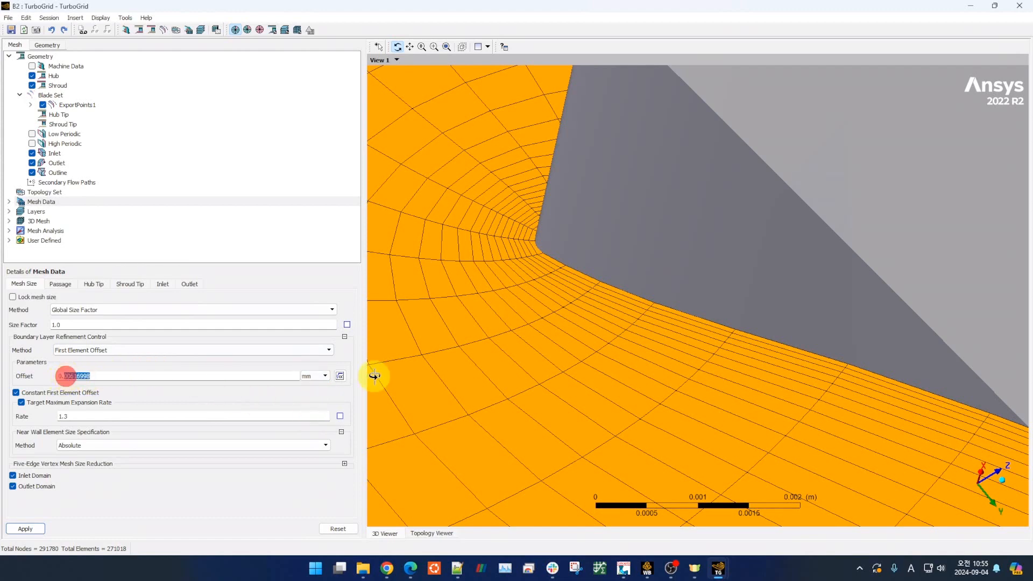
pyautogui.write('1')
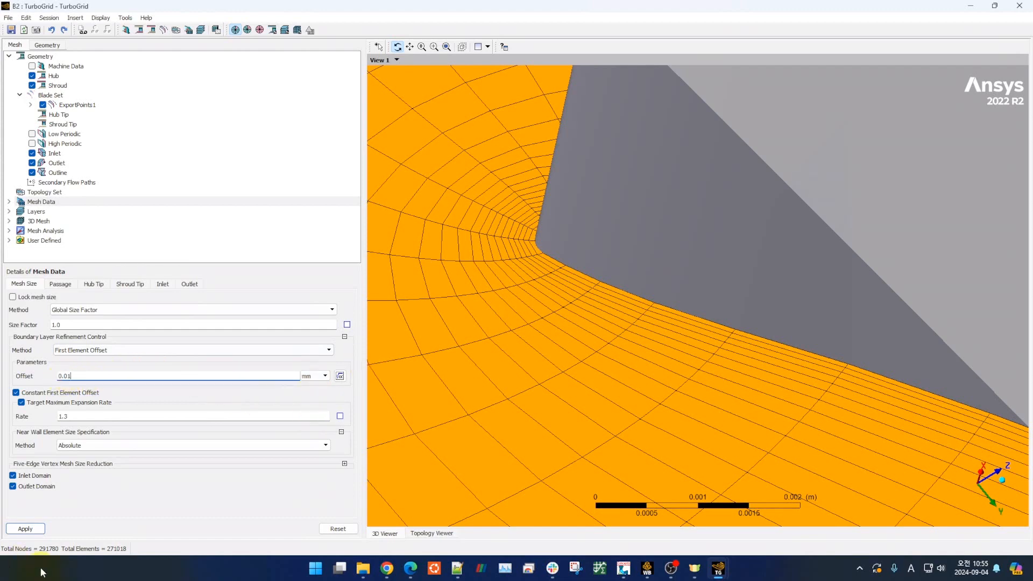
pyautogui.click(26, 529)
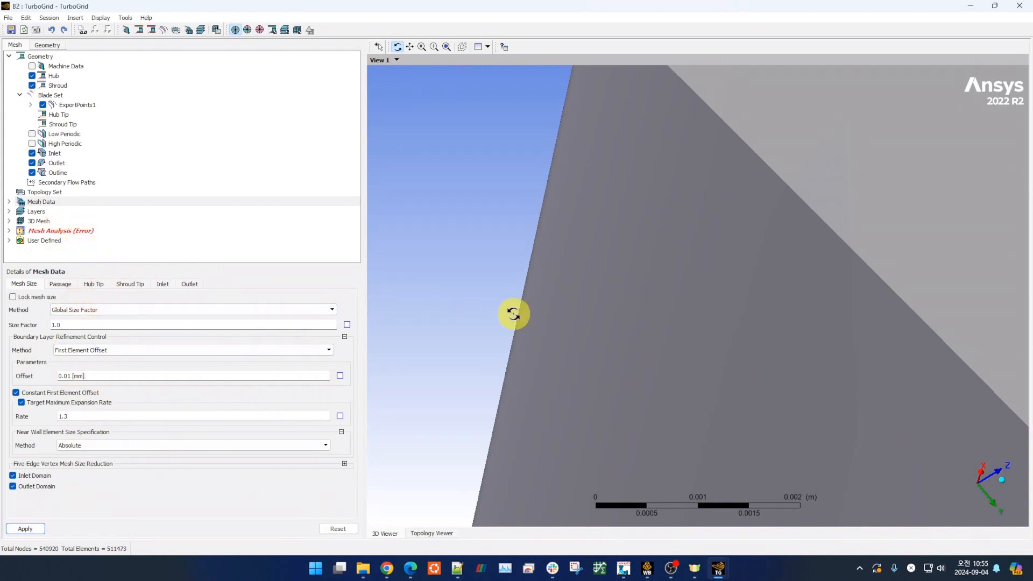
# - Set the first element offset to 0.1 mm and regenerate the mesh
pyautogui.click(68, 376)
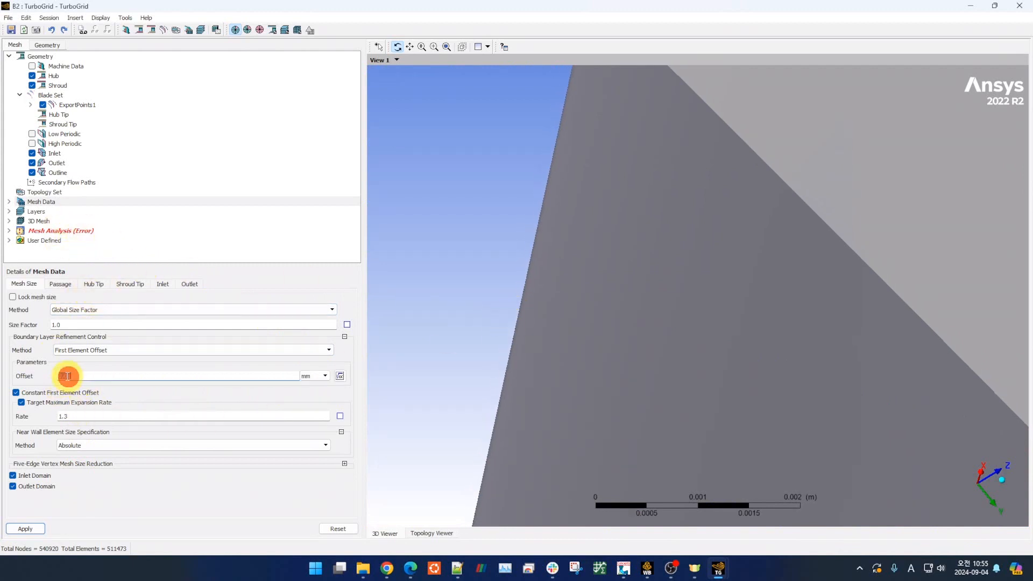
pyautogui.click(81, 376)
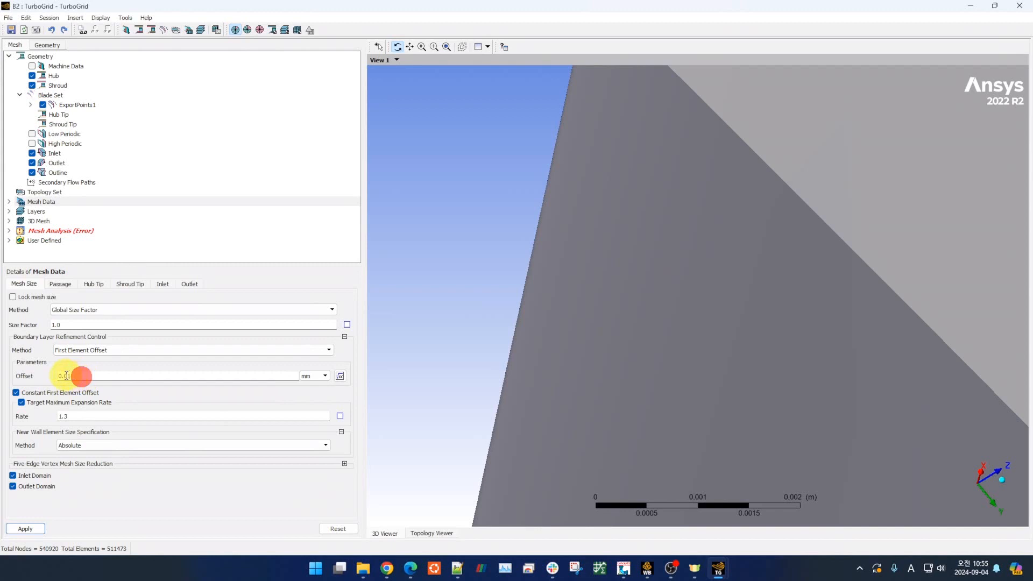
pyautogui.press('BackSpace')
pyautogui.click(44, 526)
pyautogui.moveTo(753, 318); pyautogui.dragTo(775, 315)
pyautogui.moveTo(776, 316); pyautogui.dragTo(623, 293, button='middle')
pyautogui.scroll(-6, 767, 325)
pyautogui.scroll(-5, 688, 297)
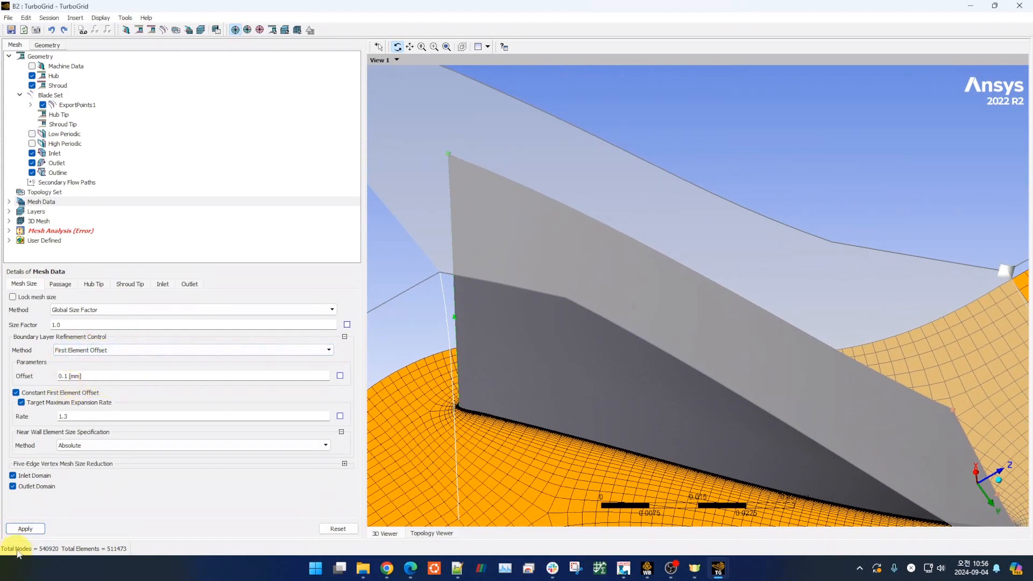
pyautogui.click(27, 531)
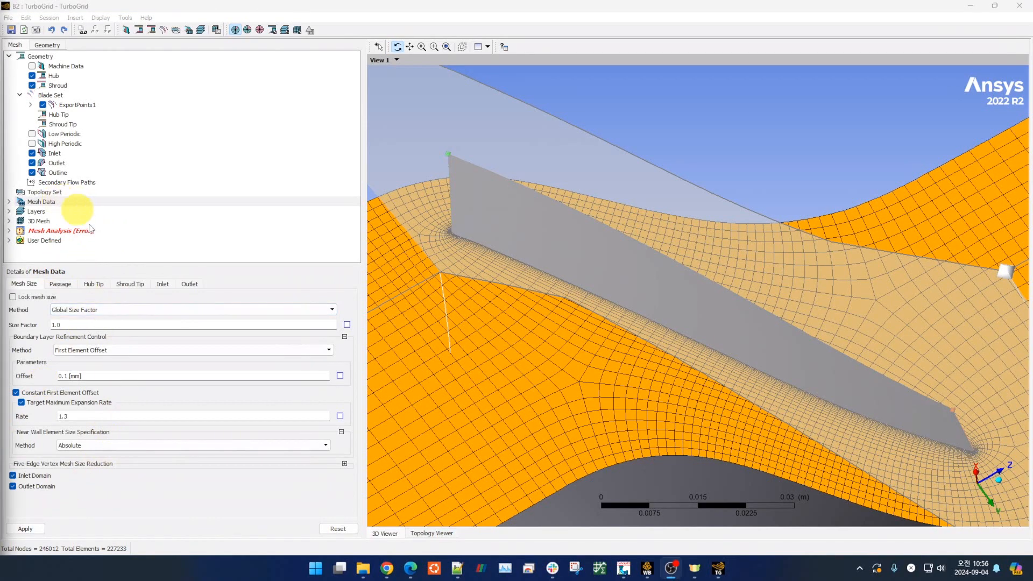
# - Set the mesh size method to Target Passage Mesh Size with a specified node count of 1000000, and apply it
pyautogui.click(127, 311)
pyautogui.click(96, 319)
pyautogui.click(115, 325)
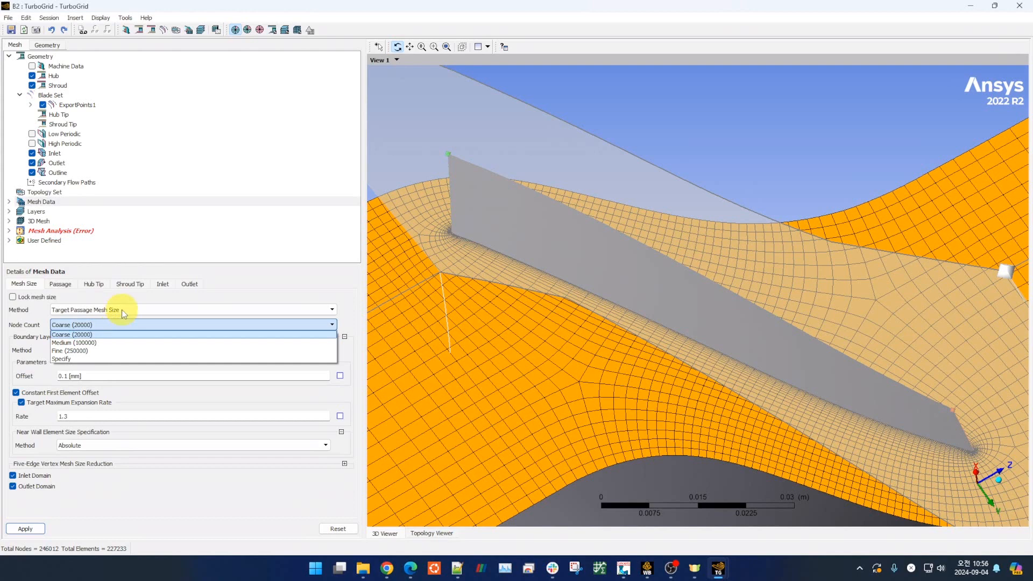
pyautogui.click(80, 359)
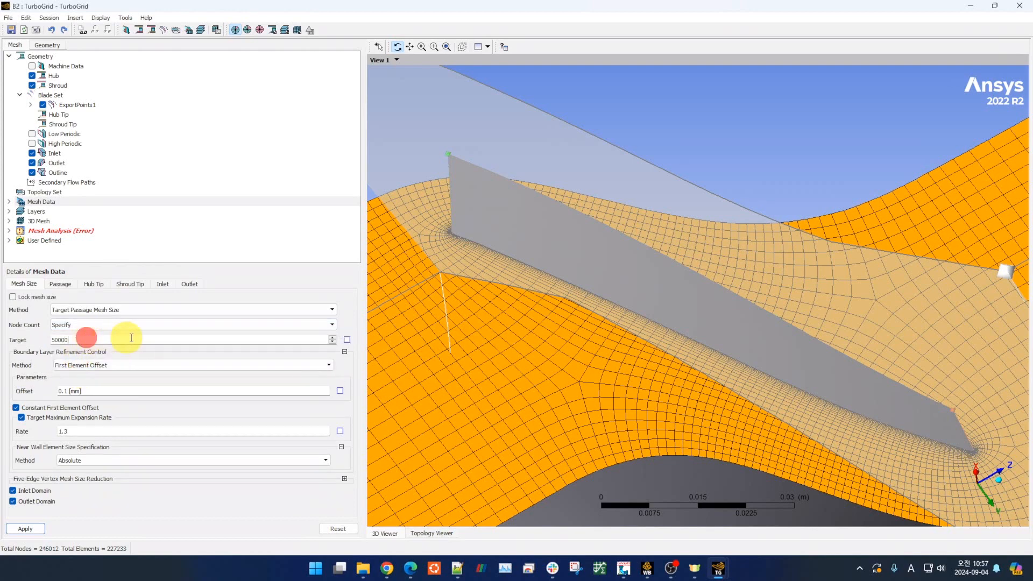
pyautogui.hotkey('ctrl', 'a')
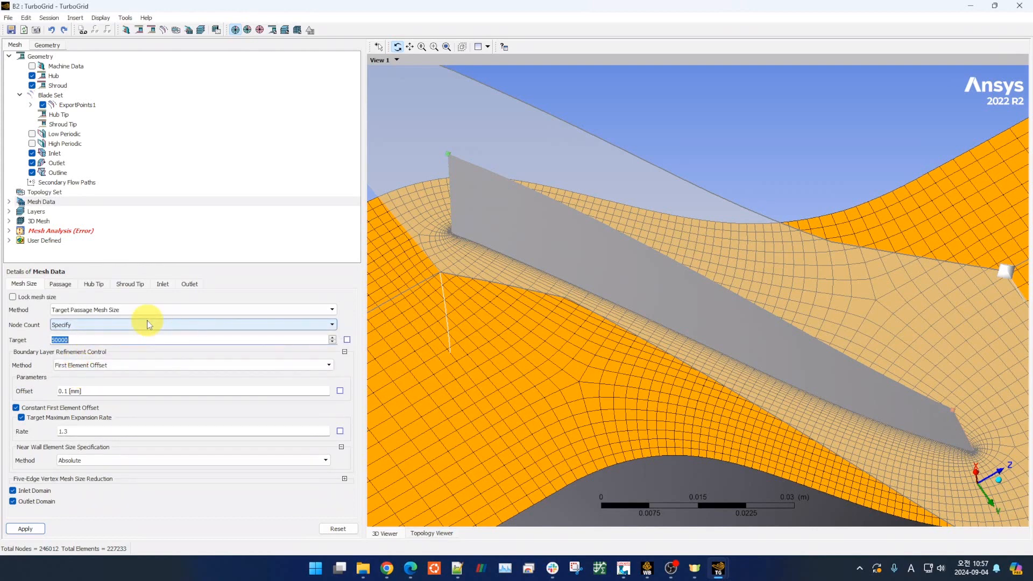
pyautogui.write('1000000')
pyautogui.click(116, 527)
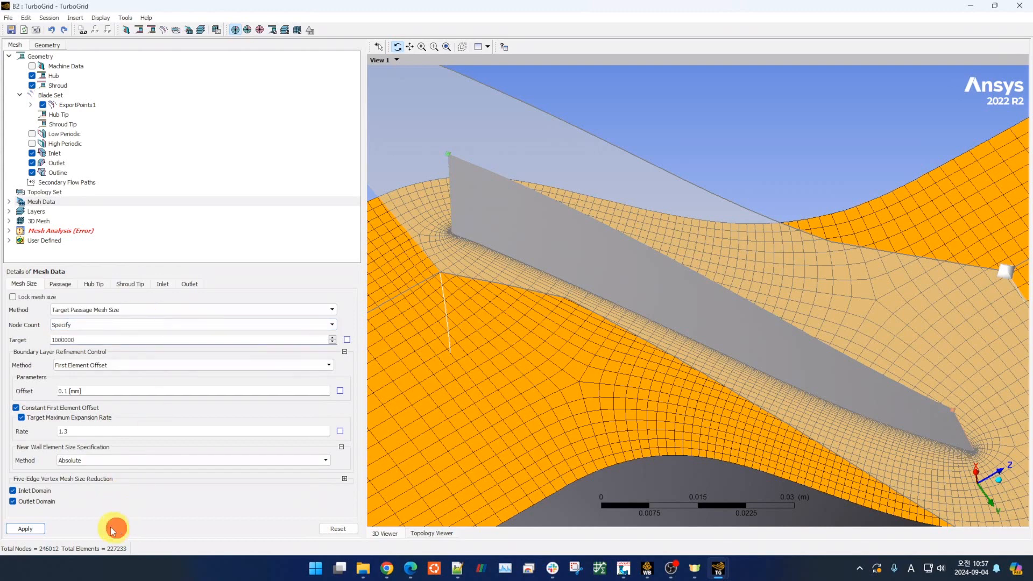
pyautogui.click(23, 529)
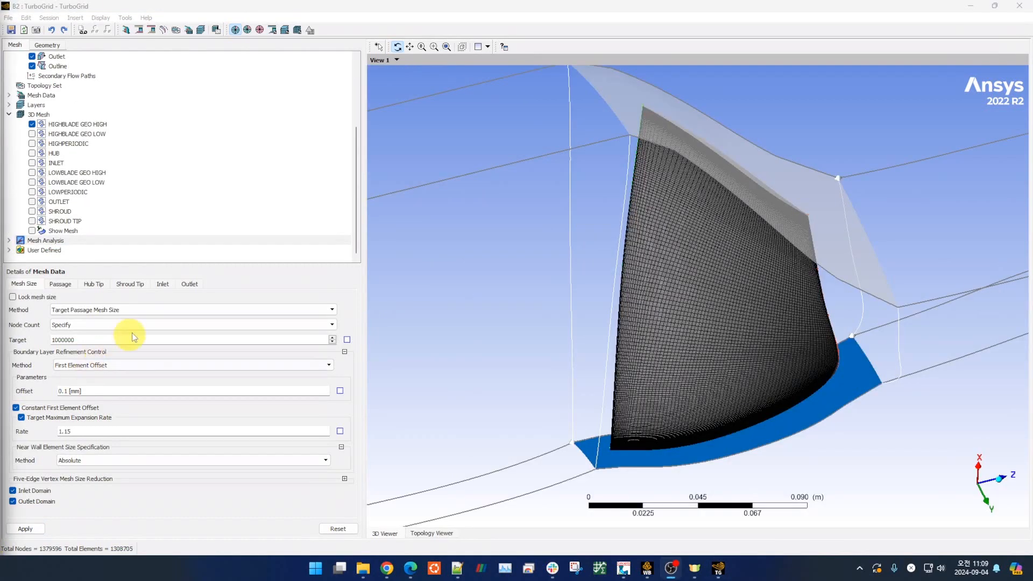
# - Review the Mesh Data size and passage settings and the Mesh Analysis statistics for all domains
pyautogui.click(10, 115)
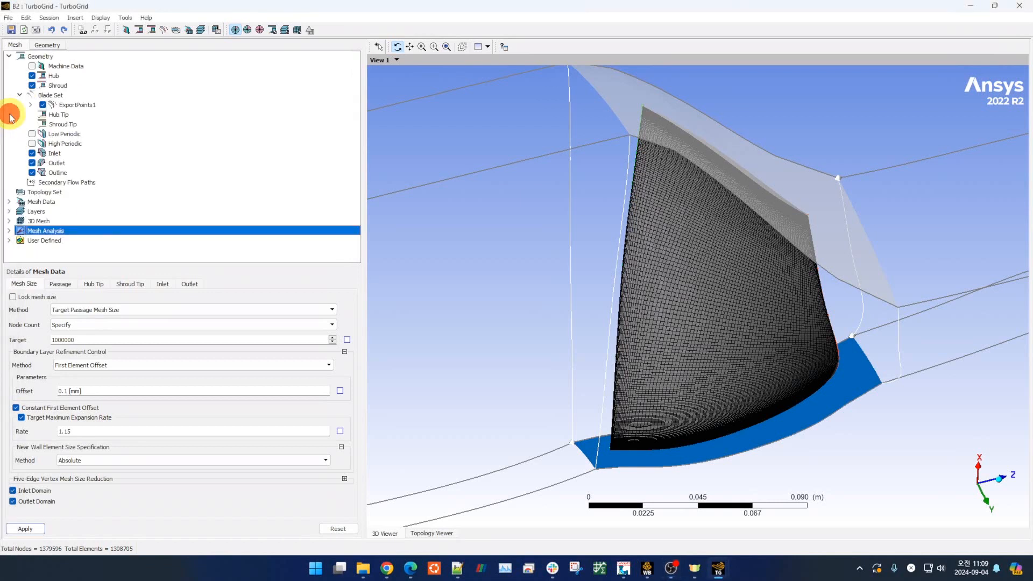
pyautogui.click(51, 202)
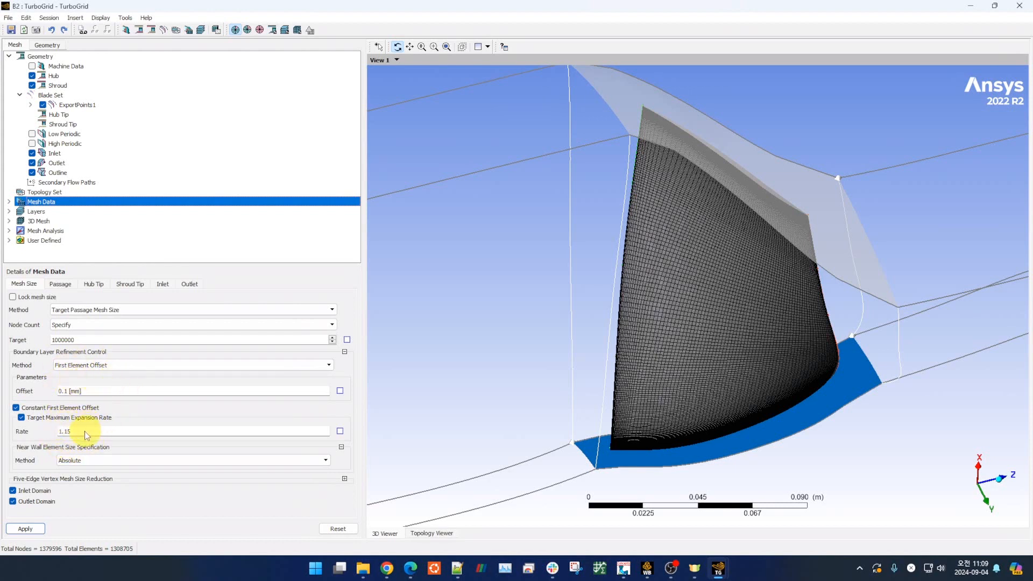
pyautogui.click(61, 284)
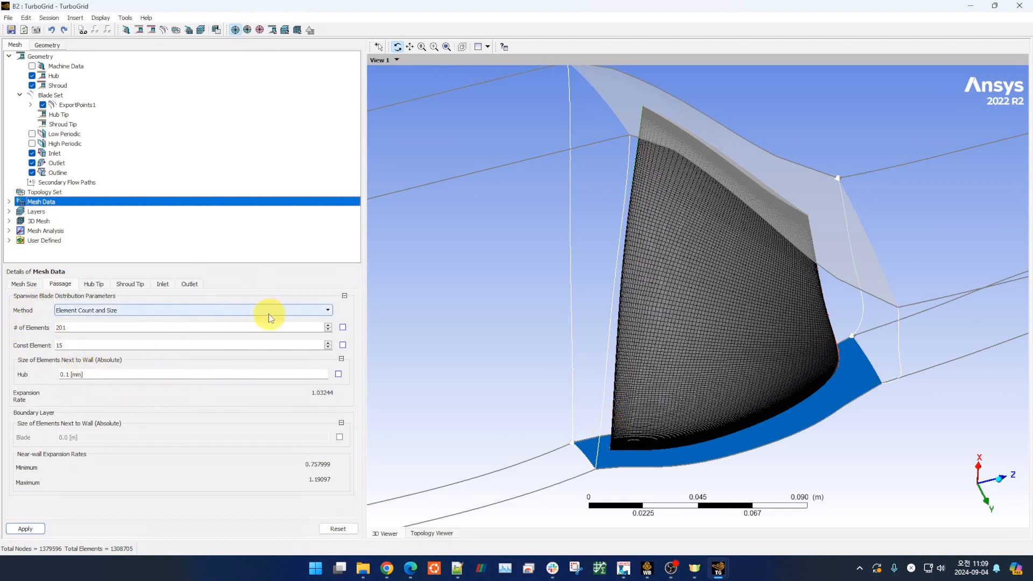
pyautogui.doubleClick(45, 232)
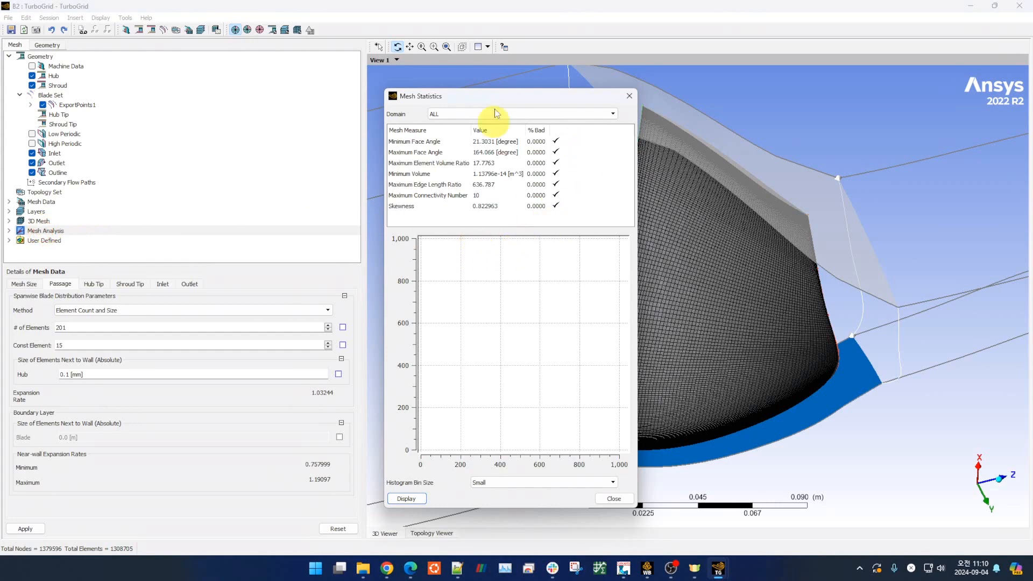
pyautogui.click(628, 97)
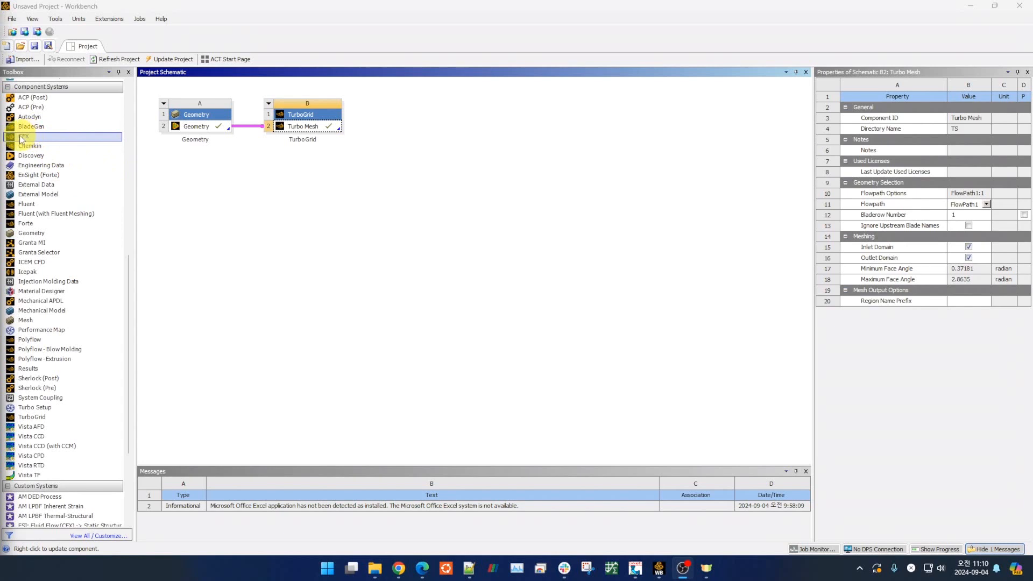
# - In Workbench, add a CFX system fed by the Turbo Mesh and open its Setup in CFX-Pre
pyautogui.moveTo(22, 137); pyautogui.dragTo(409, 132)
pyautogui.moveTo(301, 127); pyautogui.dragTo(407, 134)
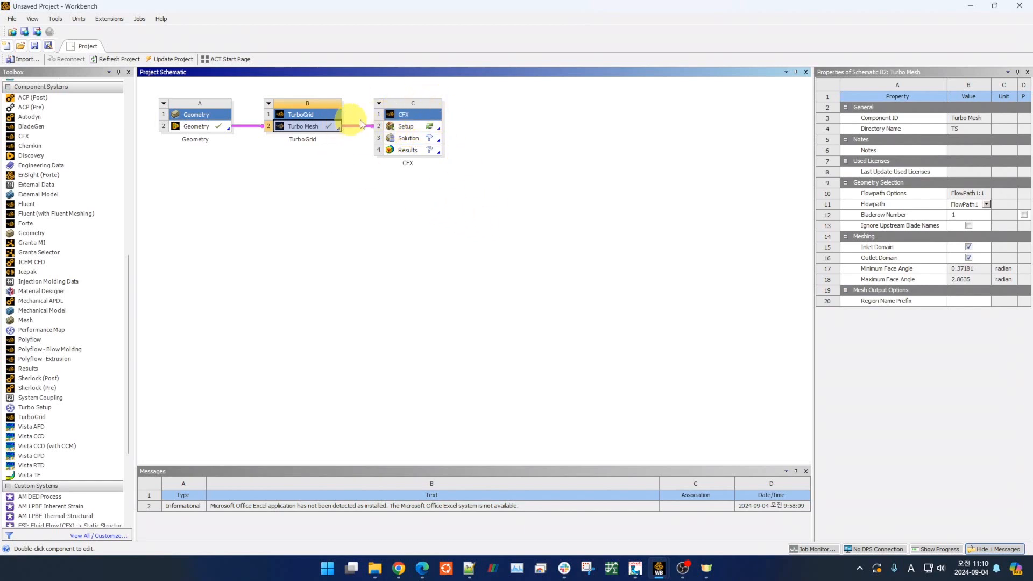
pyautogui.doubleClick(411, 127)
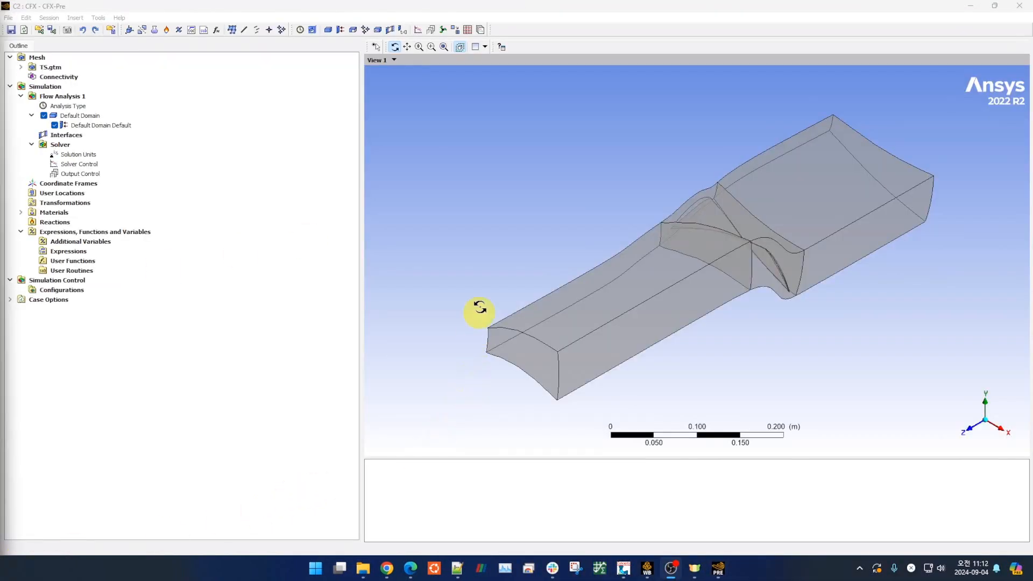
# - Start Turbo Mode and set the machine type to Axial Compressor, keeping Z as the rotation axis and a Steady State analysis
pyautogui.moveTo(495, 223); pyautogui.dragTo(627, 392)
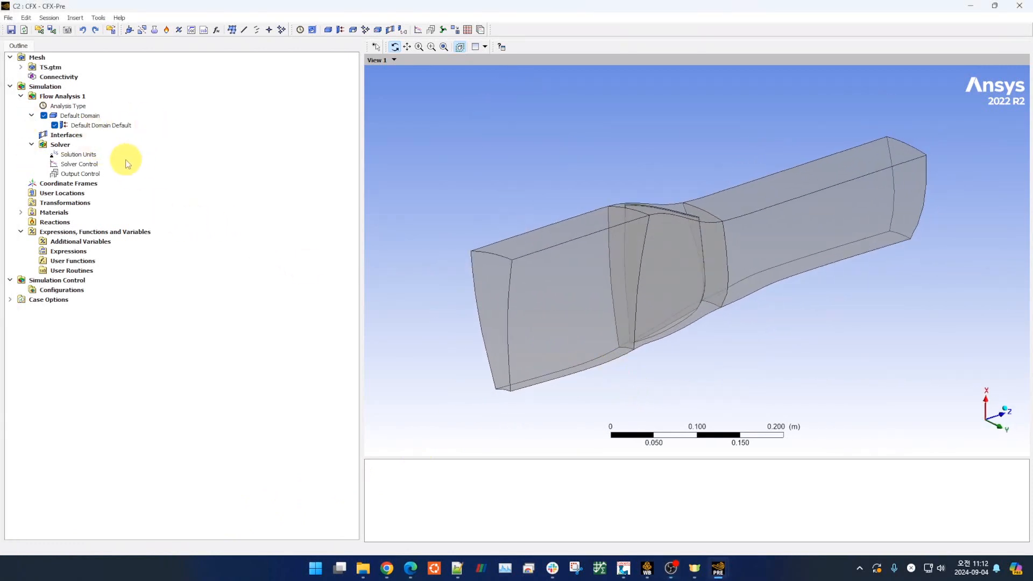
pyautogui.click(100, 18)
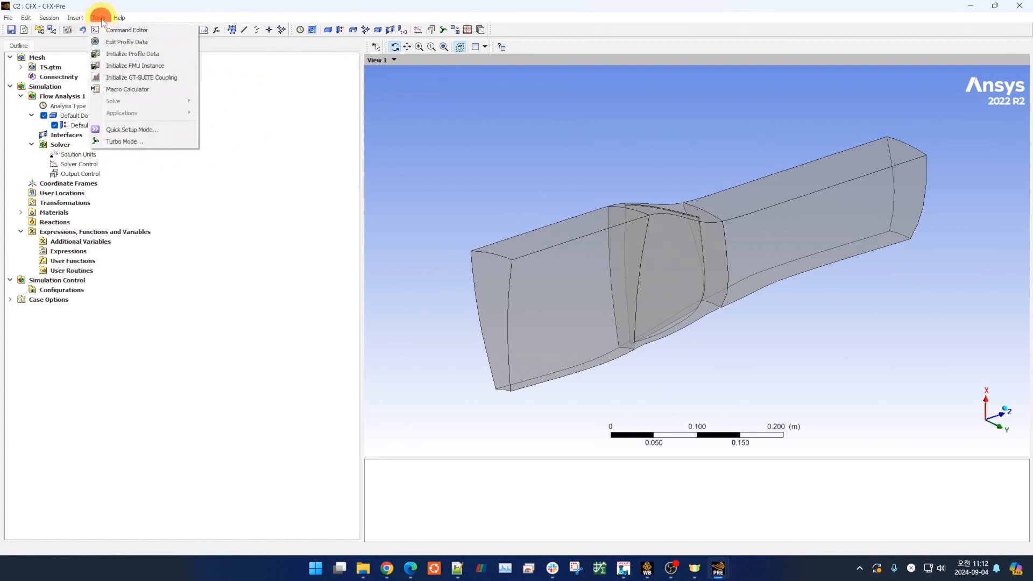
pyautogui.click(130, 142)
pyautogui.click(138, 66)
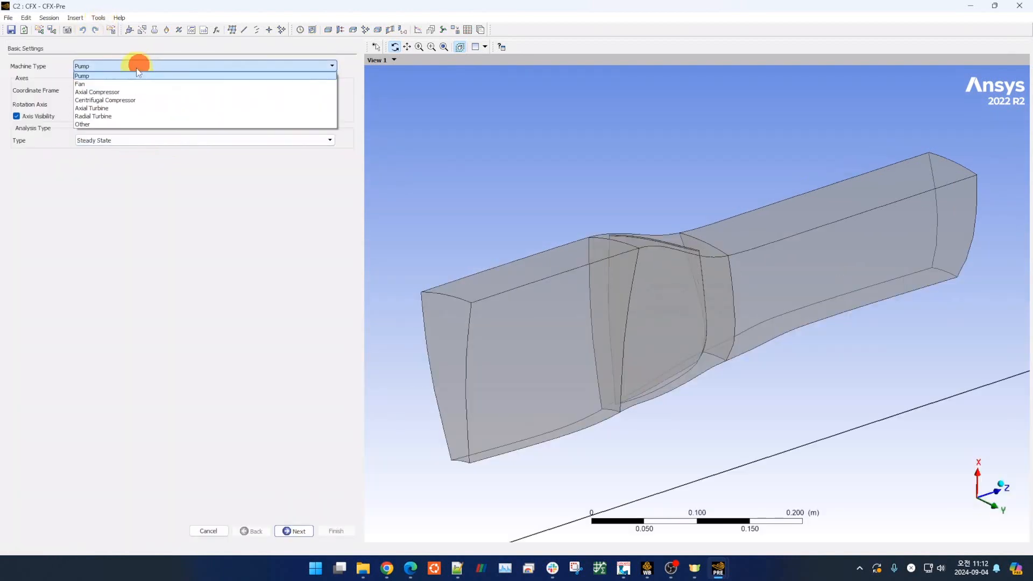
pyautogui.click(125, 92)
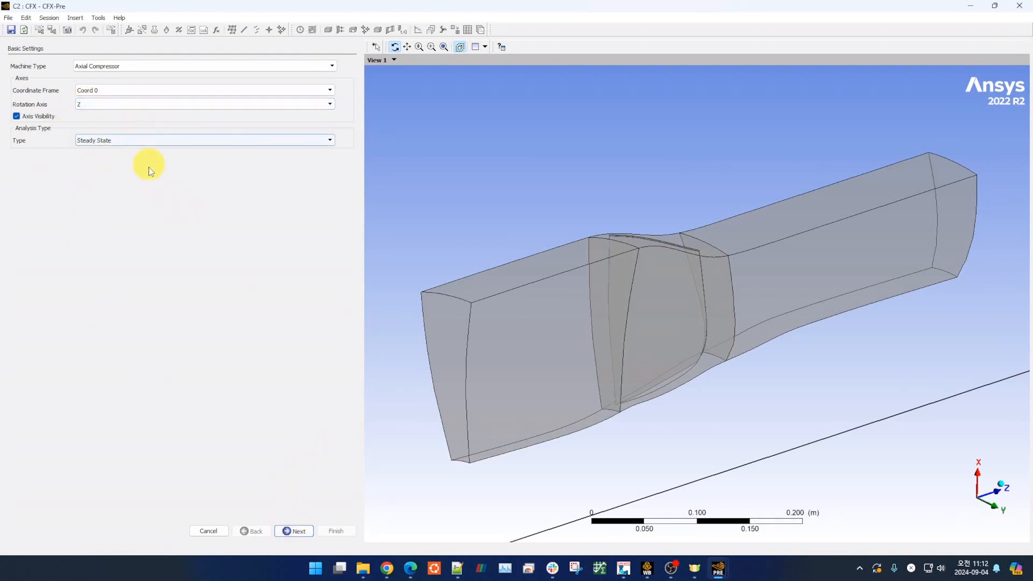
pyautogui.click(301, 531)
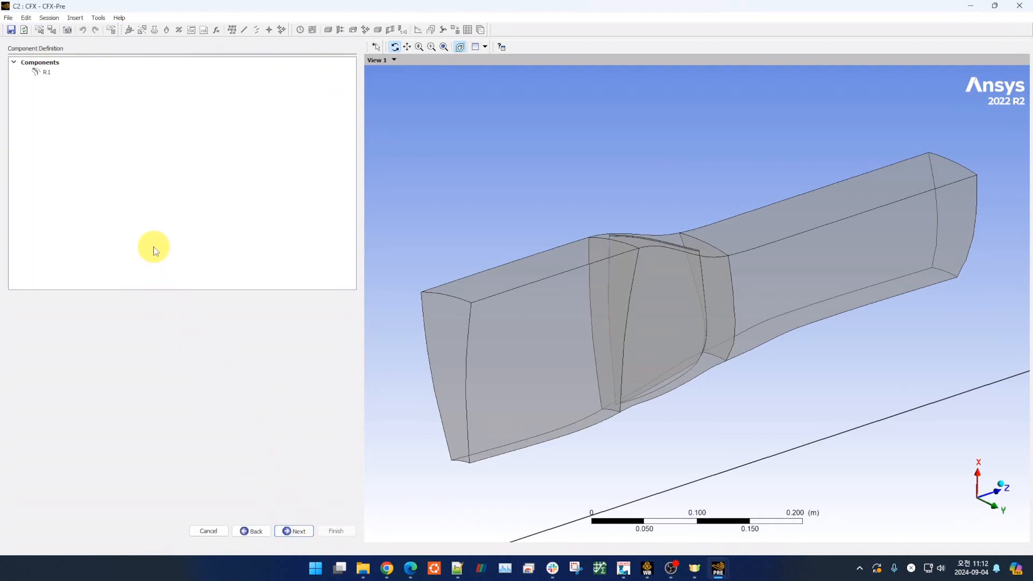
# - Set the rotational speed of the rotating component R1 to -16043 rev/min
pyautogui.click(48, 72)
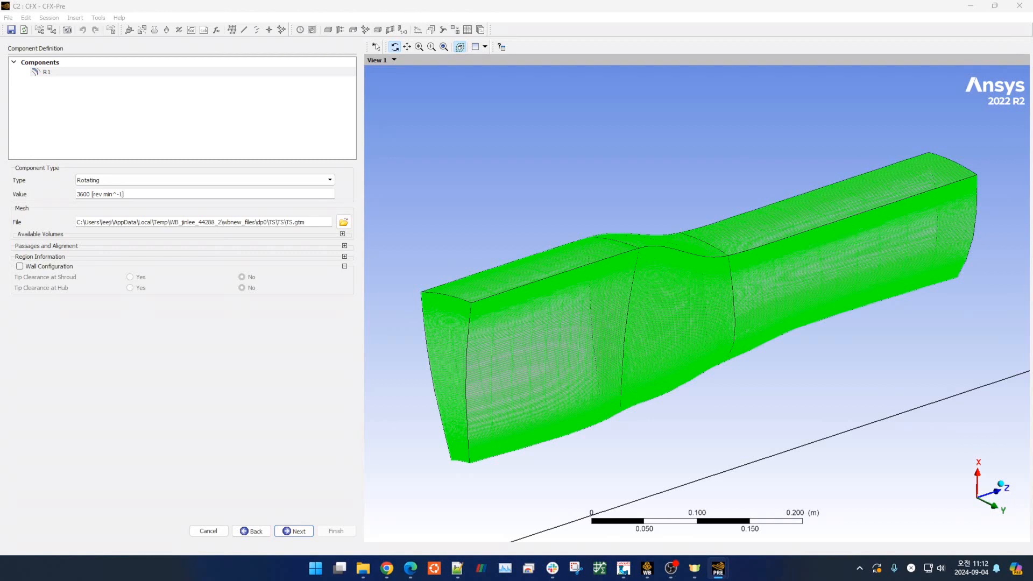
pyautogui.click(161, 193)
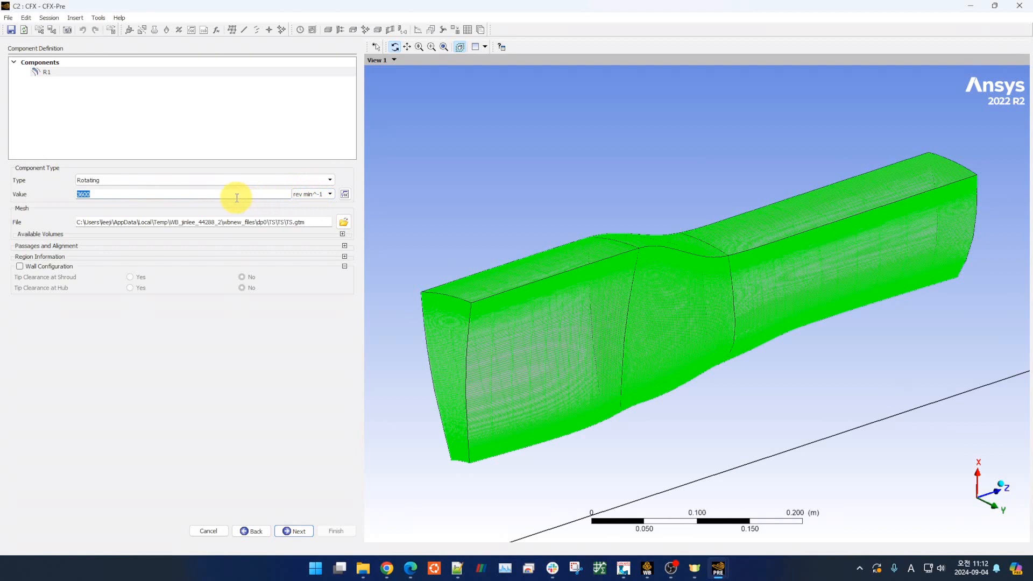
pyautogui.write('-16043')
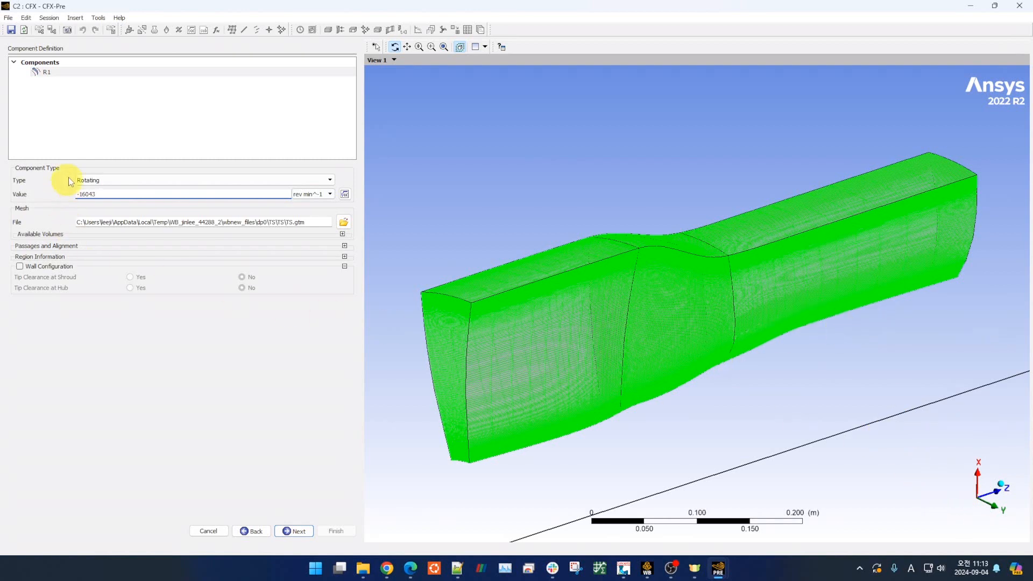
pyautogui.click(299, 530)
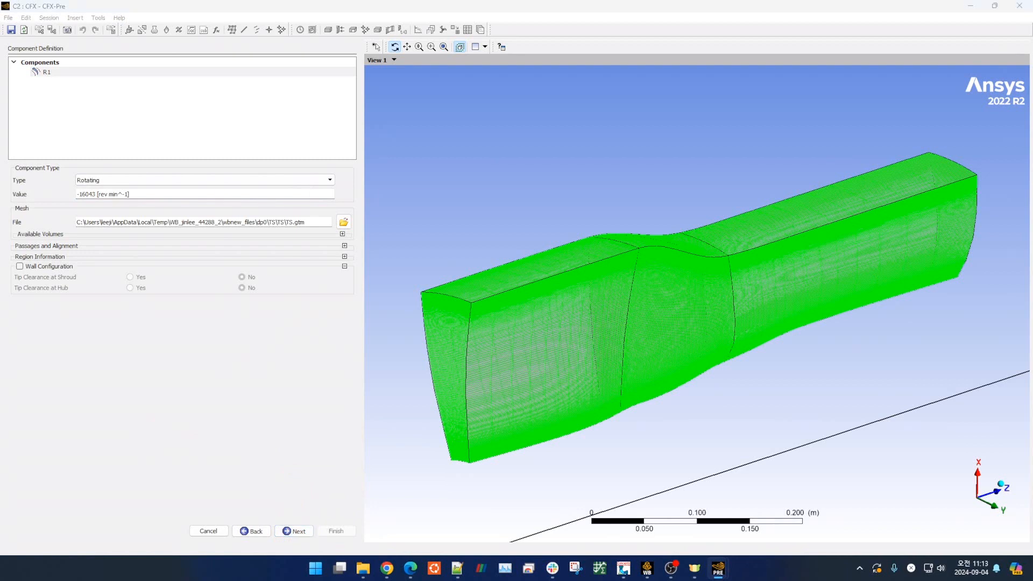
# - Enable the wall configuration for component R1 with tip clearance at the shroud, and proceed to the physics definition
pyautogui.click(257, 530)
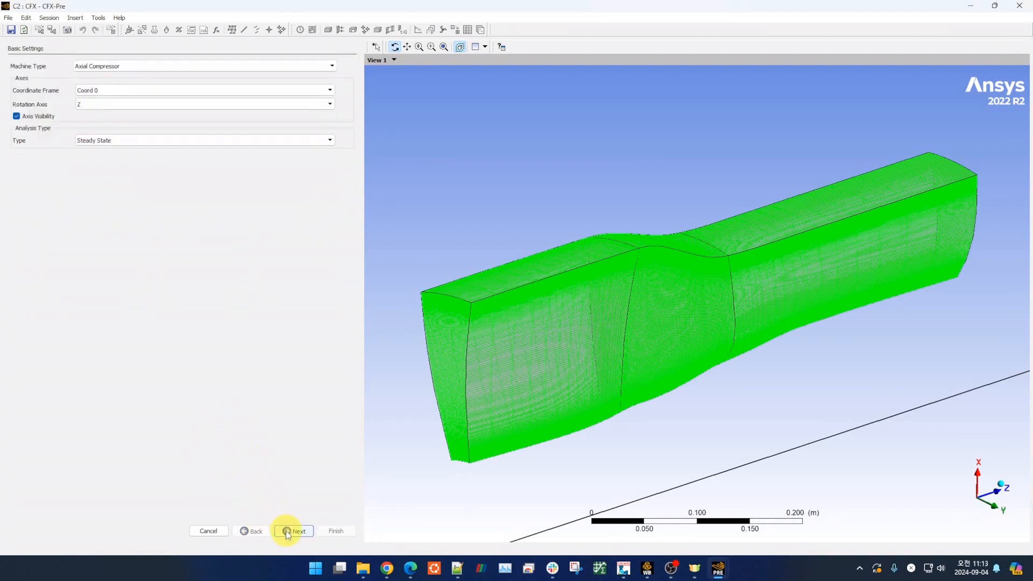
pyautogui.click(286, 531)
pyautogui.click(46, 73)
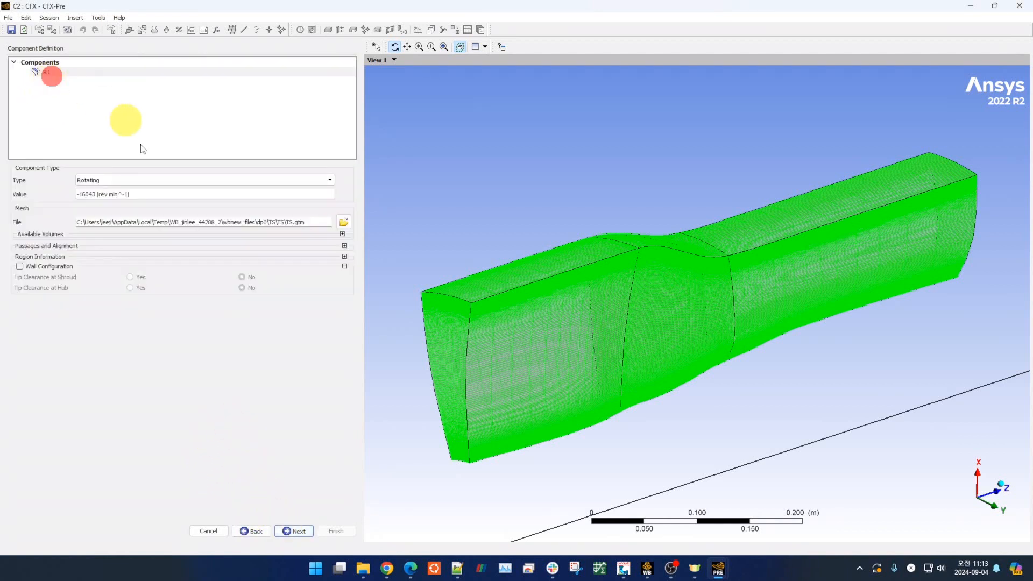
pyautogui.click(64, 268)
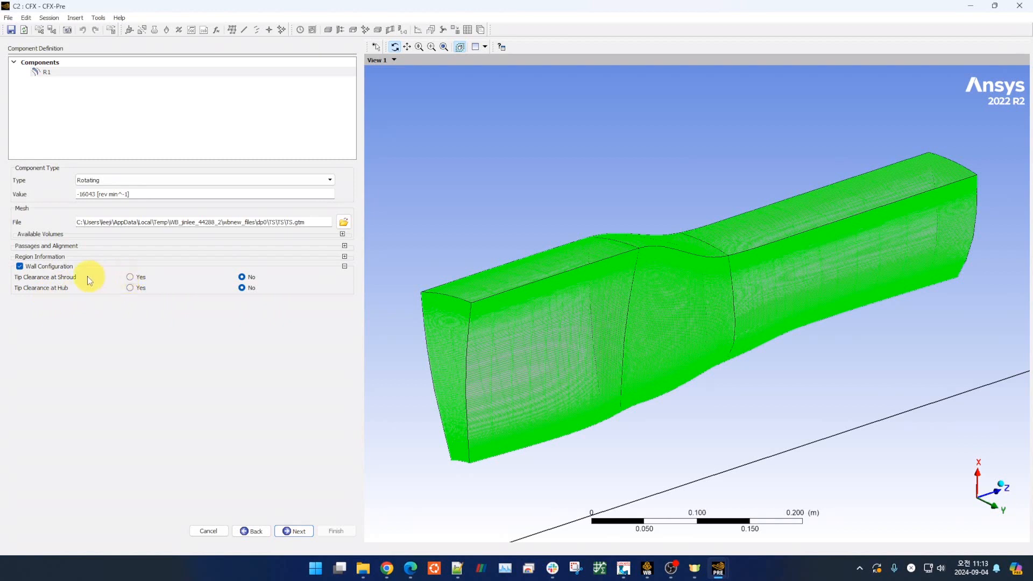
pyautogui.click(129, 276)
pyautogui.click(293, 531)
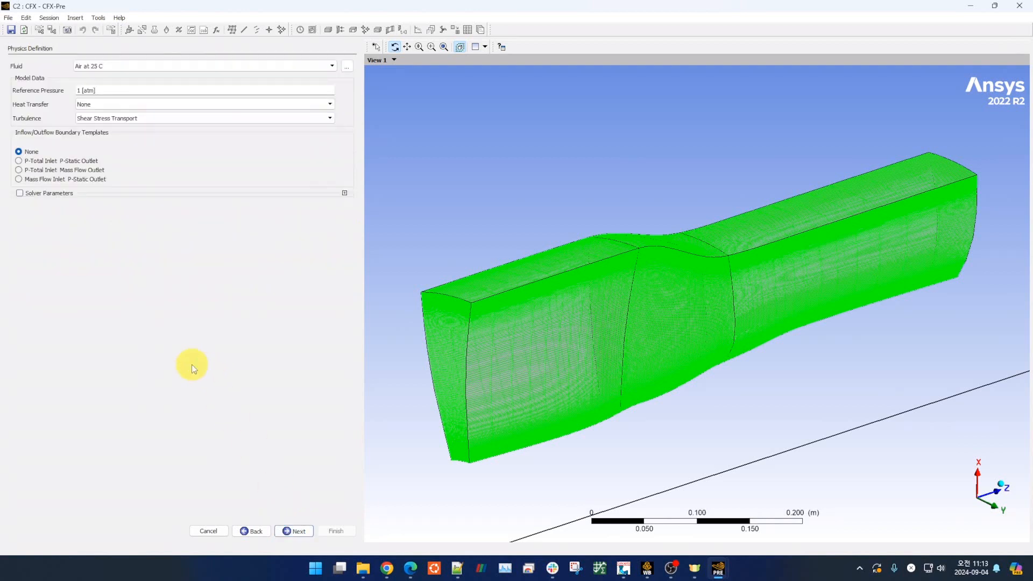
# - Set the fluid to Air Ideal Gas with a reference pressure of 0 atm, keeping Shear Stress Transport turbulence
pyautogui.click(151, 65)
pyautogui.click(131, 76)
pyautogui.click(127, 90)
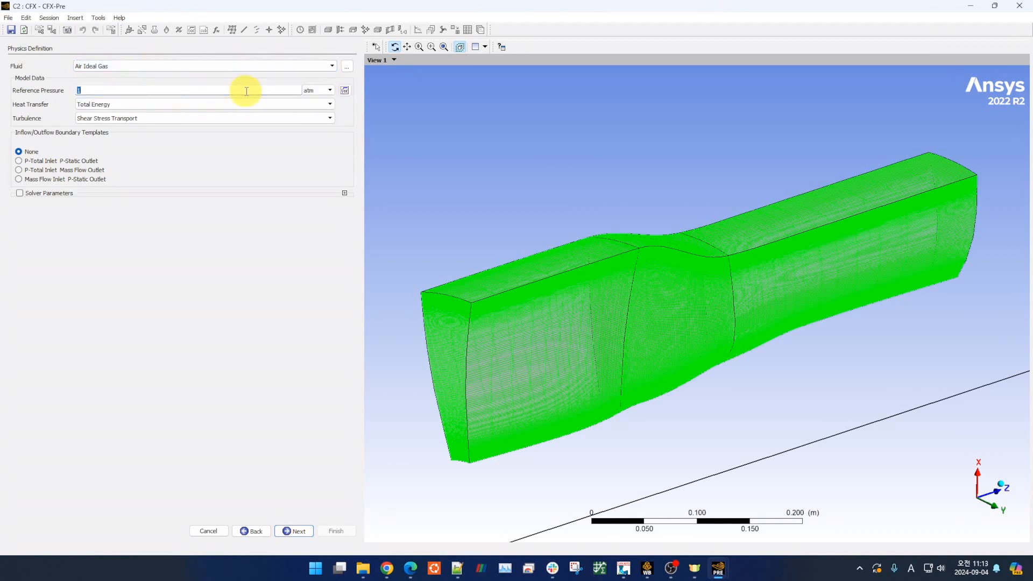
pyautogui.write('0')
pyautogui.click(238, 288)
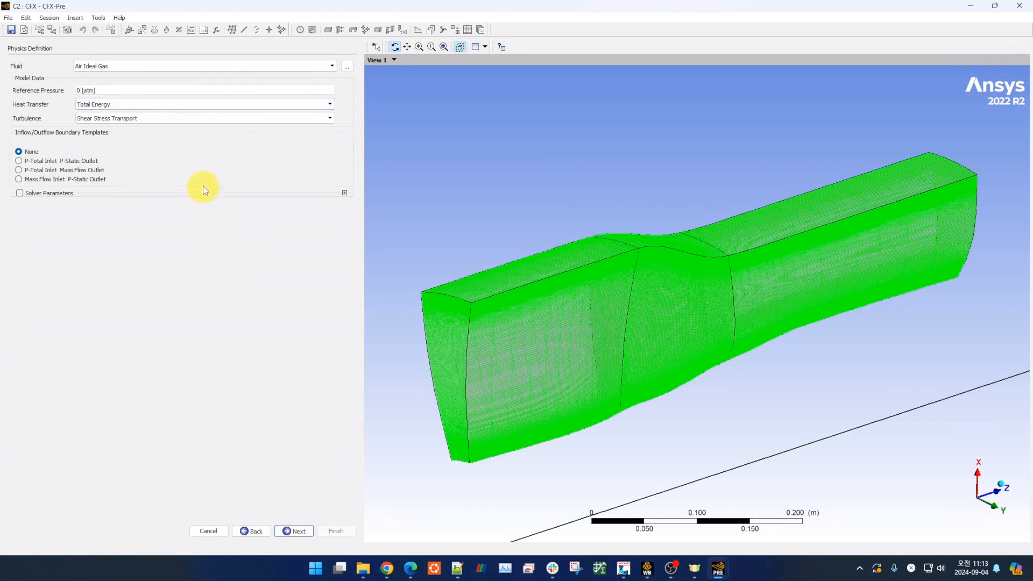
pyautogui.click(179, 121)
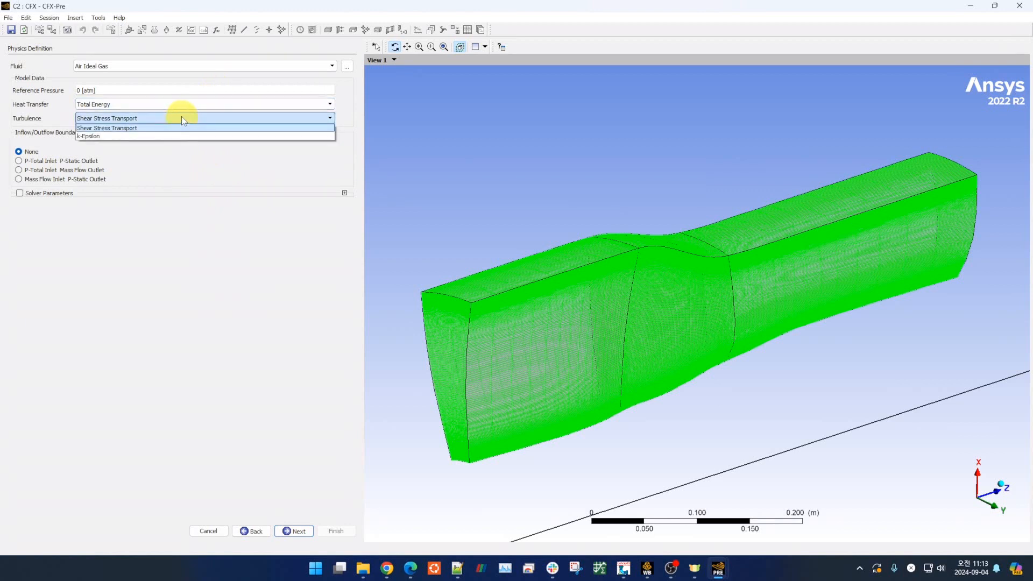
pyautogui.click(182, 116)
pyautogui.click(177, 245)
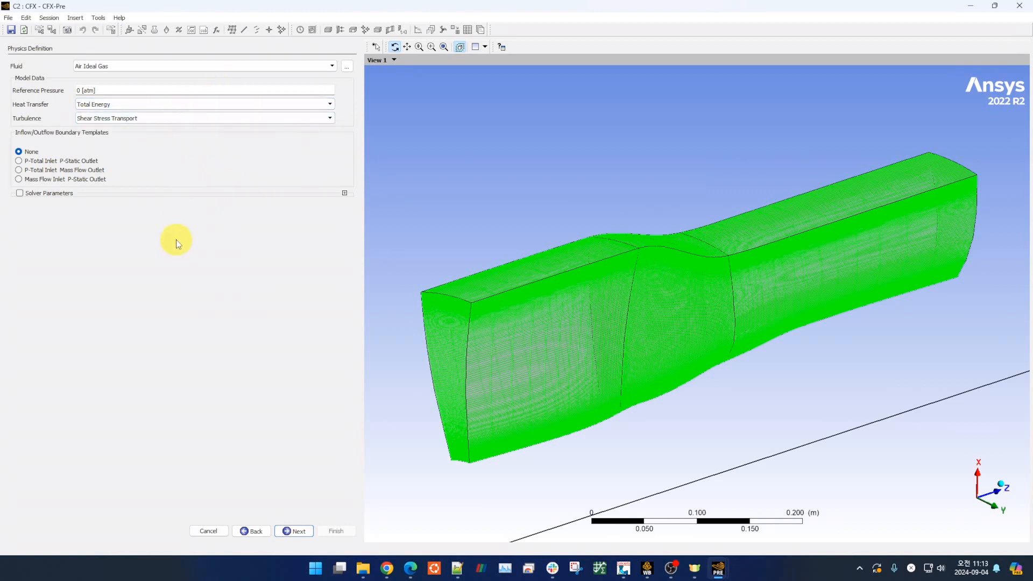
# - Choose the P-Total Inlet Mass Flow Outlet boundary template and set the inflow total temperature to 288 K
pyautogui.click(91, 172)
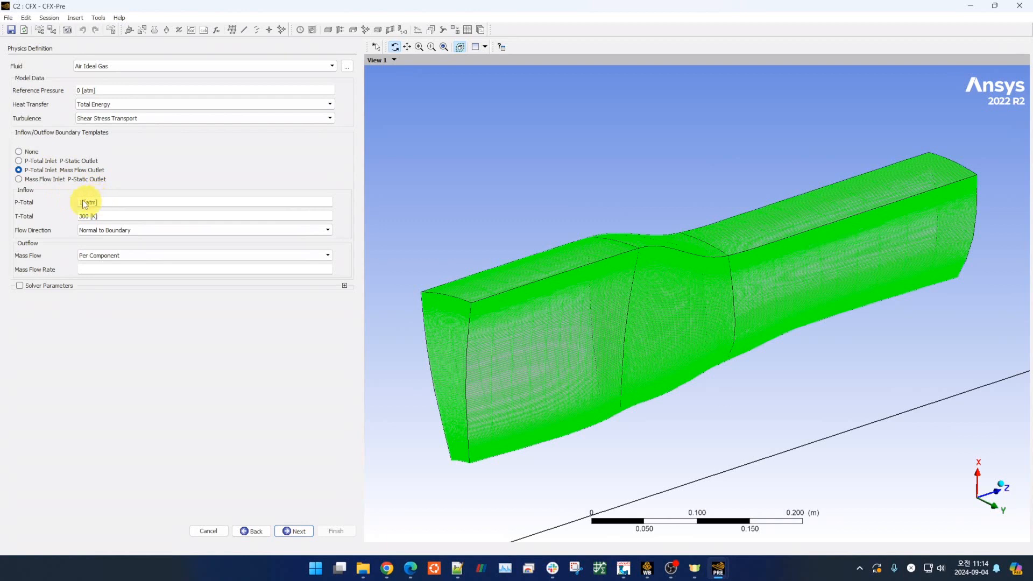
pyautogui.click(110, 218)
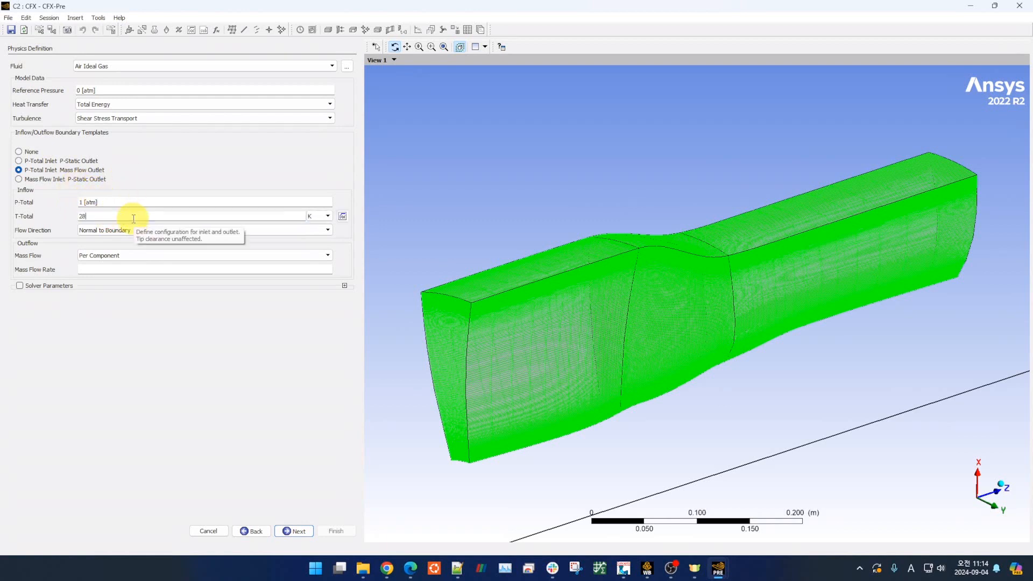
pyautogui.click(179, 402)
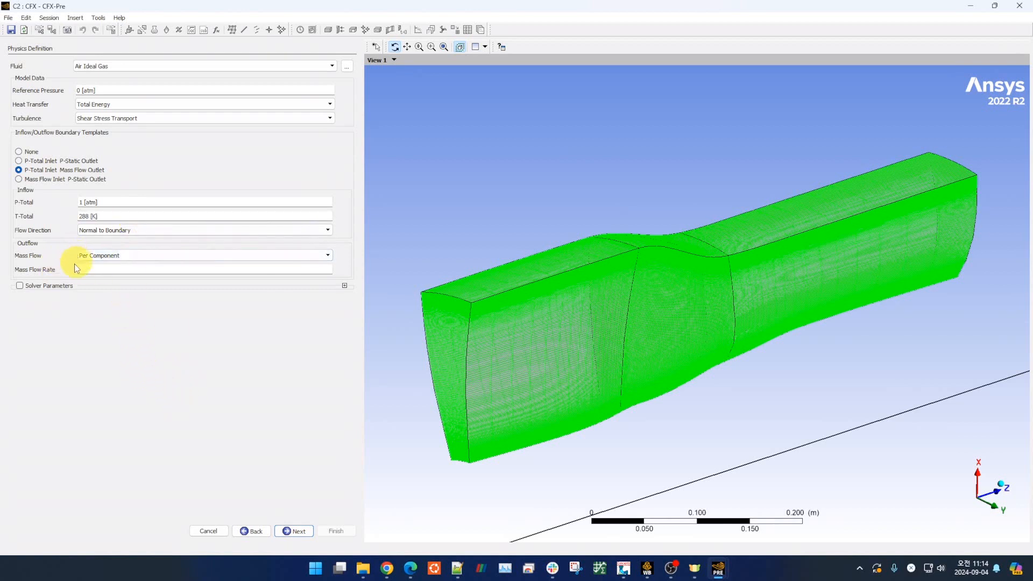
# - Specify the outflow mass flow per machine at 33.25 kg/s and proceed to the interface definition
pyautogui.click(114, 255)
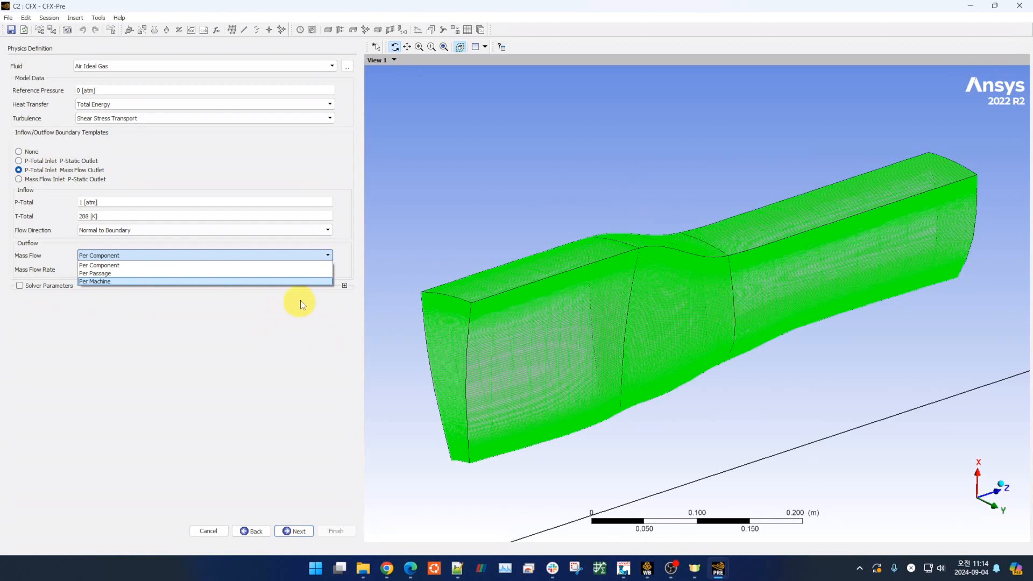
pyautogui.click(142, 281)
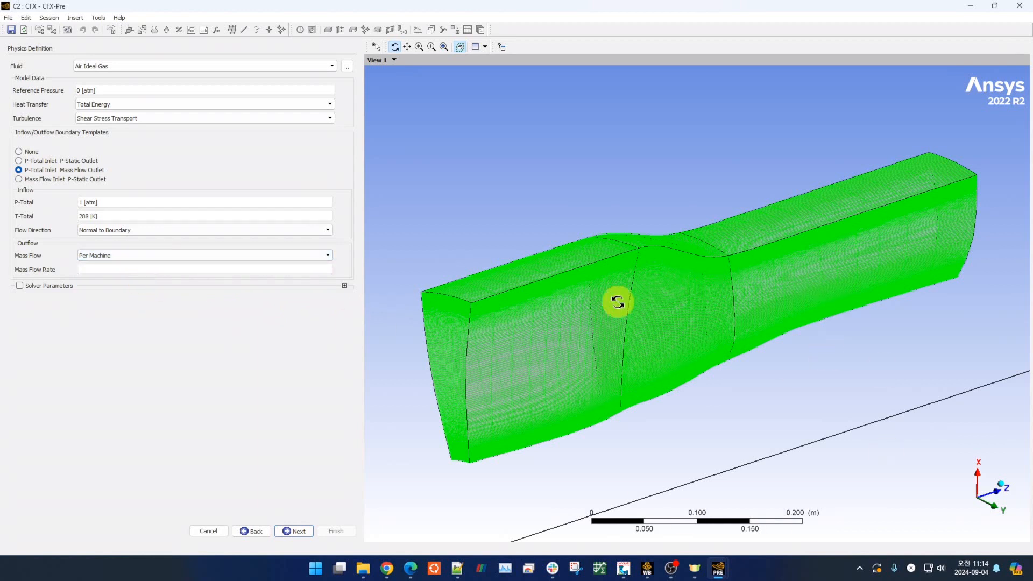
pyautogui.click(96, 269)
pyautogui.write('33.25')
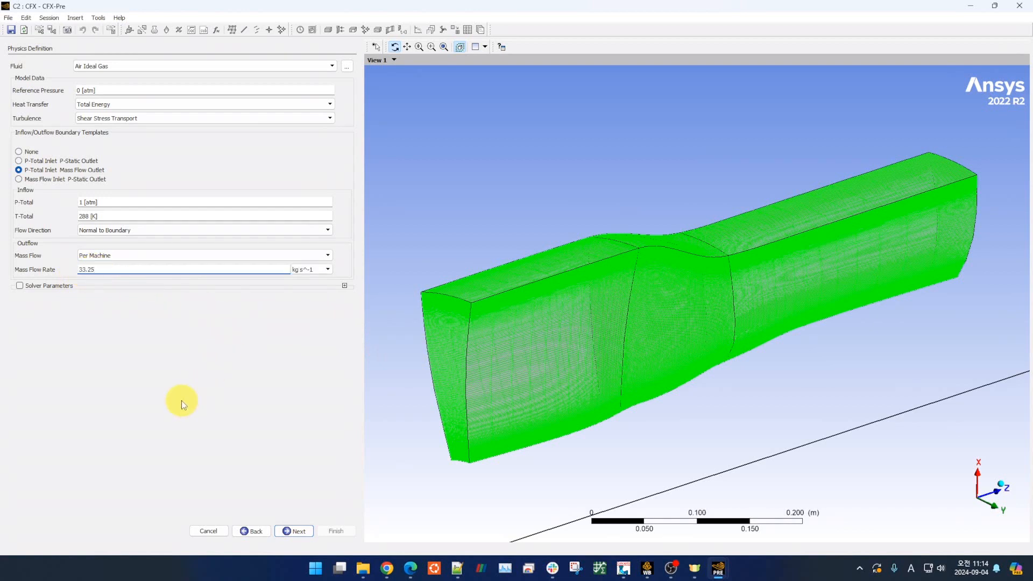
pyautogui.click(184, 404)
pyautogui.click(295, 530)
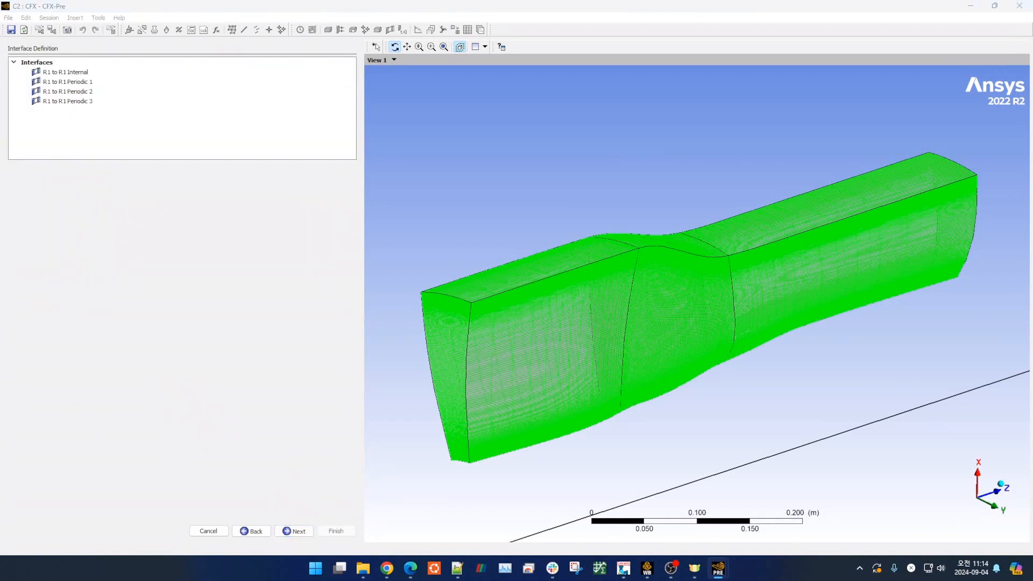
# - Examine the surface pairs assigned to the three R1 to R1 periodic interfaces
pyautogui.click(80, 82)
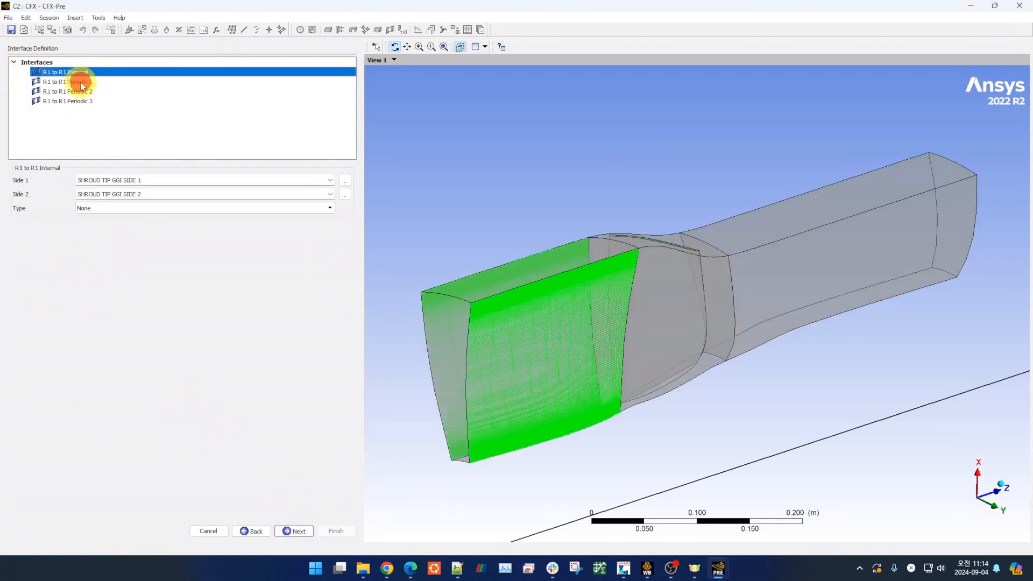
pyautogui.click(83, 91)
pyautogui.click(82, 100)
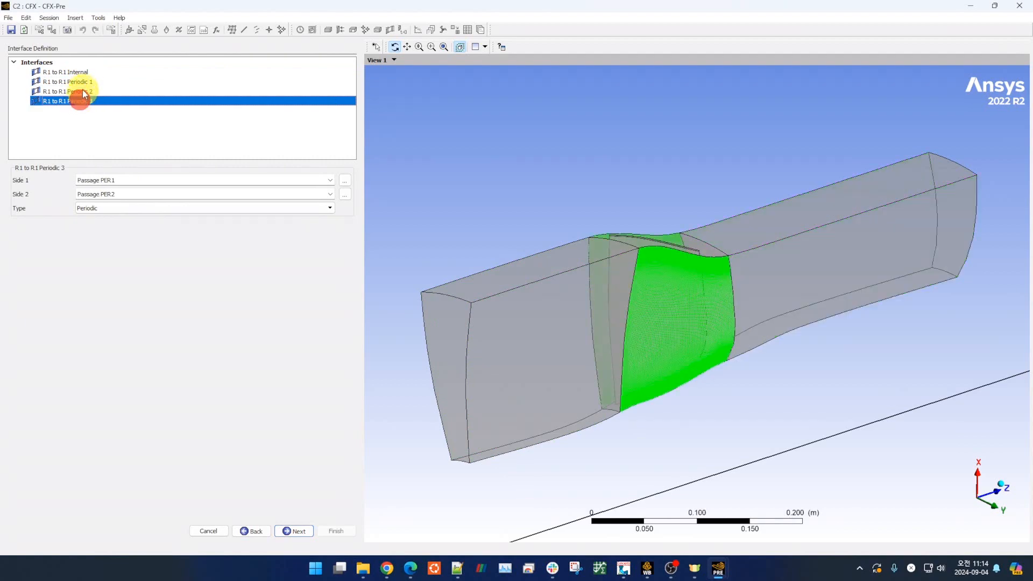
pyautogui.click(82, 91)
pyautogui.click(80, 82)
pyautogui.click(85, 101)
pyautogui.click(85, 91)
pyautogui.click(85, 82)
pyautogui.click(88, 102)
pyautogui.click(86, 92)
pyautogui.click(84, 82)
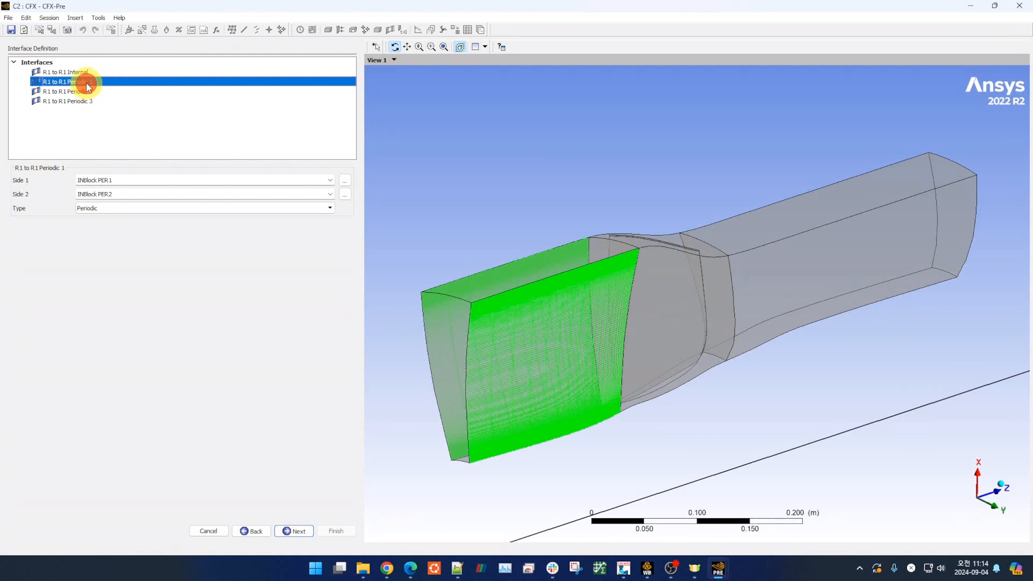
# - Inspect the R1 to R1 Internal interface at the blade's shroud tip up close
pyautogui.click(82, 73)
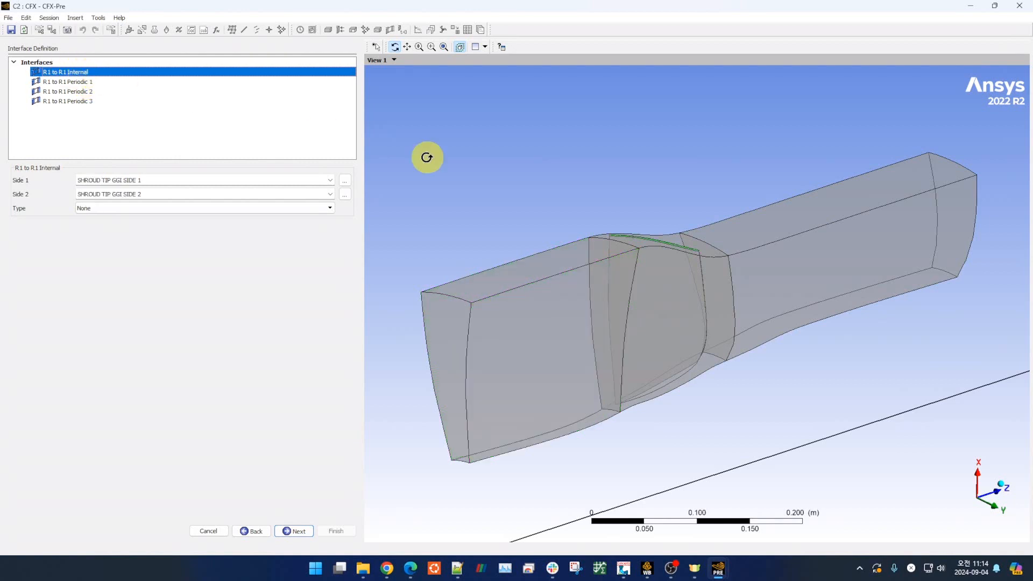
pyautogui.scroll(6, 749, 225)
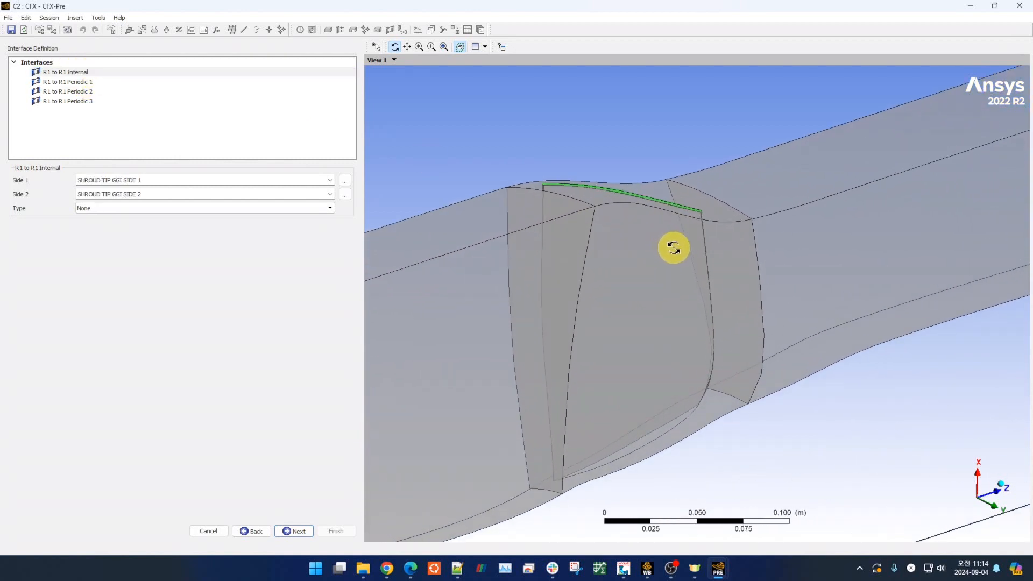
pyautogui.scroll(4, 671, 246)
pyautogui.scroll(5, 719, 236)
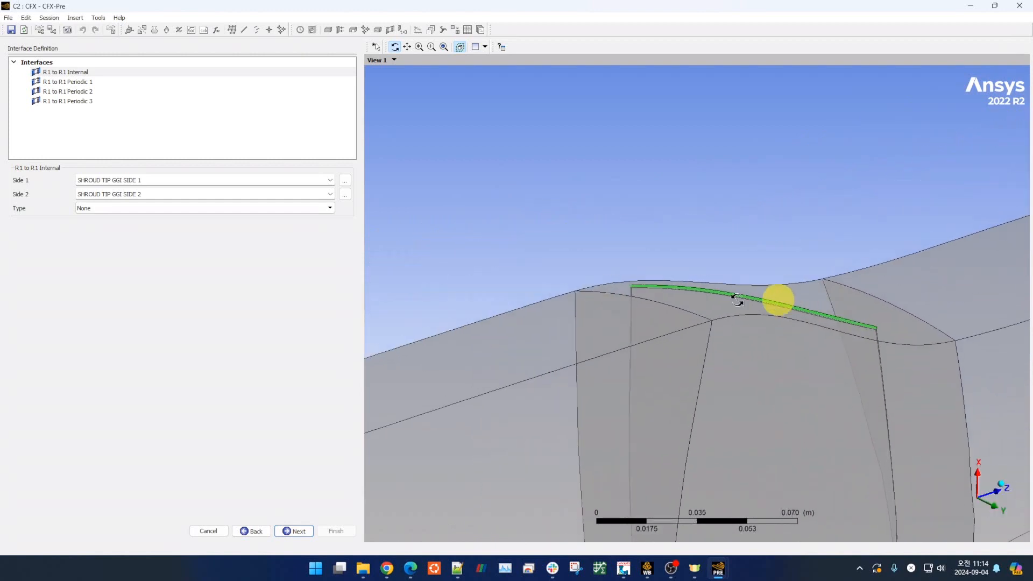
pyautogui.scroll(-4, 646, 289)
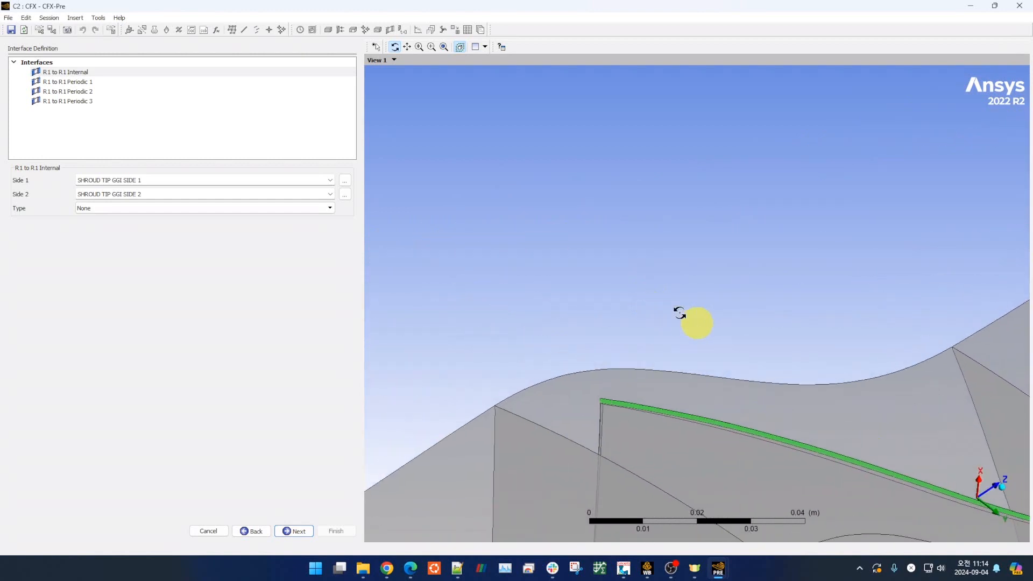
pyautogui.scroll(-2, 590, 215)
pyautogui.moveTo(592, 223); pyautogui.dragTo(559, 167)
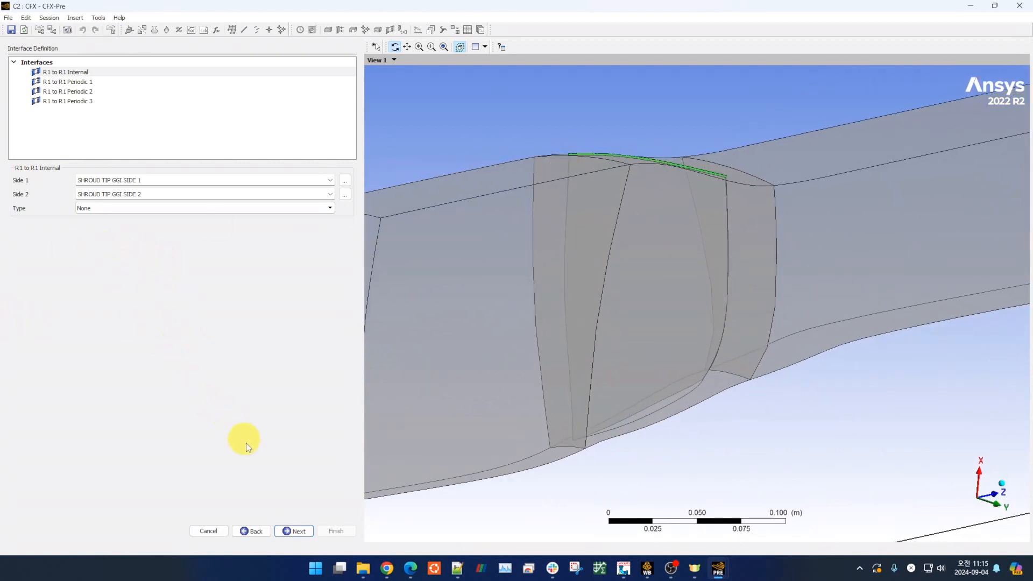
# - Accept the default interfaces and boundaries, and finish the Turbo Mode setup with the Enter General Mode operation
pyautogui.click(299, 532)
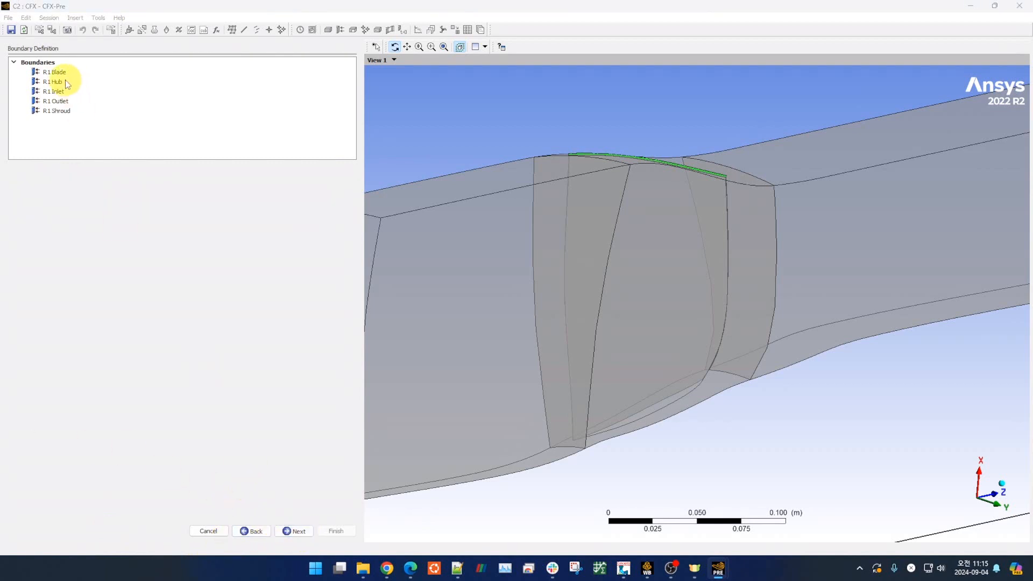
pyautogui.click(291, 532)
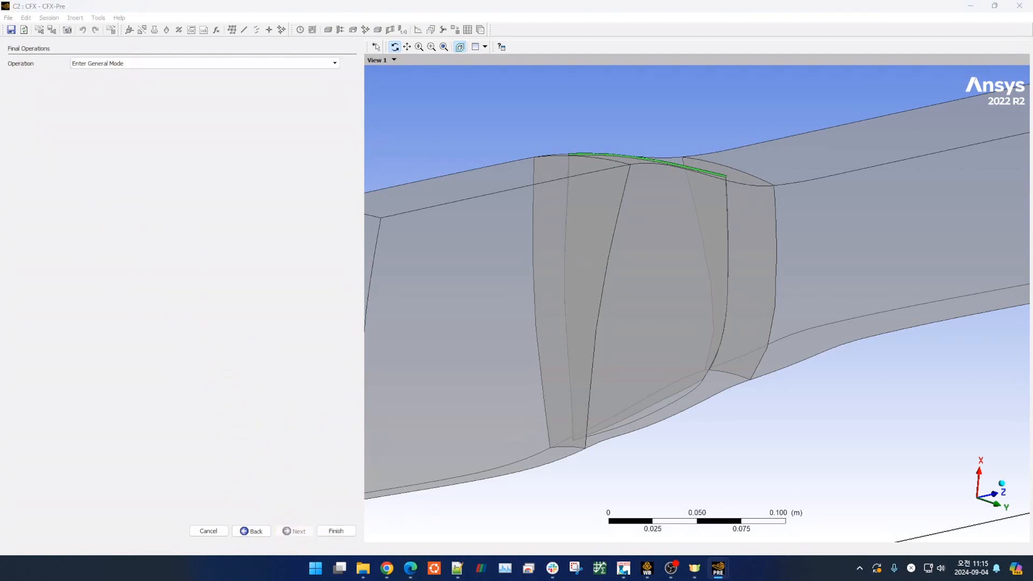
pyautogui.click(337, 530)
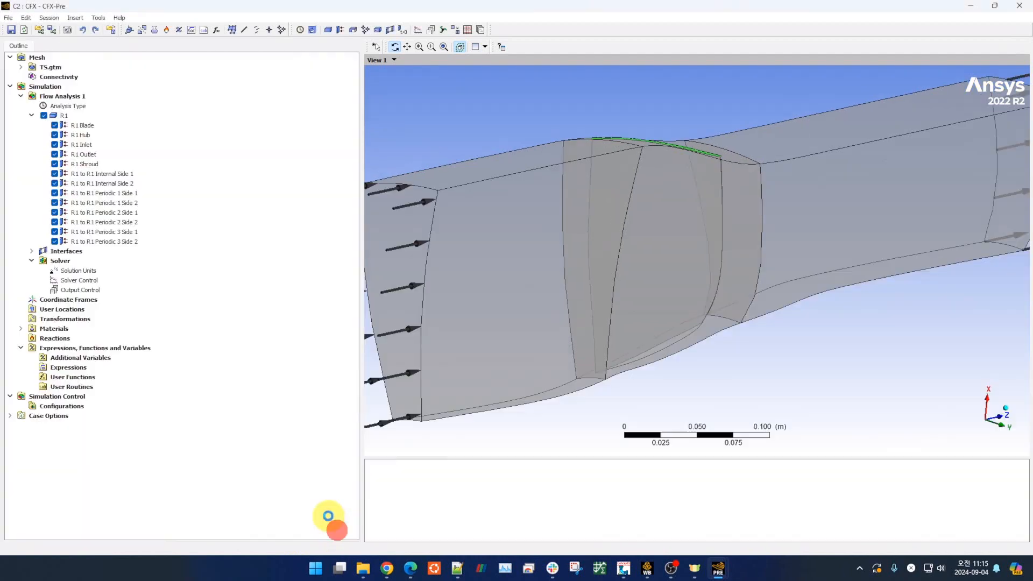
# - Review the R1 domain's fluid models, including the full list of turbulence options, and close the domain details without changes
pyautogui.moveTo(588, 156); pyautogui.dragTo(616, 142)
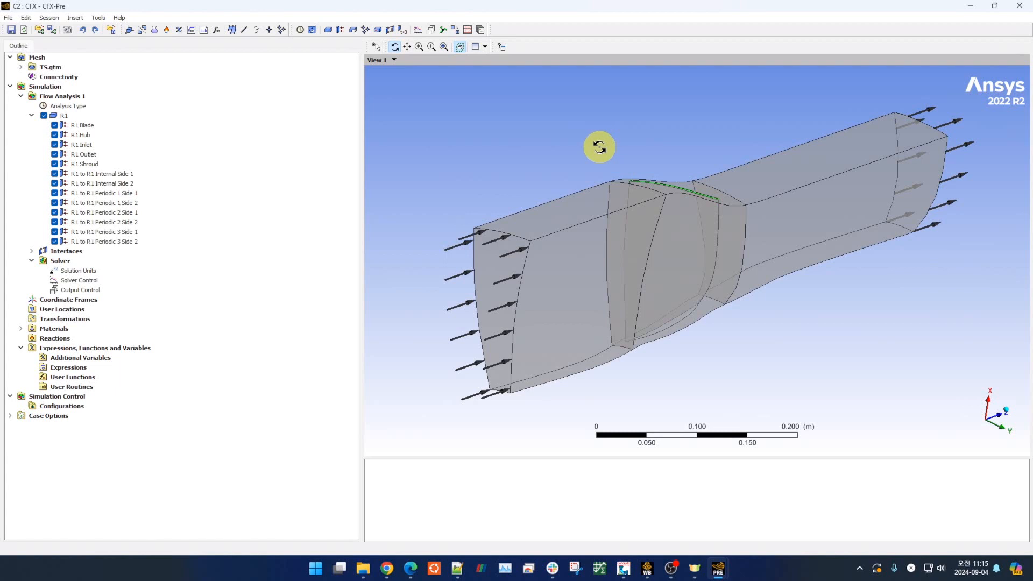
pyautogui.doubleClick(64, 116)
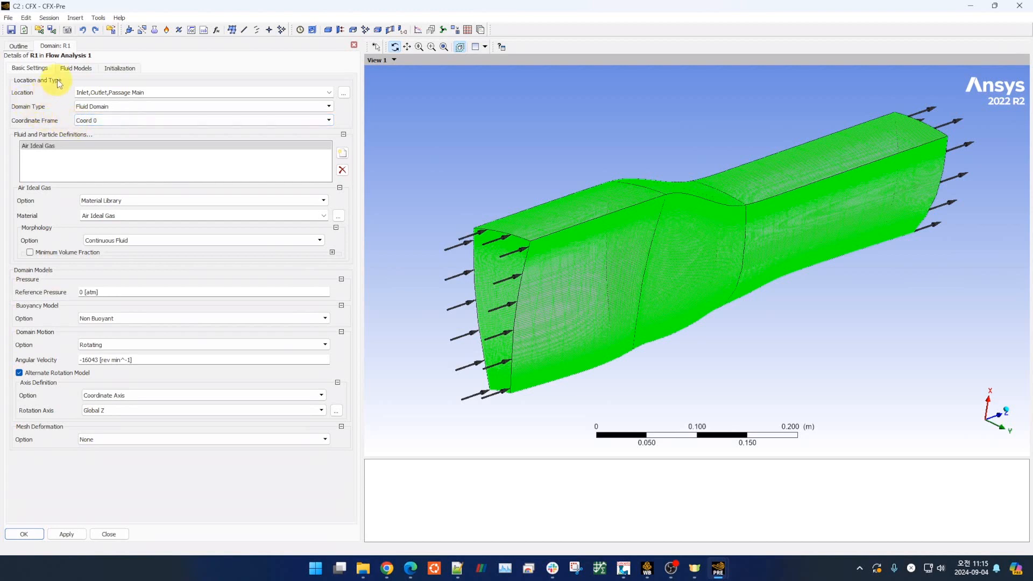
pyautogui.click(73, 68)
pyautogui.click(136, 131)
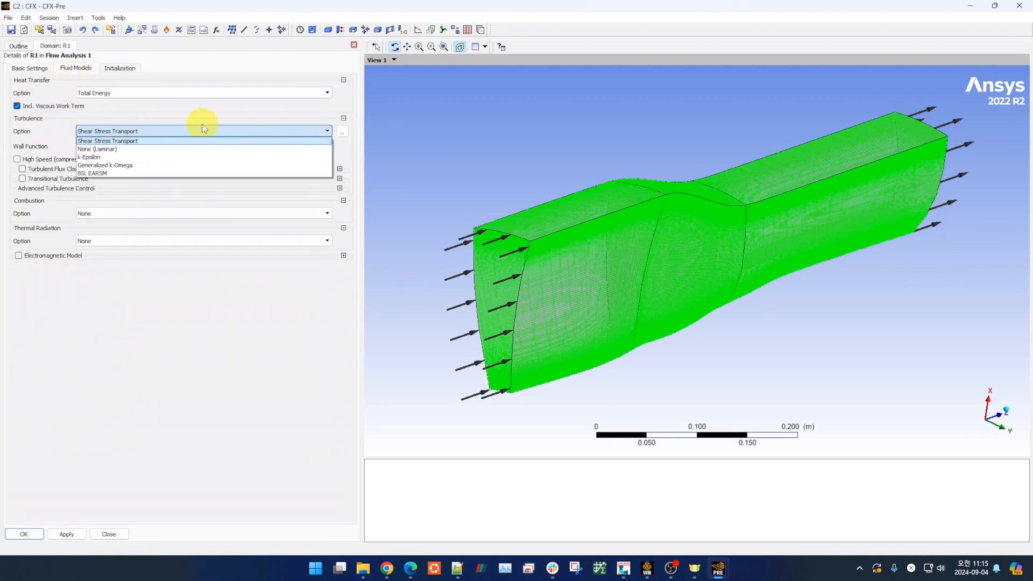
pyautogui.click(342, 131)
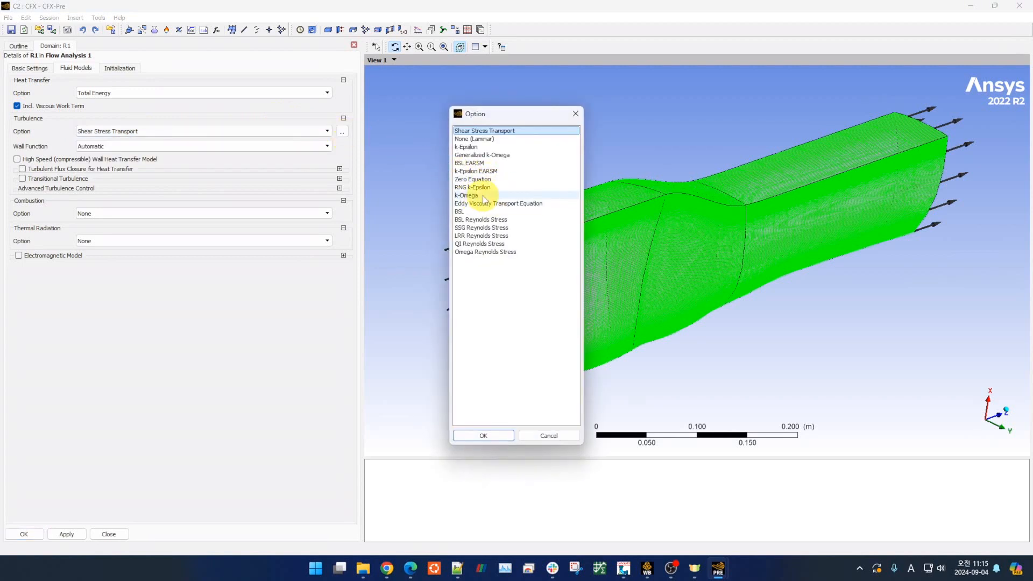
pyautogui.click(576, 116)
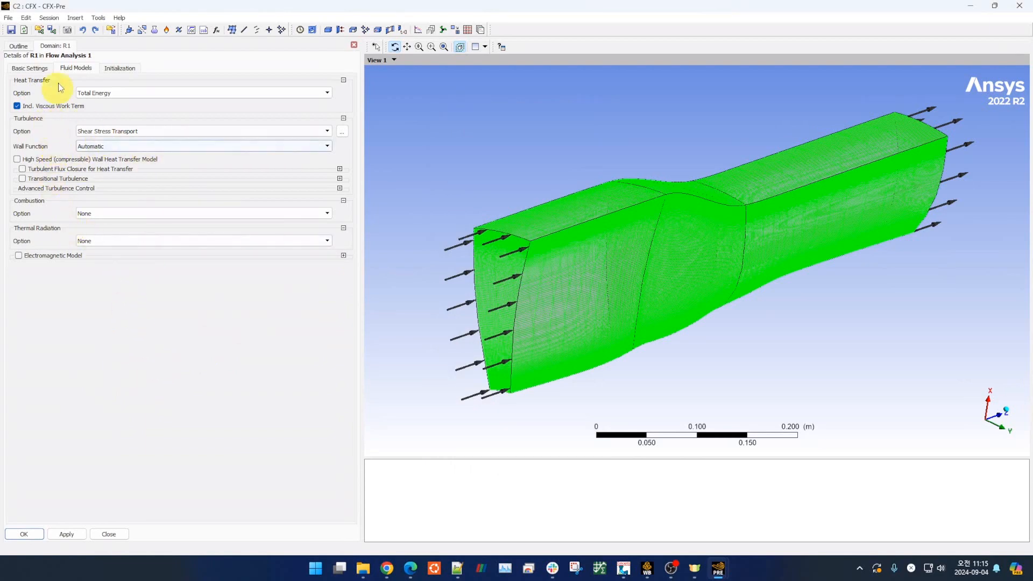
pyautogui.click(109, 533)
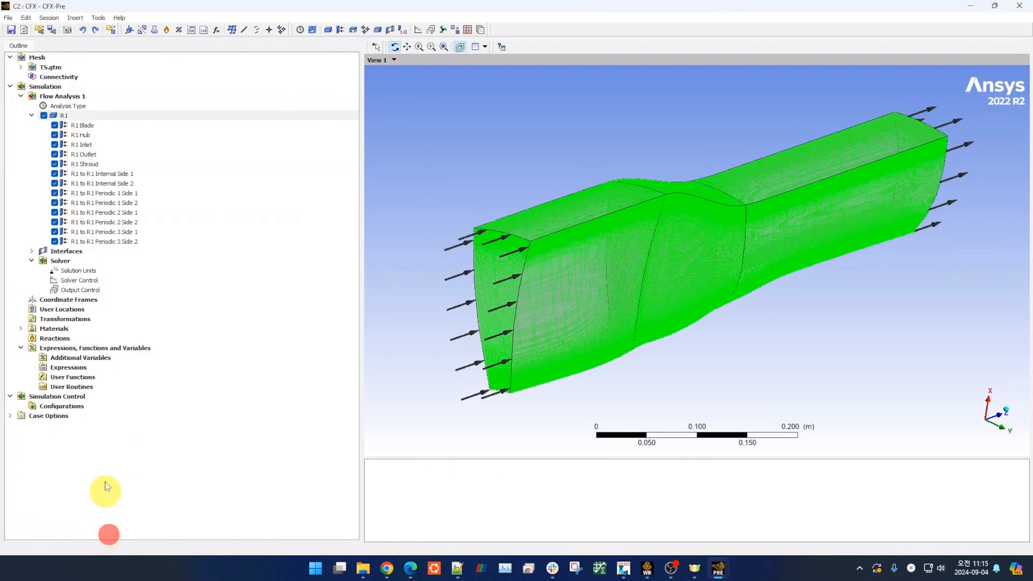
# - Set the RMS residual target in Solver Control to 0.000001
pyautogui.doubleClick(86, 282)
pyautogui.doubleClick(104, 266)
pyautogui.click(107, 266)
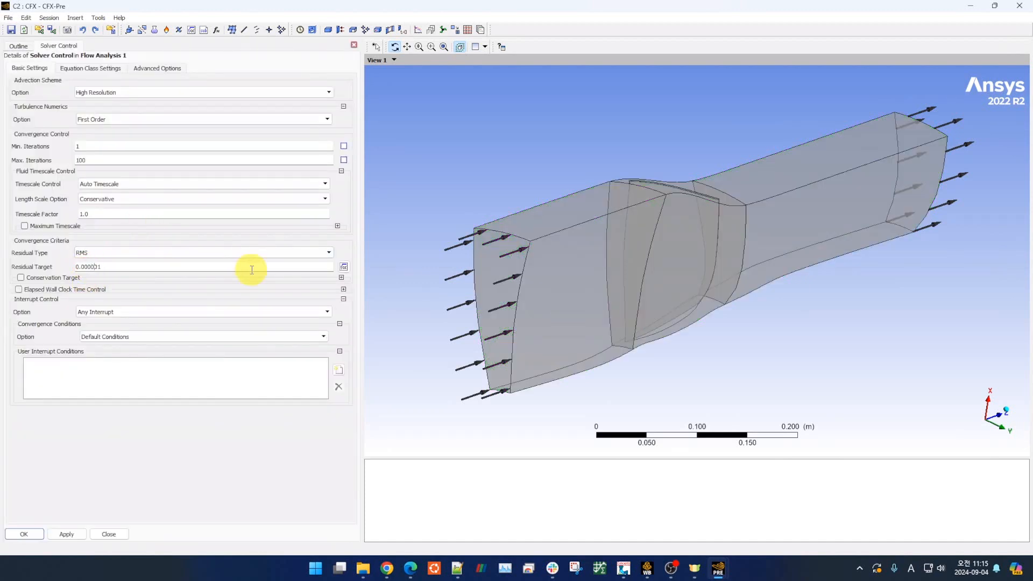
pyautogui.click(199, 492)
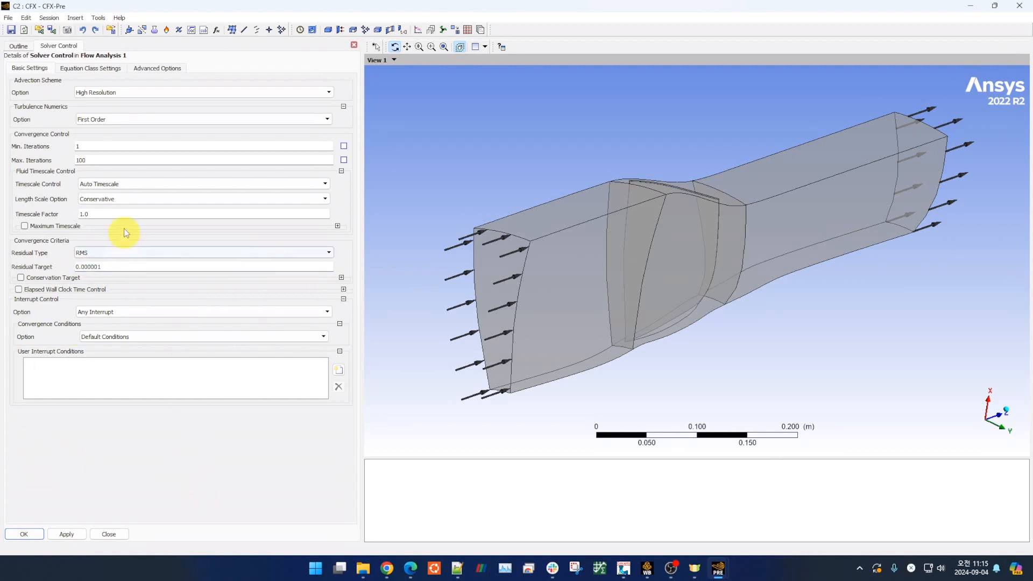
# - Set the maximum iterations to 10000, keep First Order turbulence numerics and Auto Timescale, and accept the solver control settings
pyautogui.click(108, 118)
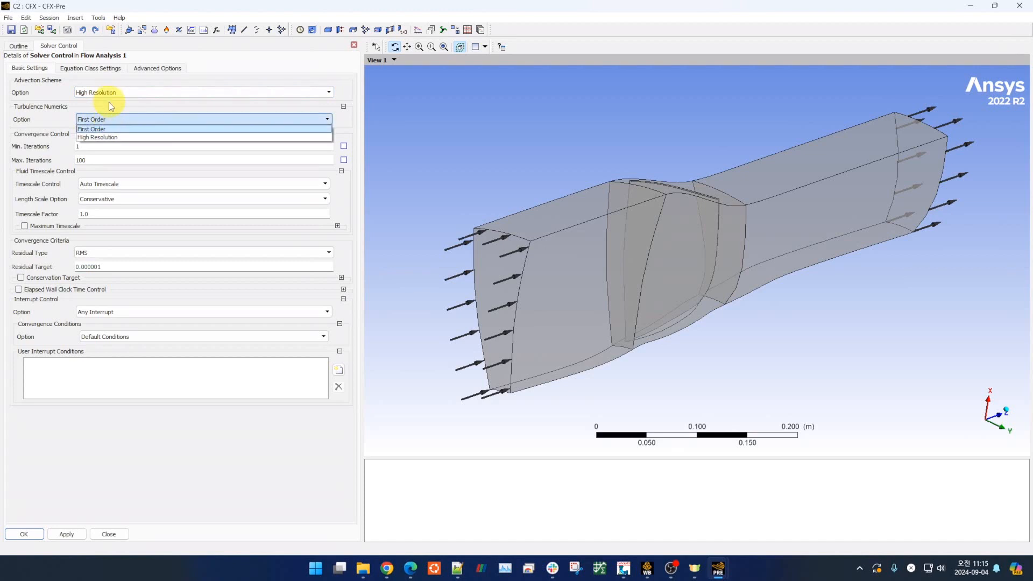
pyautogui.click(93, 159)
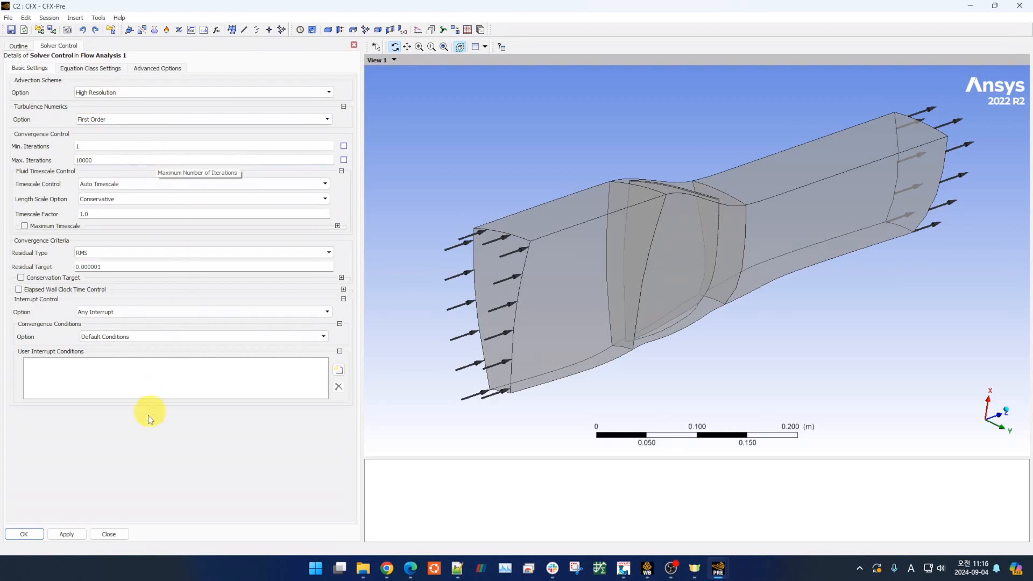
pyautogui.click(145, 436)
pyautogui.click(119, 188)
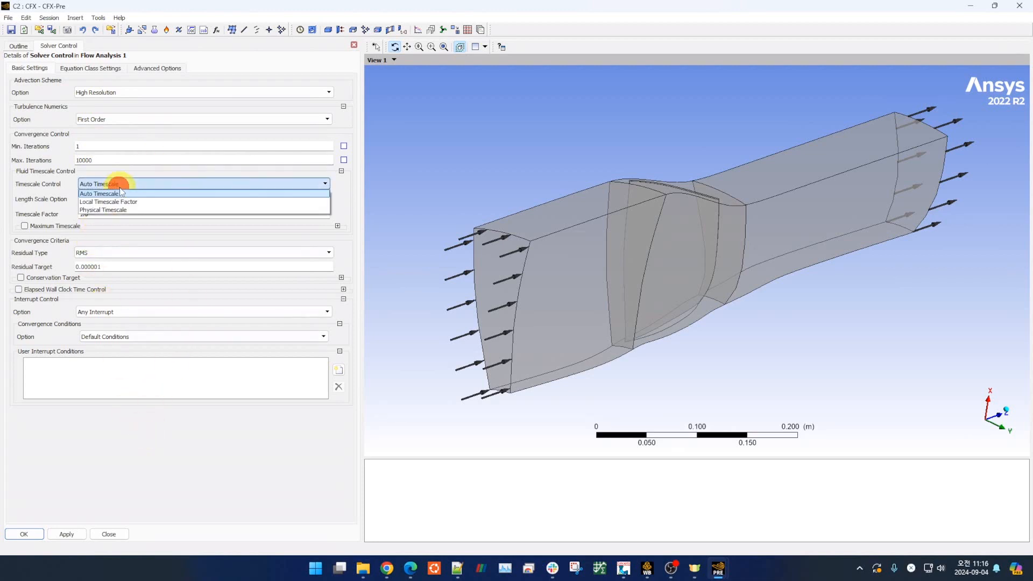
pyautogui.click(144, 168)
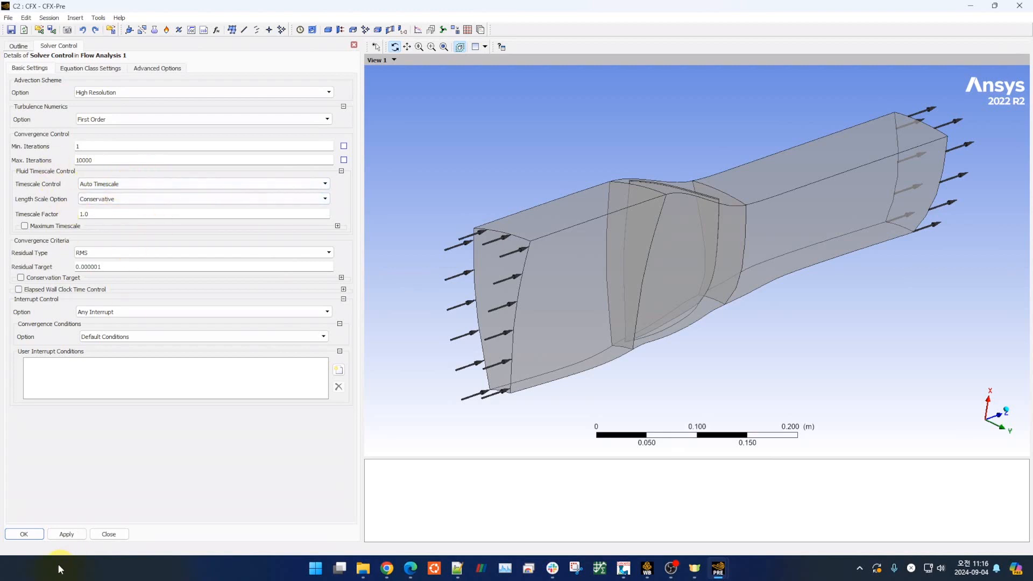
pyautogui.click(32, 534)
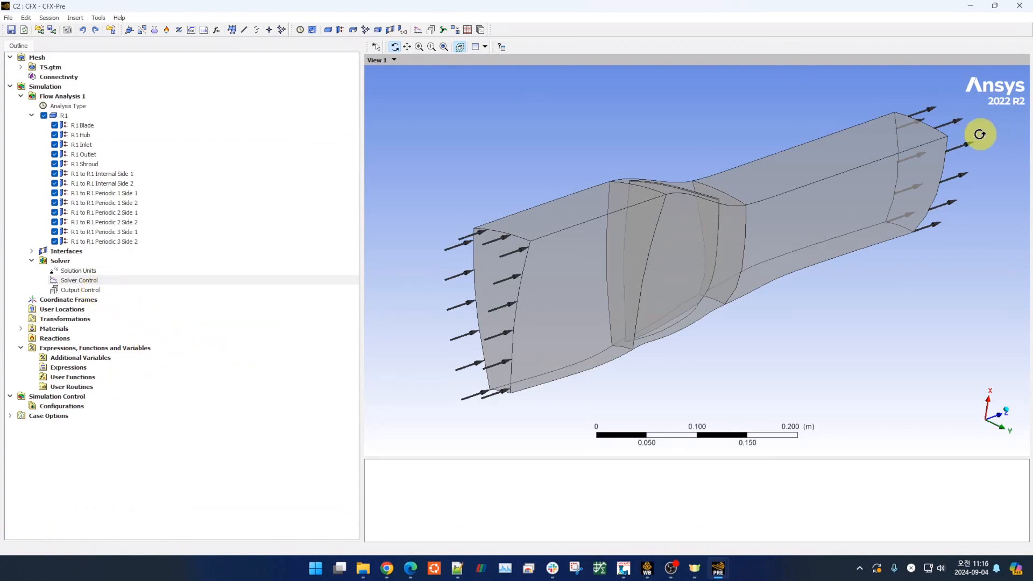
# - Check the analysis type options, keep Steady State, and close CFX-Pre
pyautogui.doubleClick(65, 106)
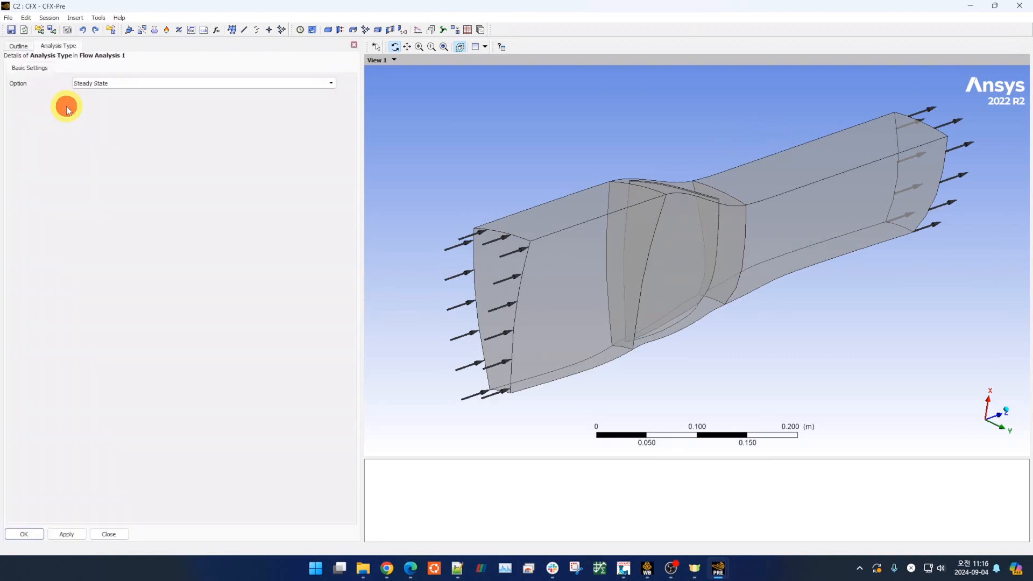
pyautogui.click(143, 83)
pyautogui.click(110, 110)
pyautogui.click(121, 532)
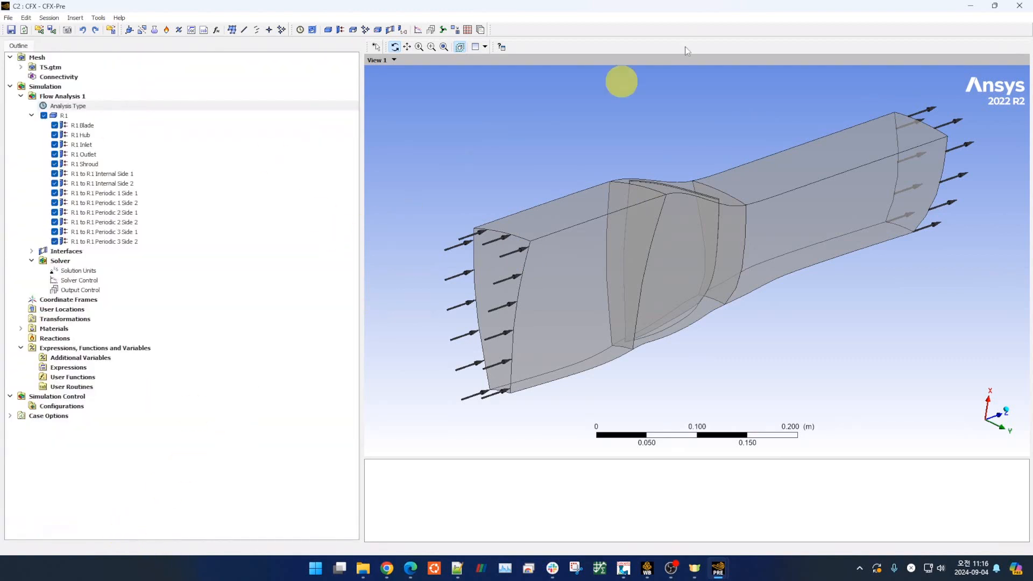
pyautogui.click(1026, 15)
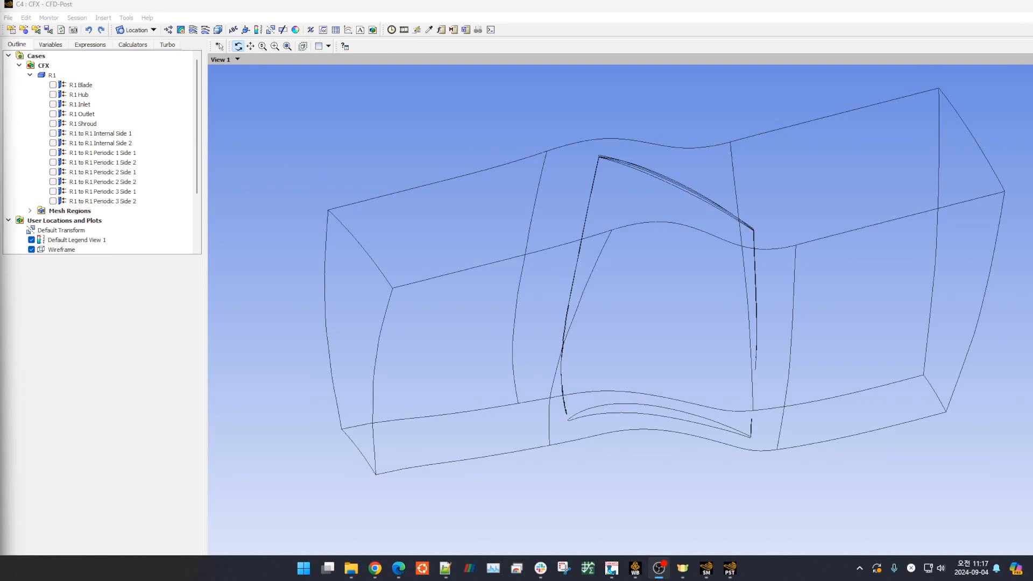
# - Examine the rotor passage wireframe and look through the results outline in CFD-Post
pyautogui.moveTo(411, 421); pyautogui.dragTo(529, 387)
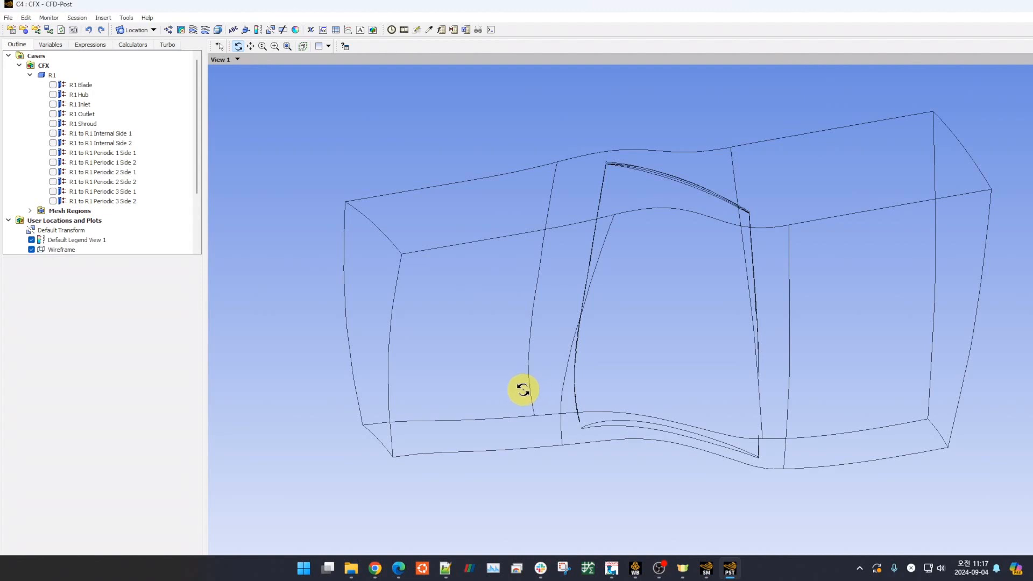
pyautogui.moveTo(519, 389); pyautogui.dragTo(491, 387)
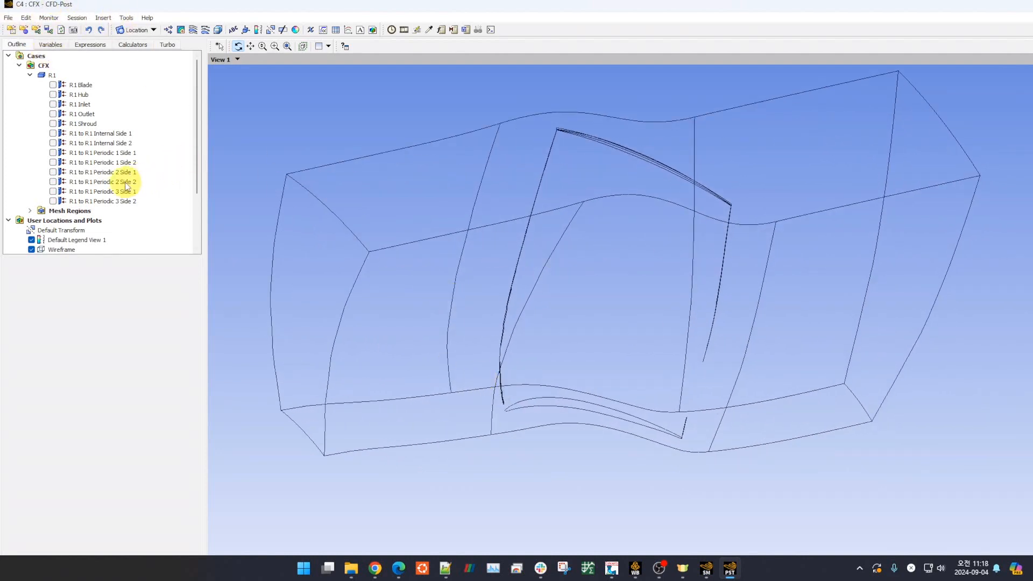
pyautogui.scroll(-3, 127, 187)
pyautogui.scroll(2, 127, 198)
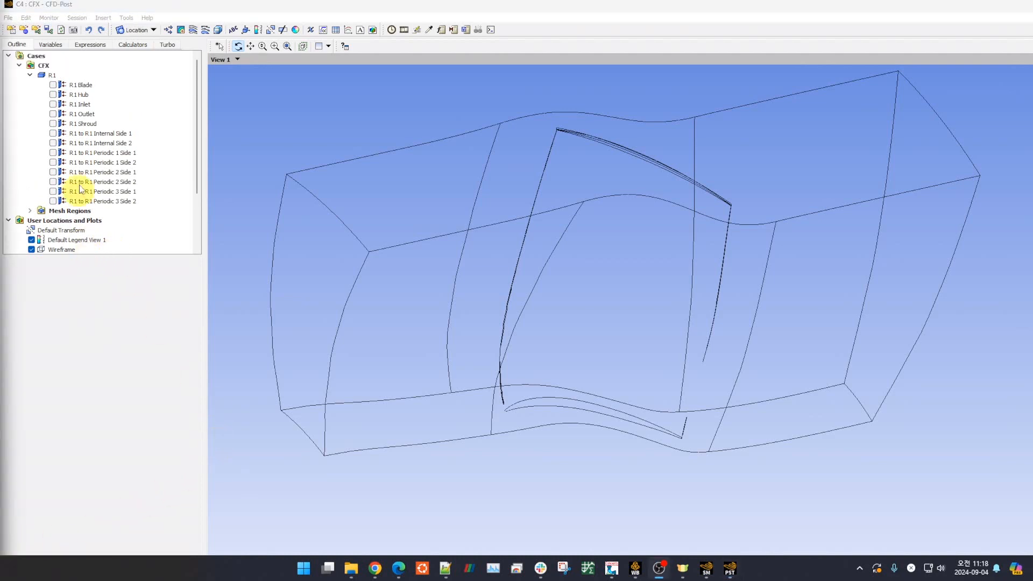
pyautogui.scroll(-3, 118, 129)
pyautogui.scroll(3, 122, 130)
pyautogui.scroll(-3, 117, 132)
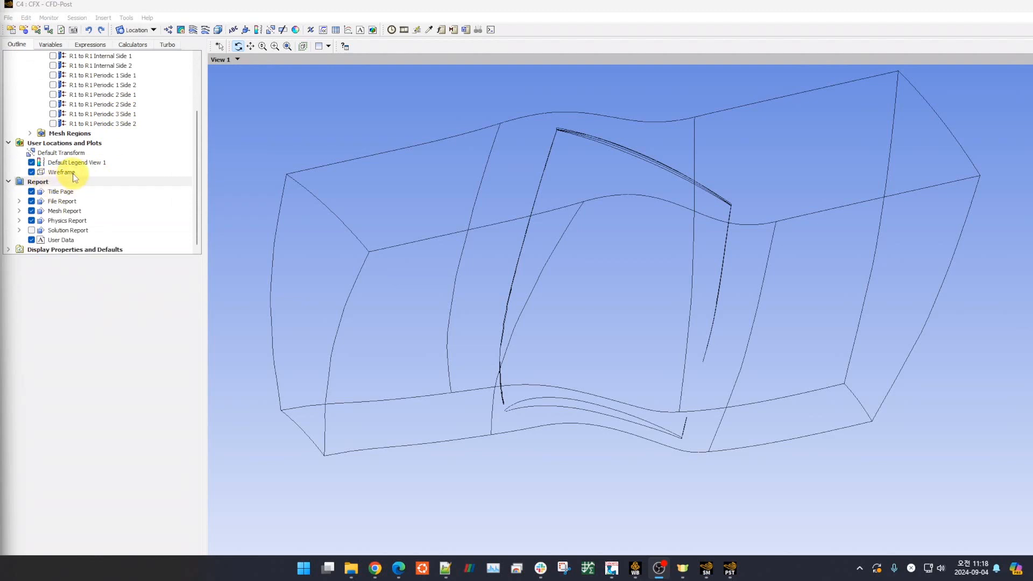
# - Load the 'Axial Compressor Rotor Report' template and maximize the CFD-Post window to show the full bladed rotor
pyautogui.click(44, 182)
pyautogui.rightClick(46, 184)
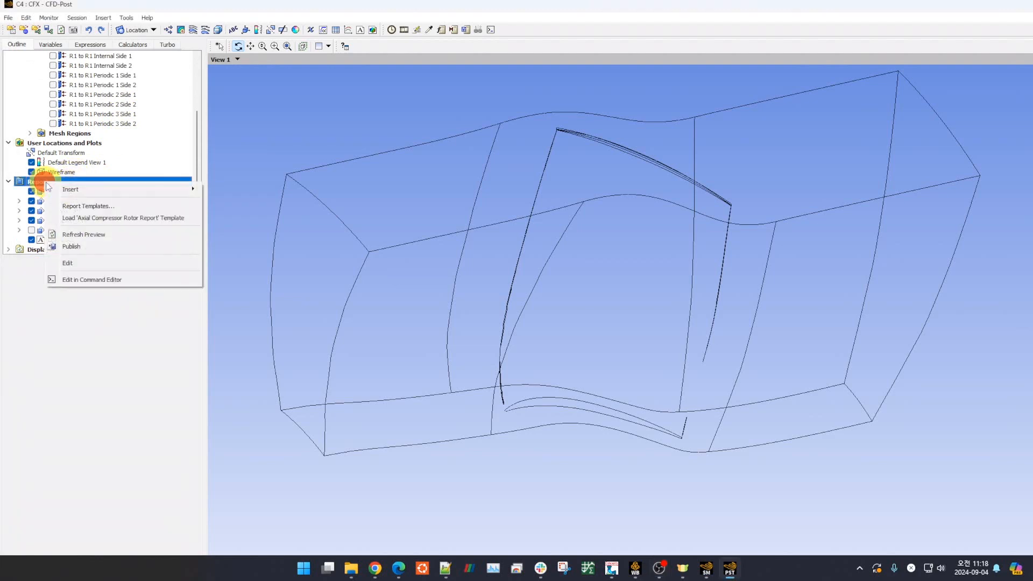
pyautogui.click(114, 220)
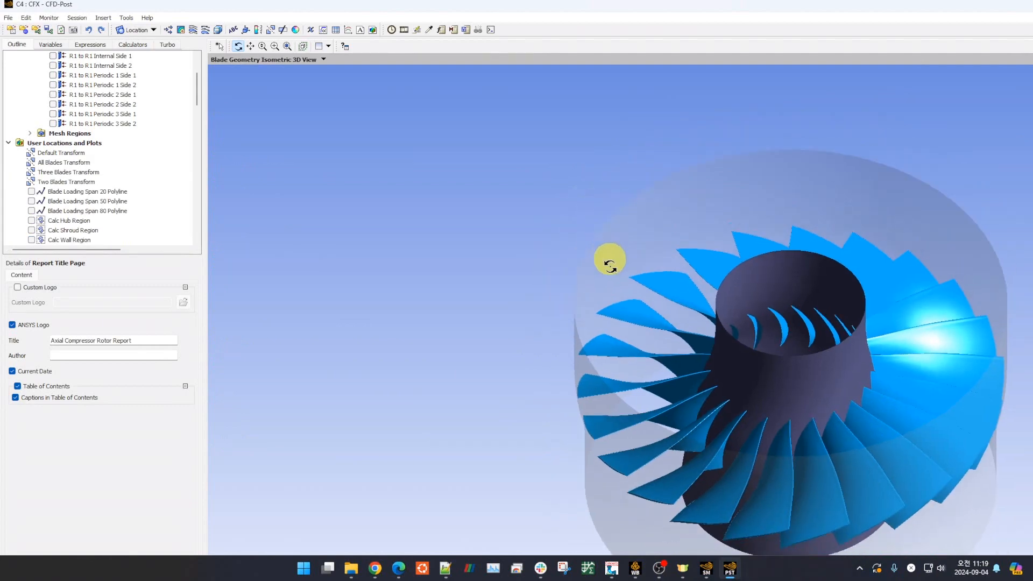
pyautogui.doubleClick(731, 7)
pyautogui.moveTo(667, 223); pyautogui.dragTo(472, 269)
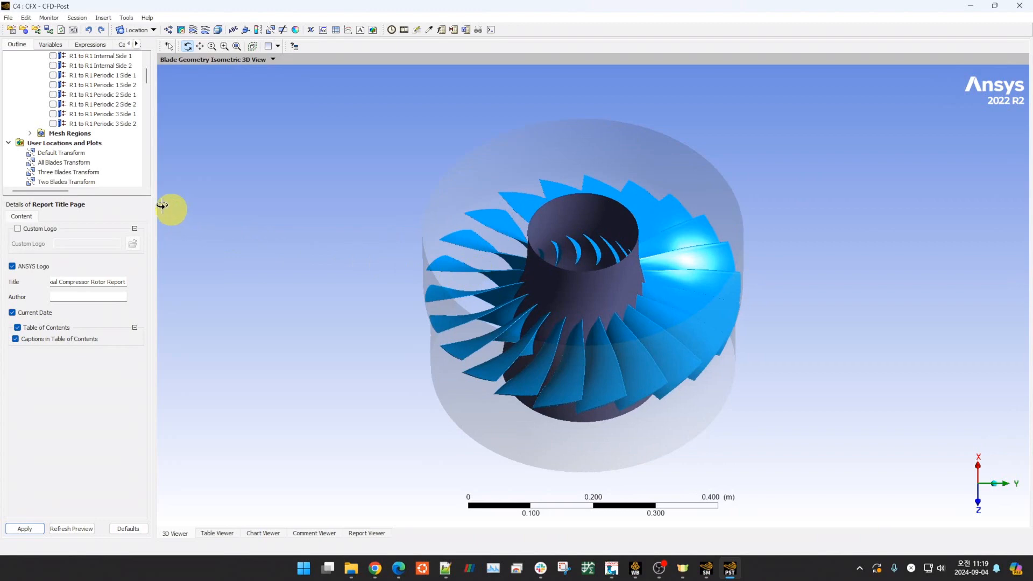
# - Enlarge the outline area and browse the plots, charts and views generated by the report template
pyautogui.scroll(5, 88, 169)
pyautogui.scroll(-8, 92, 172)
pyautogui.moveTo(107, 197); pyautogui.dragTo(128, 348)
pyautogui.scroll(-5, 91, 202)
pyautogui.scroll(-7, 94, 205)
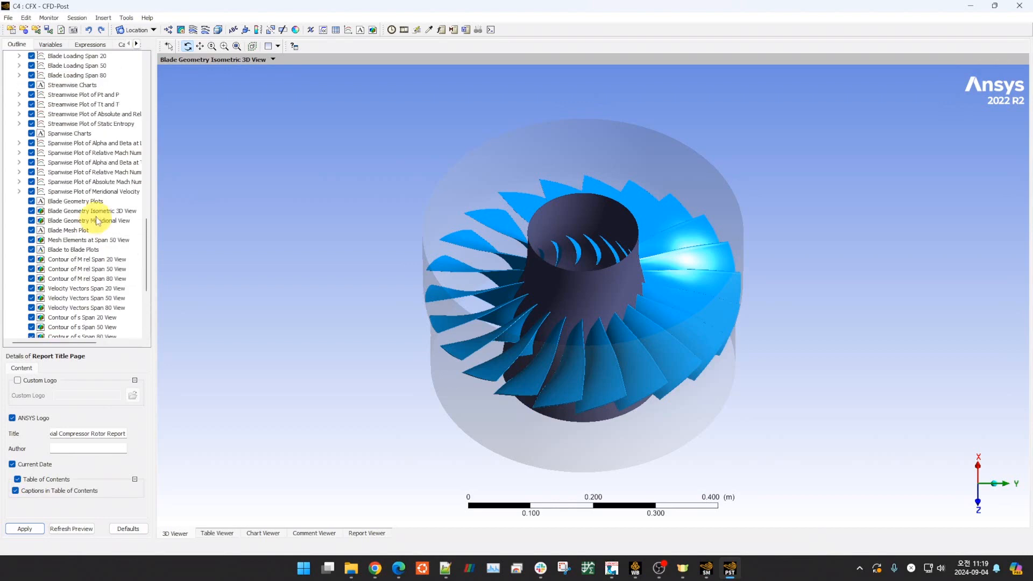
pyautogui.scroll(7, 97, 222)
pyautogui.moveTo(316, 247); pyautogui.dragTo(298, 236)
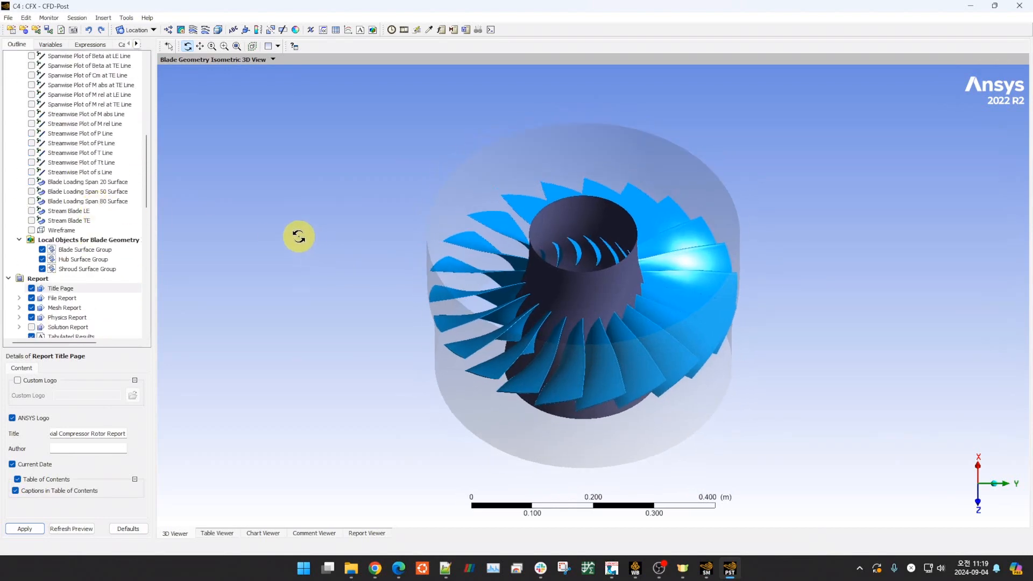
# - View the blade loading charts at 20, 50 and 80% span and the spanwise Mach number plots at TE and LE
pyautogui.scroll(-3, 88, 286)
pyautogui.click(89, 289)
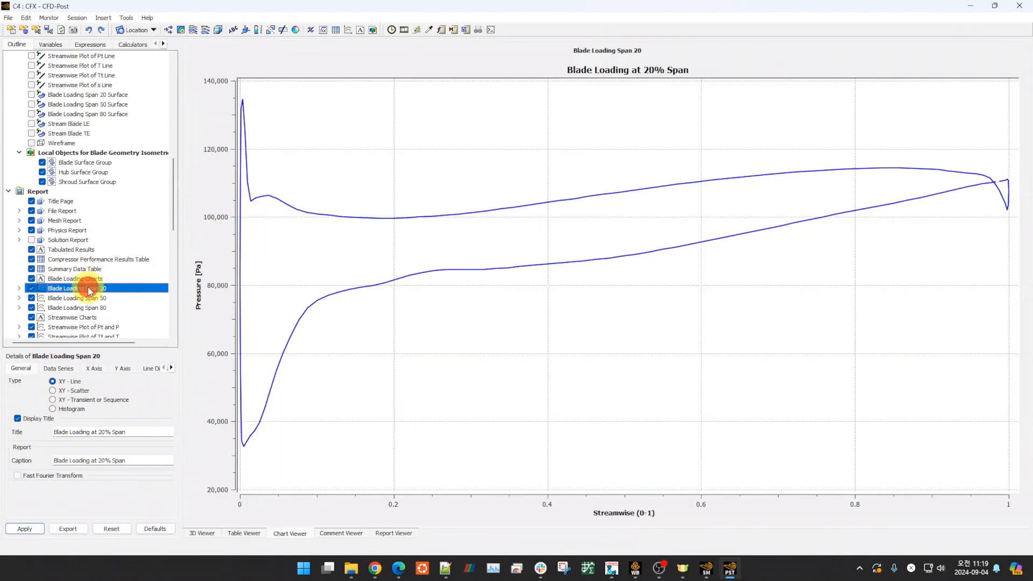
pyautogui.click(87, 298)
pyautogui.click(86, 308)
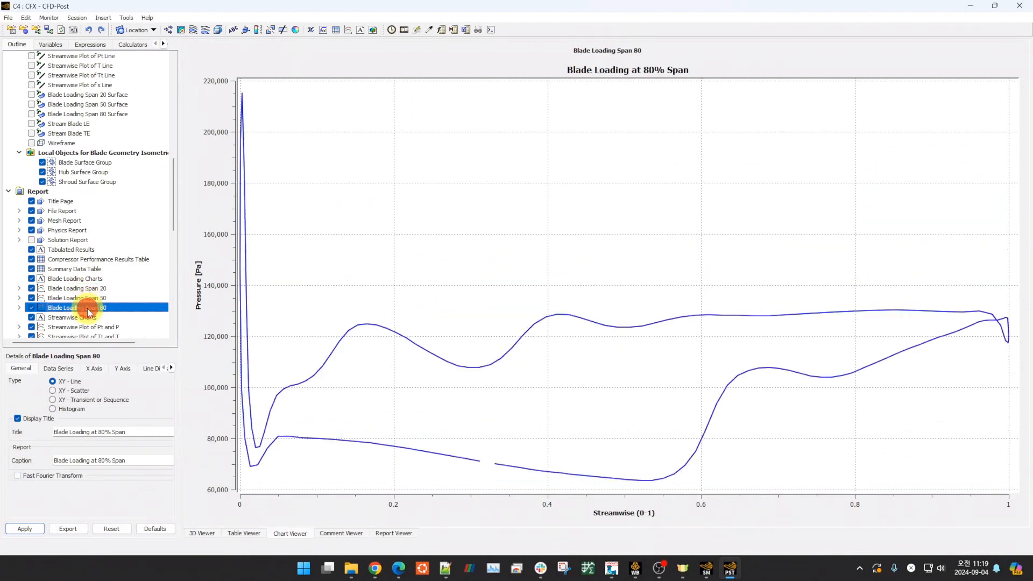
pyautogui.scroll(-5, 106, 265)
pyautogui.click(90, 269)
pyautogui.click(91, 240)
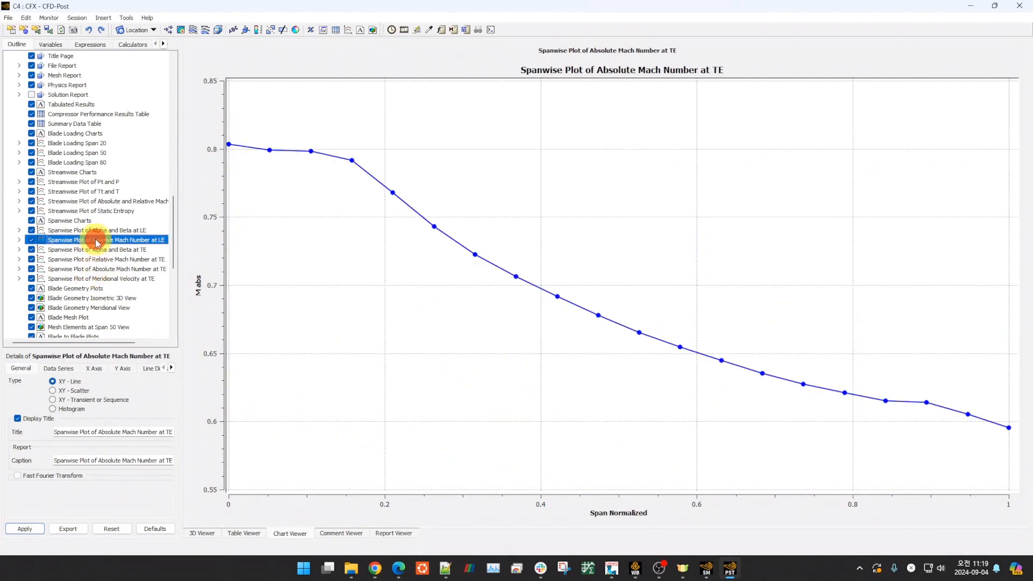
# - View the blade-to-blade relative Mach contour and velocity vectors at 20% span, and the pressure contour at the blade TE
pyautogui.scroll(-3, 92, 263)
pyautogui.click(92, 260)
pyautogui.click(92, 289)
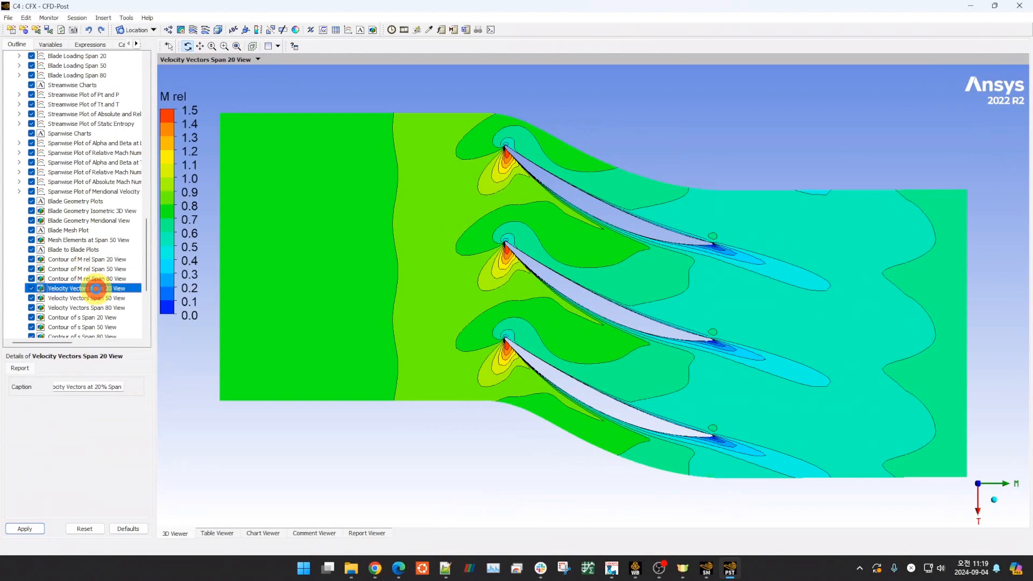
pyautogui.scroll(-4, 92, 280)
pyautogui.click(88, 271)
pyautogui.scroll(-2, 89, 274)
pyautogui.click(89, 278)
pyautogui.scroll(-5, 86, 272)
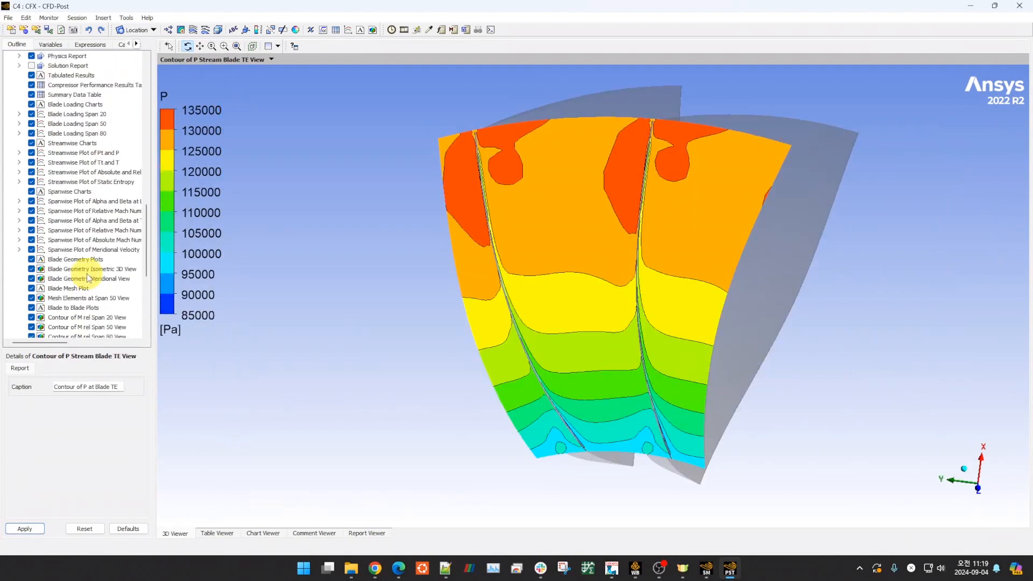
# - View the streamwise plot of Pt and P, and show the Physics Report details
pyautogui.scroll(1, 86, 258)
pyautogui.click(88, 169)
pyautogui.scroll(2, 92, 205)
pyautogui.scroll(3, 89, 206)
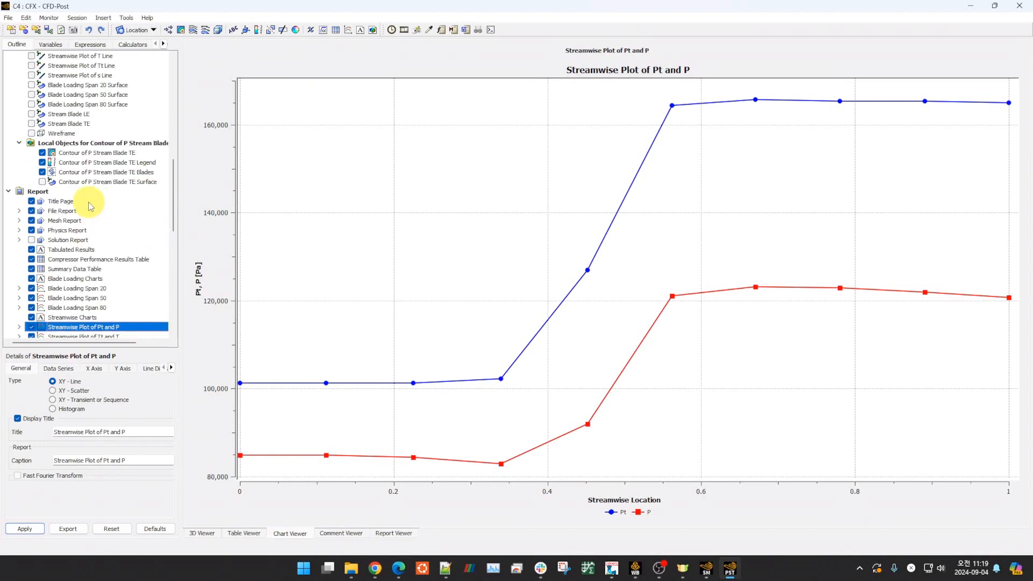
pyautogui.click(76, 230)
pyautogui.scroll(-6, 75, 230)
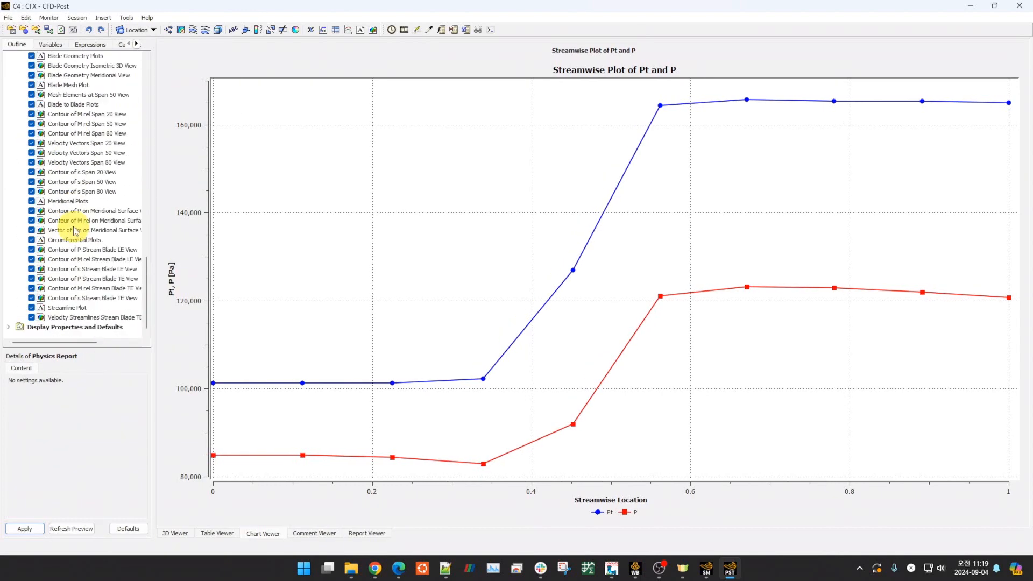
pyautogui.scroll(10, 76, 230)
pyautogui.scroll(9, 75, 231)
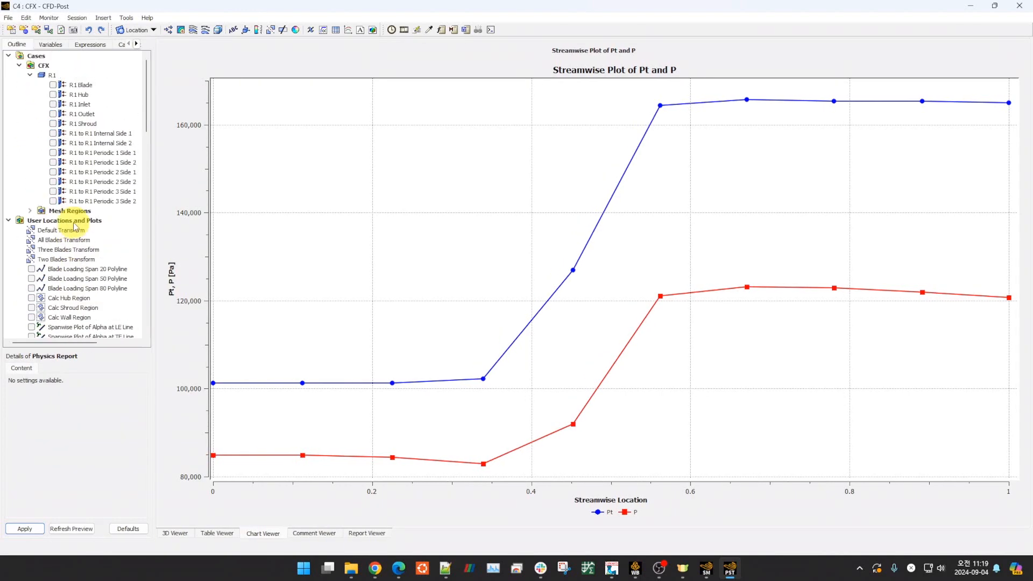
pyautogui.scroll(-10, 96, 222)
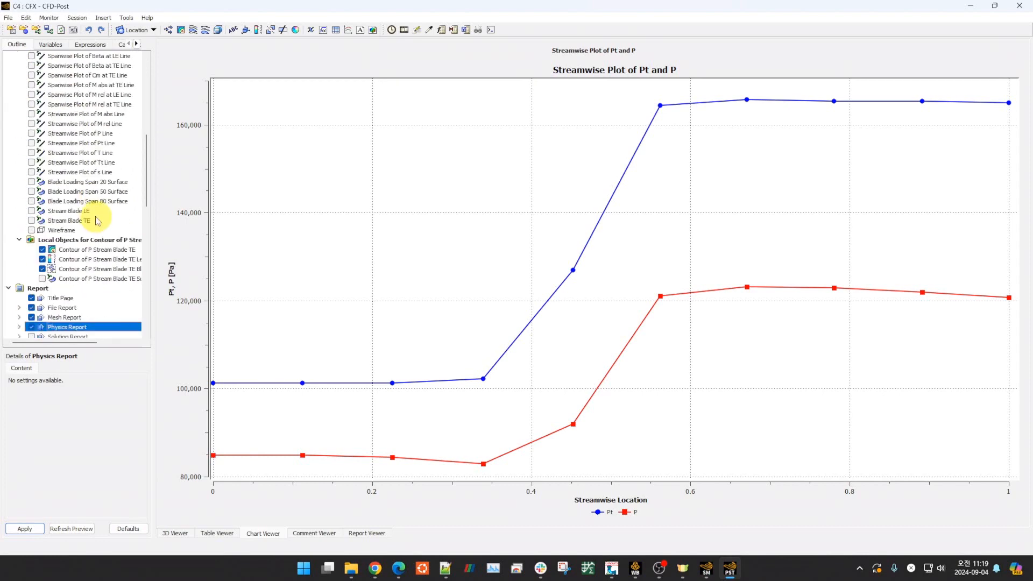
pyautogui.scroll(10, 95, 222)
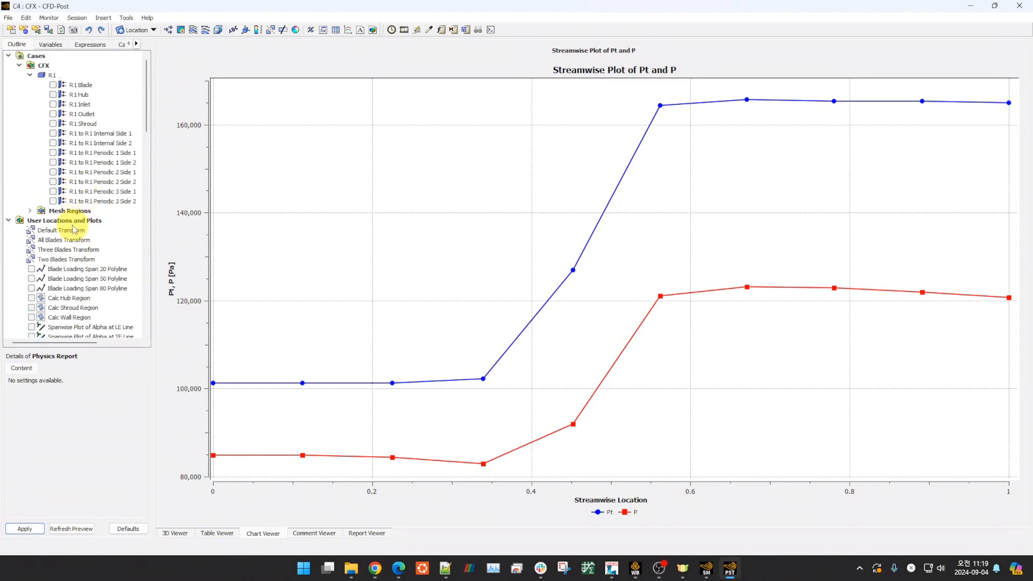
# - Switch to the 3D view and insert a contour named "yplus check"
pyautogui.click(80, 221)
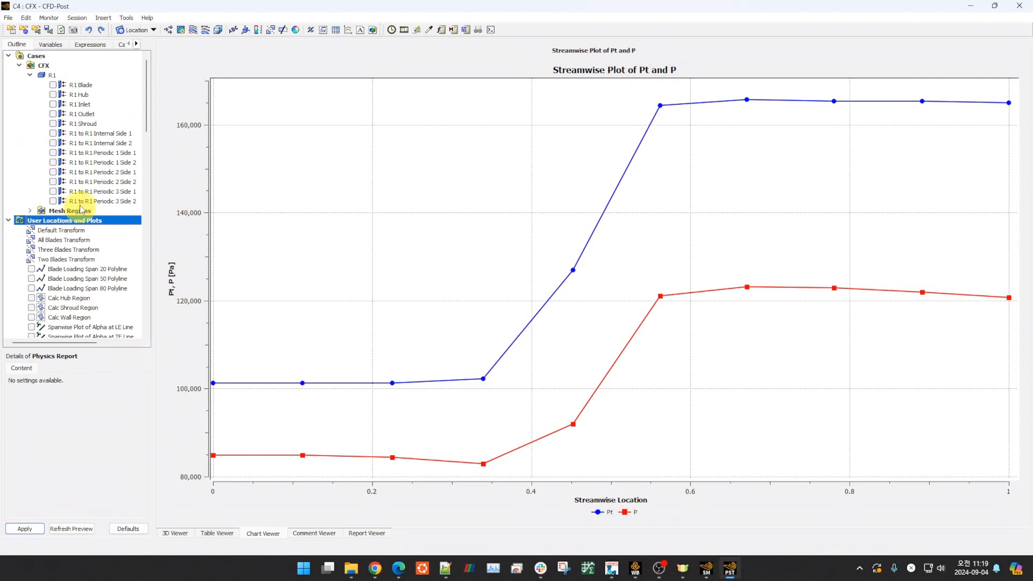
pyautogui.click(188, 534)
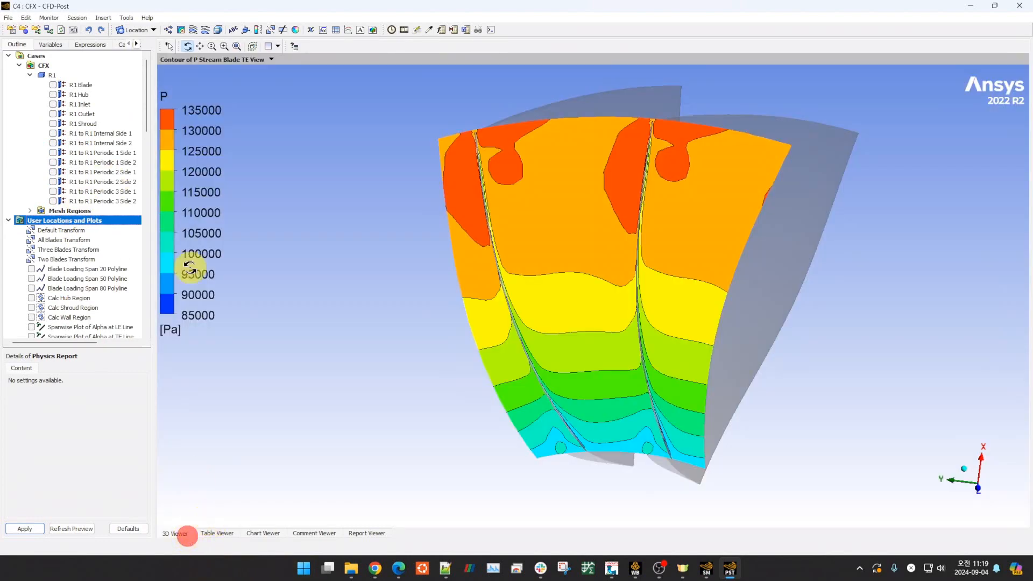
pyautogui.scroll(-4, 85, 216)
pyautogui.scroll(-7, 85, 216)
pyautogui.scroll(7, 85, 215)
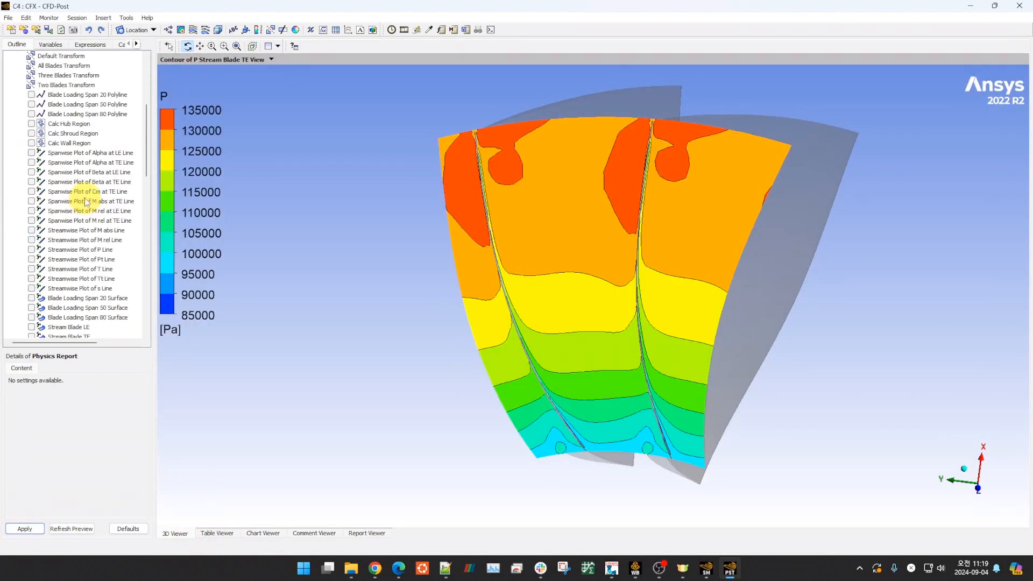
pyautogui.click(181, 30)
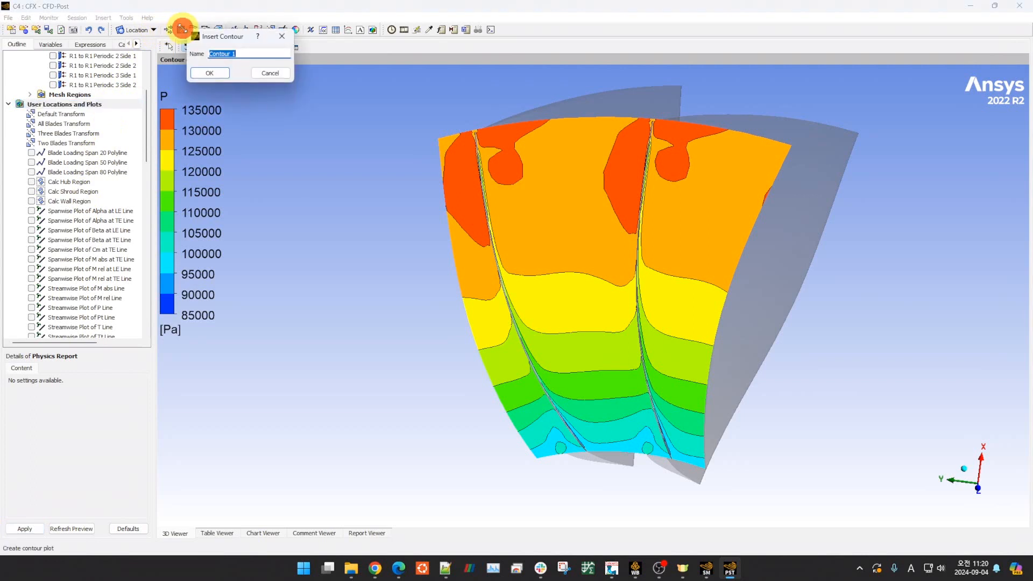
pyautogui.write('yplus check')
pyautogui.click(228, 73)
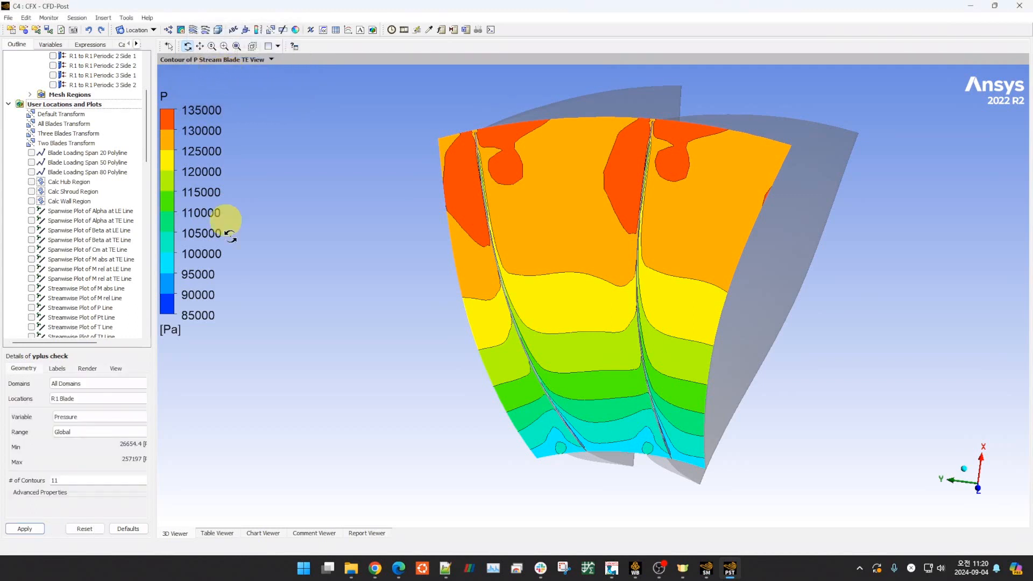
# - Set the yplus check contour's locations to R1 Blade, R1 Hub and R1 Shroud
pyautogui.moveTo(155, 371); pyautogui.dragTo(185, 371)
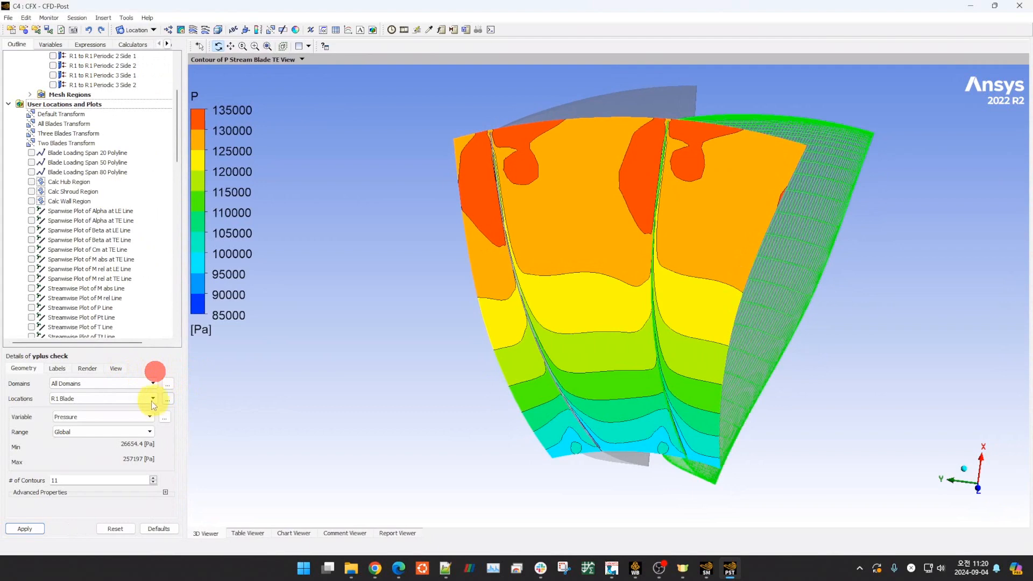
pyautogui.click(169, 398)
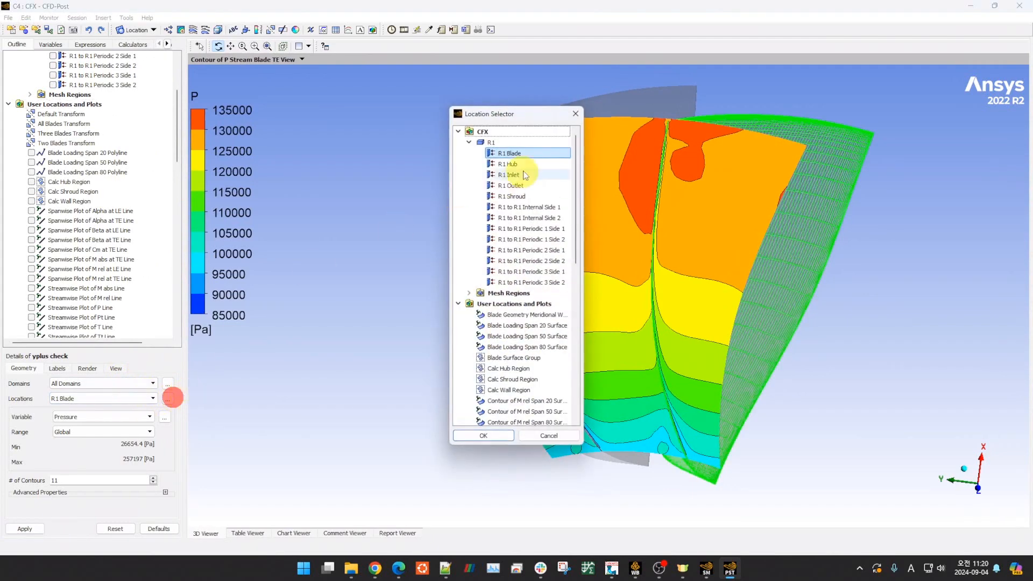
pyautogui.keyDown('ctrl'); pyautogui.click(521, 164); pyautogui.keyUp('ctrl')
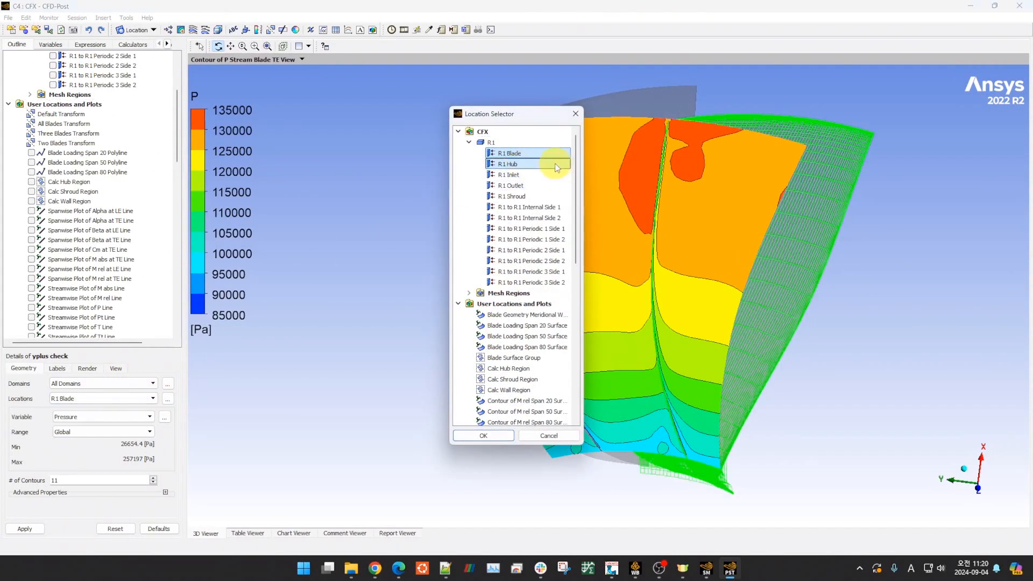
pyautogui.keyDown('ctrl'); pyautogui.click(519, 197); pyautogui.keyUp('ctrl')
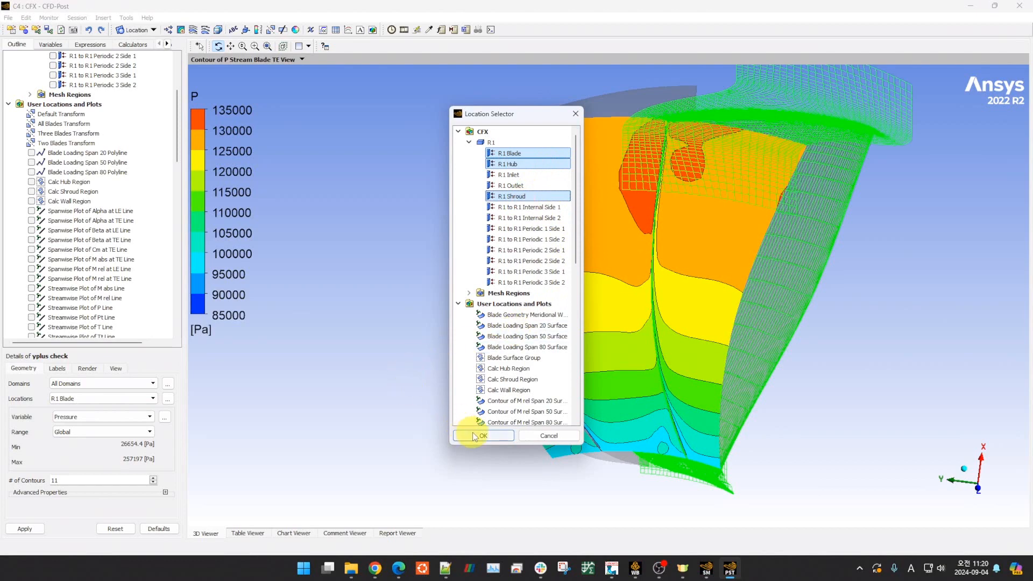
pyautogui.click(475, 435)
# - Set the yplus check contour's variable to Yplus and apply the contour to the blade, hub and shroud
pyautogui.click(150, 416)
pyautogui.click(150, 416)
pyautogui.click(164, 416)
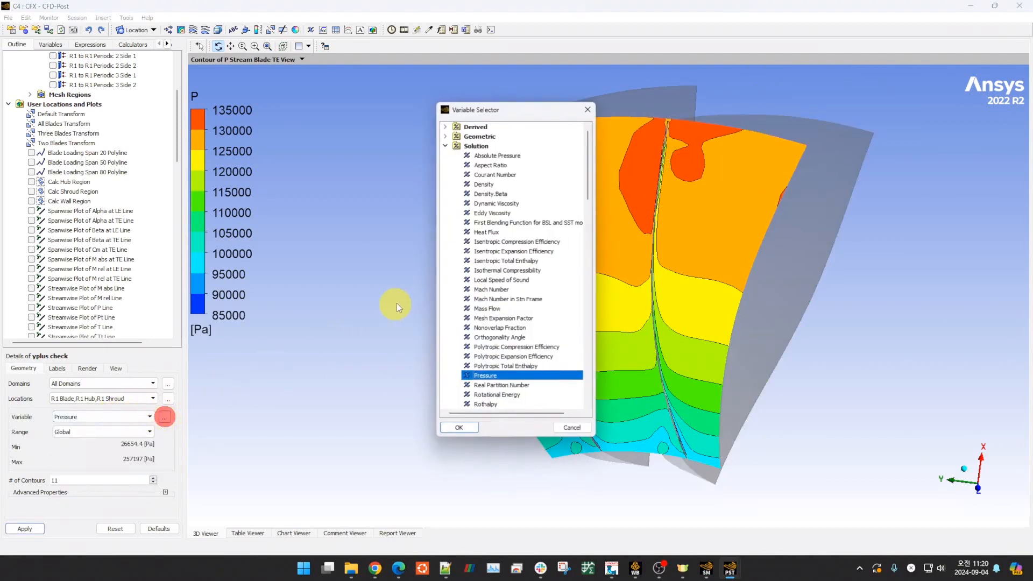
pyautogui.scroll(-10, 510, 293)
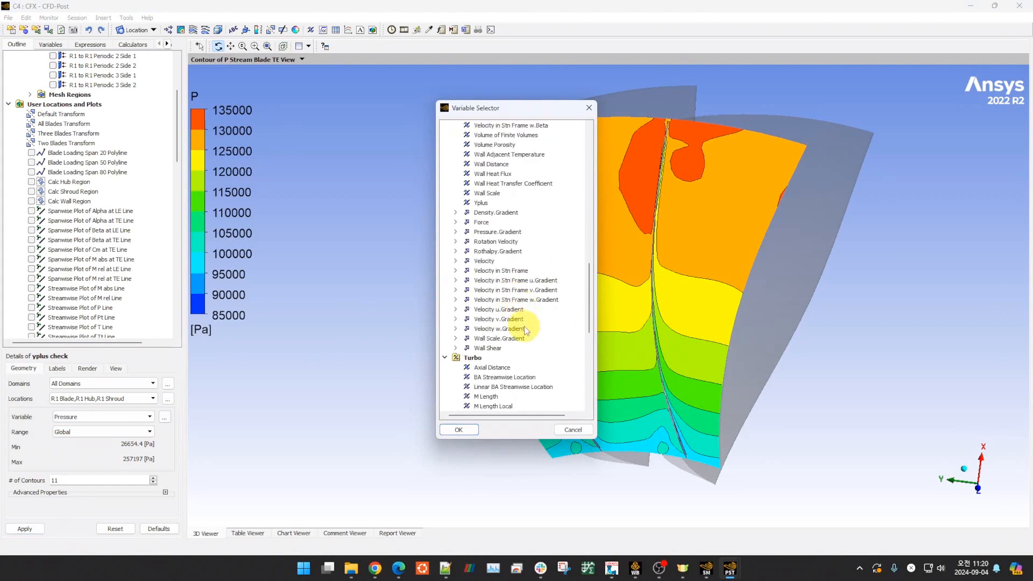
pyautogui.click(481, 202)
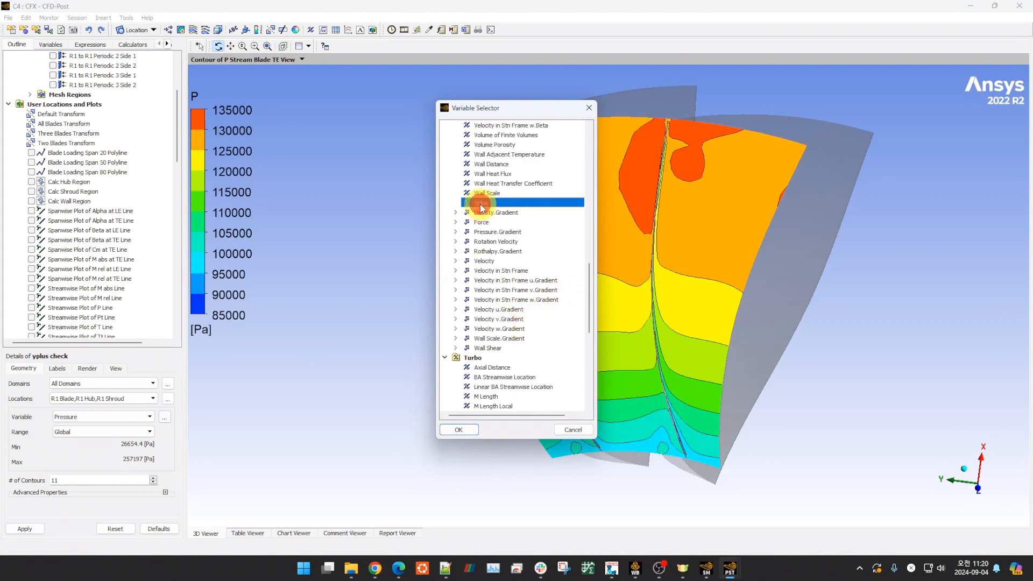
pyautogui.click(472, 428)
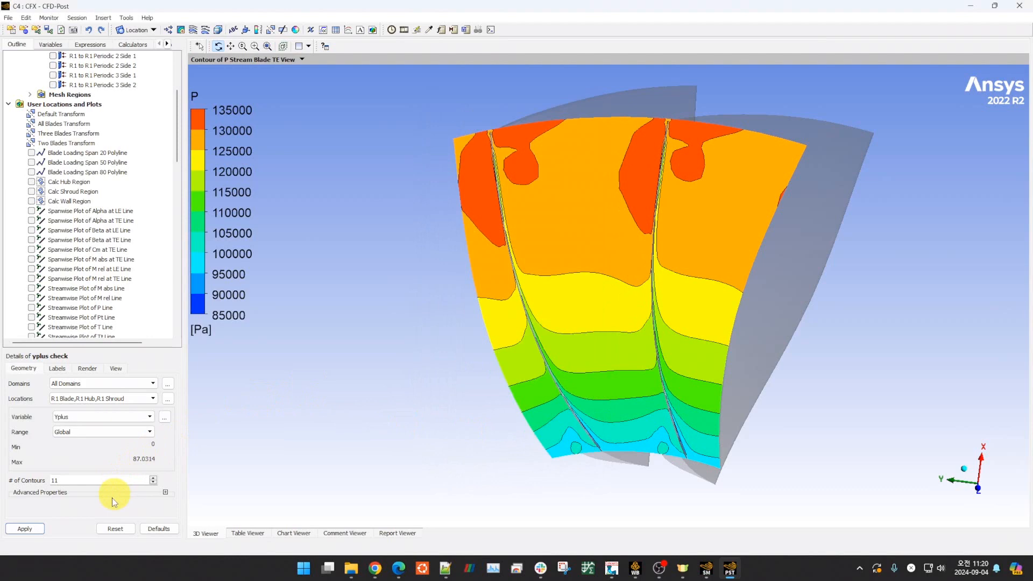
pyautogui.click(35, 529)
# - Hide the Contour of P Stream Blade TE together with its legend and its blades
pyautogui.moveTo(406, 338); pyautogui.dragTo(369, 341)
pyautogui.scroll(-5, 111, 161)
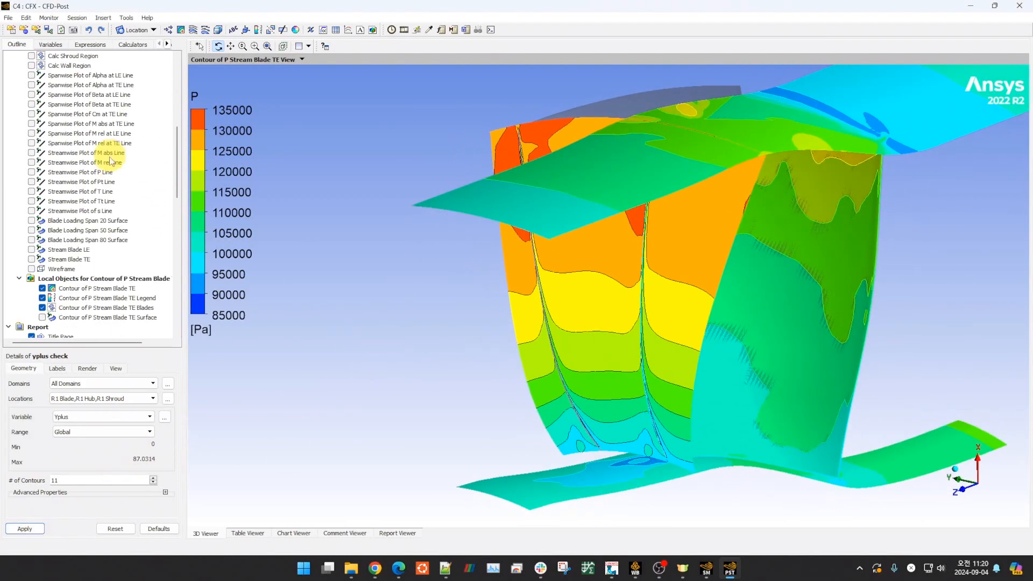
pyautogui.scroll(-4, 112, 162)
pyautogui.scroll(-7, 99, 181)
pyautogui.scroll(5, 83, 166)
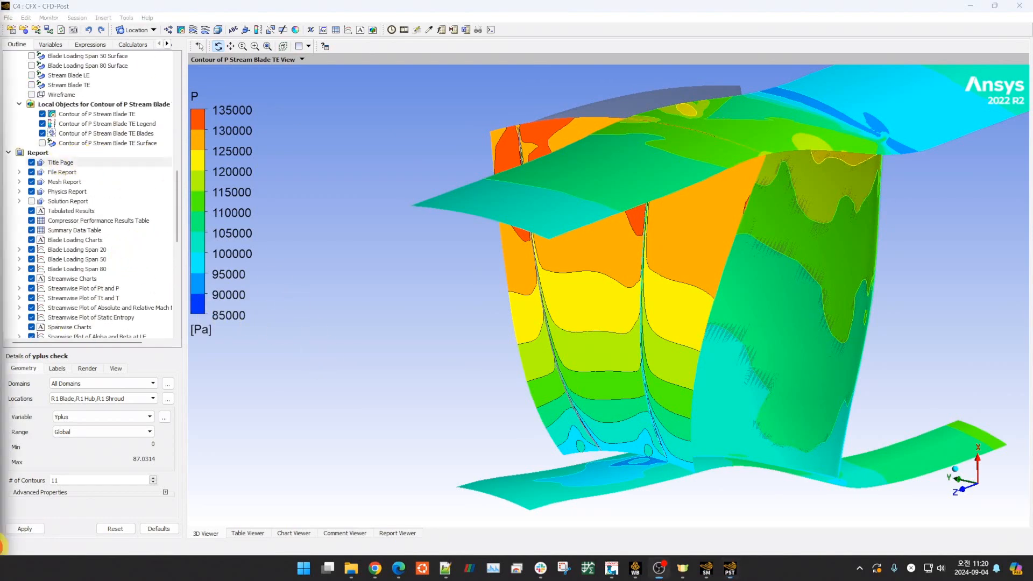
pyautogui.click(42, 114)
pyautogui.moveTo(318, 277); pyautogui.dragTo(486, 285)
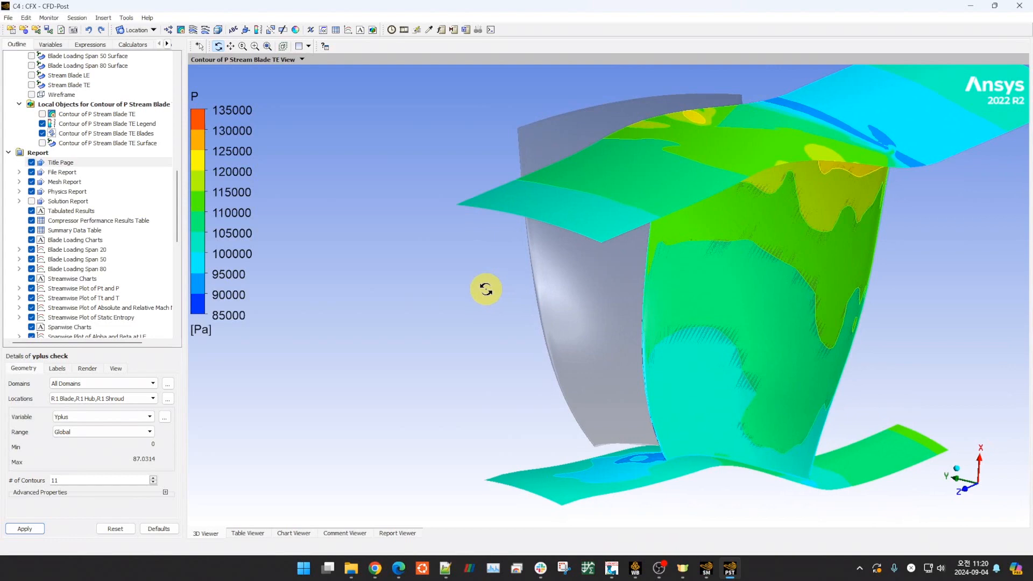
pyautogui.click(43, 123)
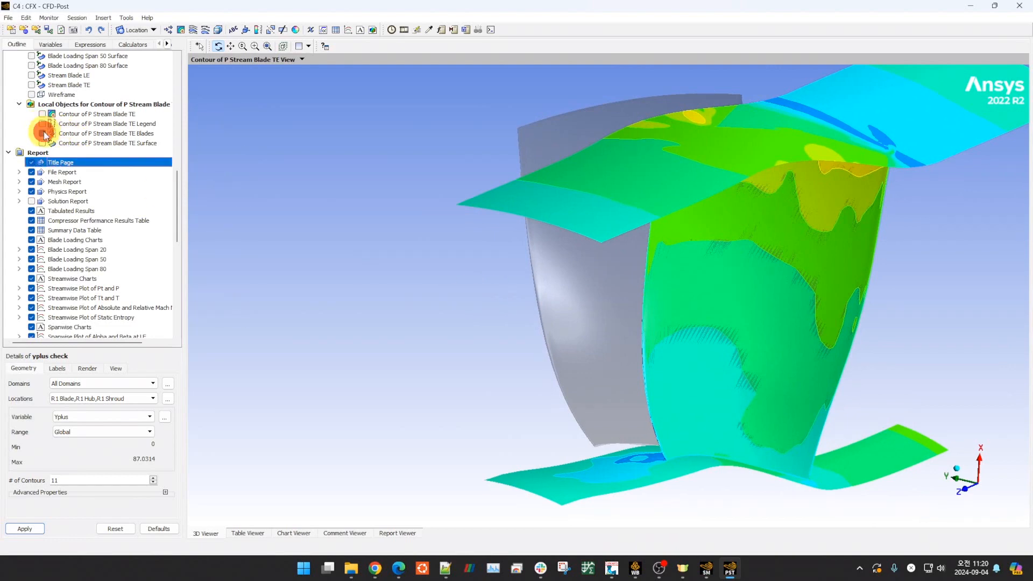
pyautogui.click(42, 134)
pyautogui.moveTo(457, 239); pyautogui.dragTo(436, 316)
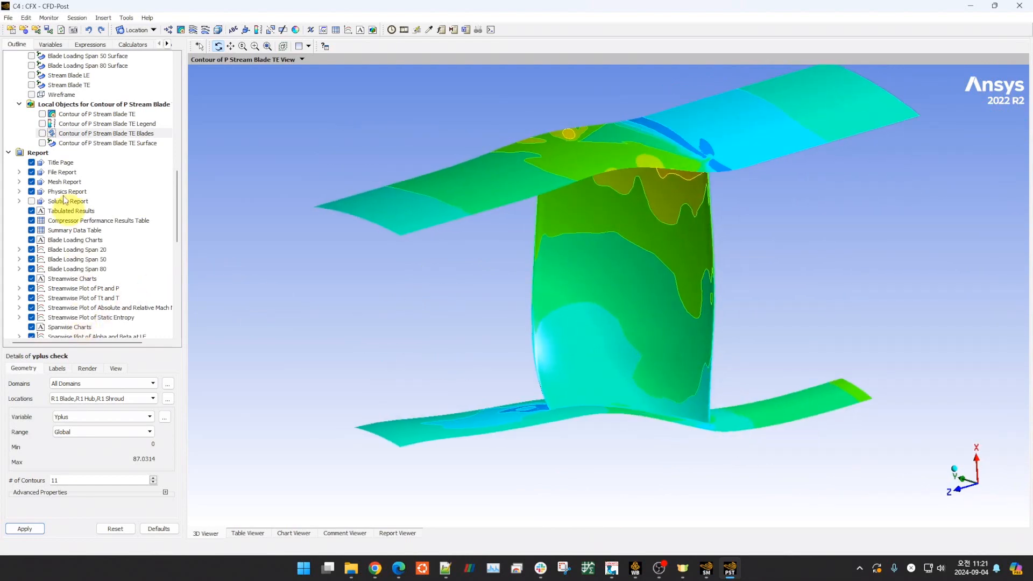
# - Insert a new legend with the default name for the 3D view
pyautogui.scroll(4, 64, 199)
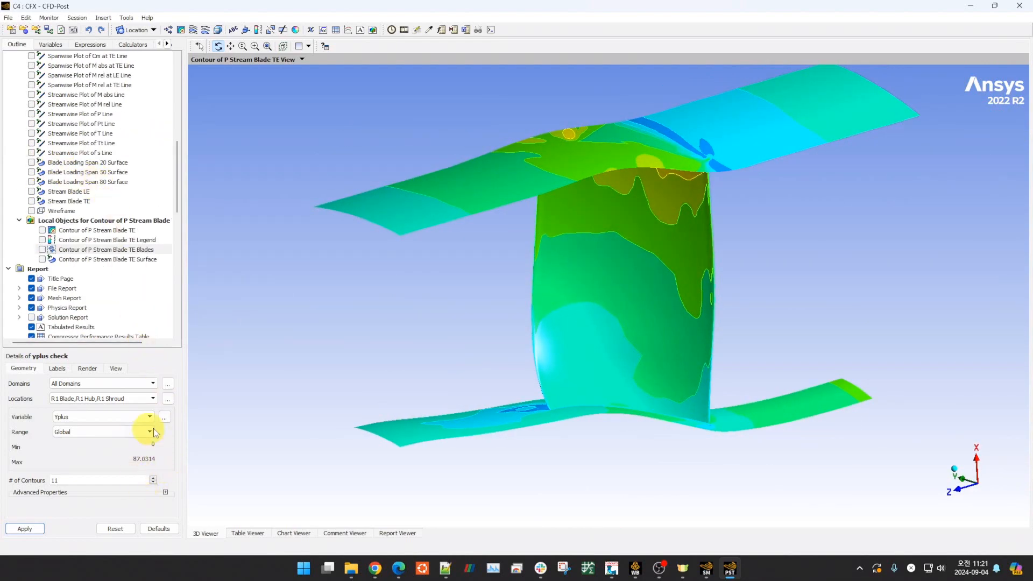
pyautogui.moveTo(477, 321); pyautogui.dragTo(462, 302)
pyautogui.scroll(5, 75, 199)
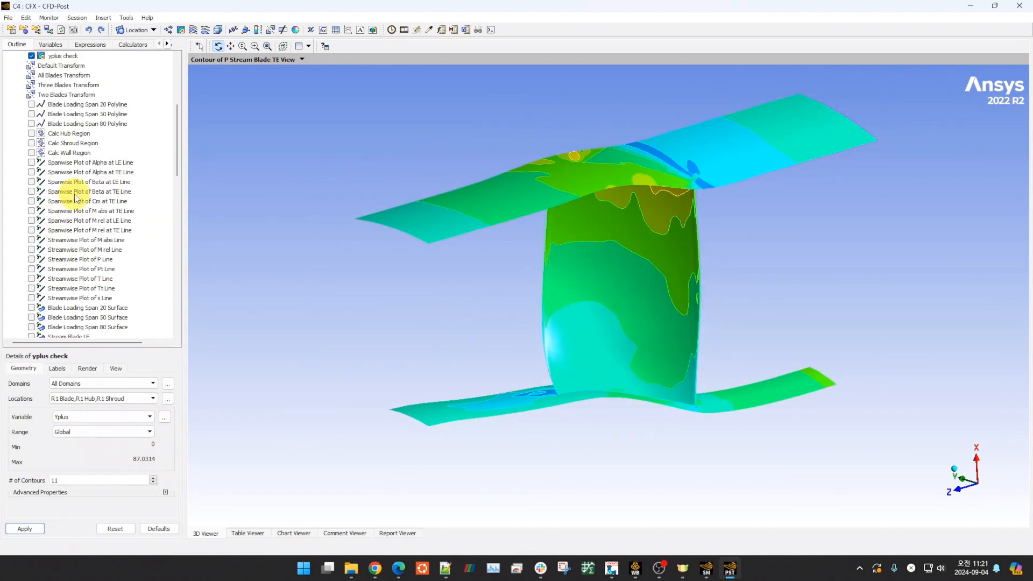
pyautogui.scroll(6, 75, 199)
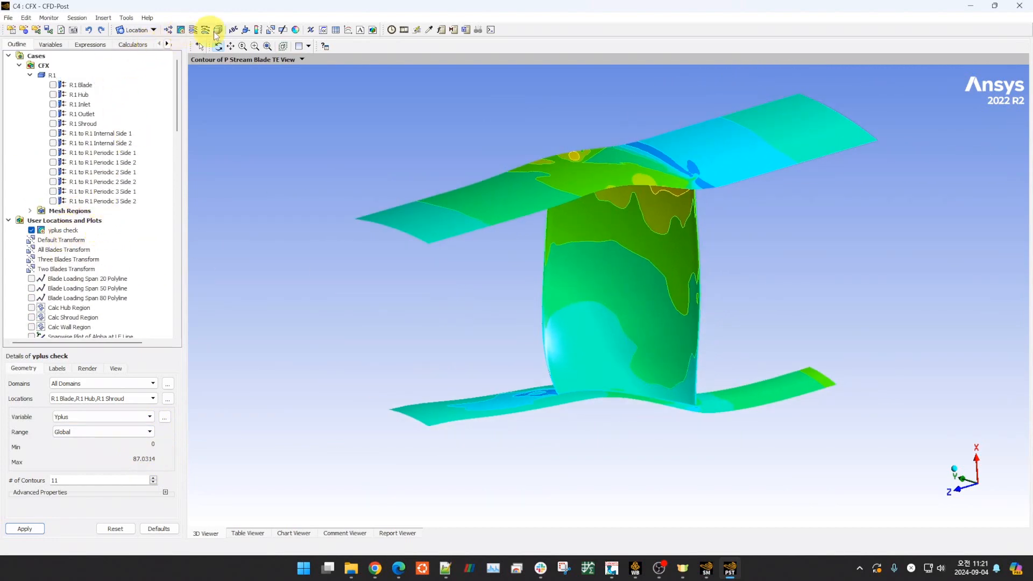
pyautogui.click(271, 29)
pyautogui.click(290, 74)
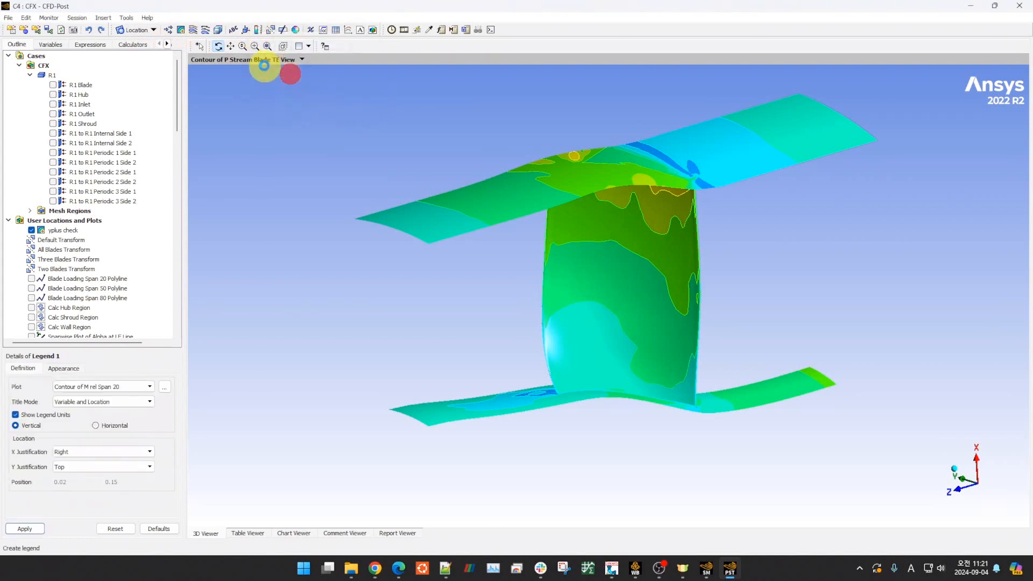
# - Assign the yplus check plot to the new legend and apply it
pyautogui.click(148, 386)
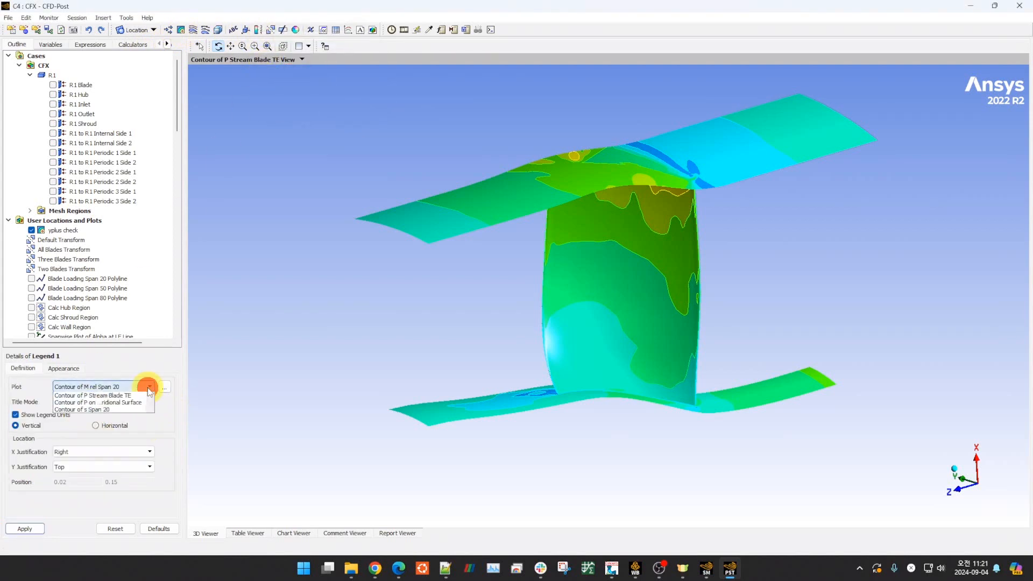
pyautogui.scroll(-5, 132, 420)
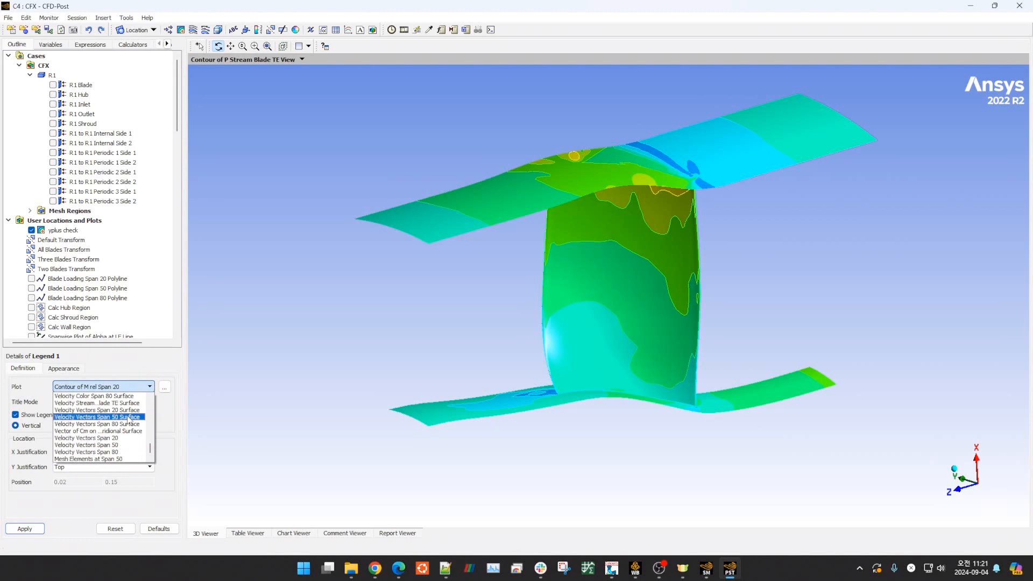
pyautogui.scroll(5, 129, 415)
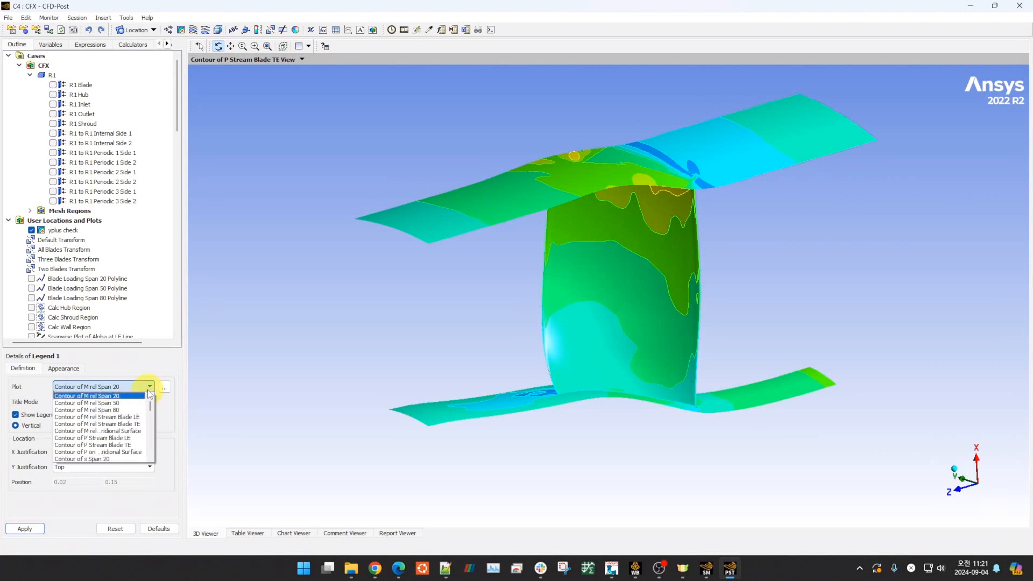
pyautogui.click(165, 387)
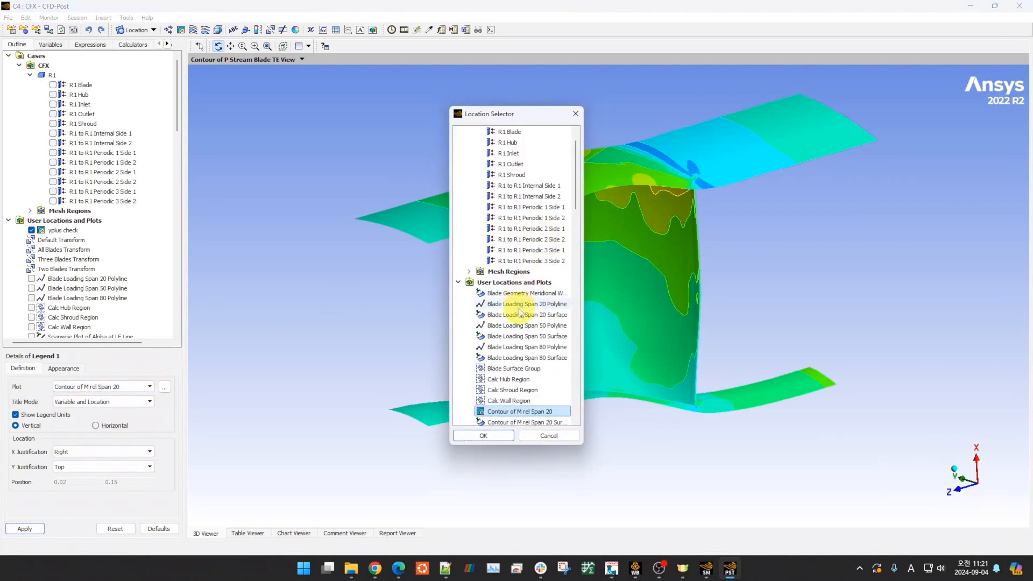
pyautogui.scroll(-9, 517, 309)
pyautogui.scroll(-15, 520, 318)
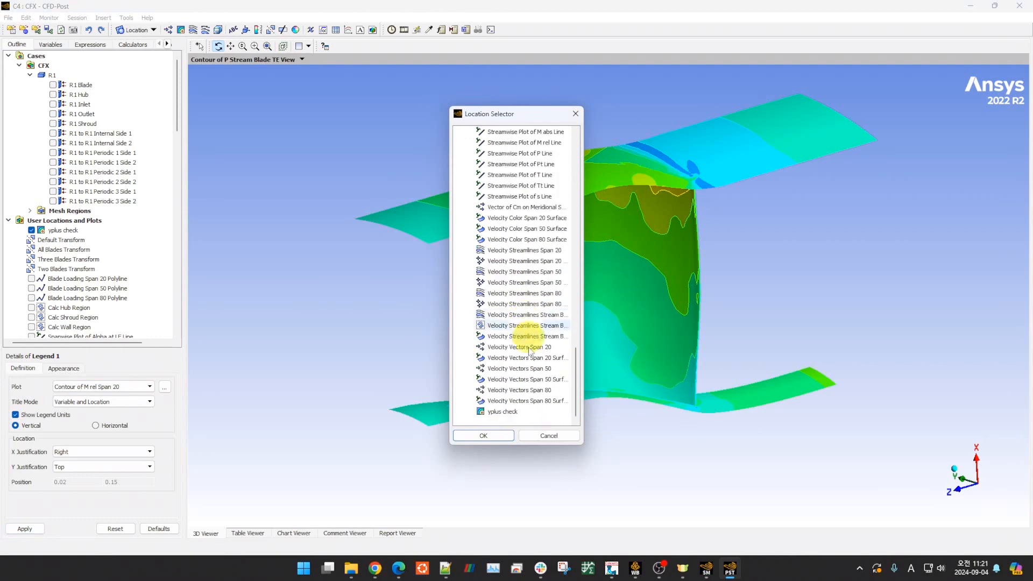
pyautogui.click(516, 412)
pyautogui.click(492, 436)
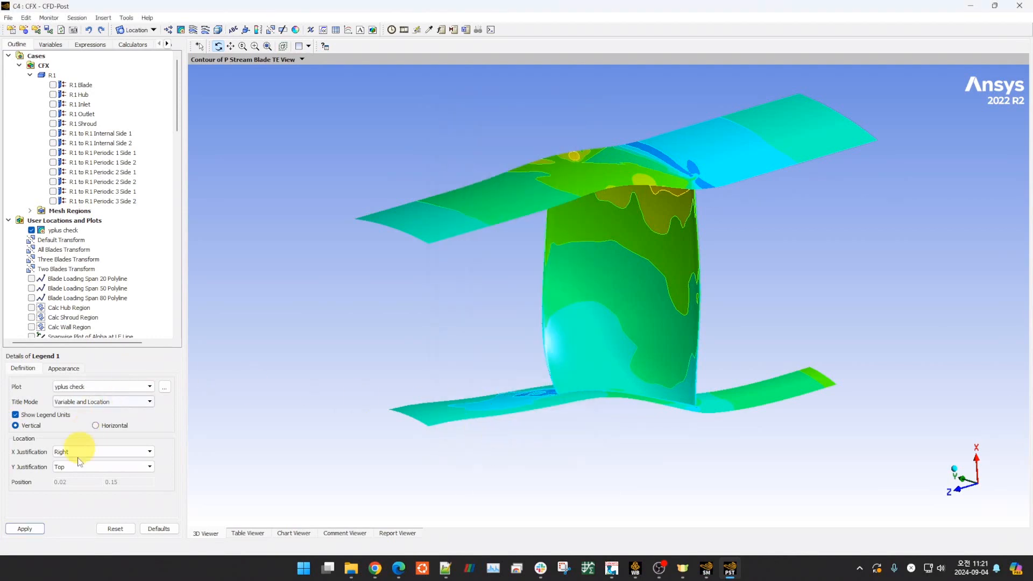
pyautogui.click(25, 529)
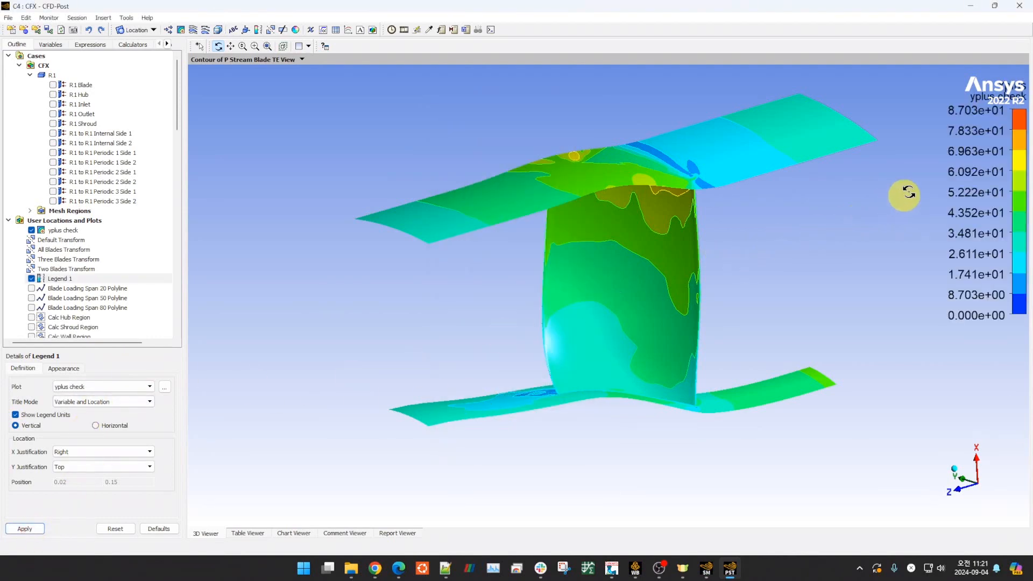
# - Set the legend's X justification to Left and apply it
pyautogui.click(89, 457)
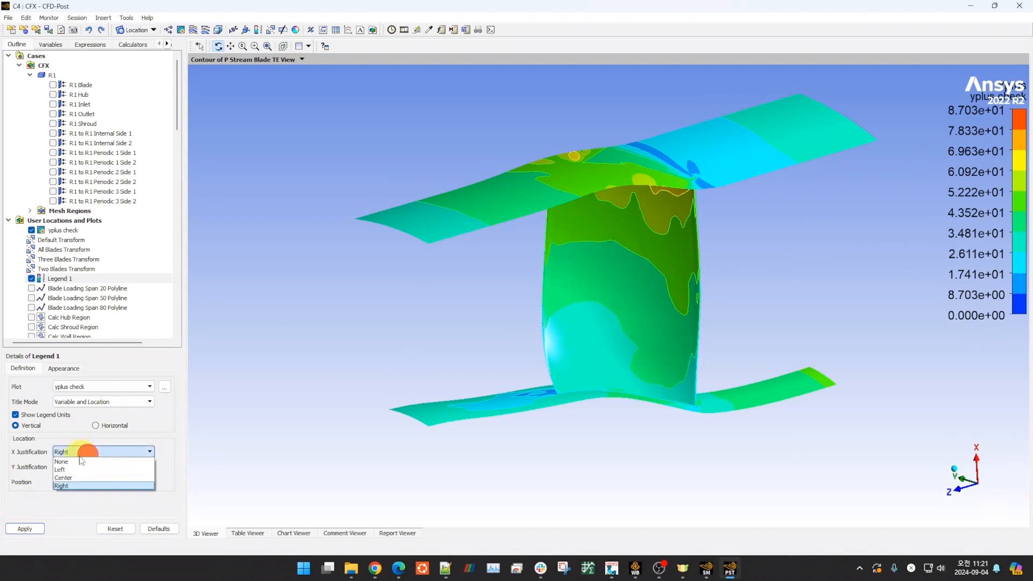
pyautogui.click(69, 467)
pyautogui.click(25, 529)
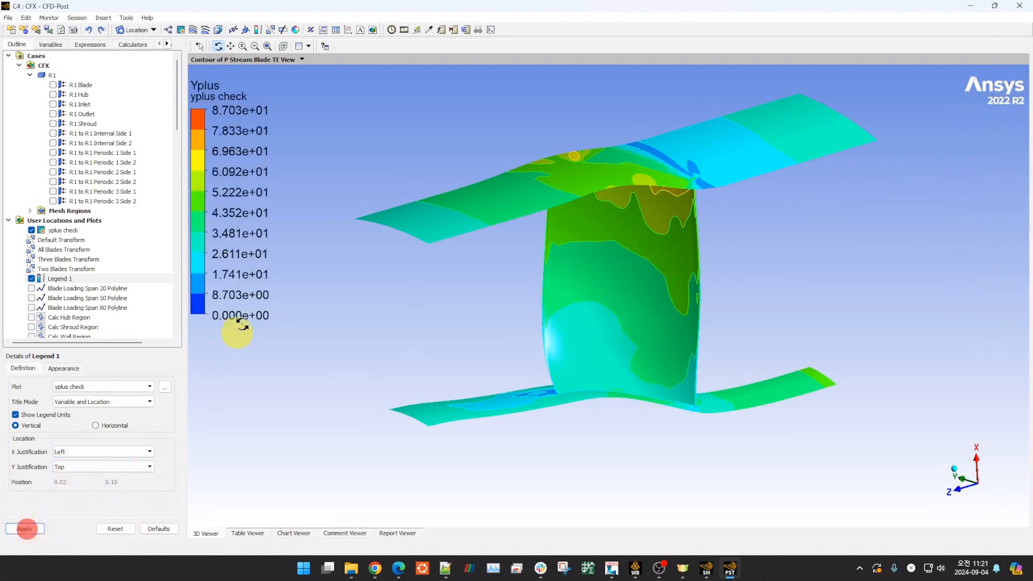
pyautogui.moveTo(550, 216); pyautogui.dragTo(554, 250)
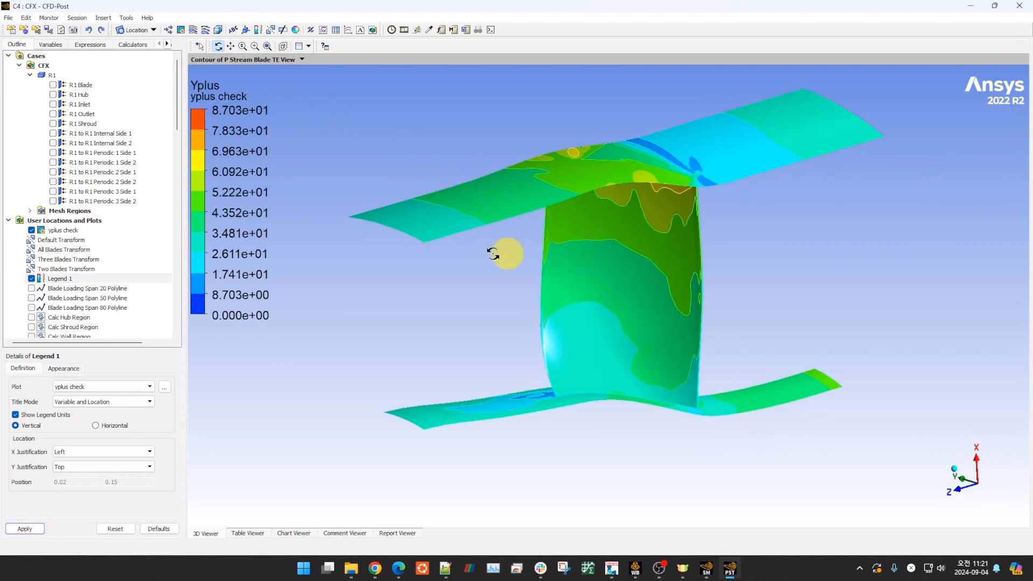
# - Show the details of the yplus check contour with Yplus as its variable
pyautogui.click(78, 230)
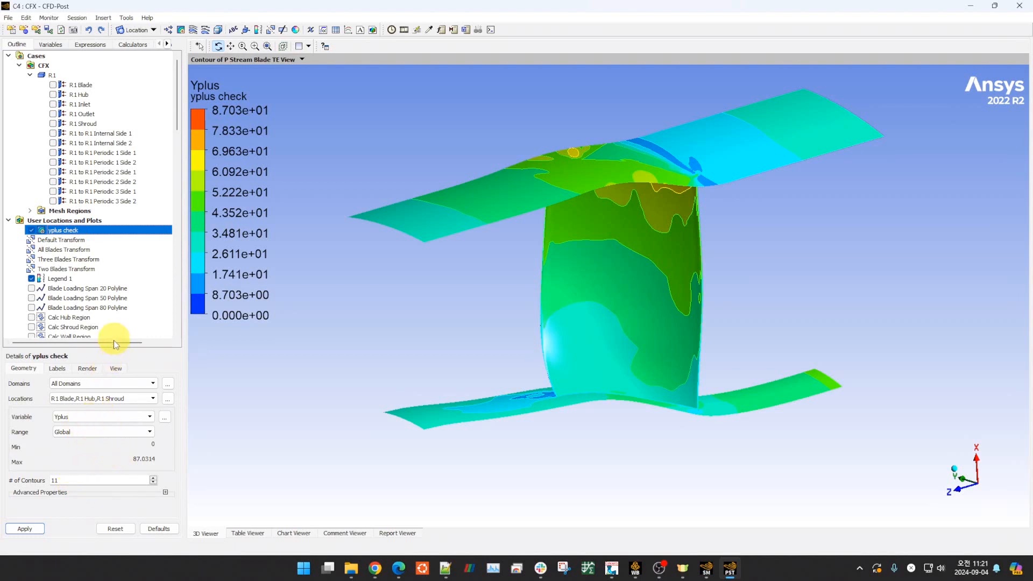
pyautogui.scroll(-1, 100, 418)
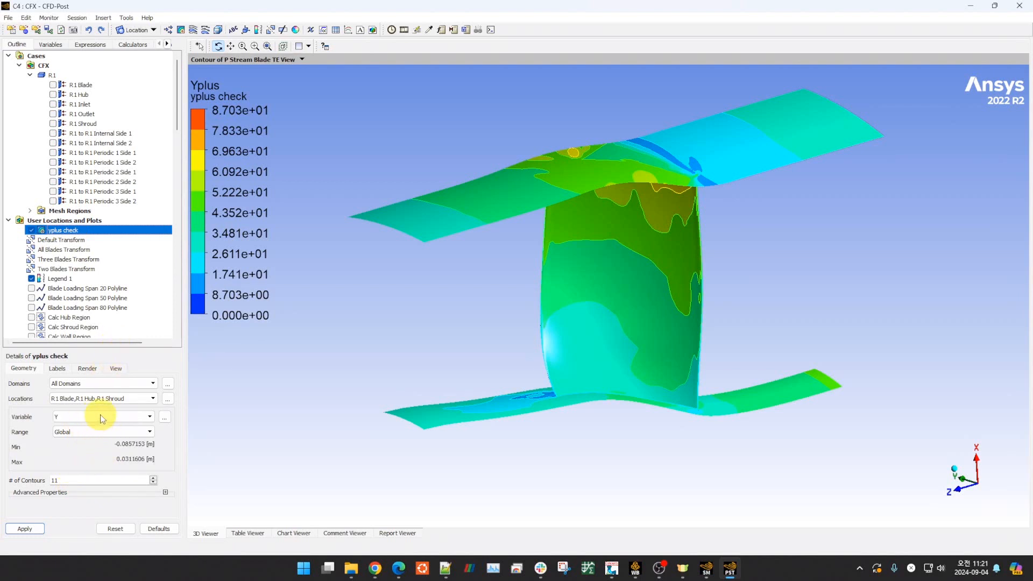
pyautogui.click(94, 464)
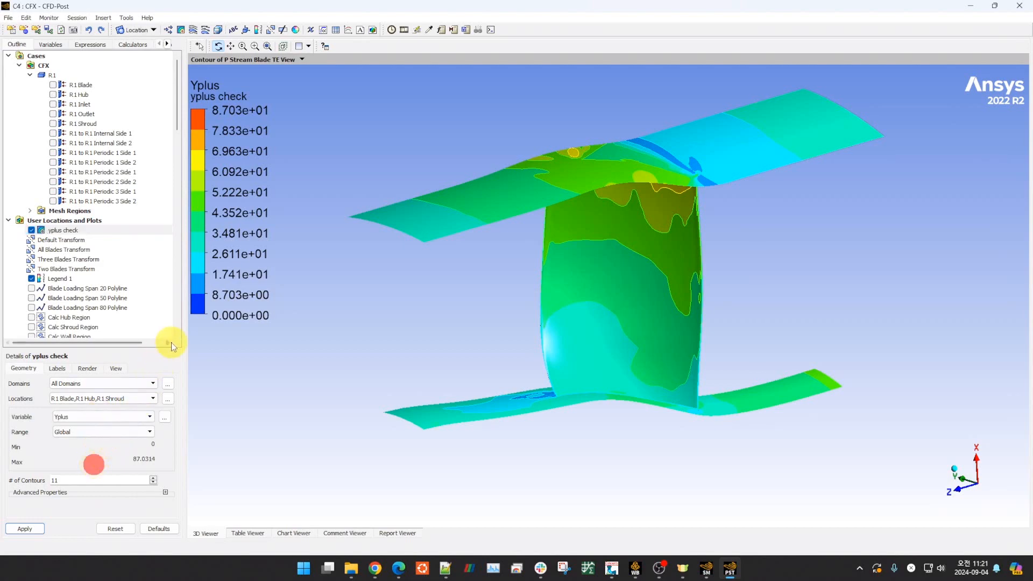
# - Set the yplus check contour's range to User Specified with a maximum of 10 and apply it
pyautogui.moveTo(138, 349); pyautogui.dragTo(136, 290)
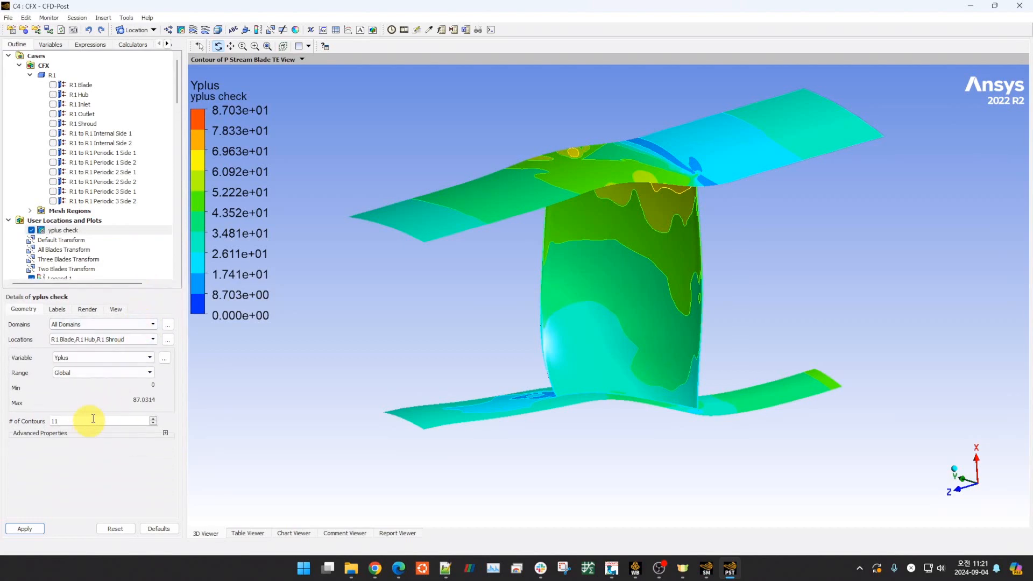
pyautogui.click(125, 374)
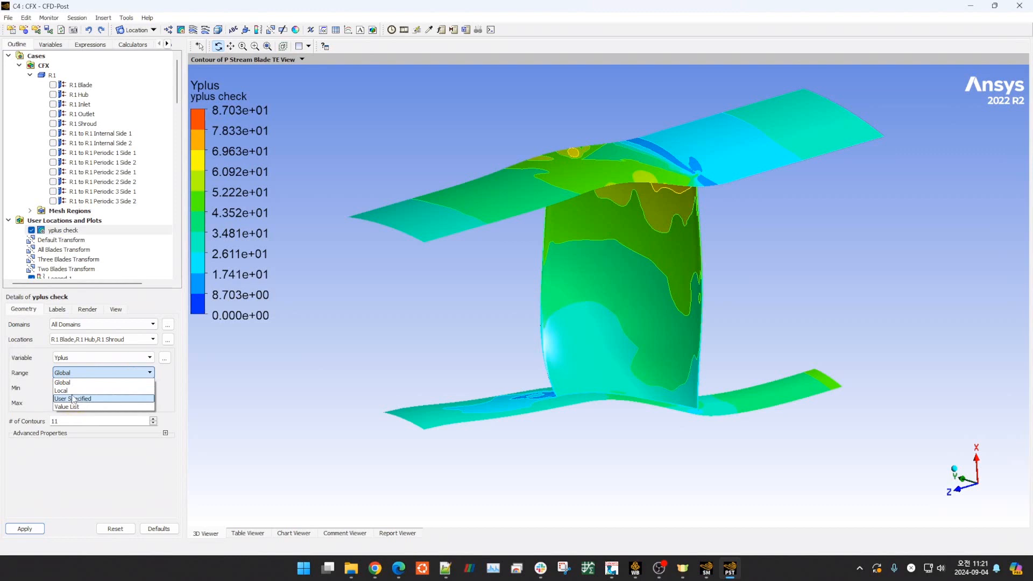
pyautogui.click(74, 399)
pyautogui.click(76, 404)
pyautogui.write('10')
pyautogui.click(86, 479)
pyautogui.click(26, 530)
# - Set the yplus check contour's maximum range value to 50 and apply it
pyautogui.moveTo(380, 330); pyautogui.dragTo(367, 347)
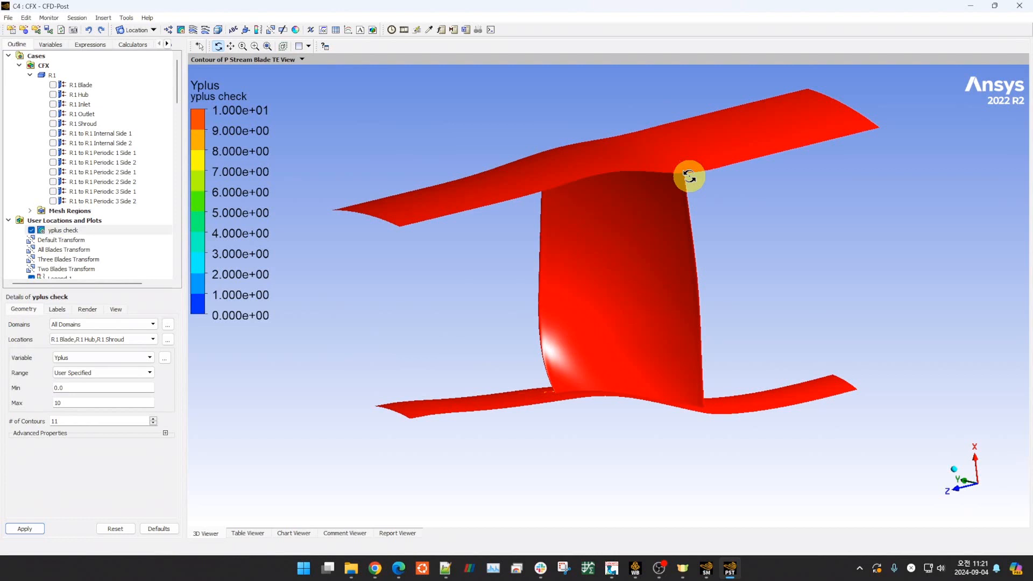
pyautogui.moveTo(369, 361); pyautogui.dragTo(332, 369)
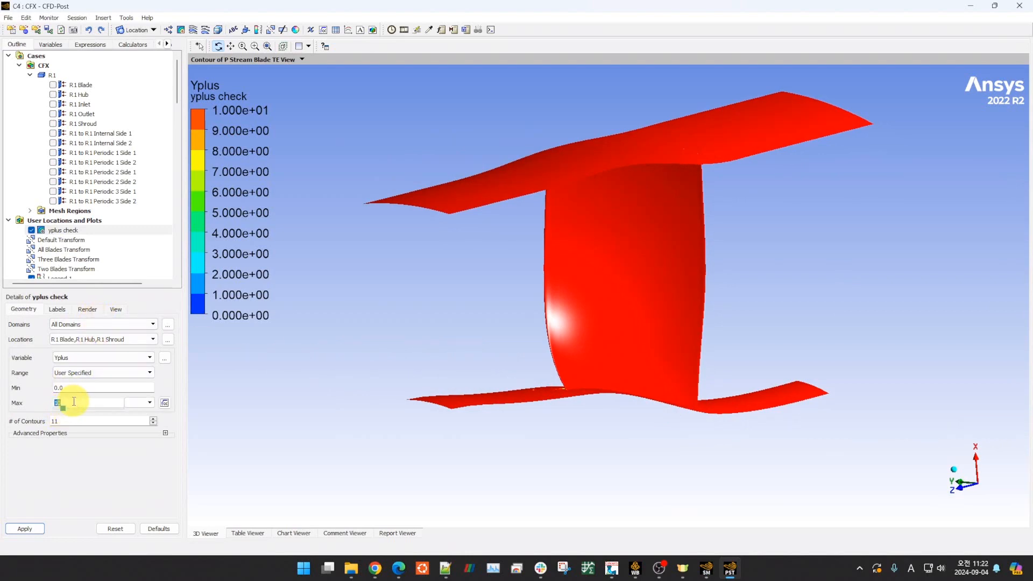
pyautogui.write('50')
pyautogui.click(26, 529)
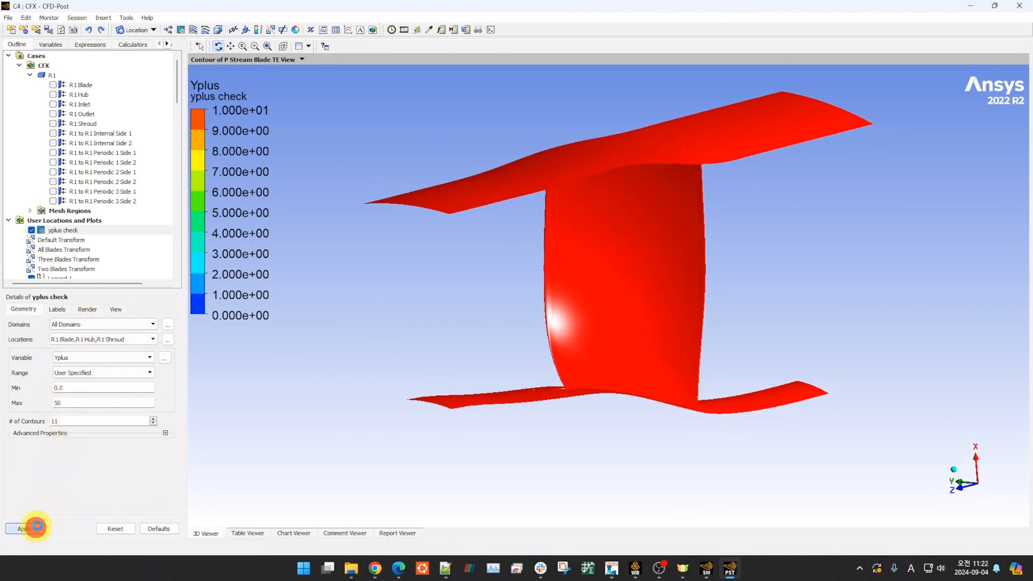
# - Examine the Yplus distribution on the blade, hub and shroud from several angles, including a close look at the blade tip
pyautogui.moveTo(483, 288); pyautogui.dragTo(518, 339)
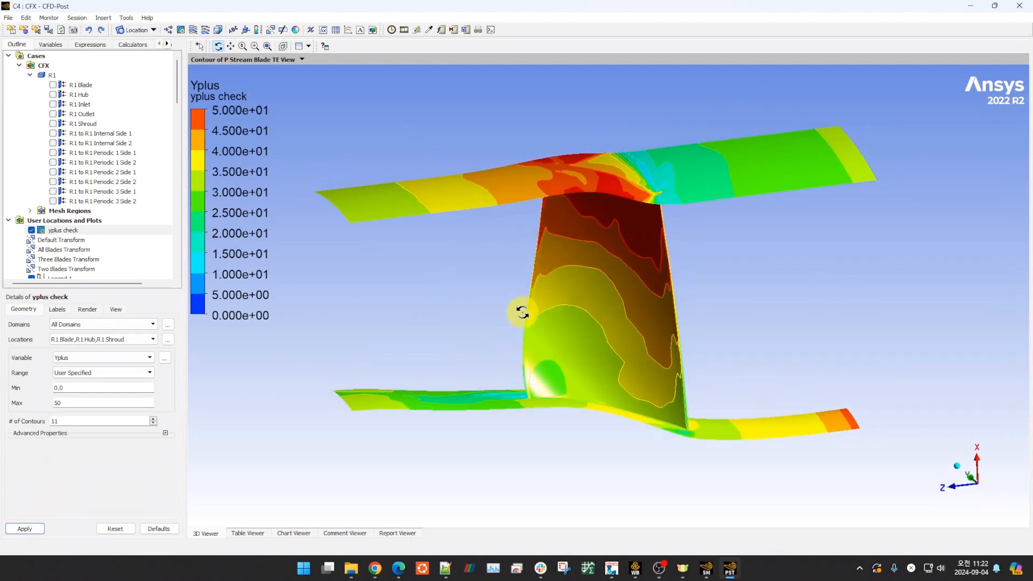
pyautogui.moveTo(470, 302); pyautogui.dragTo(583, 221)
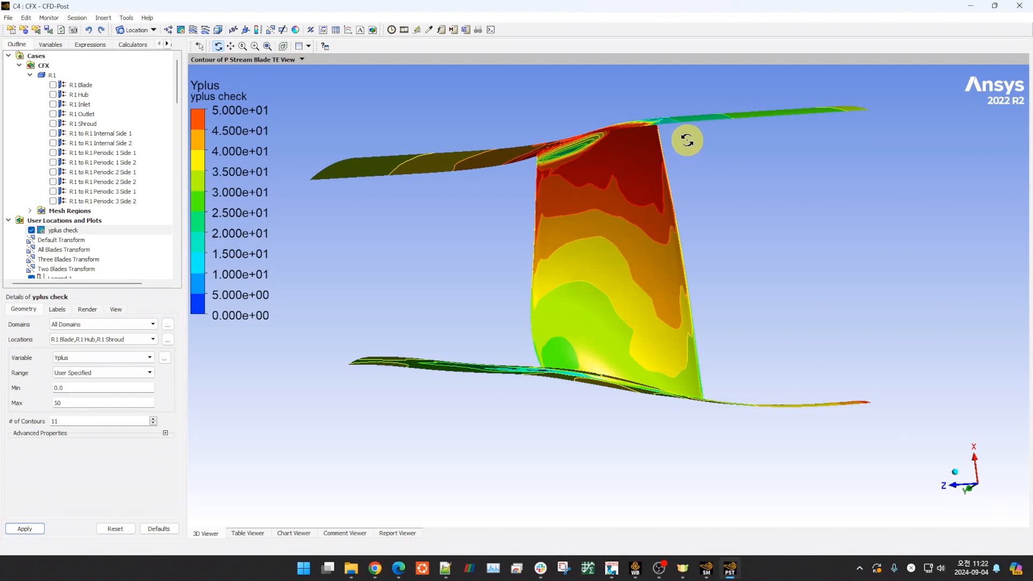
pyautogui.moveTo(687, 140); pyautogui.dragTo(673, 308)
pyautogui.moveTo(672, 309); pyautogui.dragTo(777, 284, button='middle')
pyautogui.moveTo(753, 269); pyautogui.dragTo(705, 359)
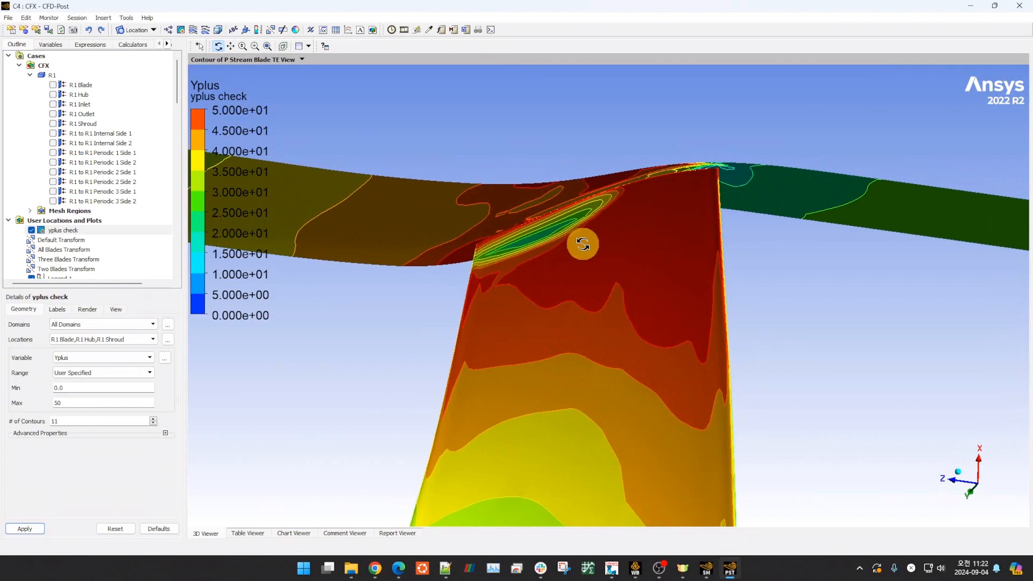
pyautogui.moveTo(641, 282); pyautogui.dragTo(611, 312)
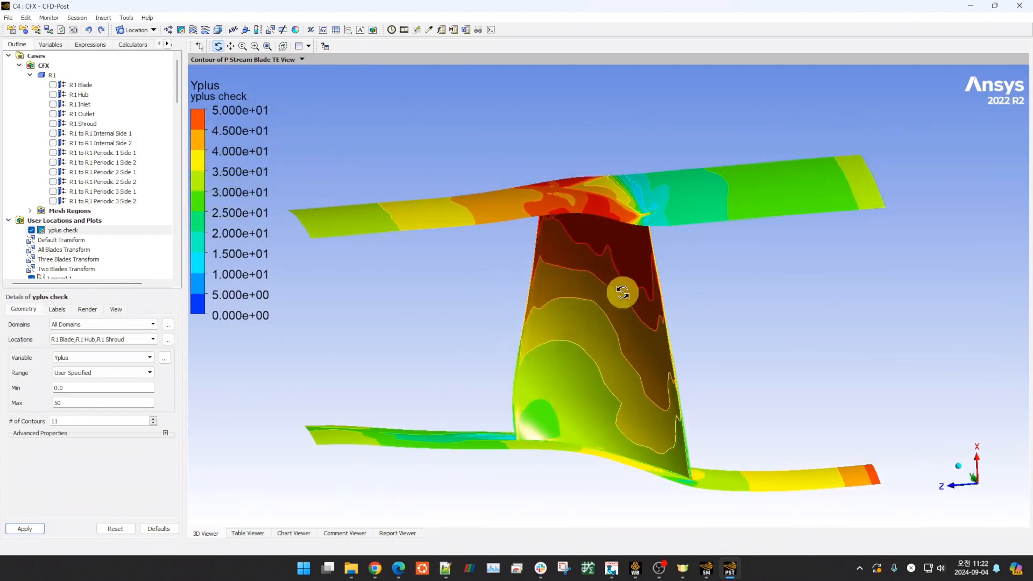